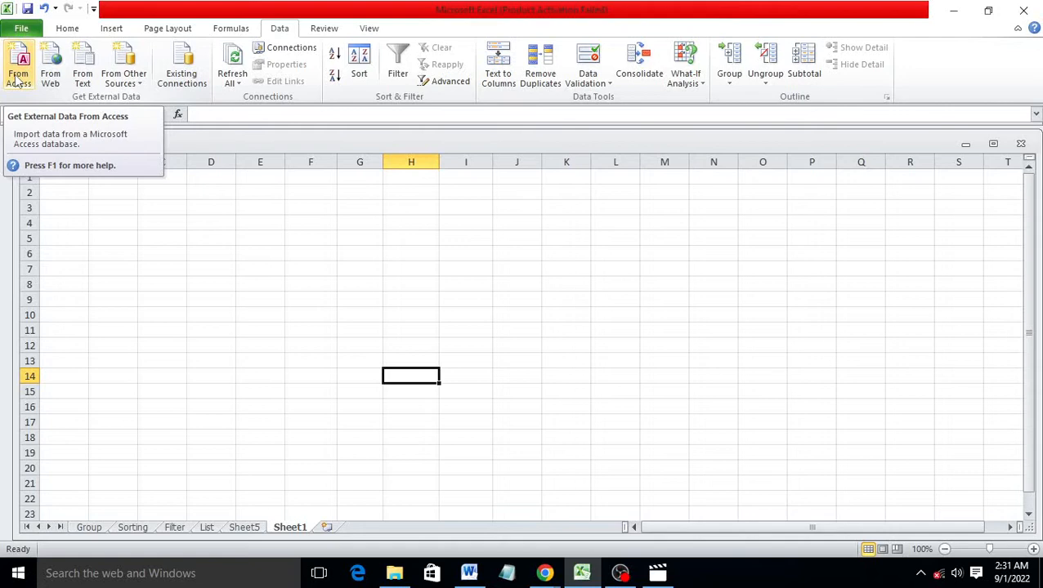
Search the Start menu for 'access' and launch Microsoft Access 2010
click(18, 79)
click(151, 576)
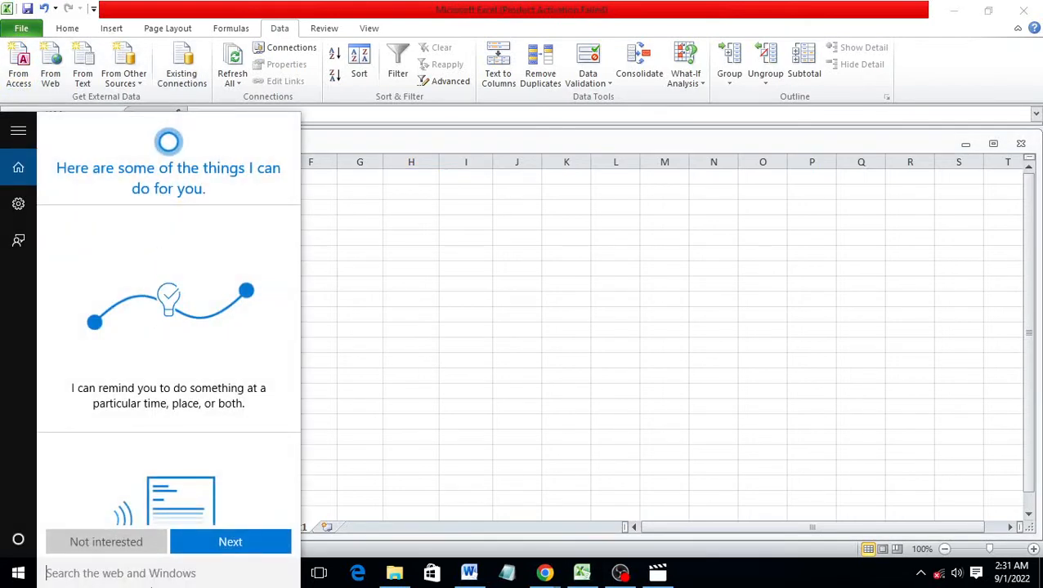
text(ac)
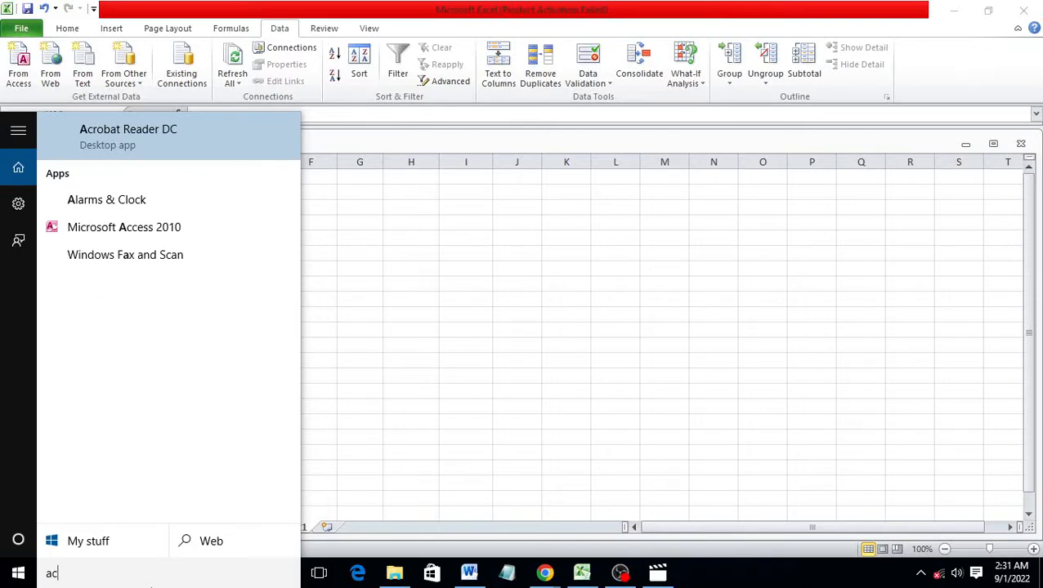
text(cess)
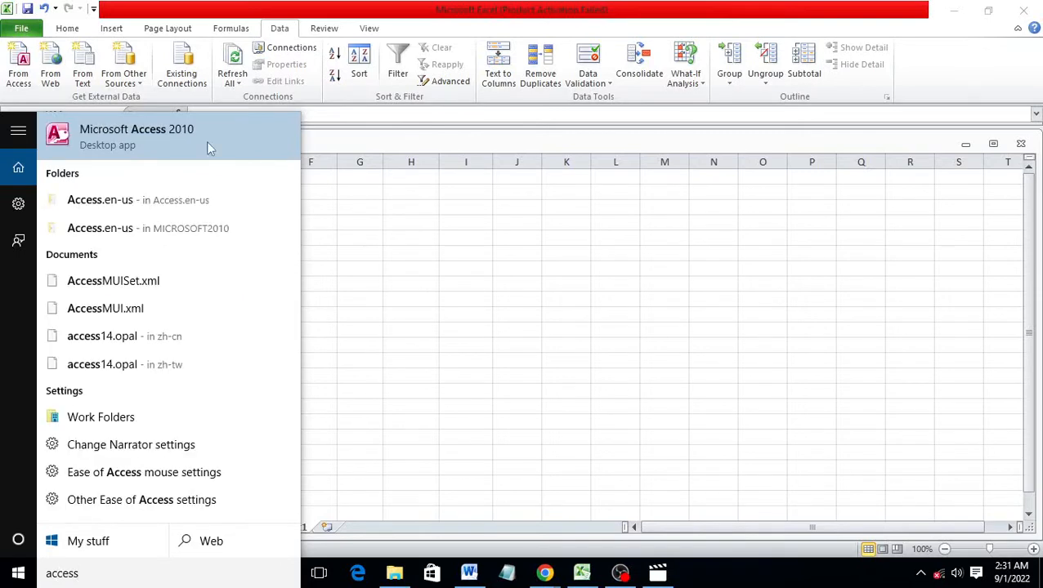
click(206, 141)
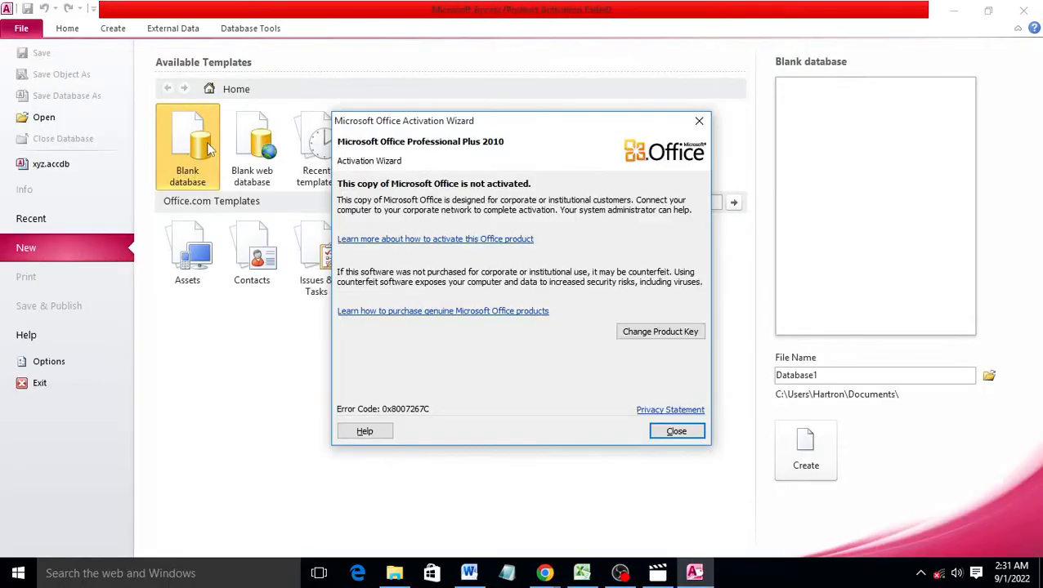
Dismiss the activation wizard and create the blank database as xyzA, since xyz already exists
click(675, 433)
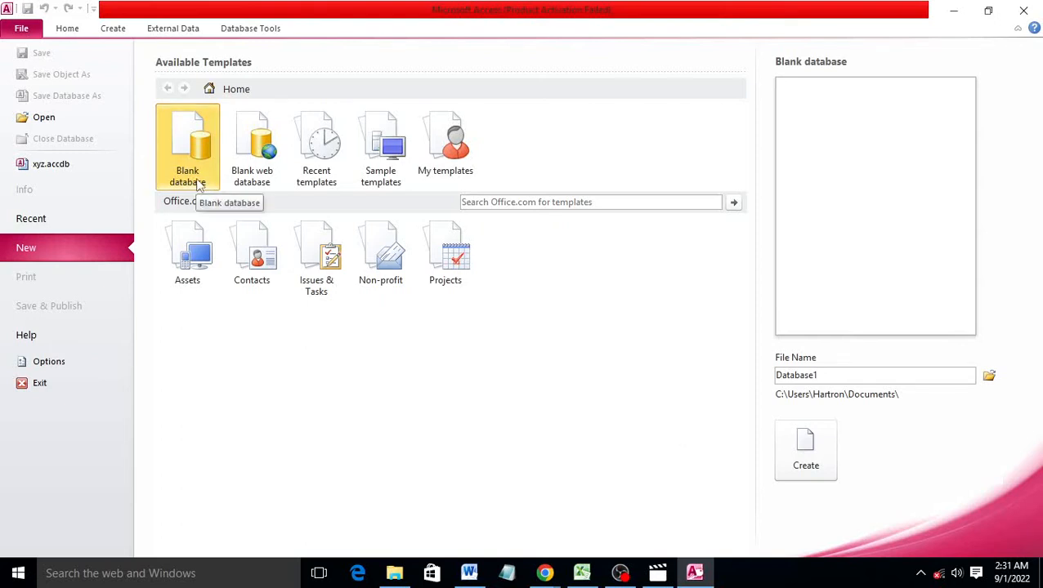
drag(777, 376, 827, 378)
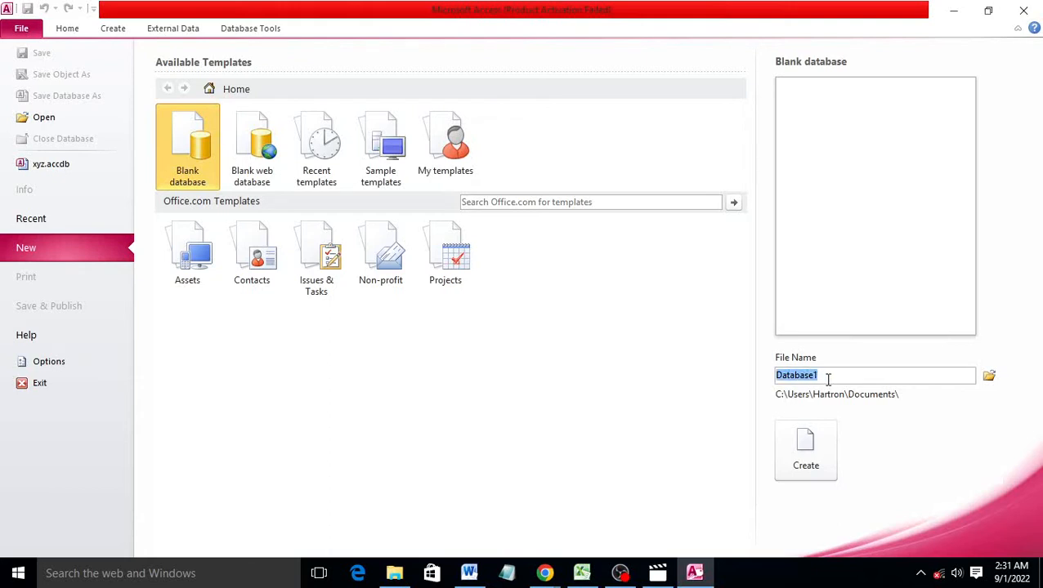
text(xyz)
click(818, 439)
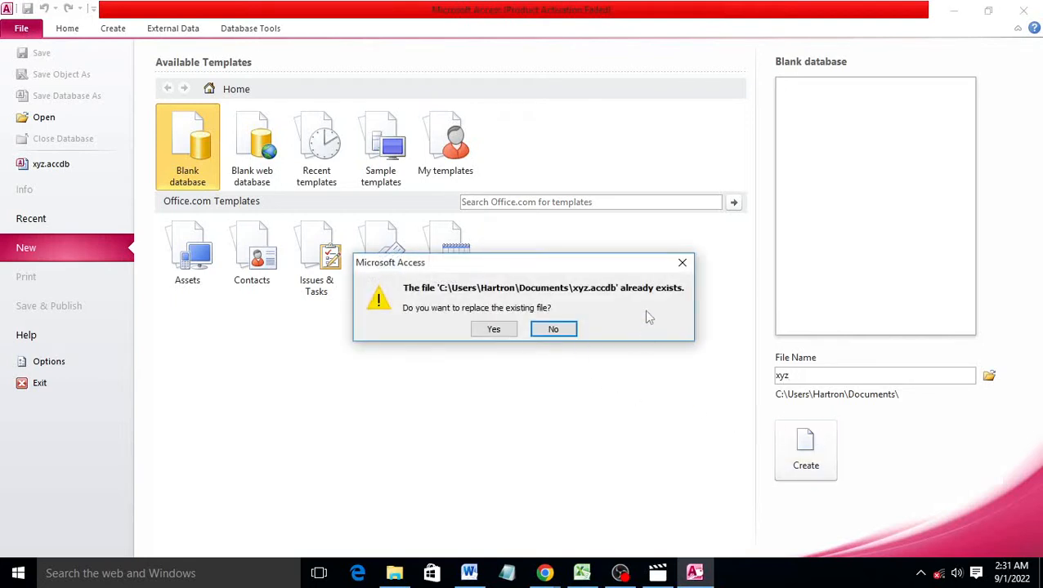
click(682, 261)
double_click(797, 378)
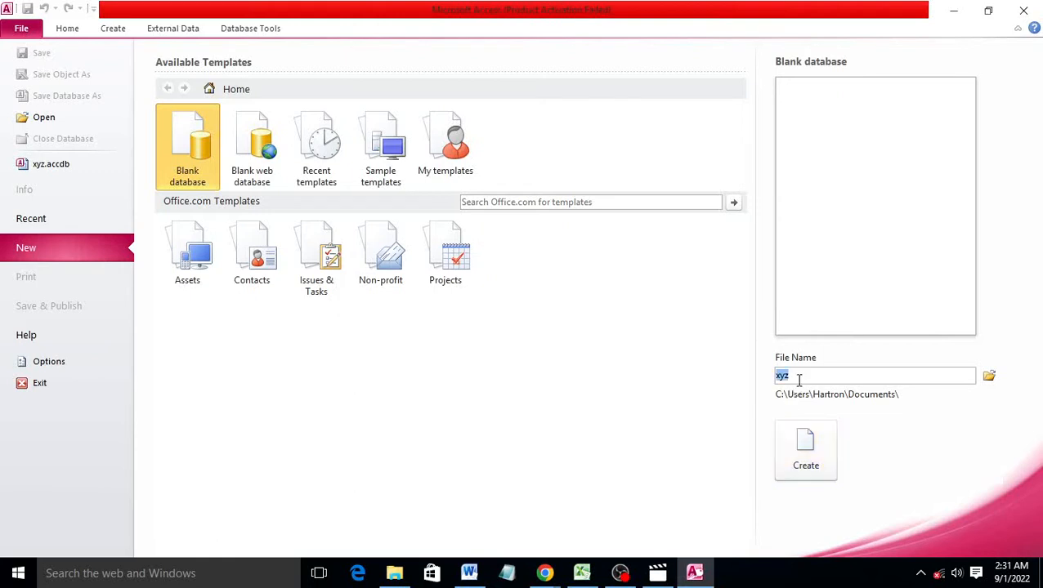
click(835, 373)
text(A)
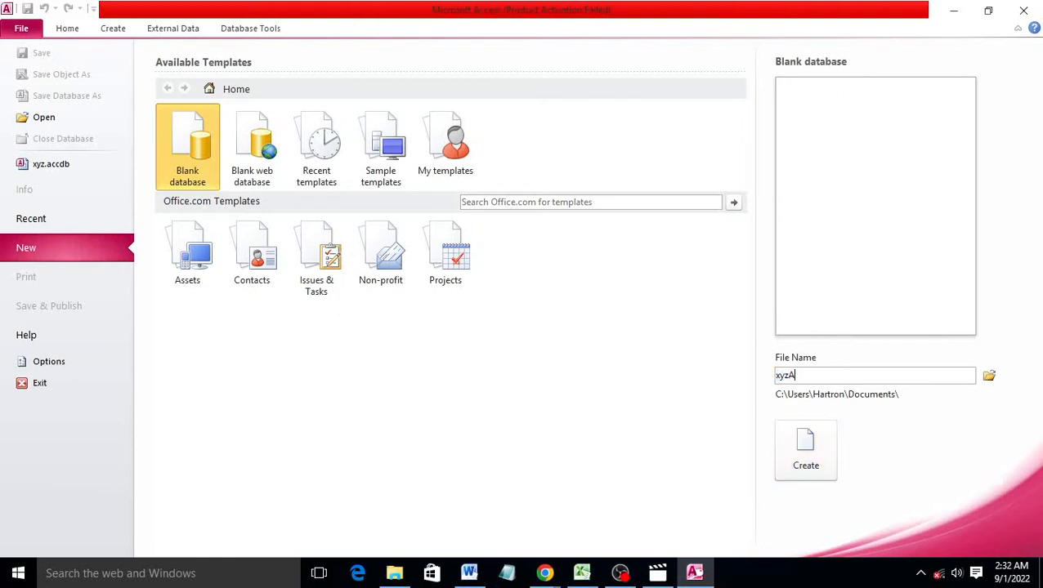
click(805, 447)
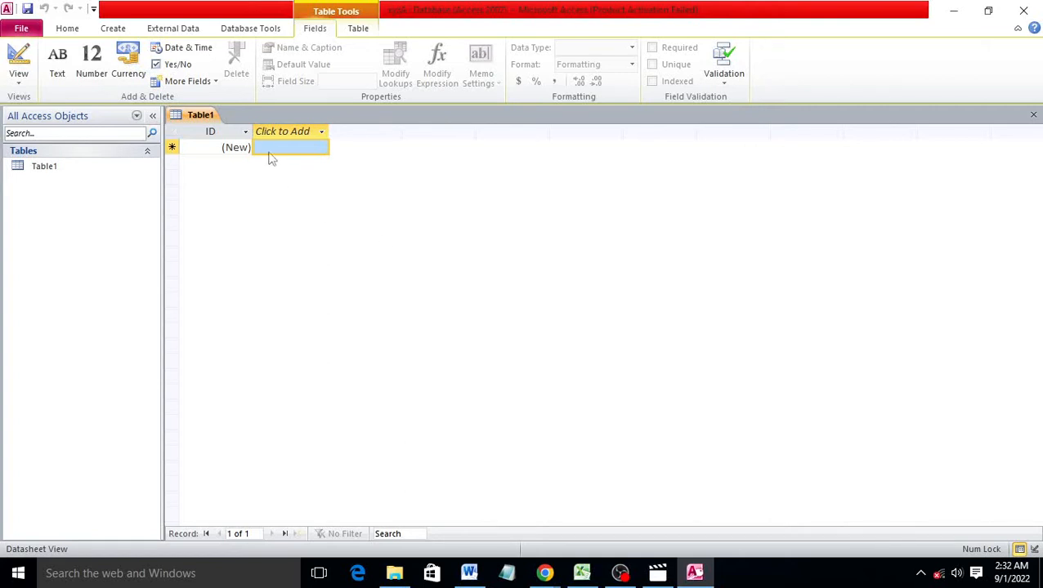
Save Table1 under the name 1st and switch it to Design View
right_click(200, 119)
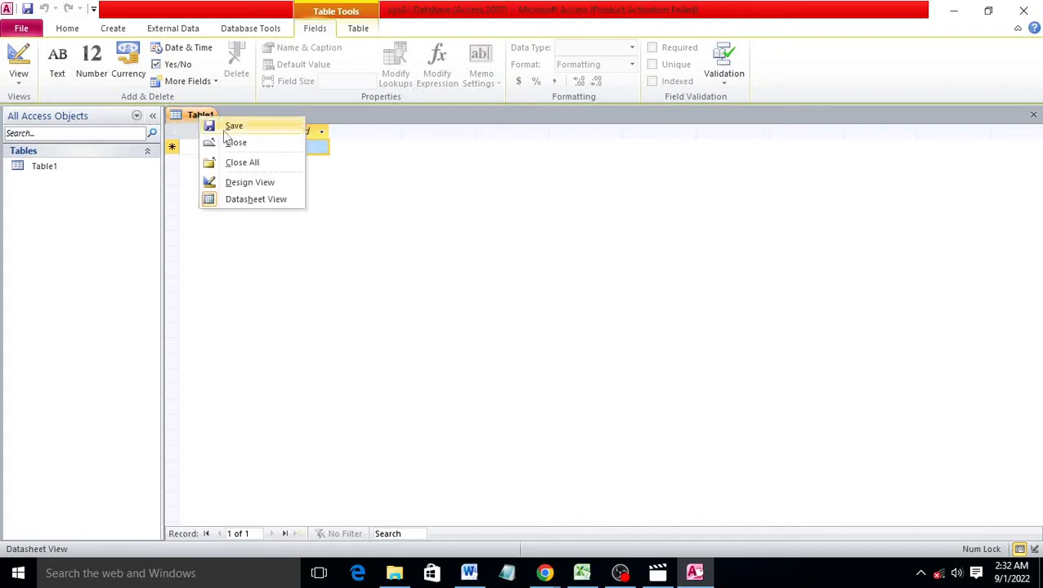
click(239, 127)
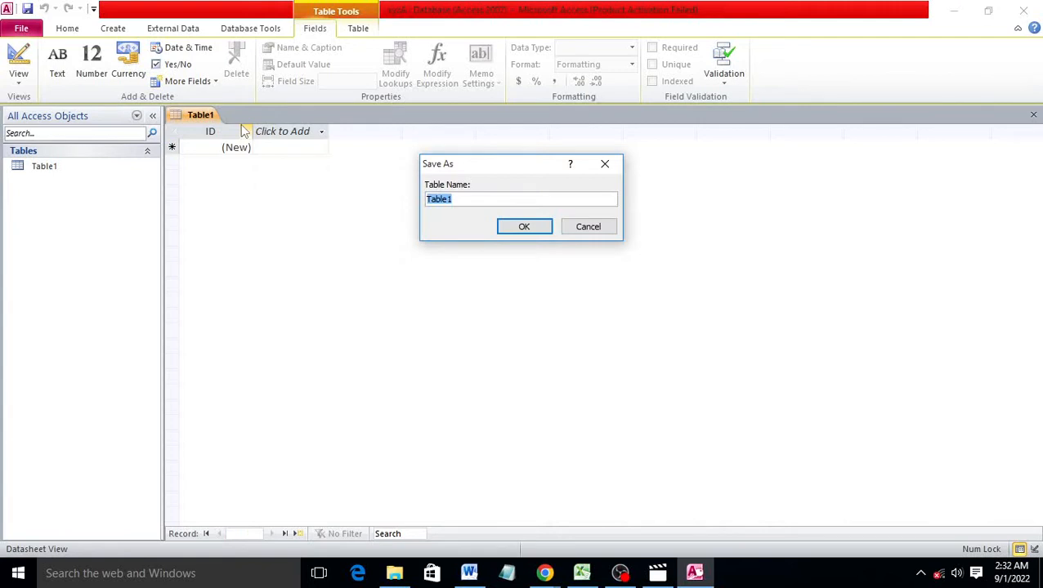
text(1st)
click(520, 226)
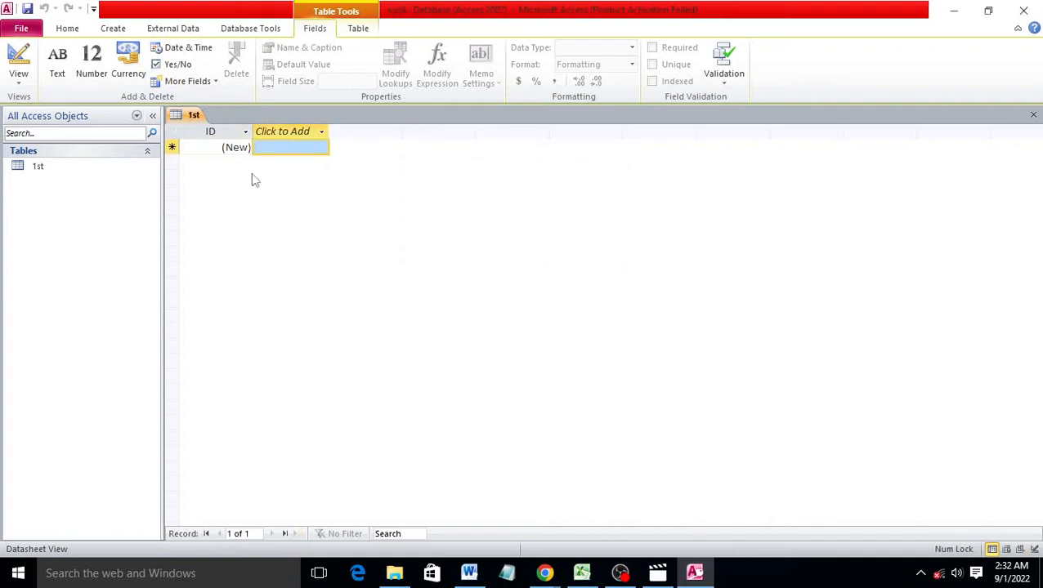
right_click(193, 117)
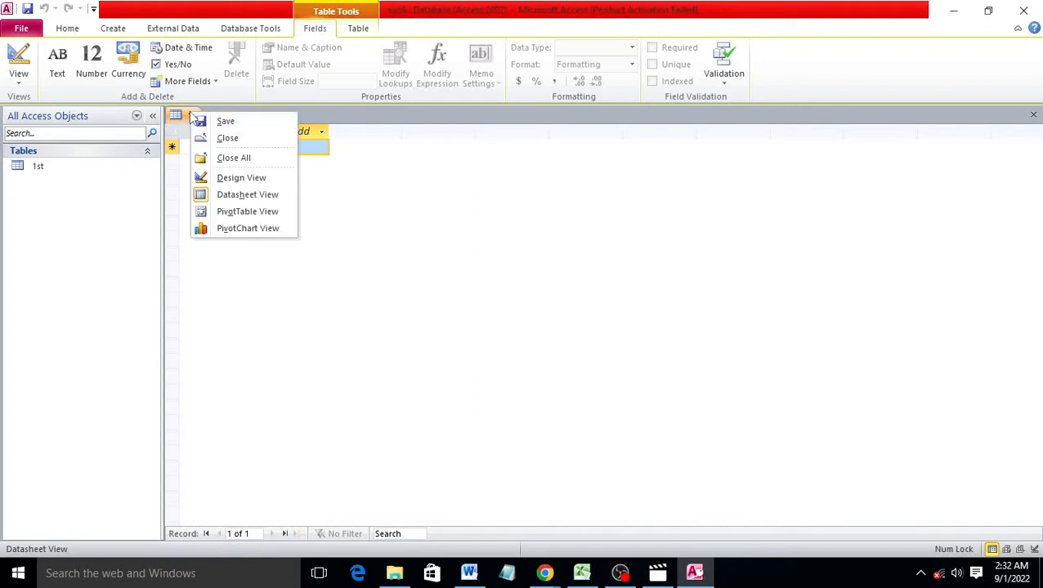
click(227, 179)
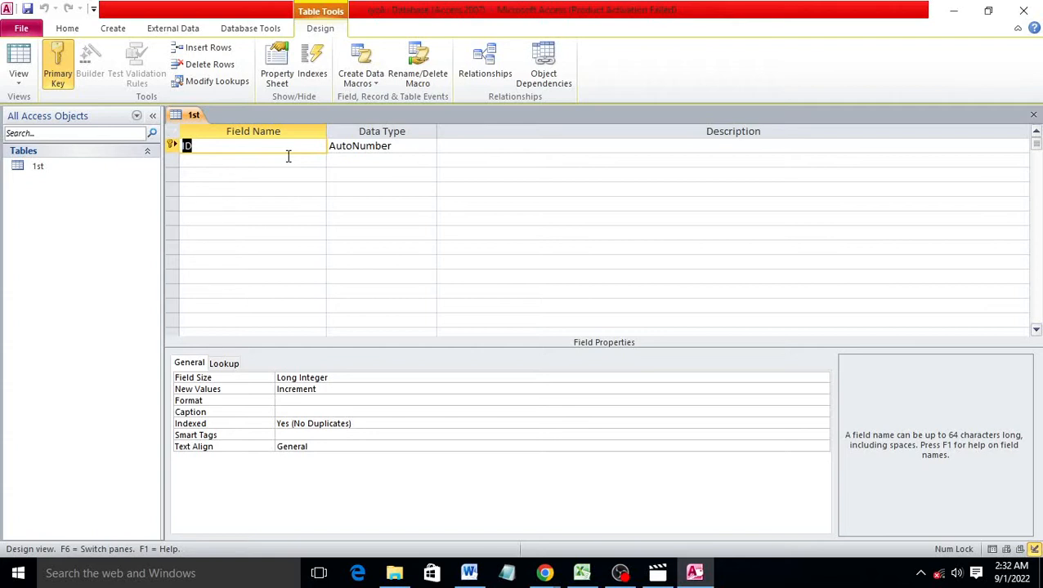
Rename ID to Roll No as an AutoNumber primary key, and add a Name field below
text(Roll No)
click(391, 147)
click(438, 147)
click(430, 148)
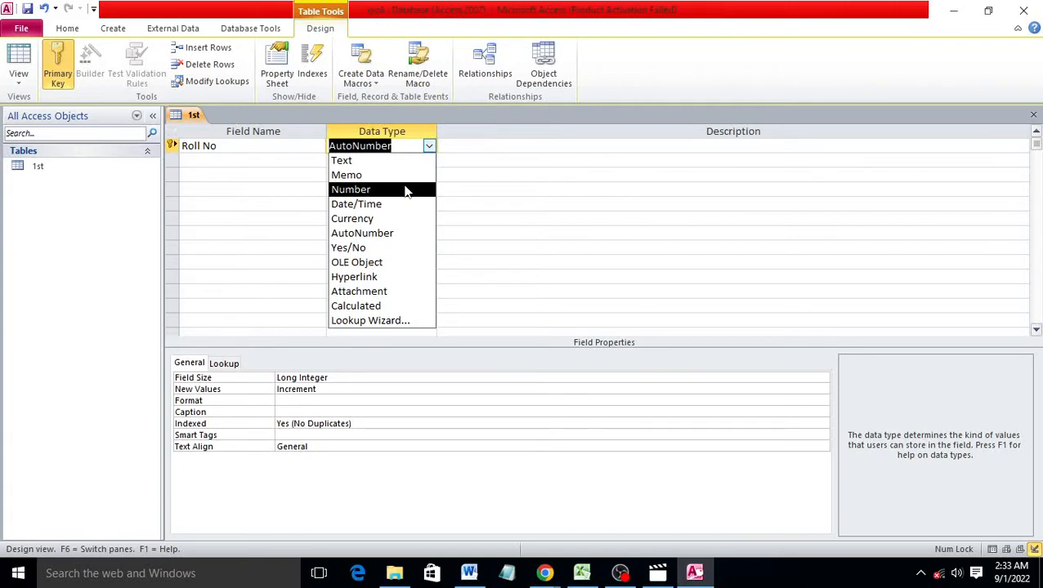
click(386, 234)
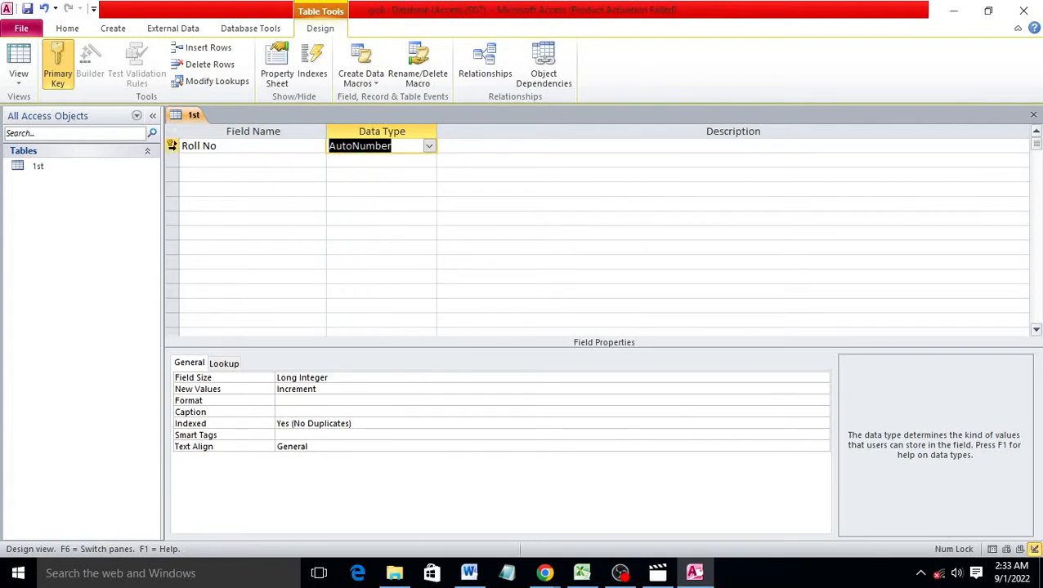
click(170, 146)
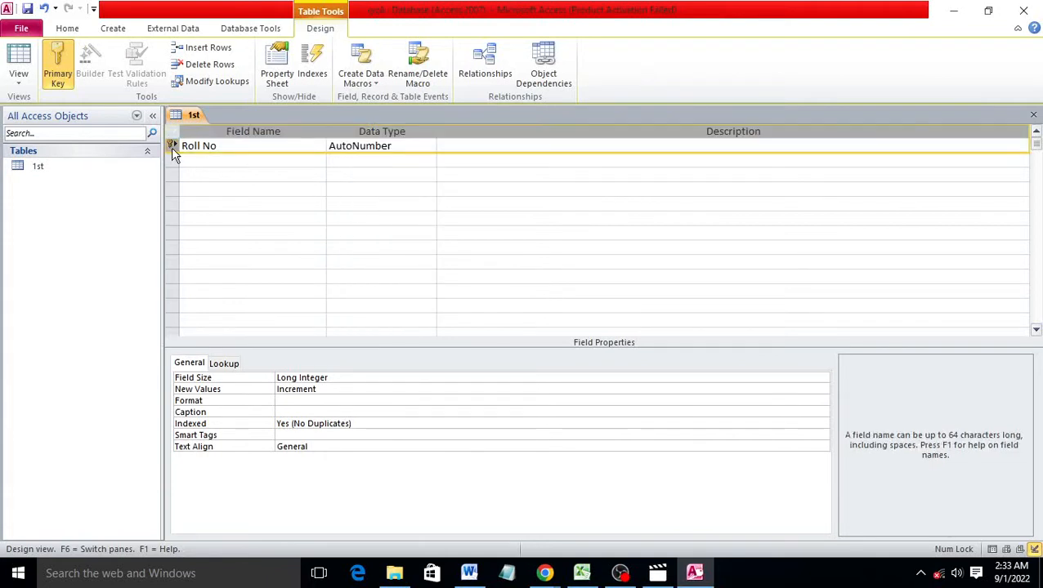
click(69, 88)
click(385, 145)
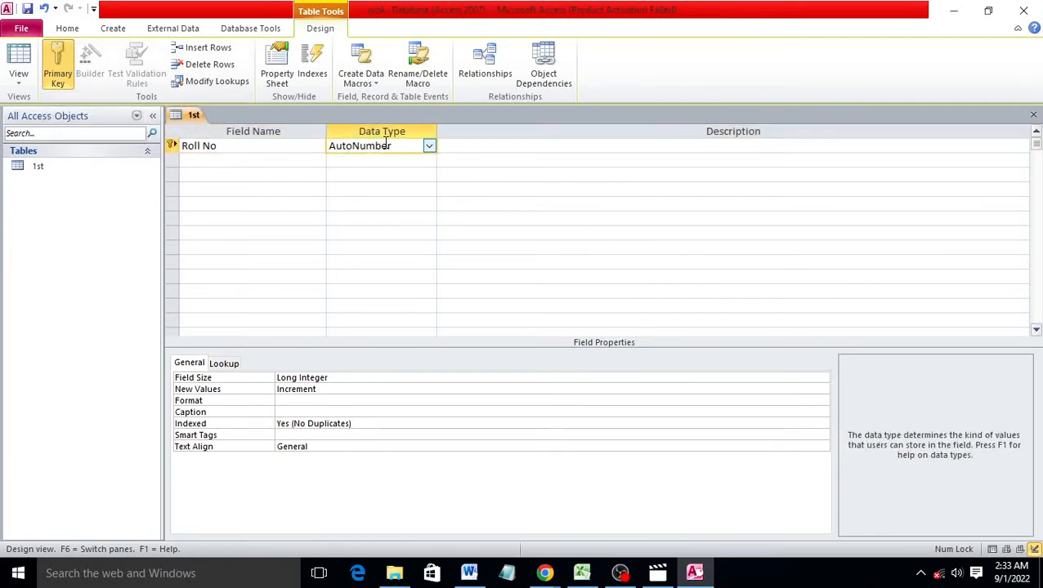
click(293, 159)
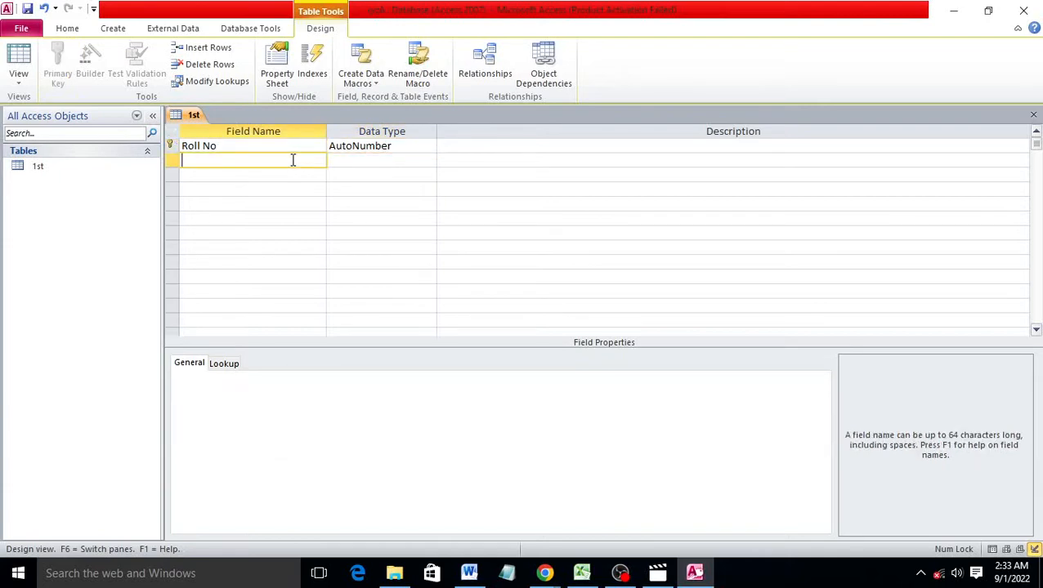
text(Name)
Dismiss the reserved-word warning, keep Name as Text, and add an Address Text field
click(404, 162)
click(462, 335)
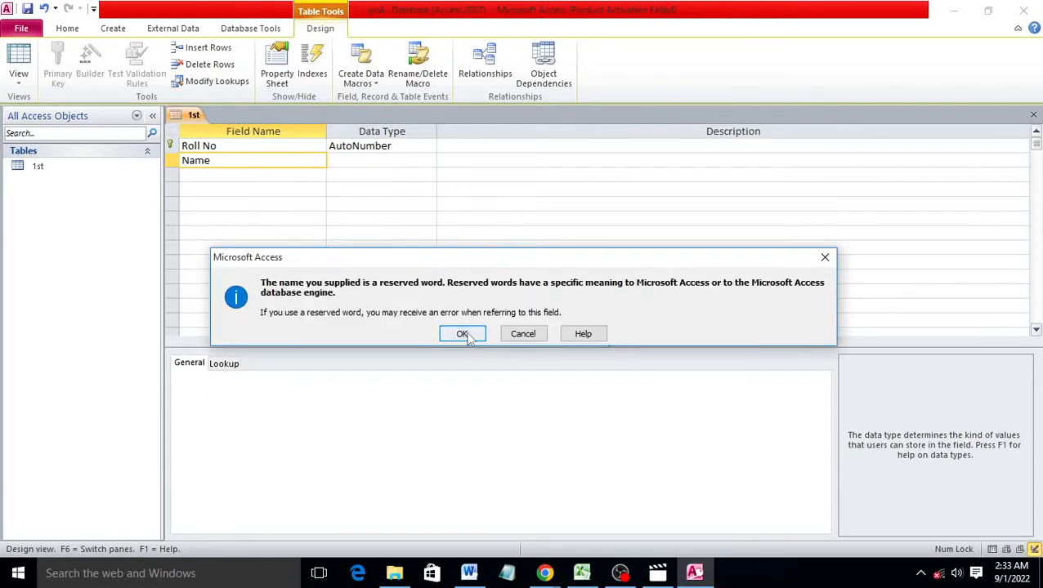
click(429, 162)
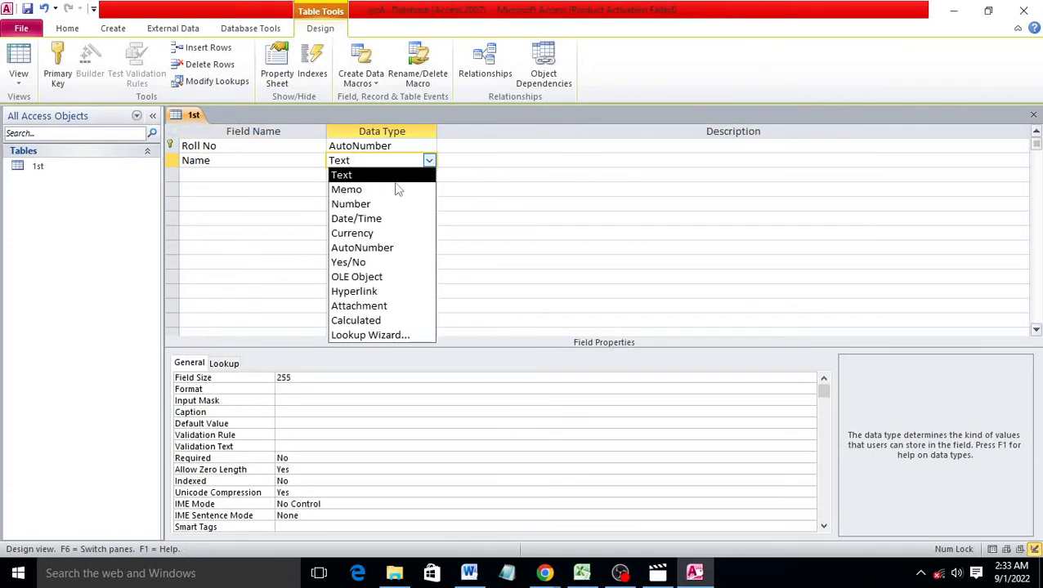
click(352, 175)
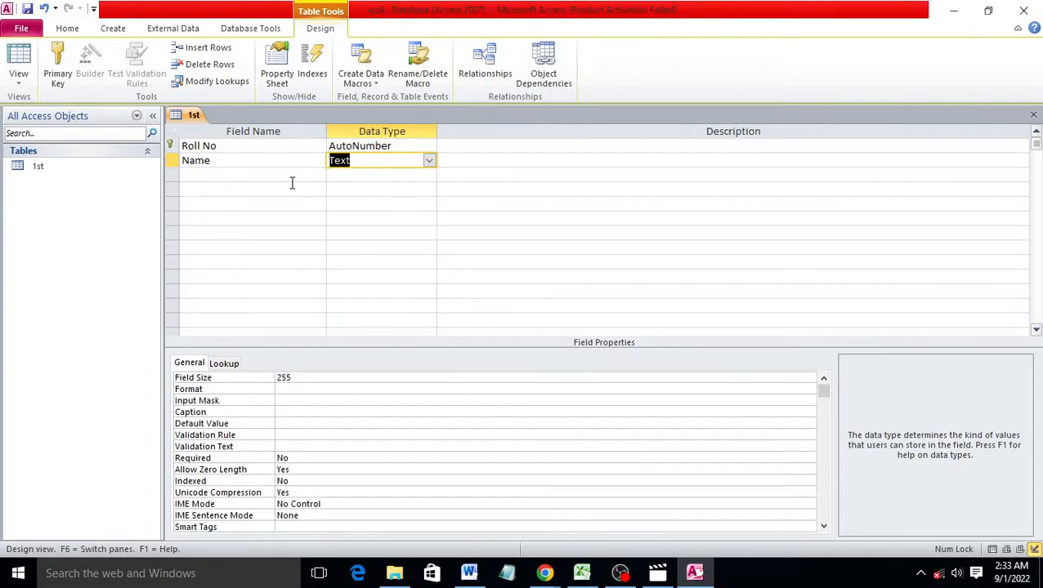
click(291, 173)
text(Af)
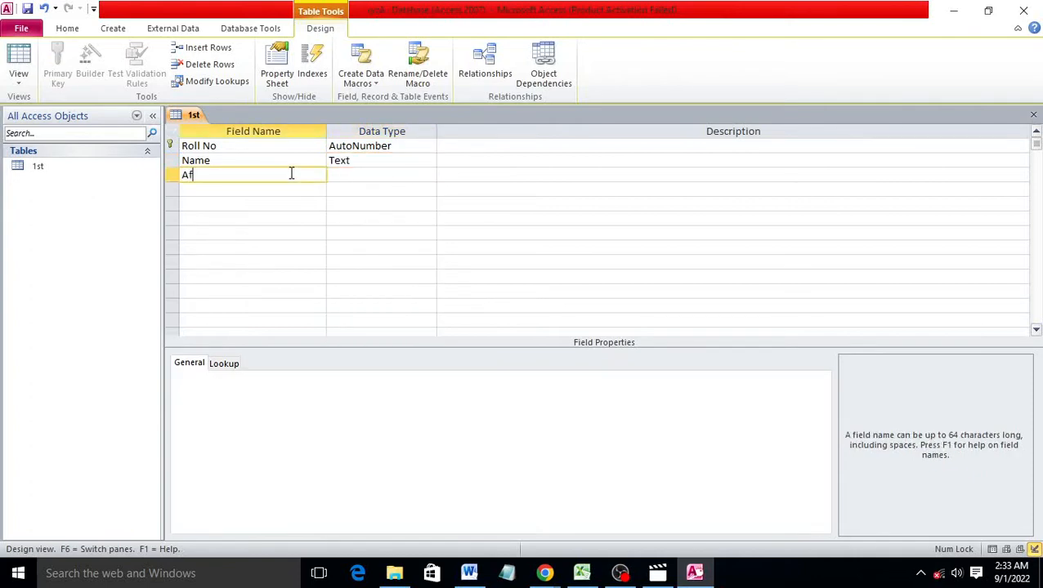
key(BackSpace)
text(ddrr)
key(BackSpace)
text(ess)
click(379, 173)
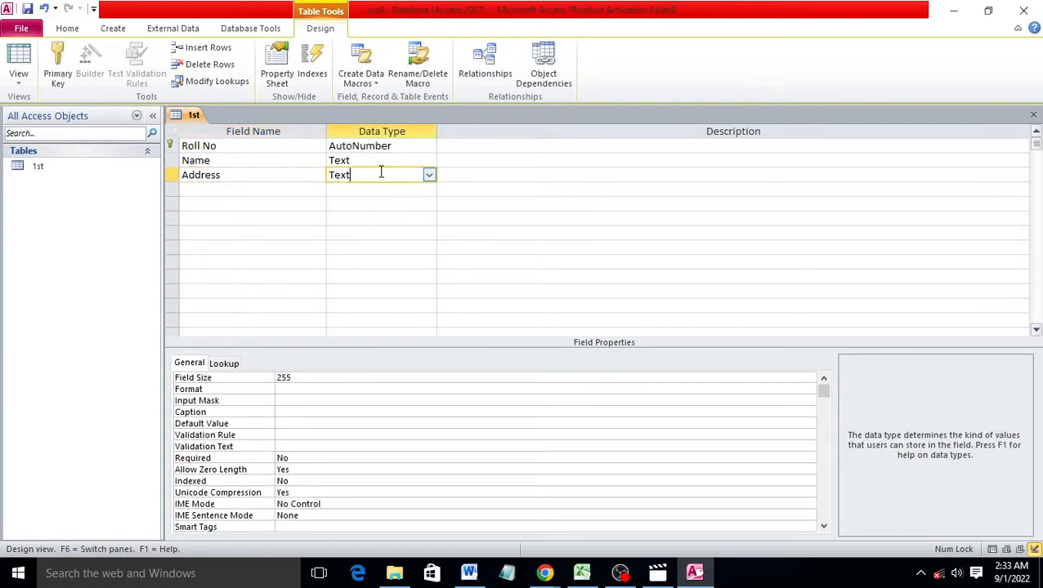
Add a Contact field with the Number data type
click(228, 189)
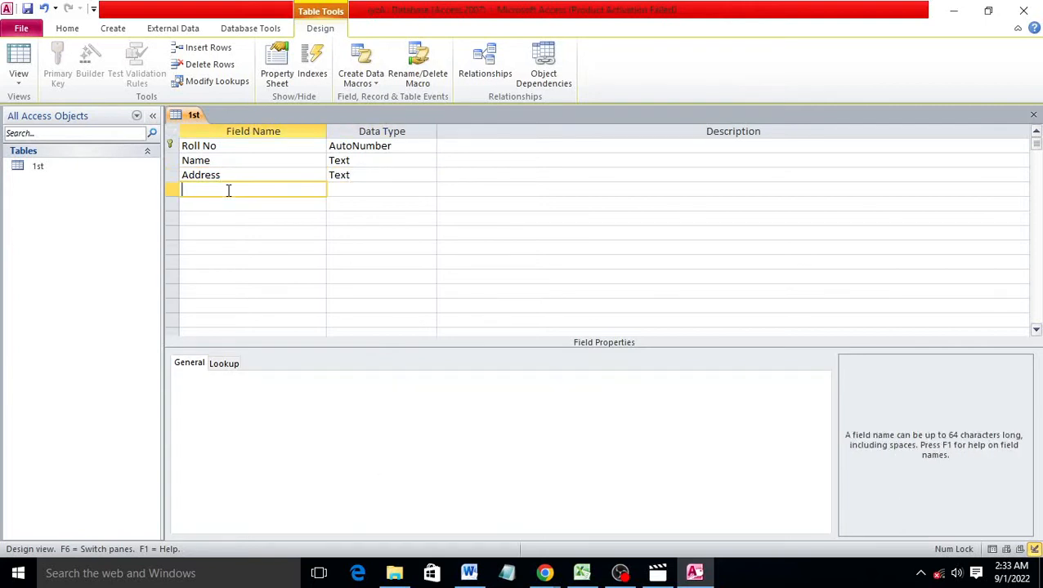
text(Contact)
click(350, 188)
click(429, 190)
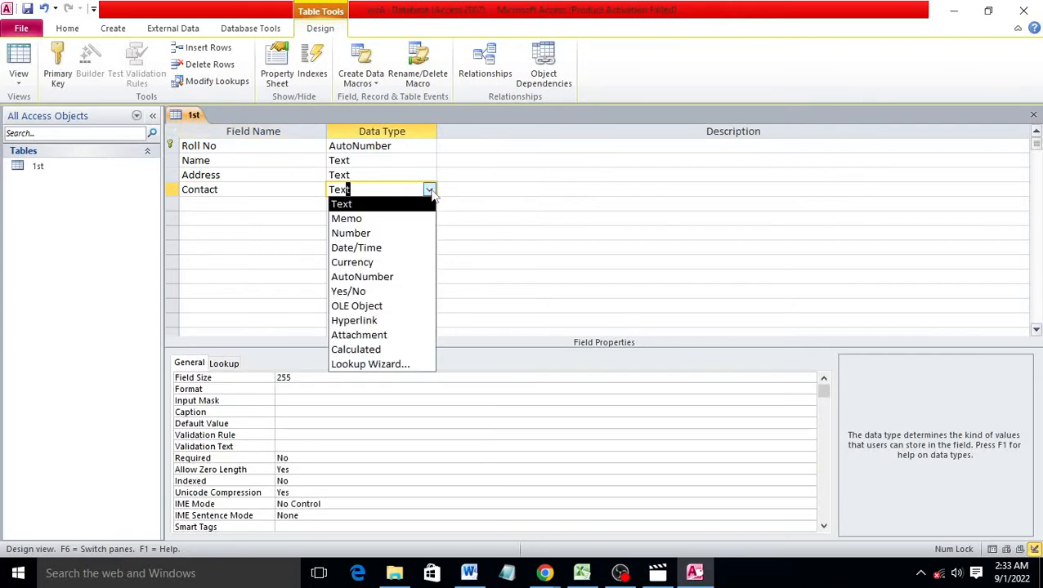
click(415, 232)
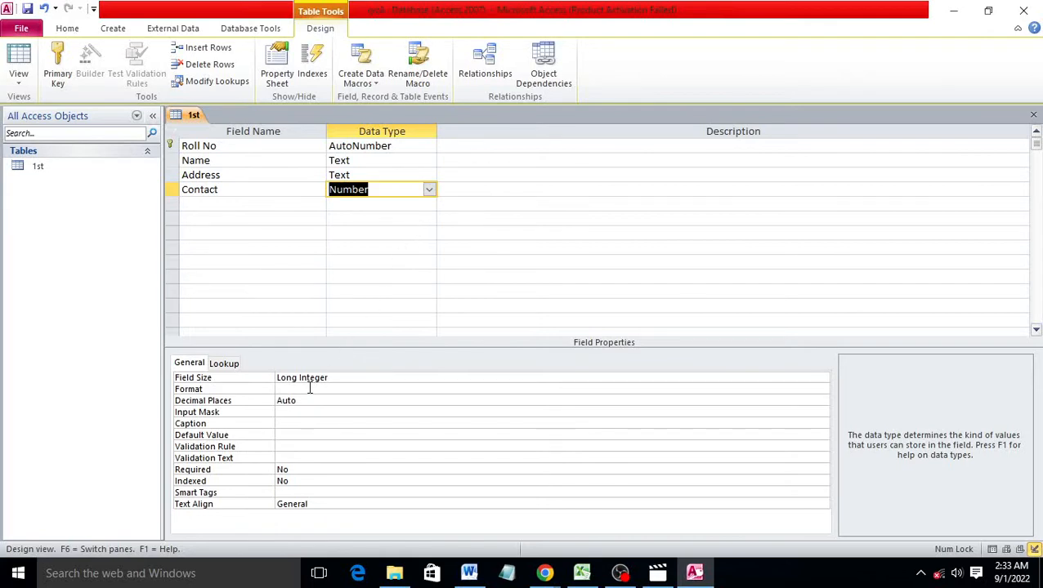
Save the 1st table design and switch to Datasheet View
right_click(193, 116)
click(219, 125)
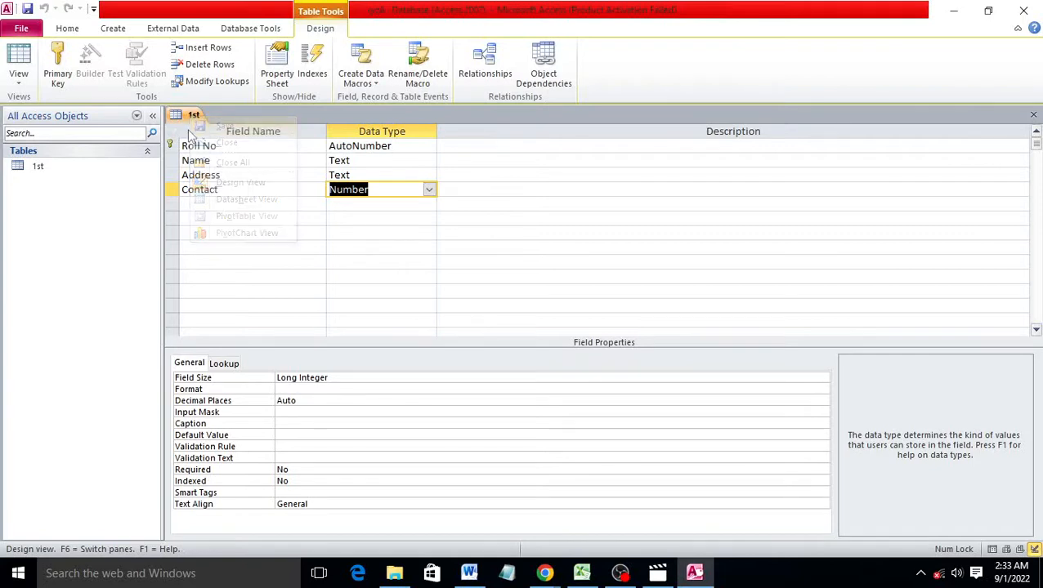
right_click(194, 107)
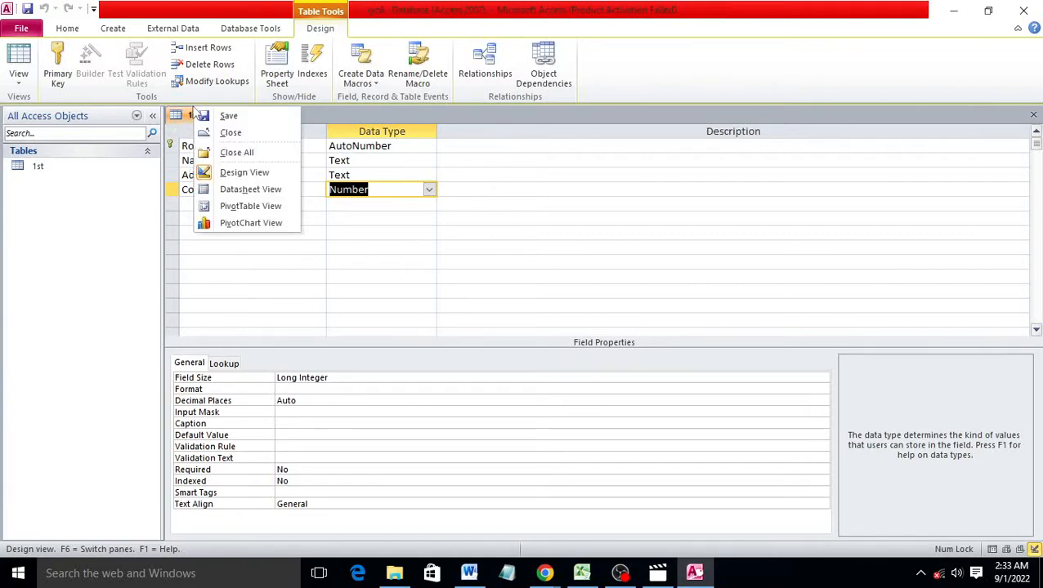
click(235, 190)
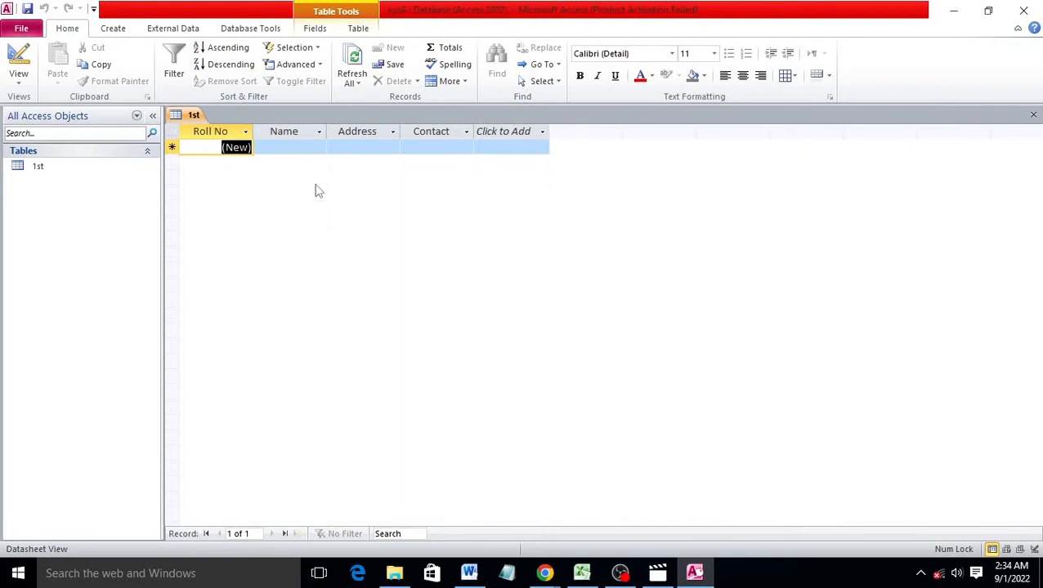
Enter two student records with their names, an Ambala address and contact numbers
click(302, 147)
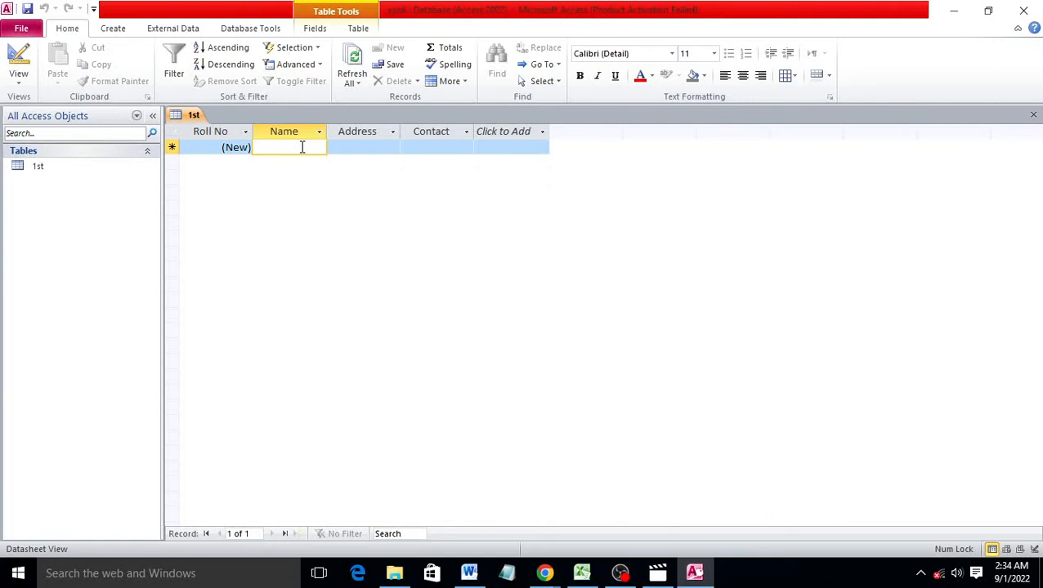
text(Aman)
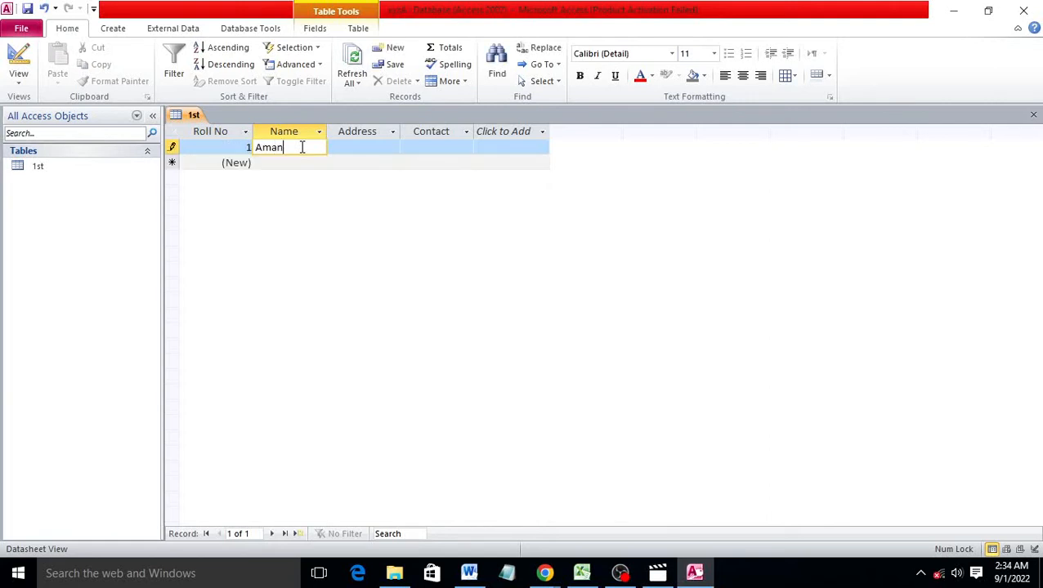
key(Tab)
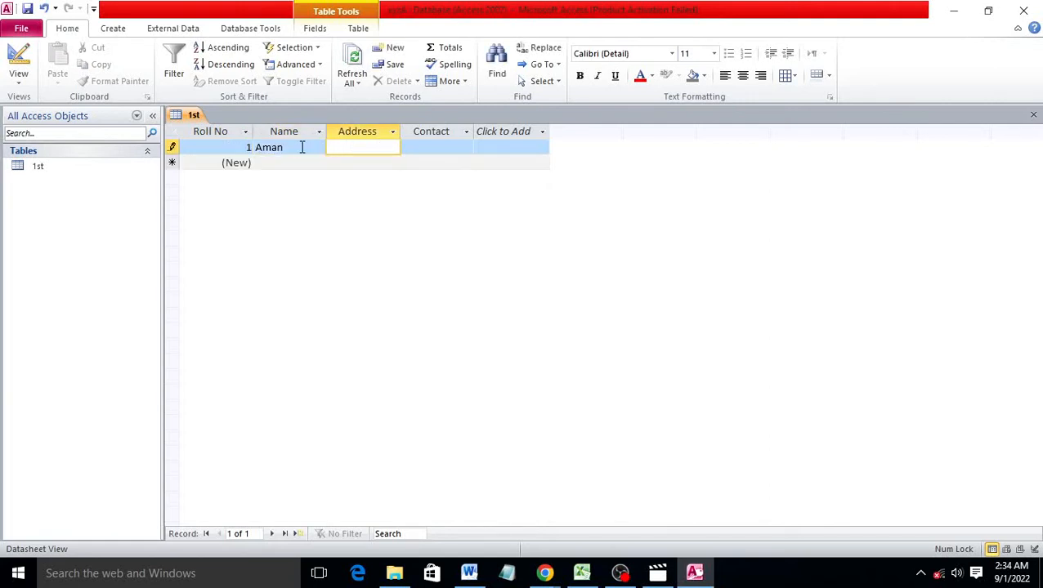
text(Ambala)
key(Tab)
text(6755666)
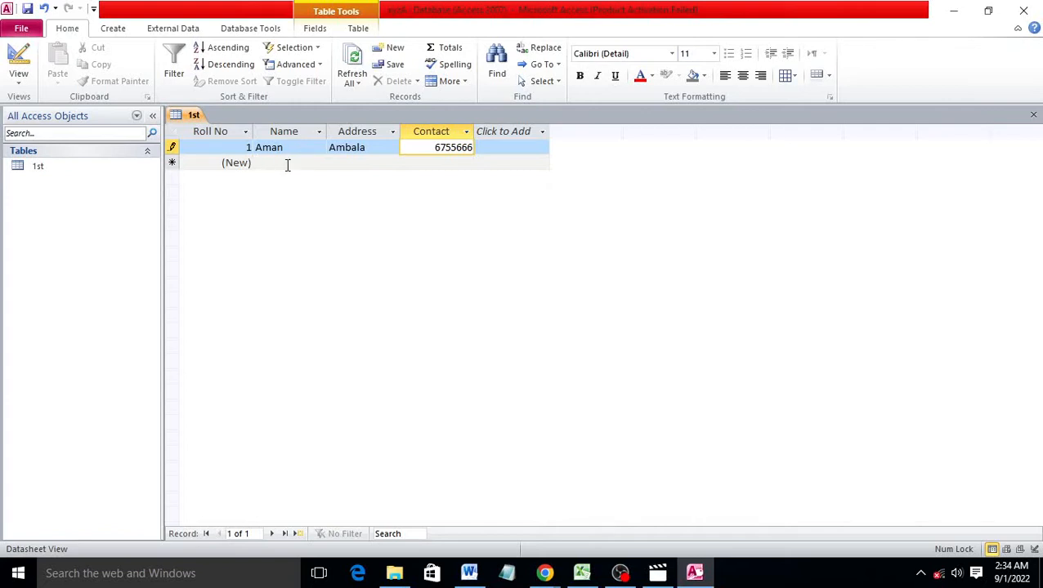
click(288, 164)
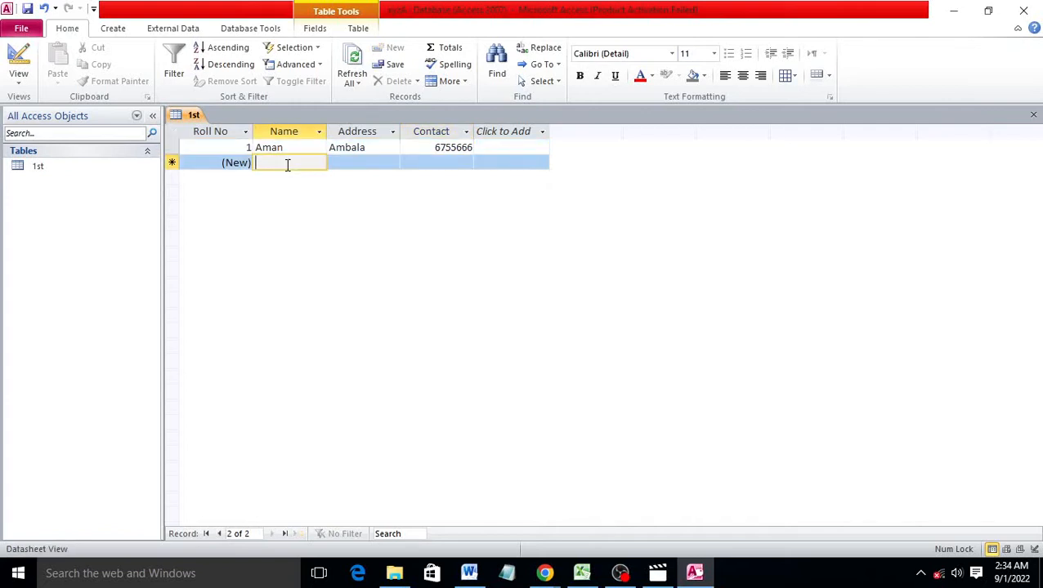
text(Sahil)
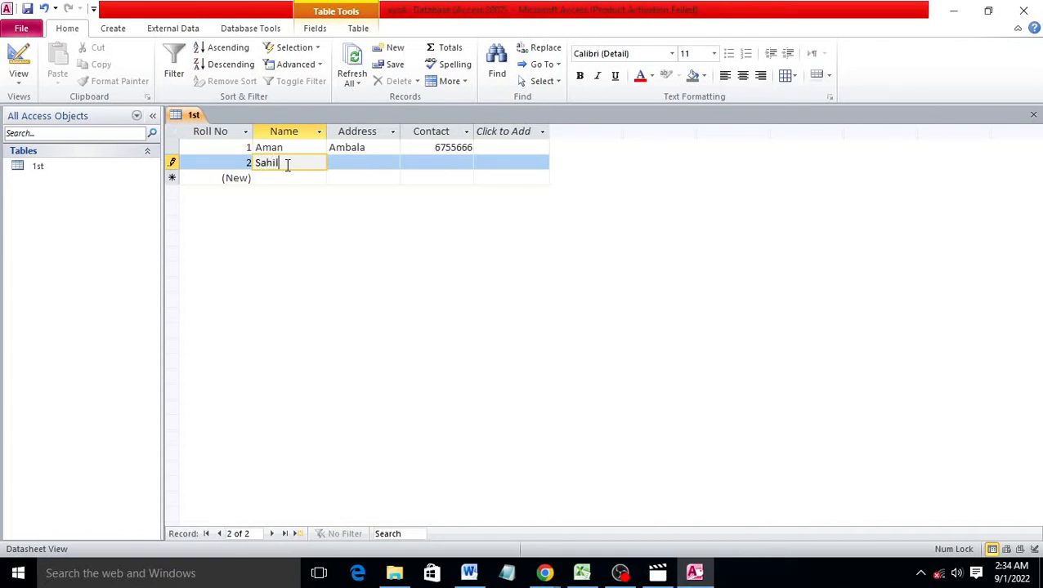
key(Tab)
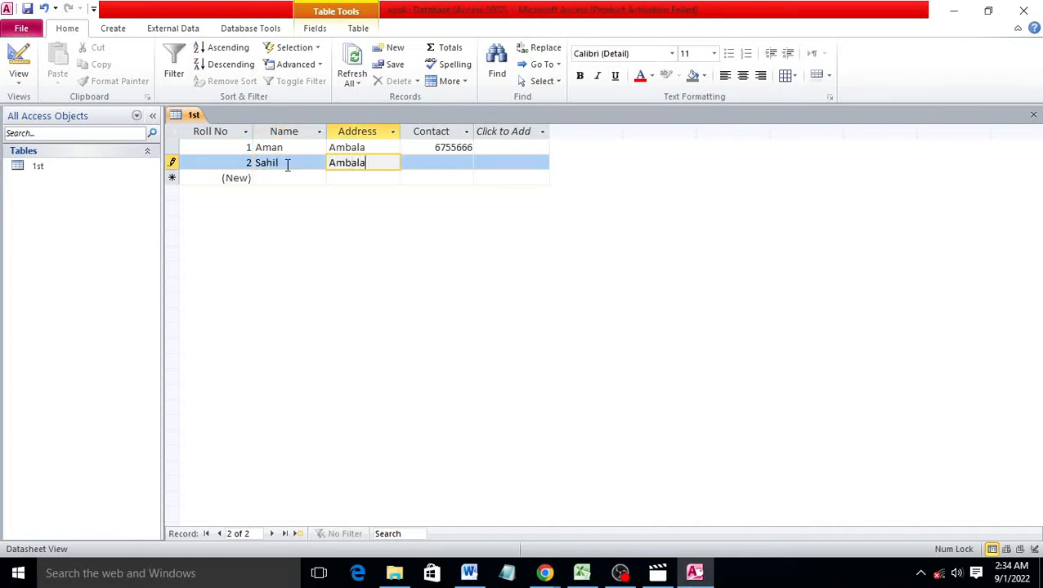
key(Tab)
text(775)
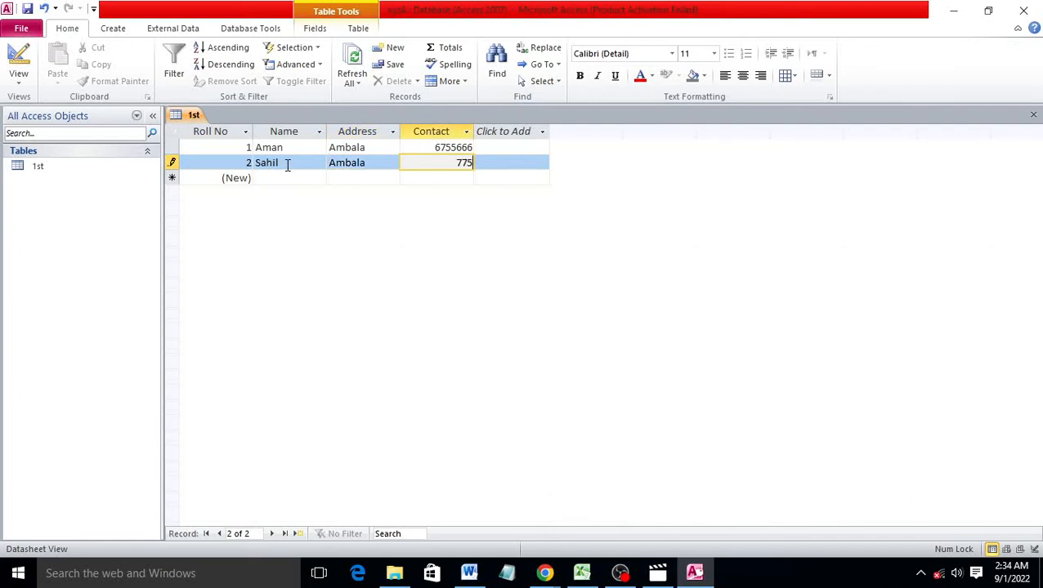
text(5656)
Save the database, close Access, and select cell K8 on Excel's Sheet1
click(36, 29)
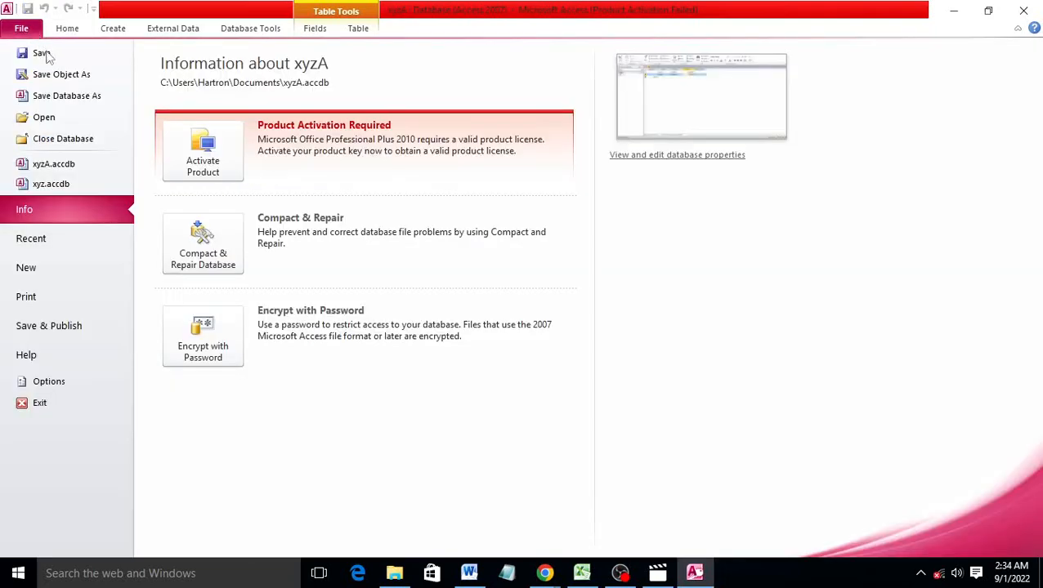
click(45, 53)
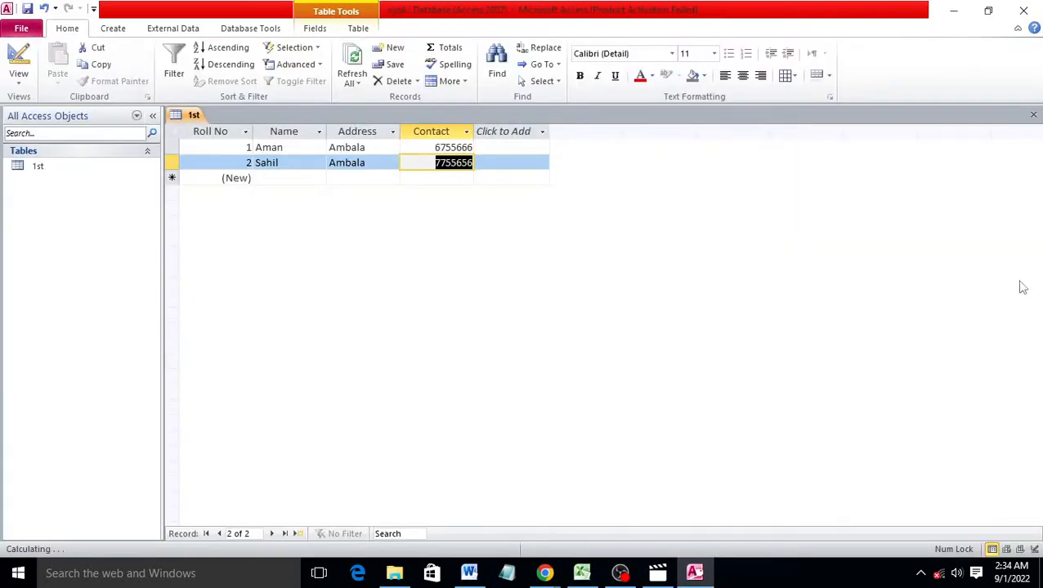
click(1030, 16)
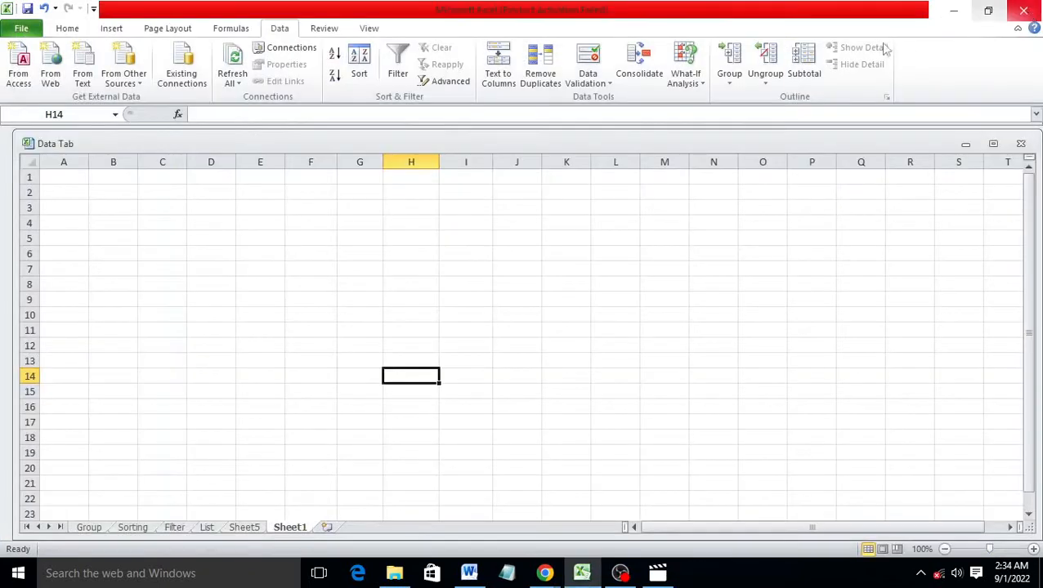
click(566, 282)
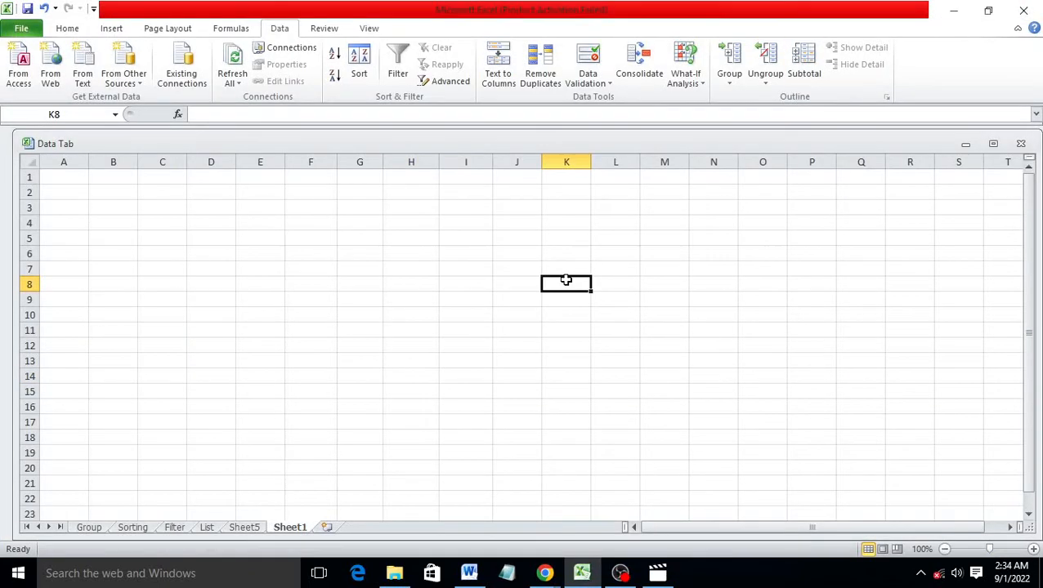
Import the table from Documents\xyzA into Sheet1 with cell E8 as the destination
click(23, 79)
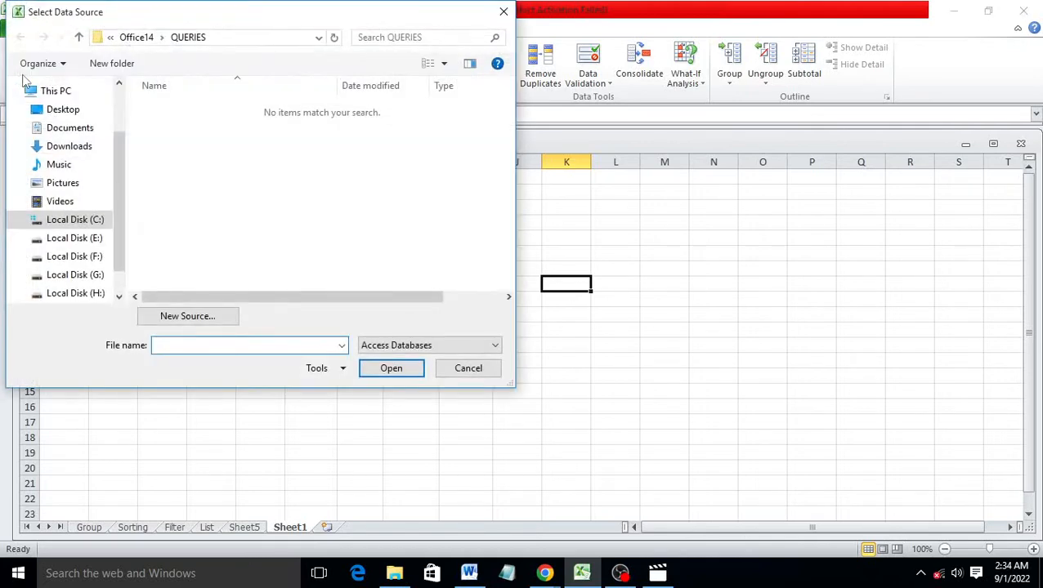
click(88, 134)
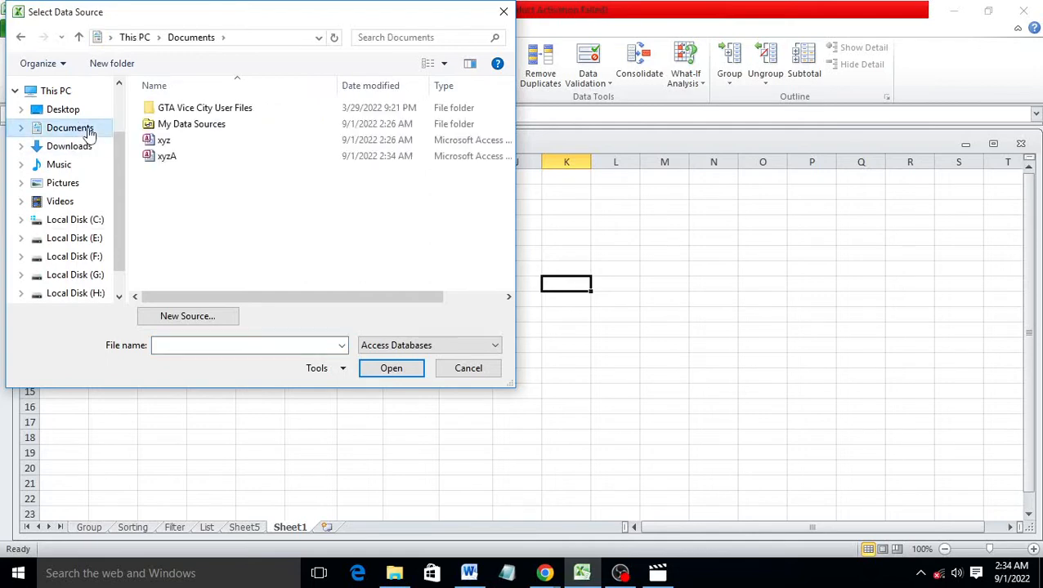
click(195, 157)
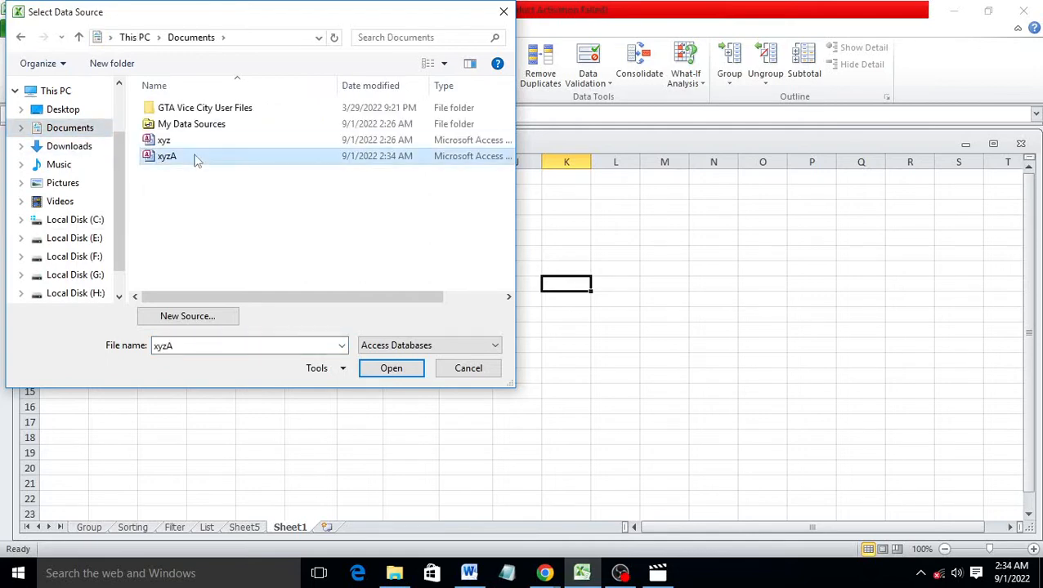
click(391, 368)
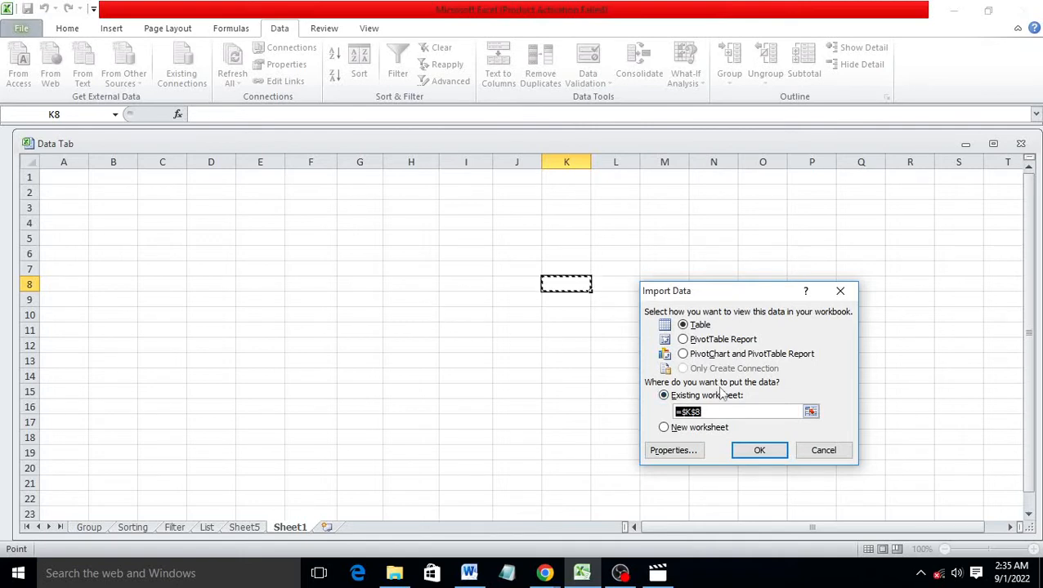
key(BackSpace)
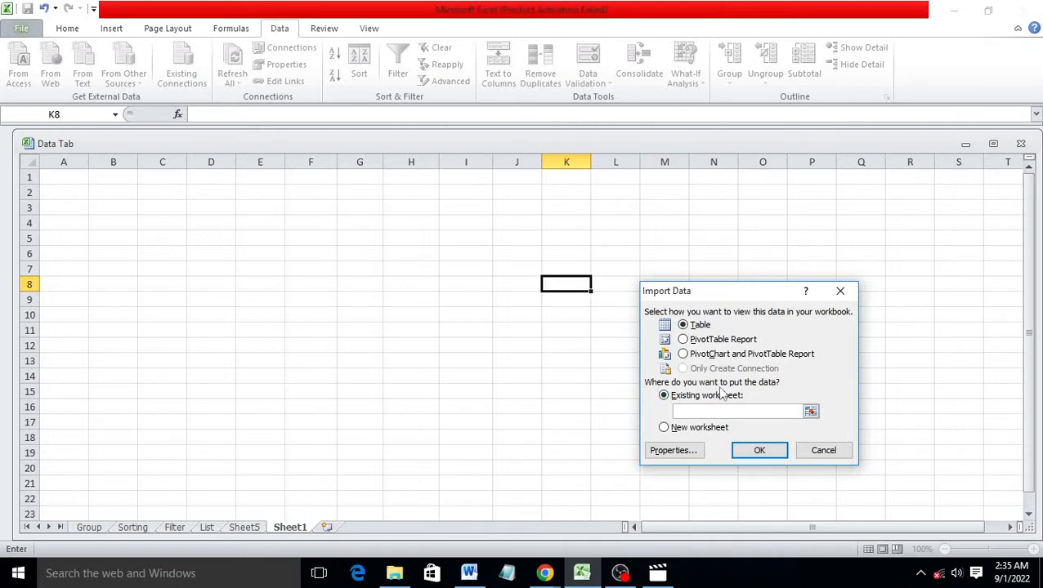
click(243, 285)
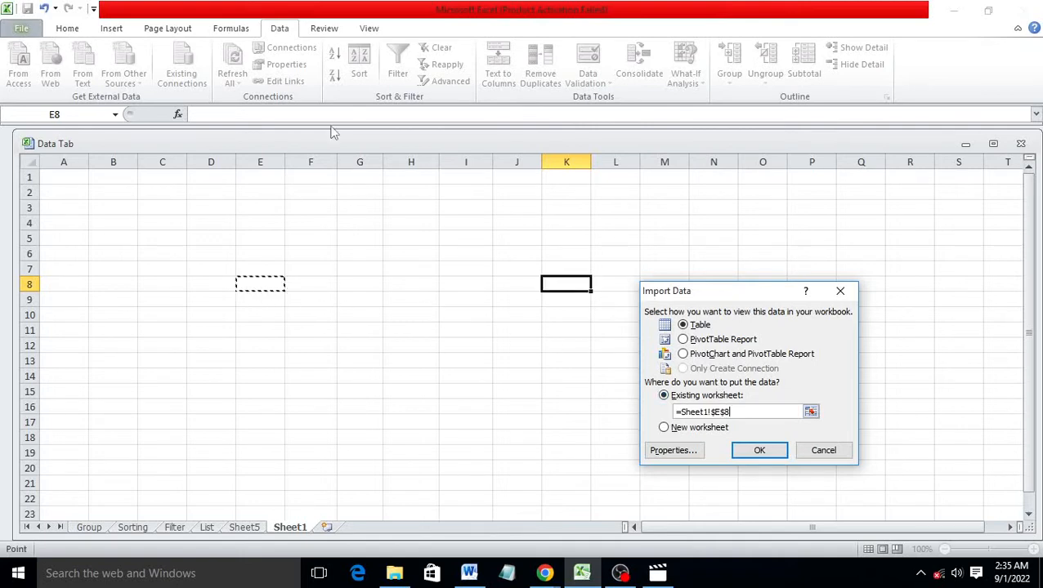
click(759, 452)
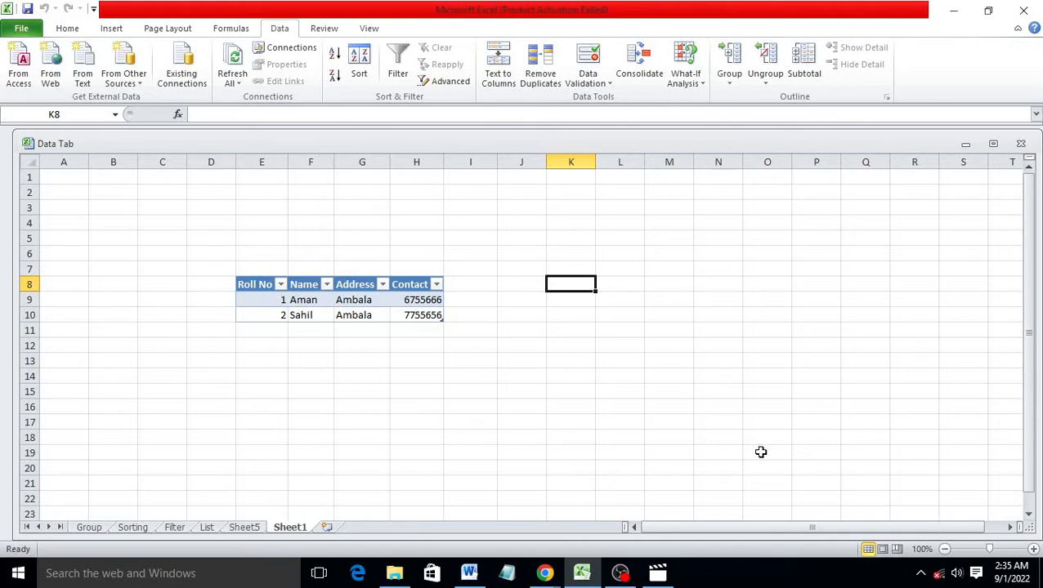
click(54, 84)
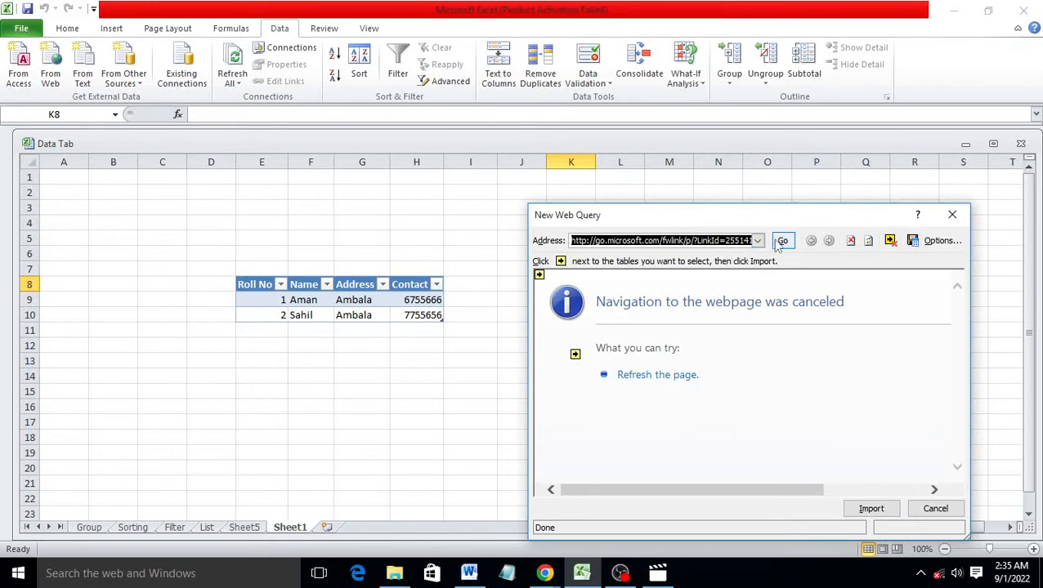
click(783, 241)
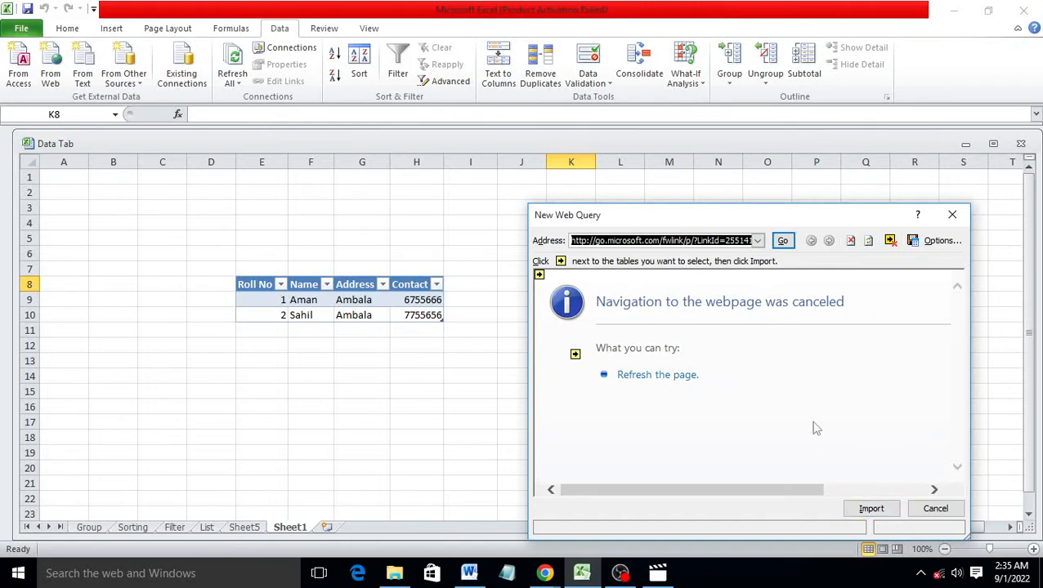
click(934, 508)
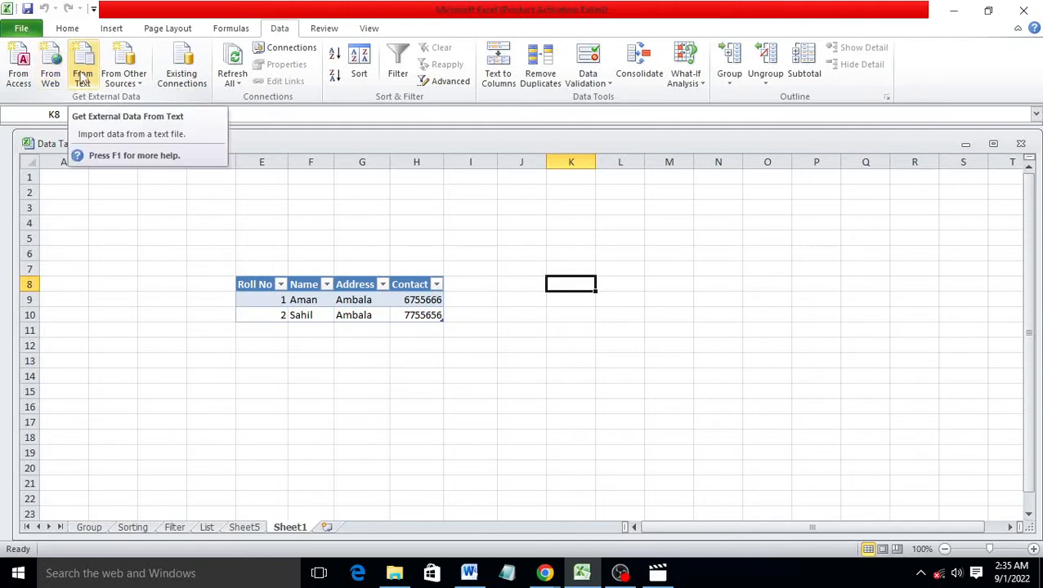
Bring up Notepad, type the Name header, and set the font to Times New Roman
click(507, 574)
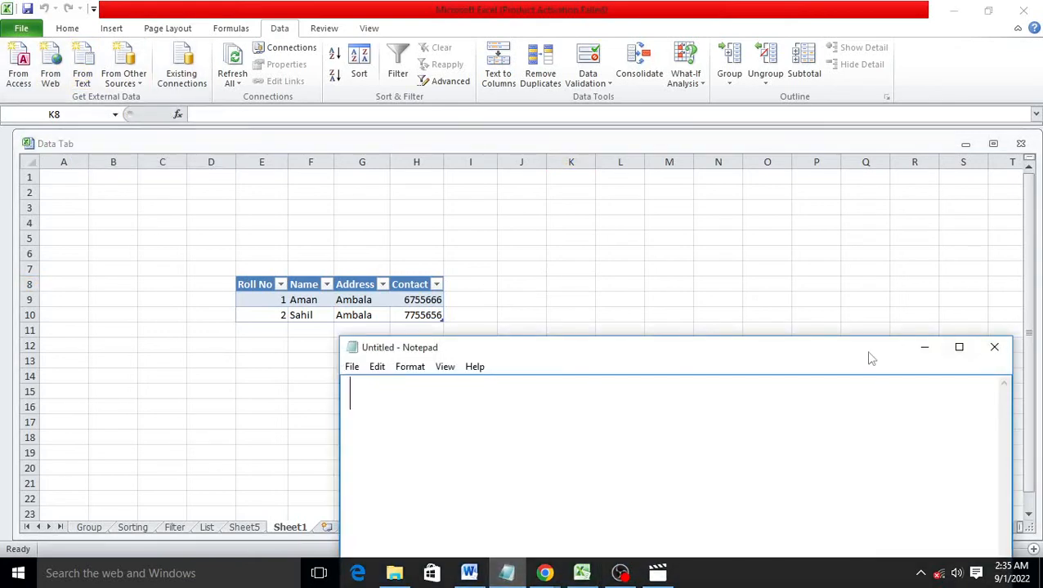
drag(872, 358, 826, 236)
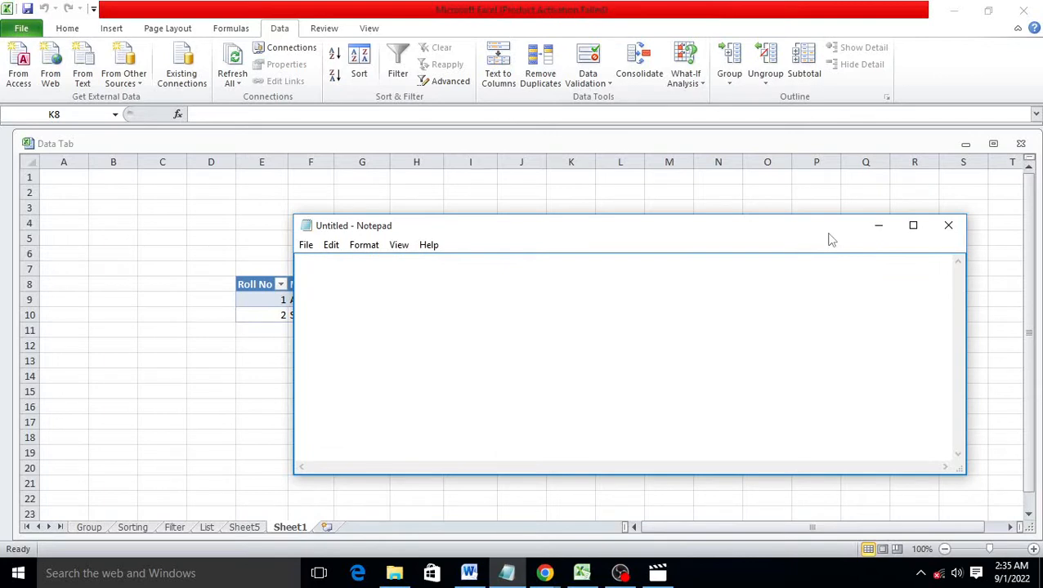
text(Name)
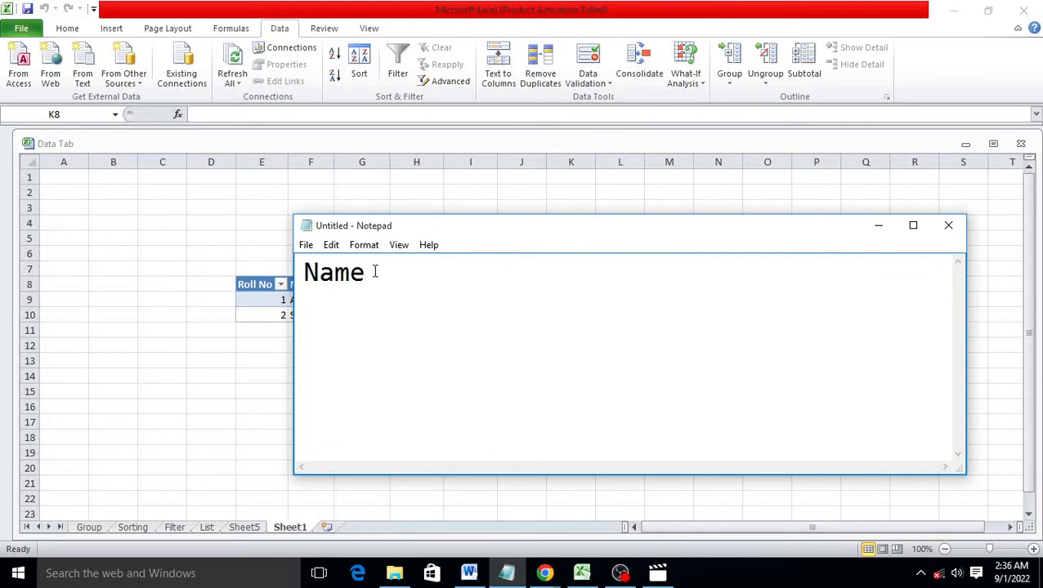
click(374, 249)
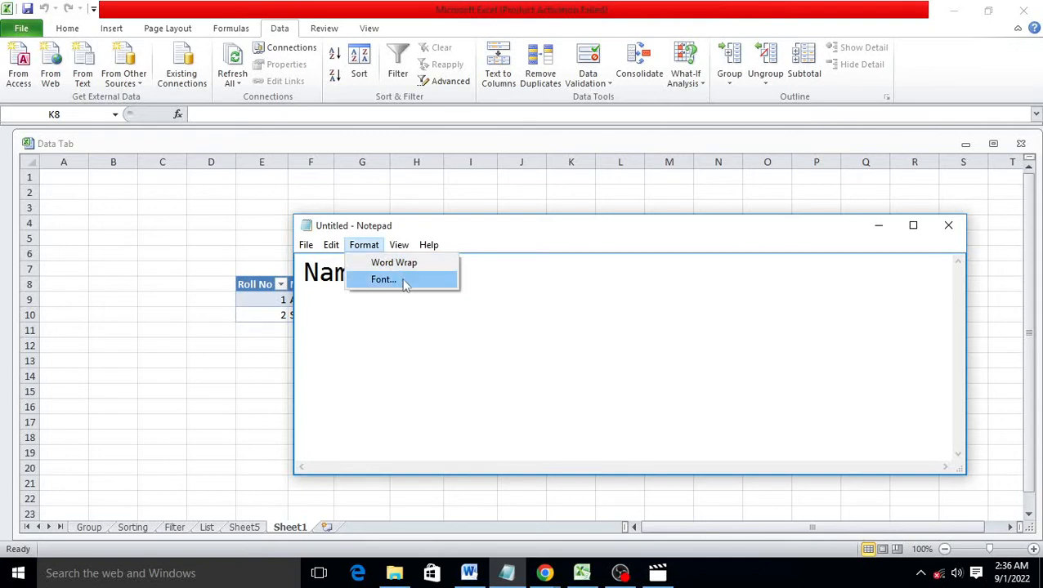
click(399, 280)
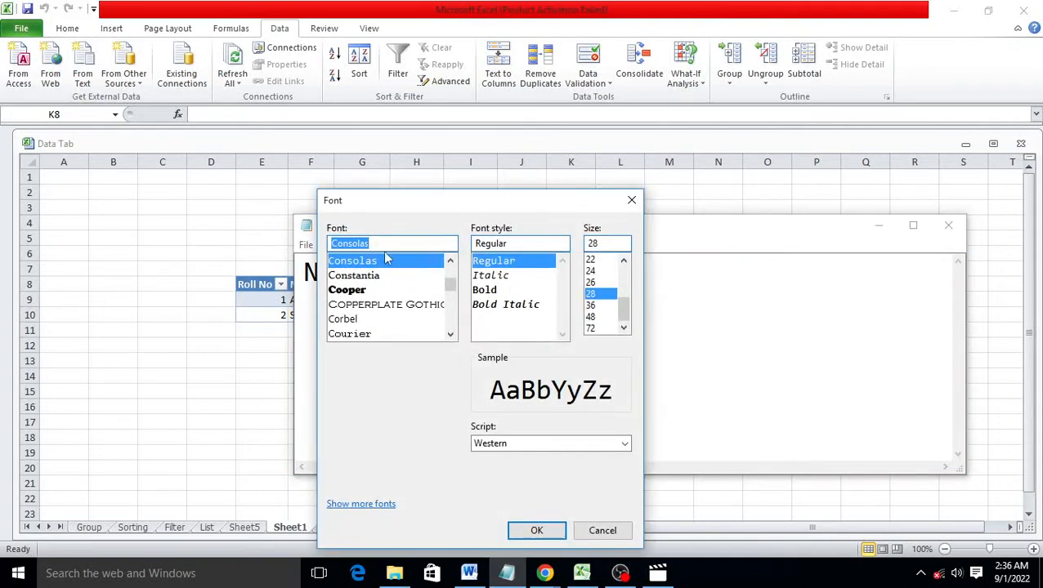
text(ti)
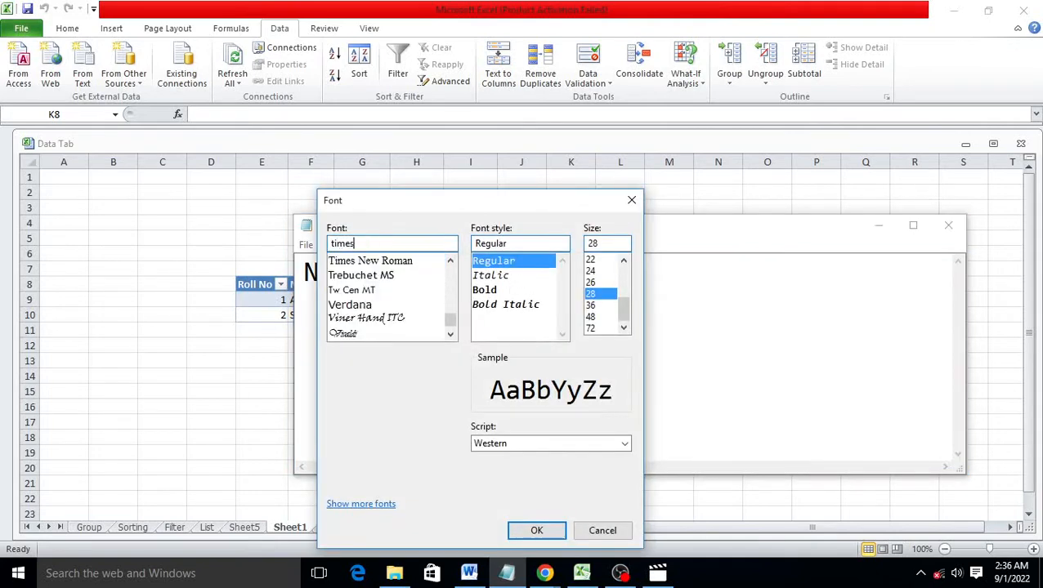
text(mes)
click(384, 260)
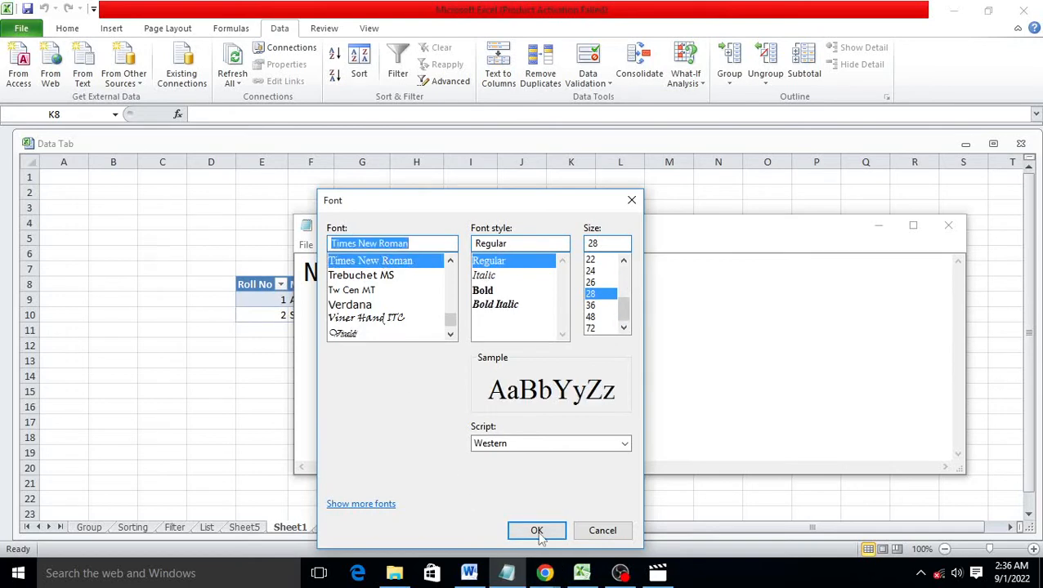
click(536, 531)
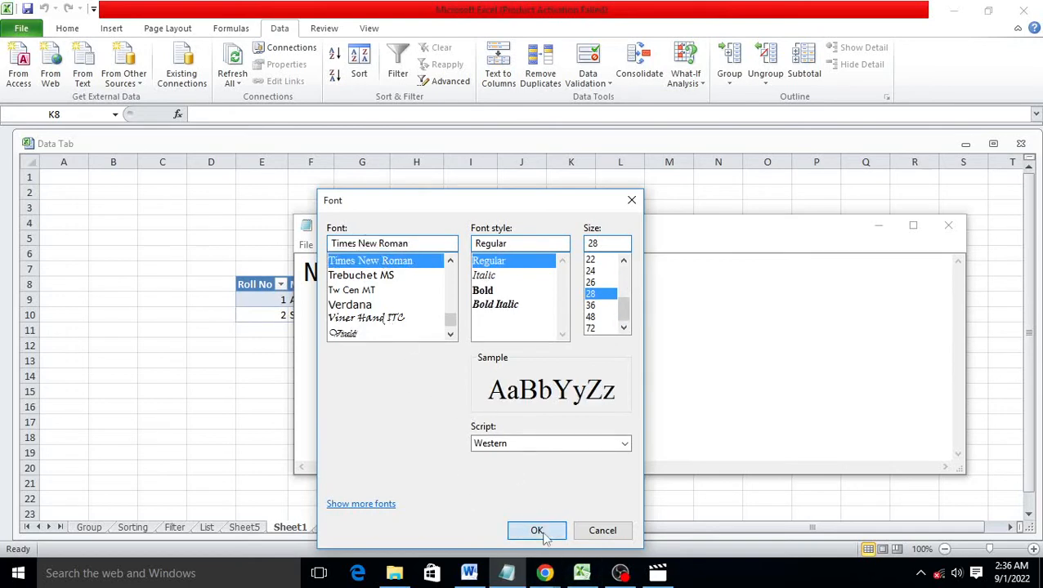
Add the tab-separated Class and Address headers and a row with a student's name, 1st and Amabala
key(Tab)
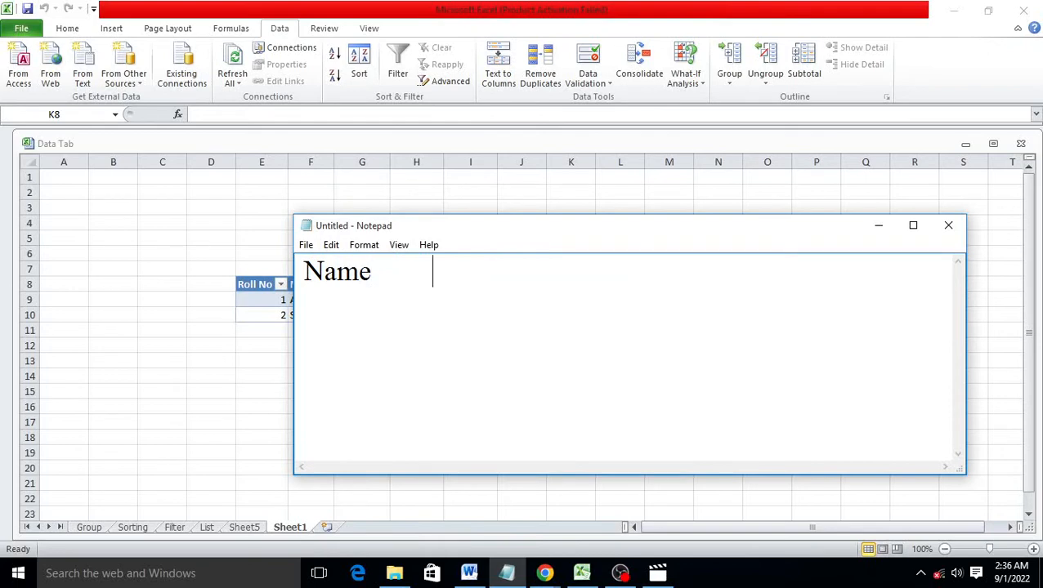
text(Class)
key(Tab)
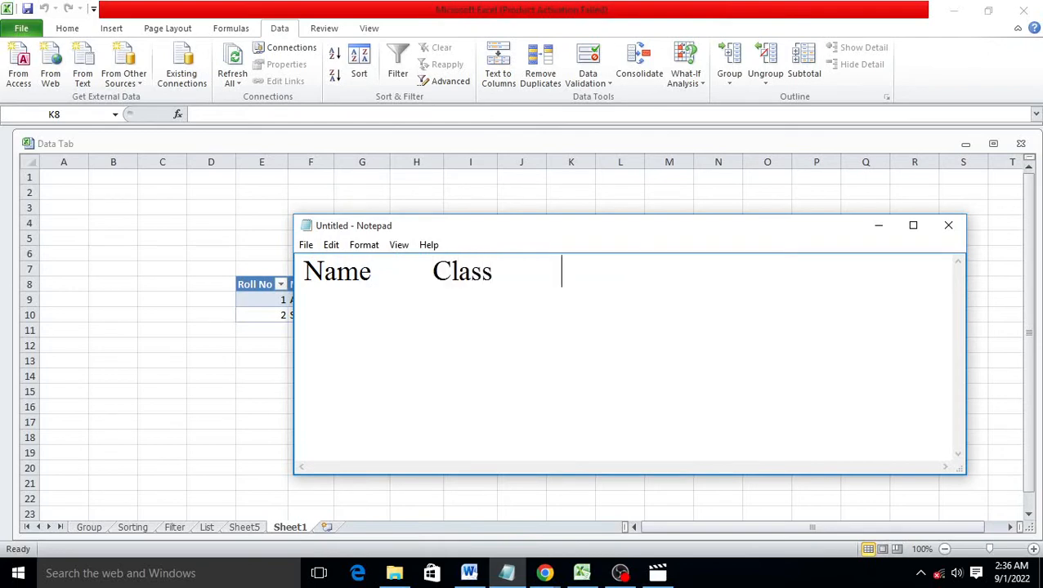
text(Address )
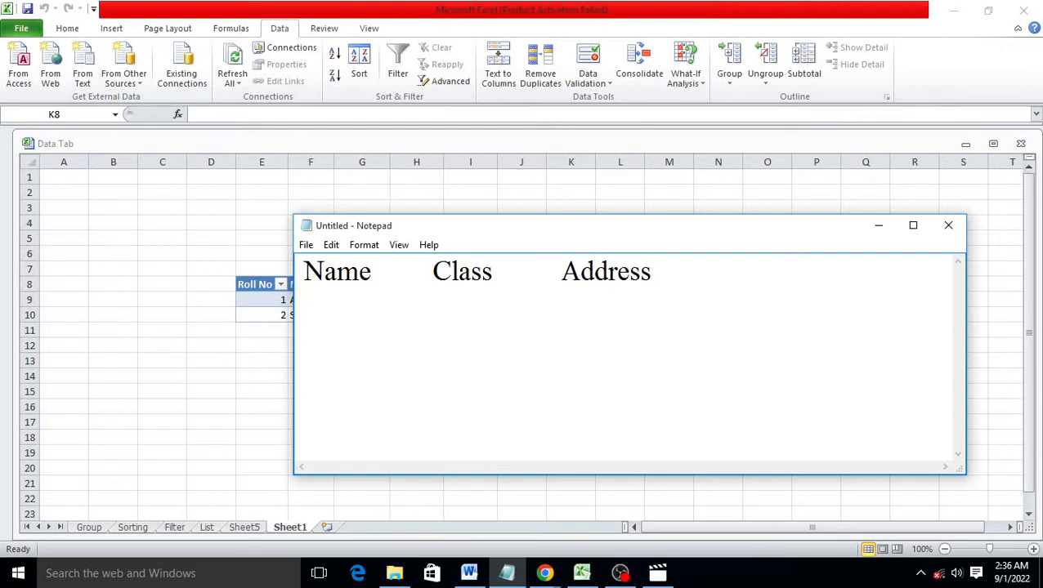
text(Aman	)
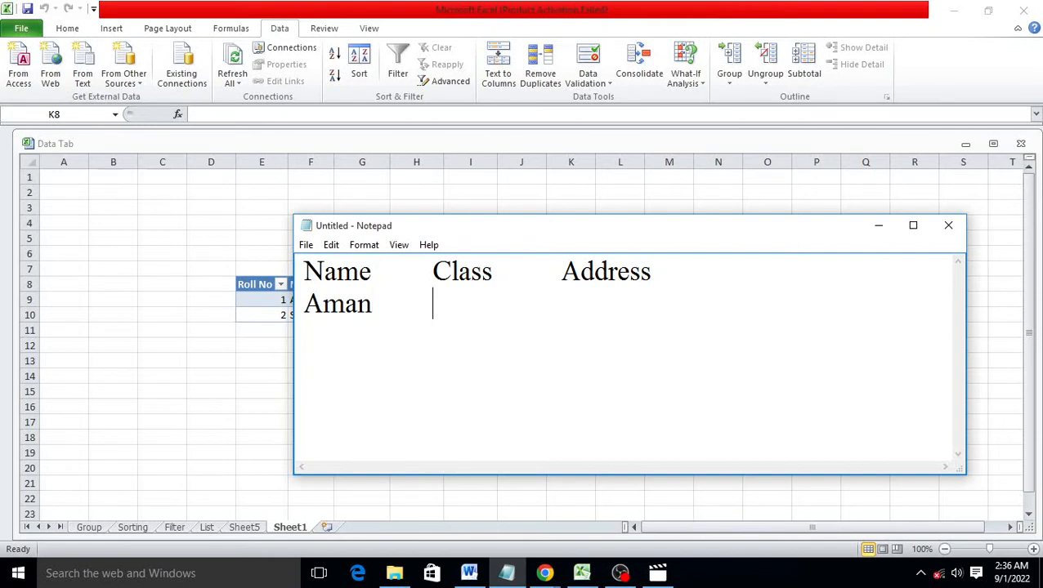
text(1)
key(BackSpace)
text(1st)
key(Tab)
text(A)
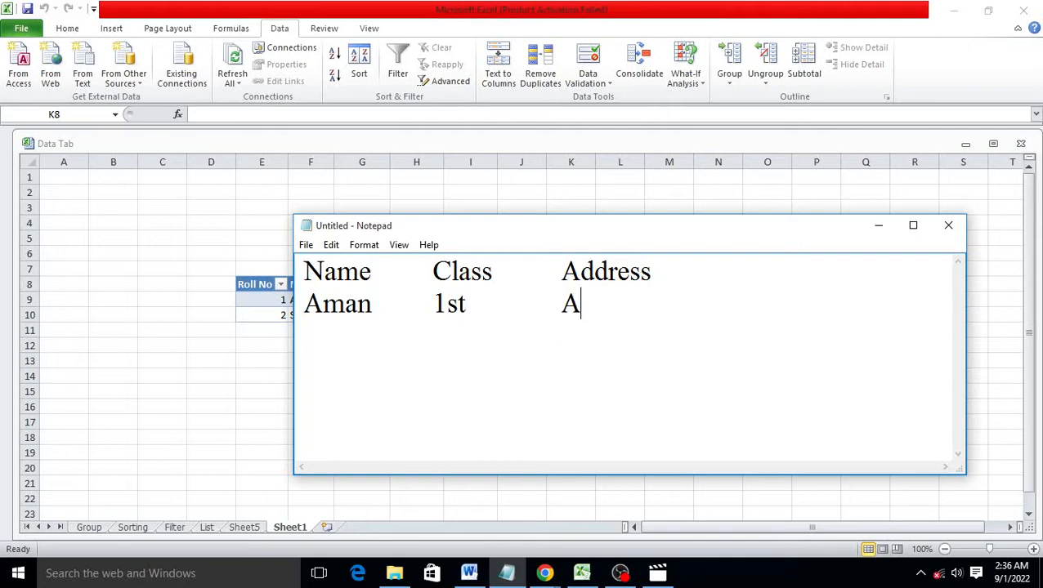
text(mabala)
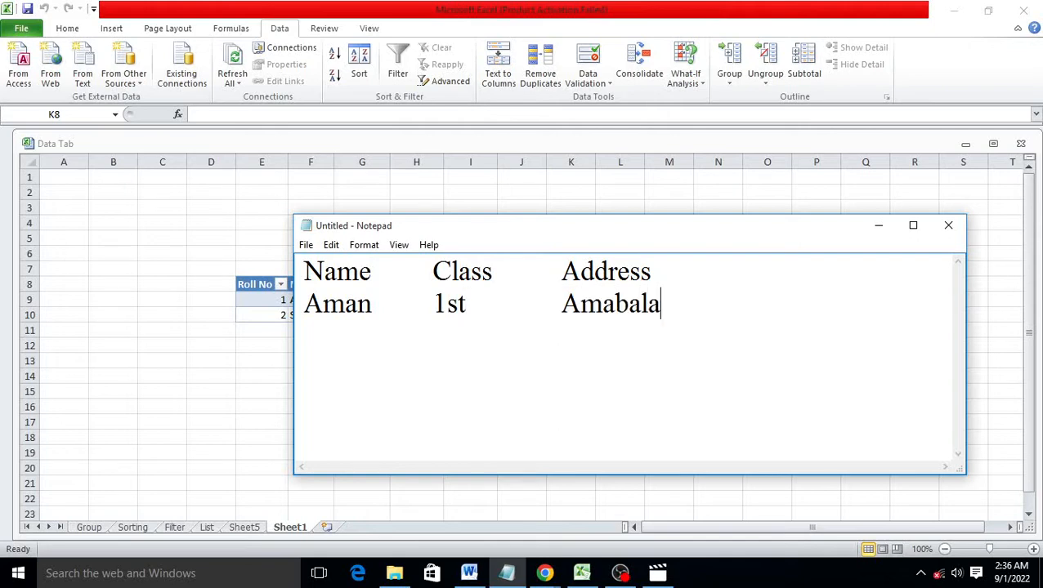
Save the Notepad file as 1st in Documents and close Notepad
click(306, 245)
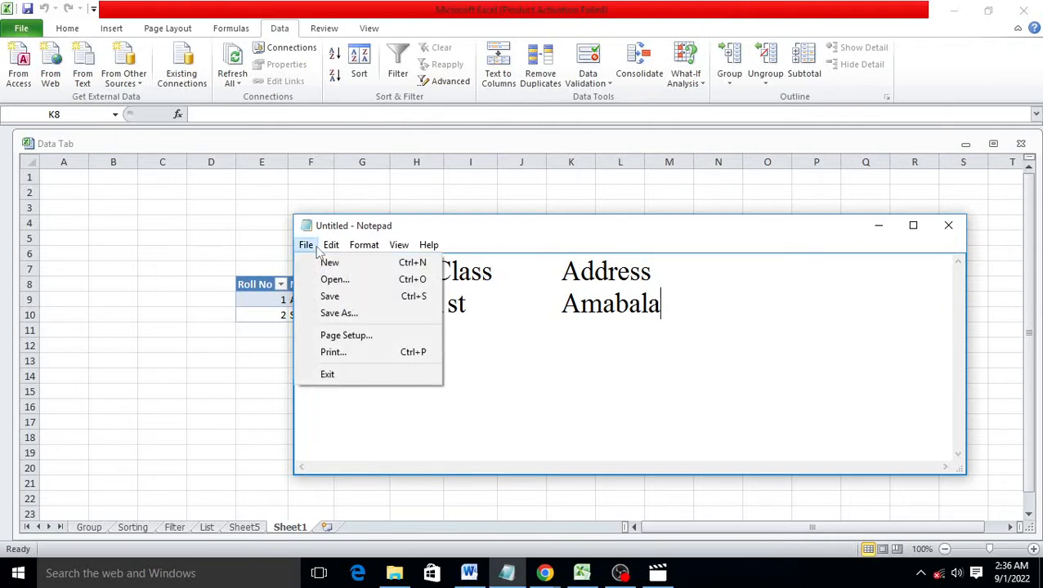
click(342, 297)
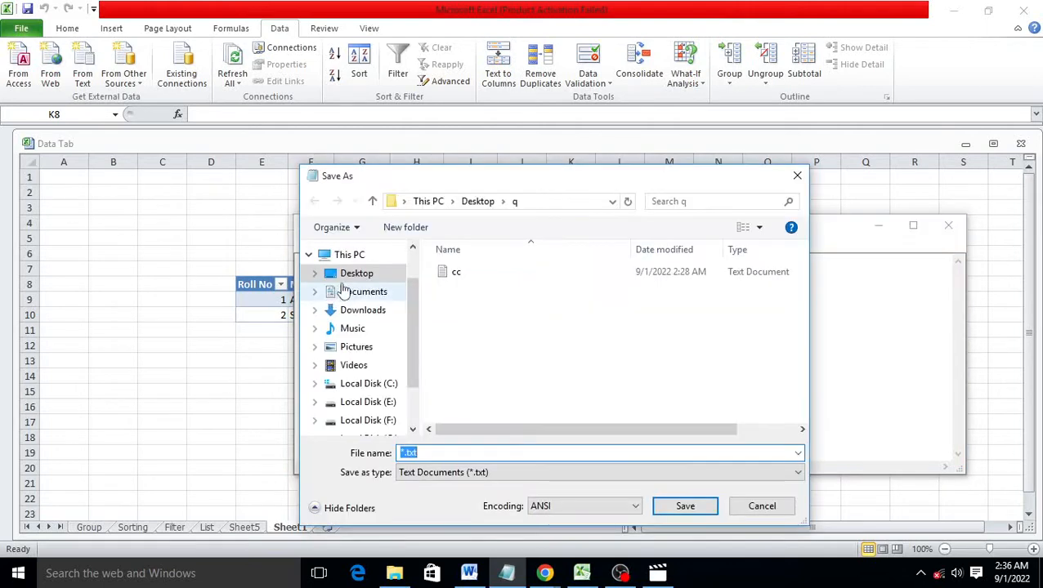
click(369, 294)
click(433, 454)
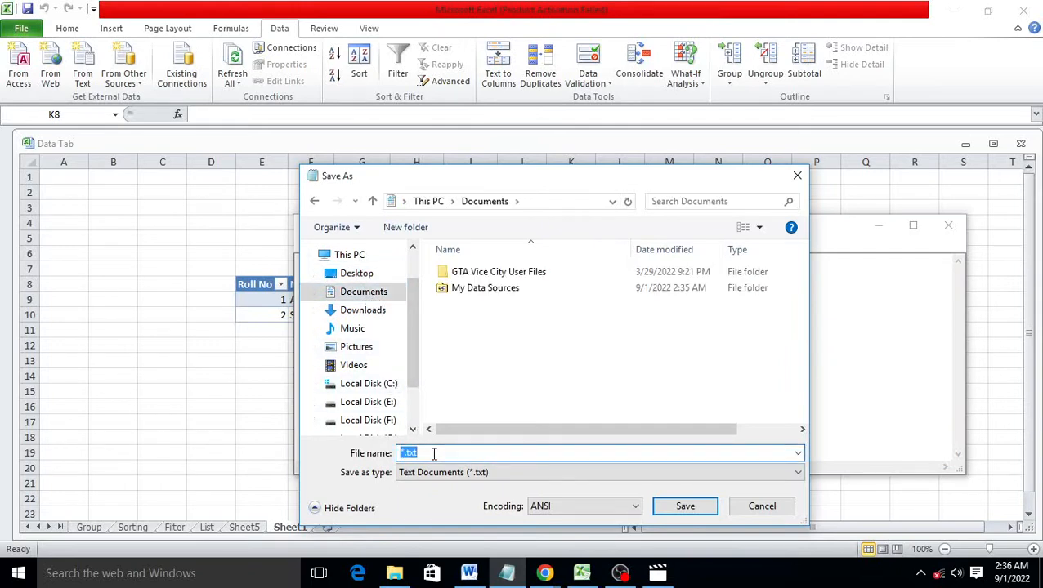
text(A)
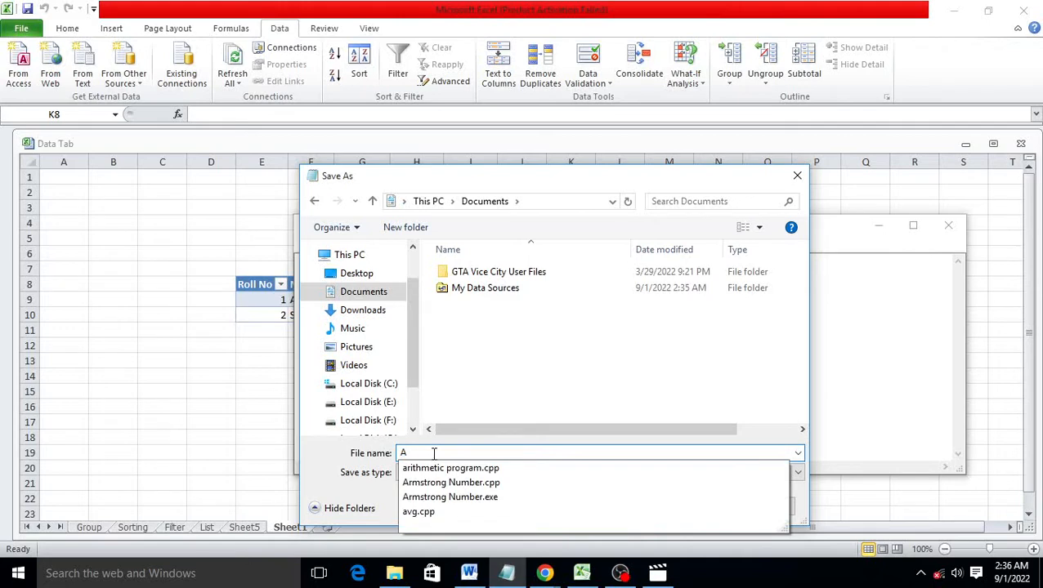
key(BackSpace)
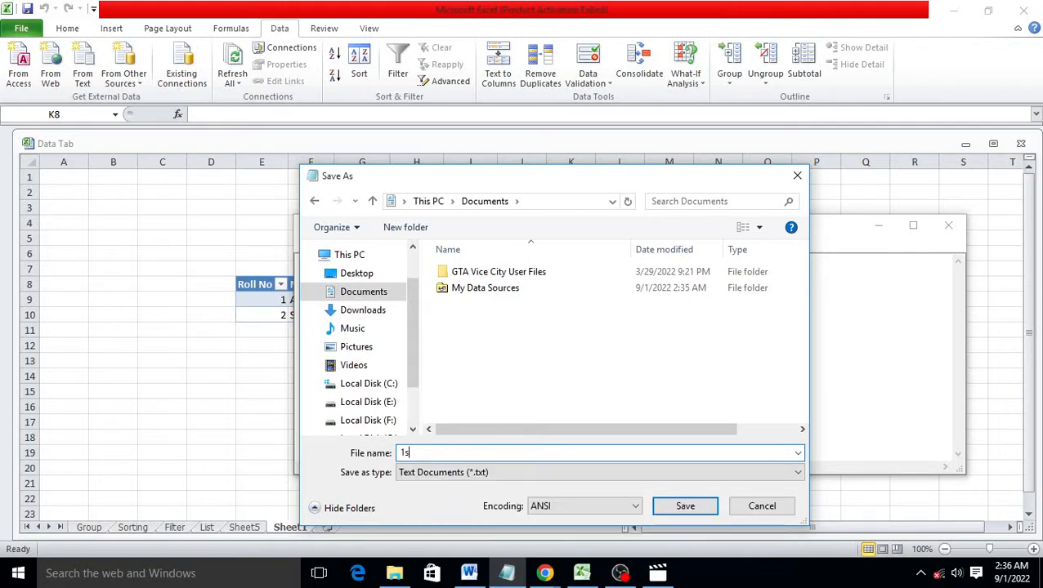
click(682, 508)
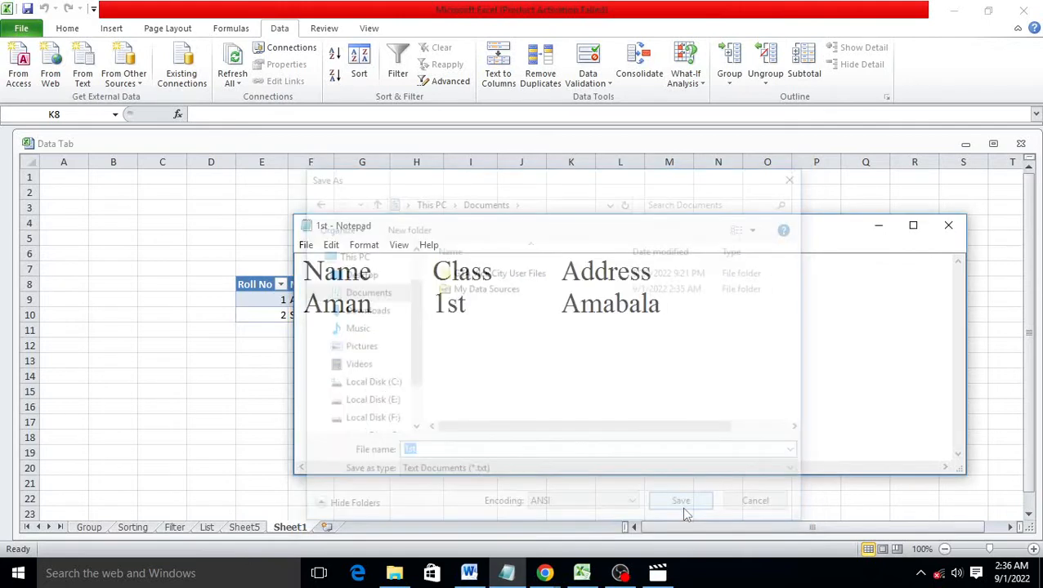
click(951, 226)
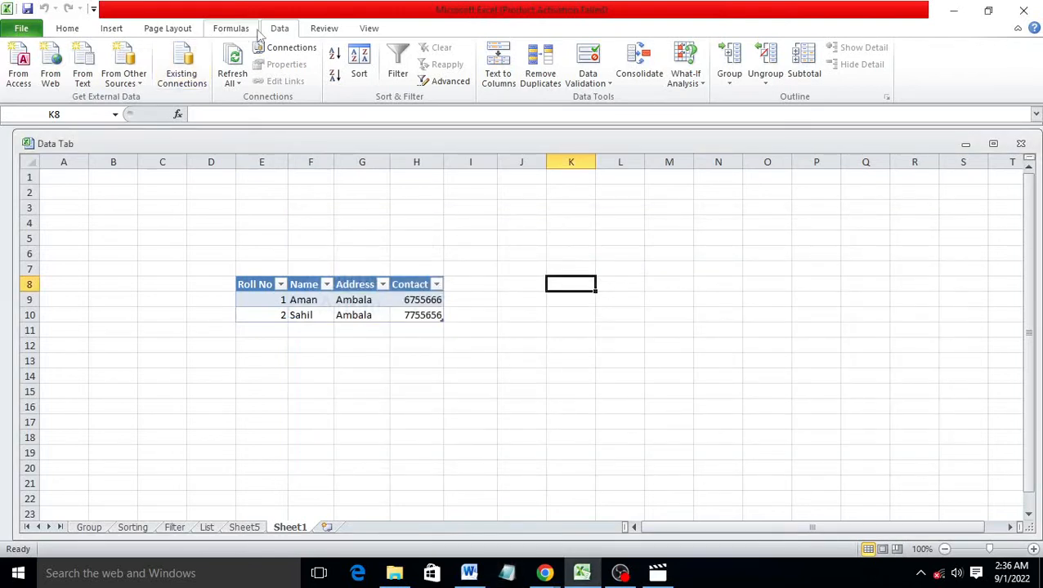
Import Documents\1st via From Text, choosing Delimited rather than Fixed width
click(82, 64)
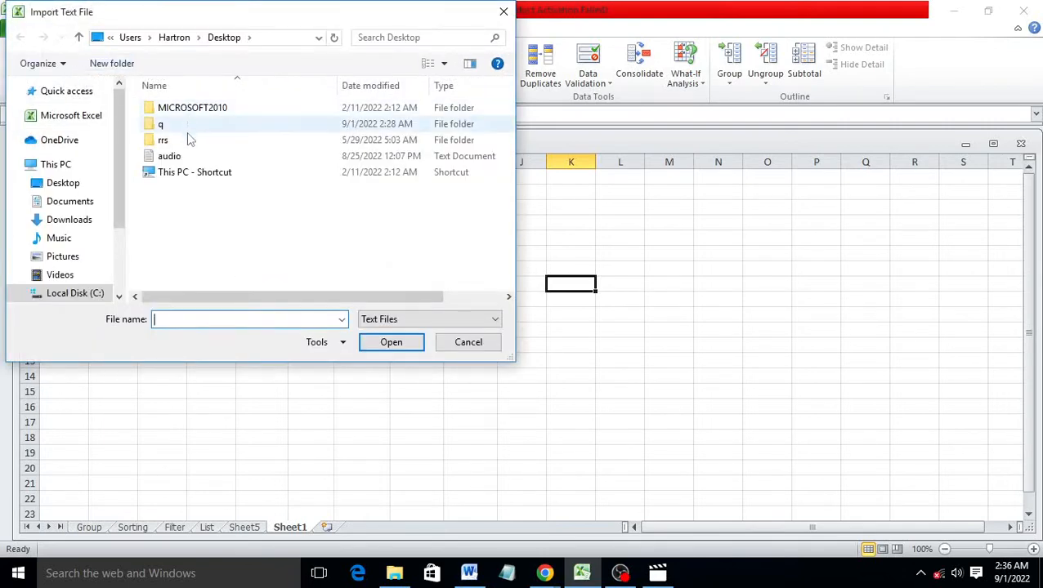
click(93, 206)
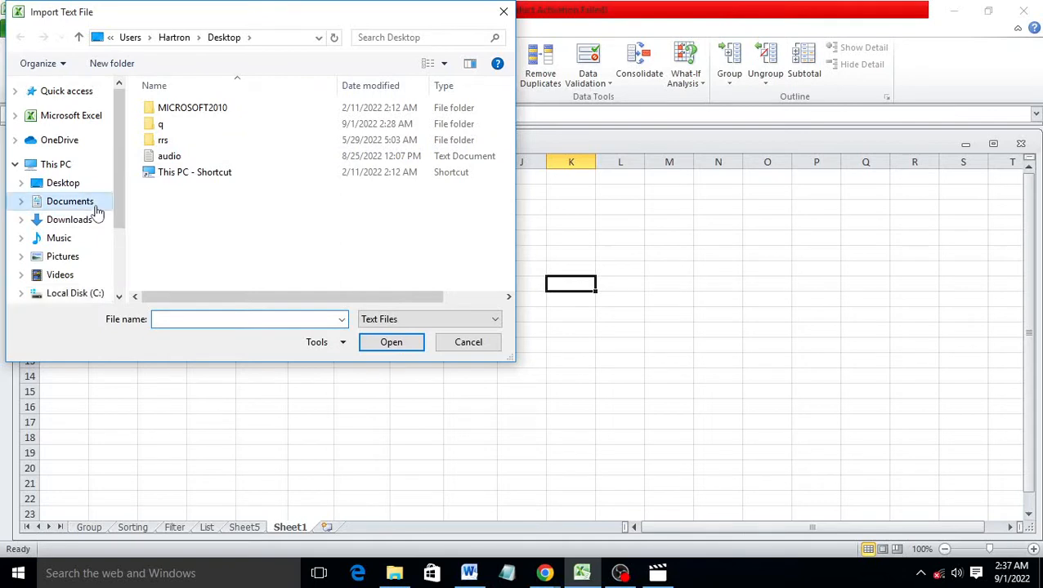
click(163, 142)
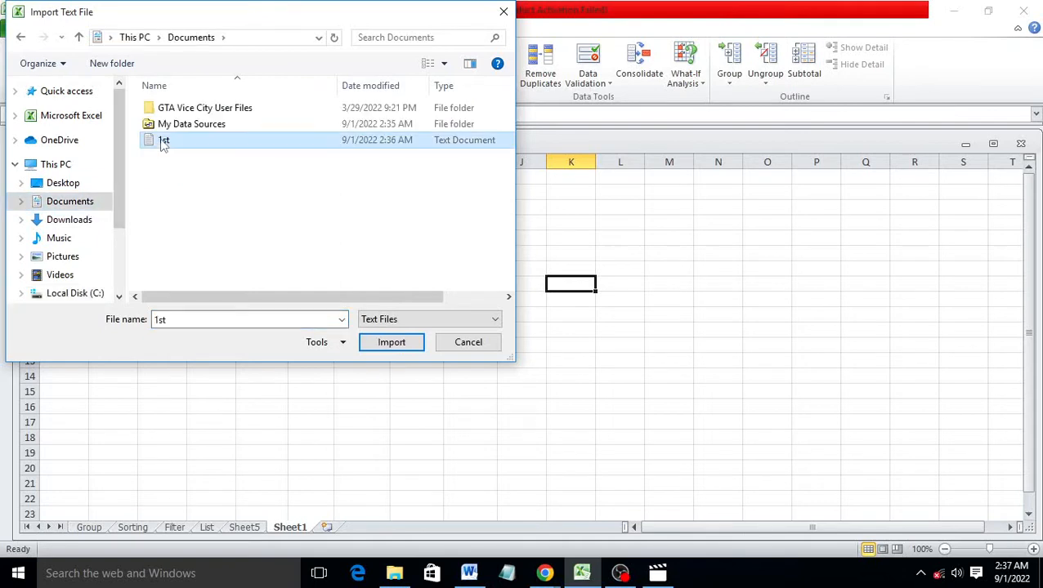
click(393, 344)
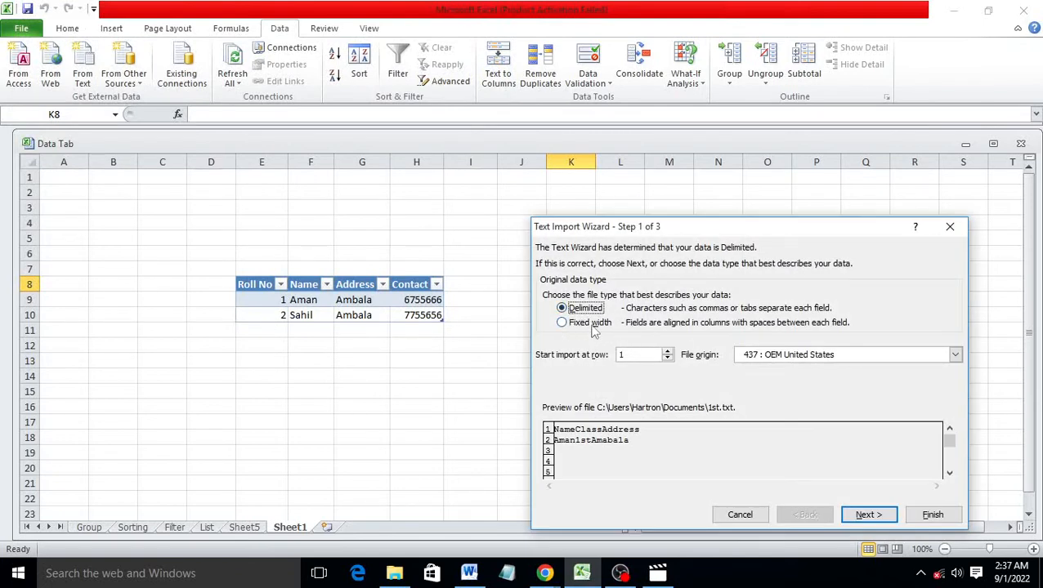
click(593, 324)
click(868, 515)
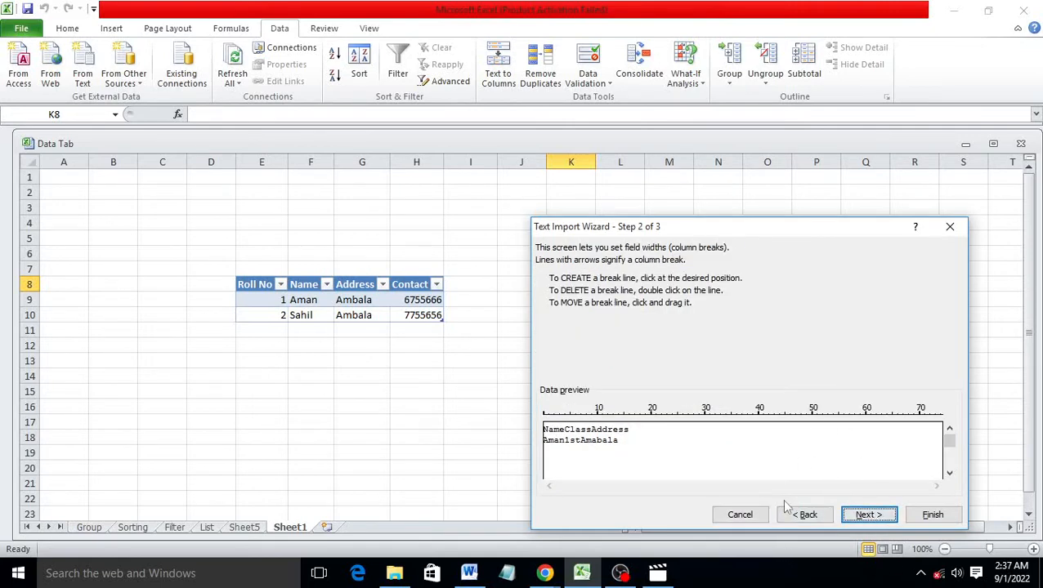
click(805, 516)
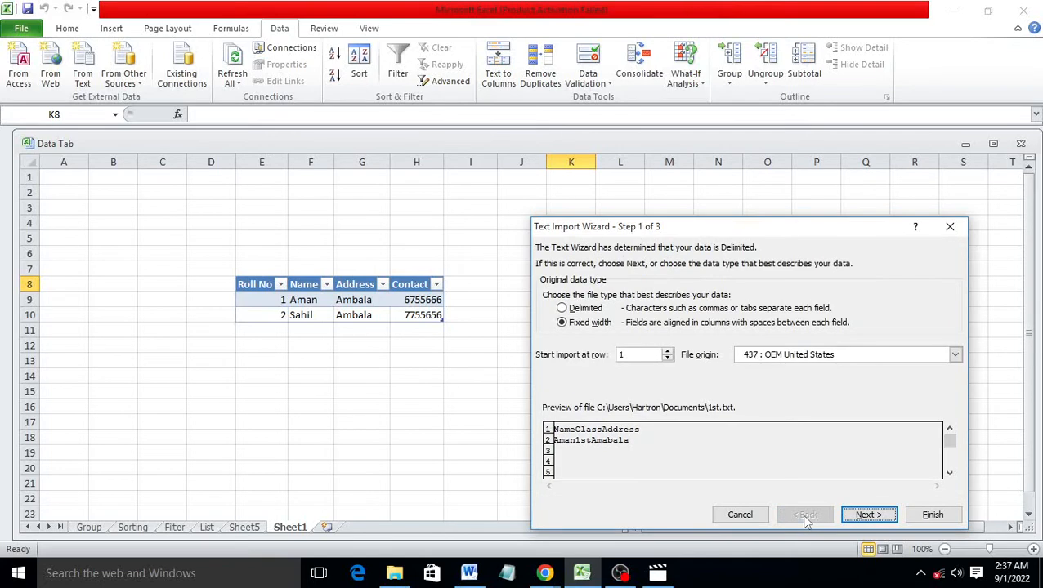
click(562, 308)
click(869, 517)
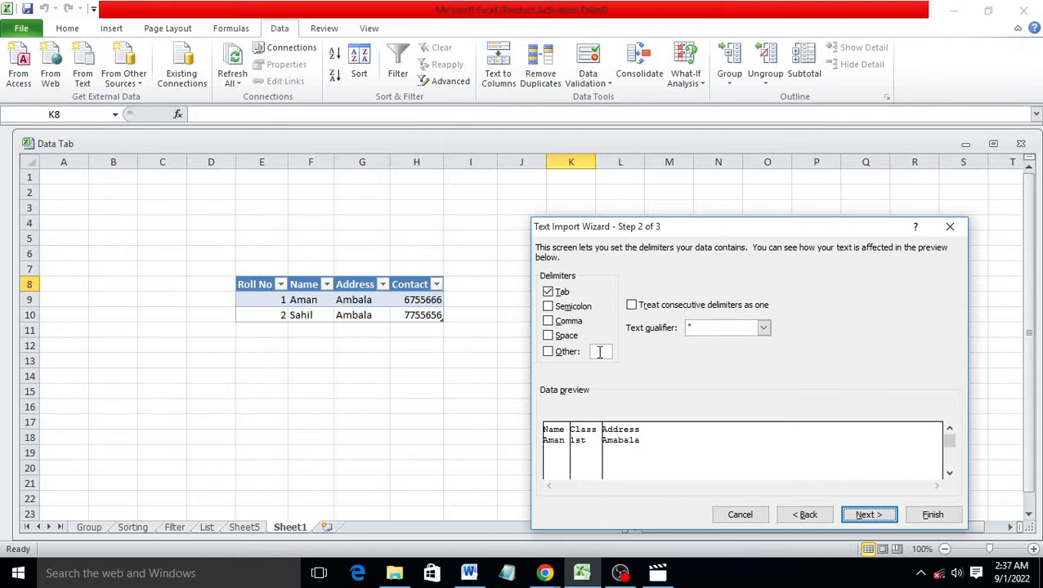
Keep Tab as the delimiter and place the imported data at cell K8
click(868, 516)
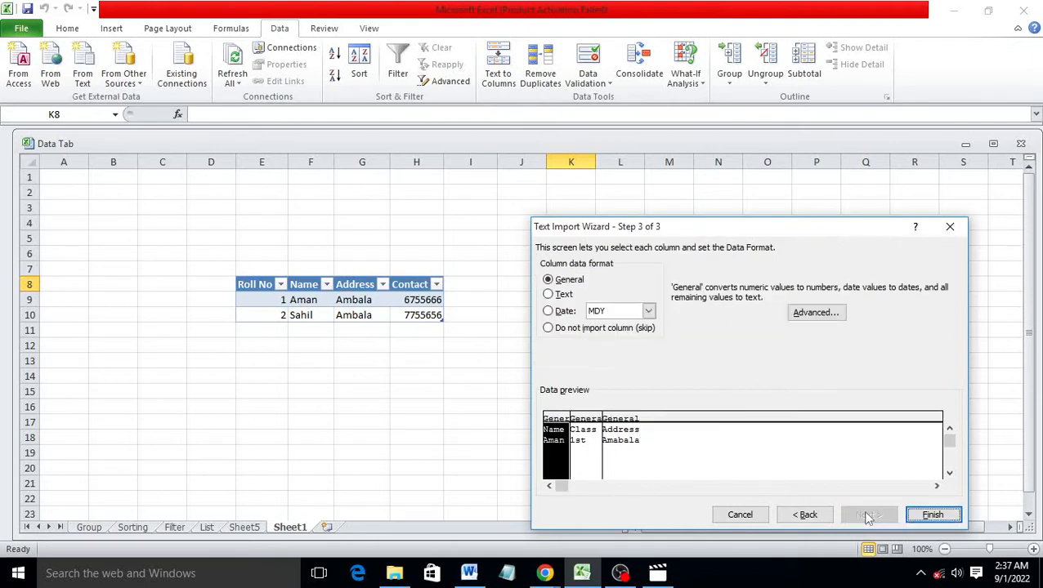
click(924, 515)
click(758, 413)
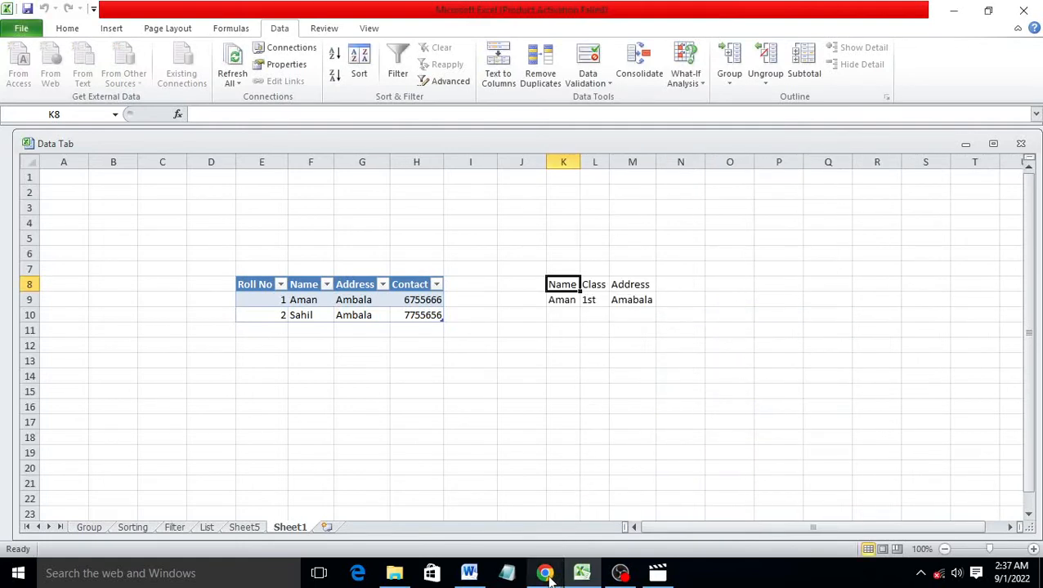
click(508, 575)
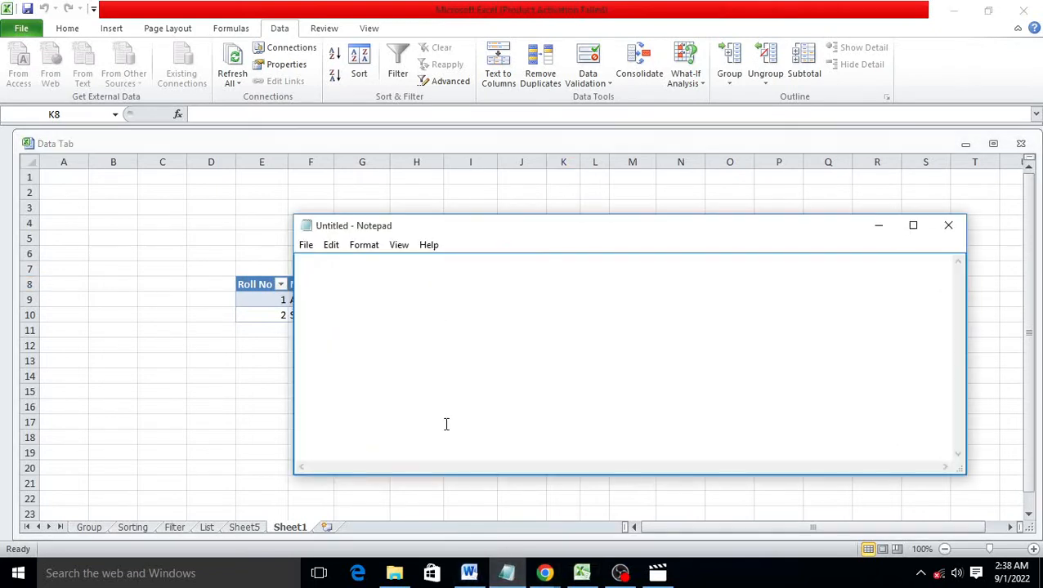
click(948, 226)
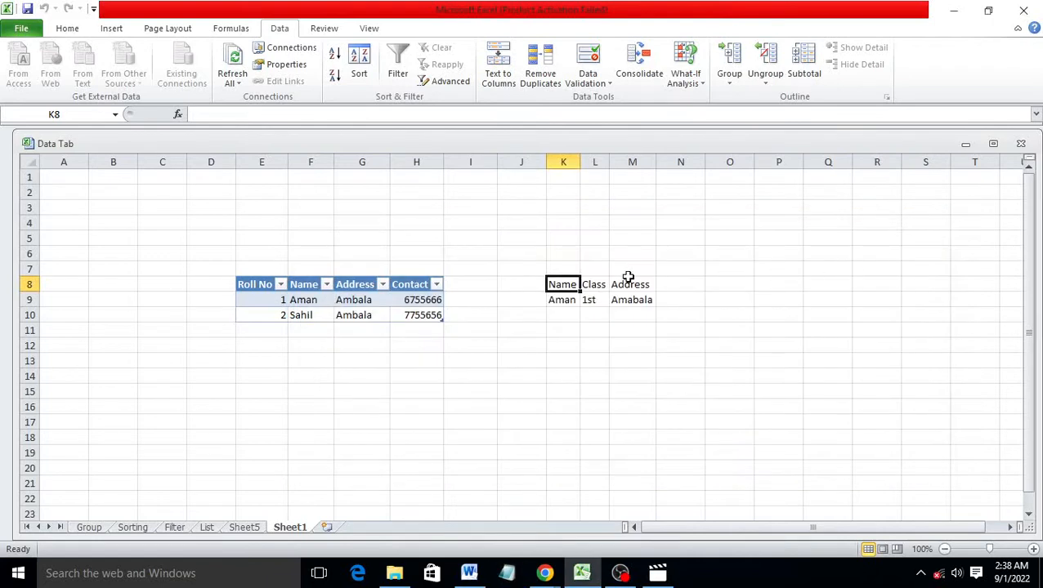
Reopen the 1st text file in Notepad
click(508, 575)
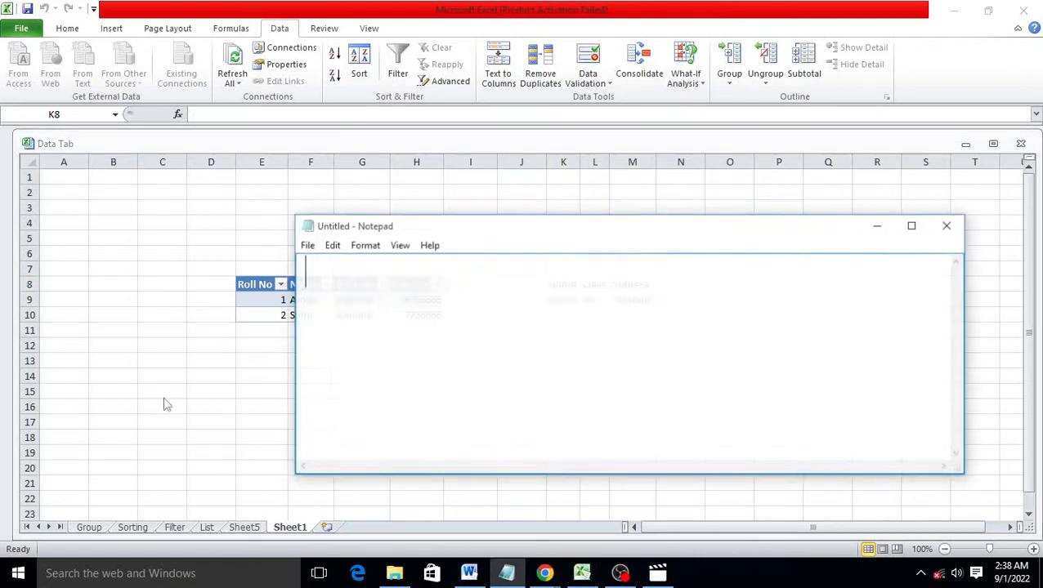
click(305, 245)
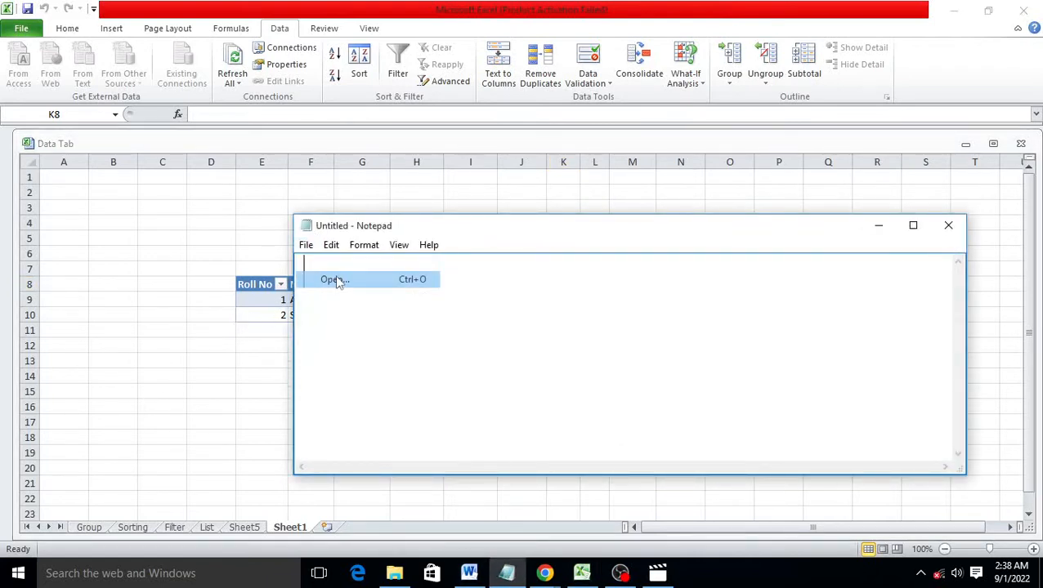
click(336, 279)
click(458, 307)
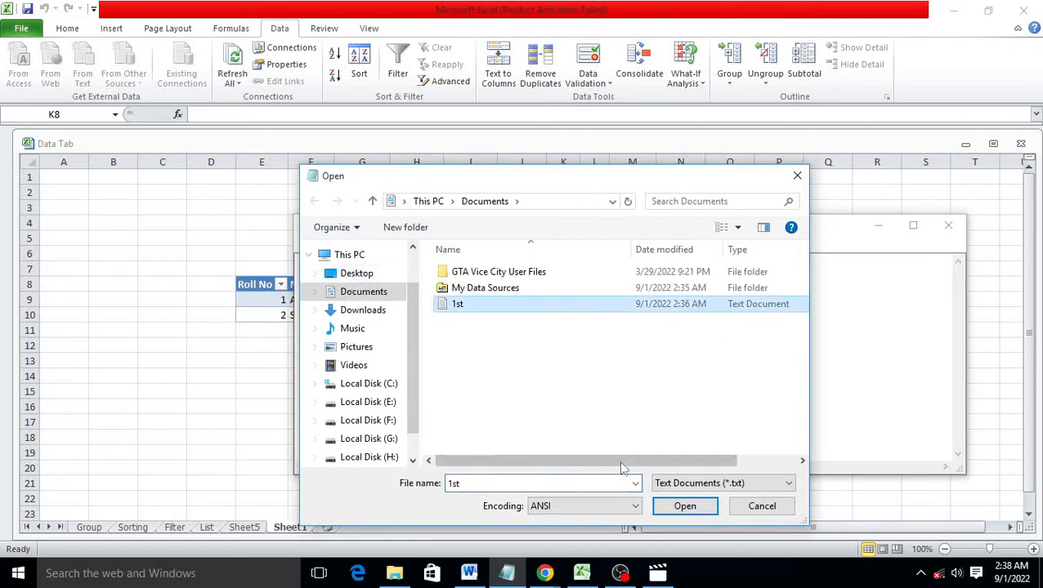
click(685, 506)
Add a second student row with a student name, class 1st and address 'Amabala'
click(676, 307)
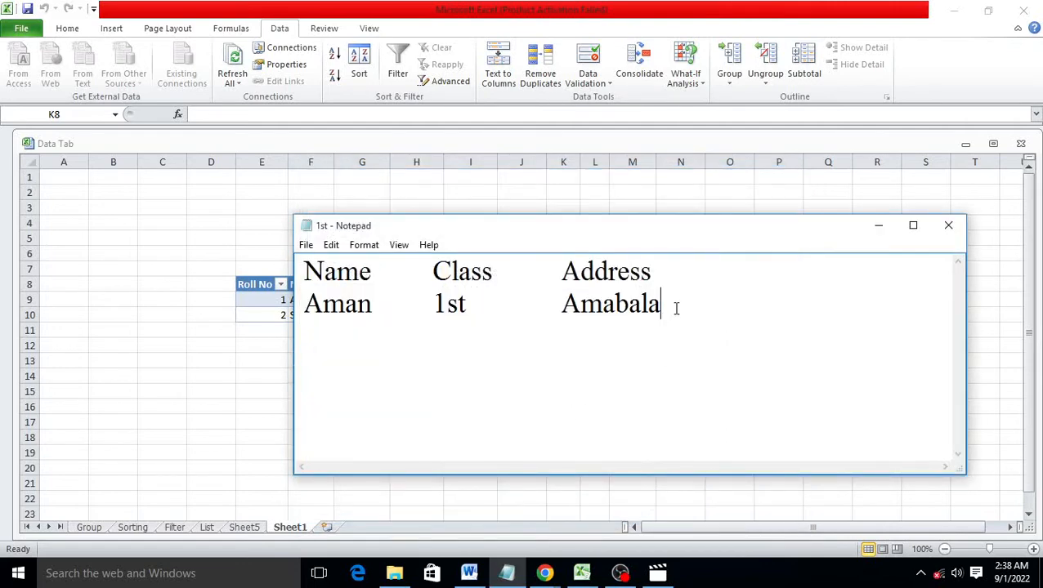
key(Return)
text(Raman	)
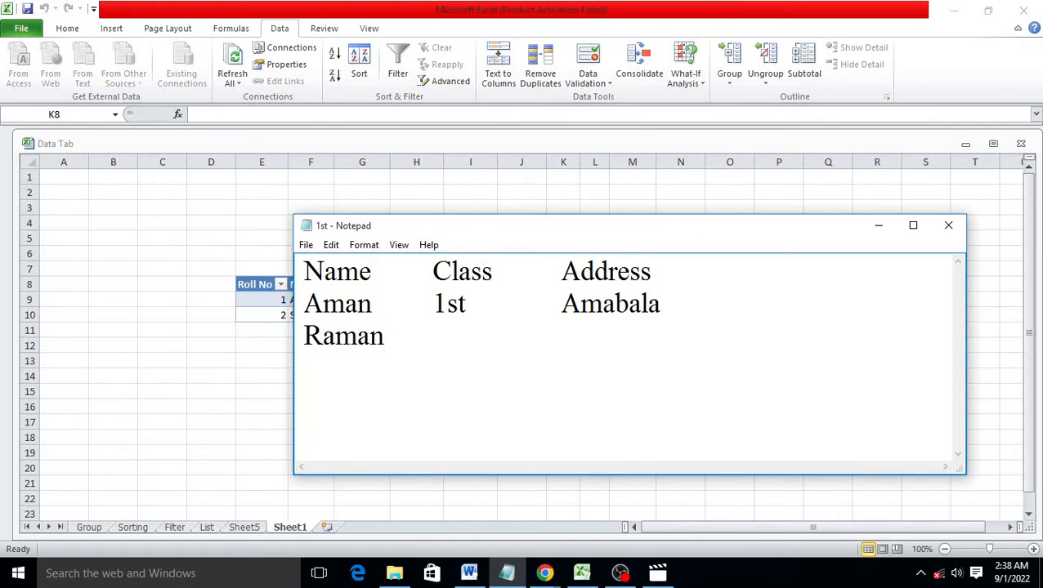
text(1st)
key(Tab)
text(Ama)
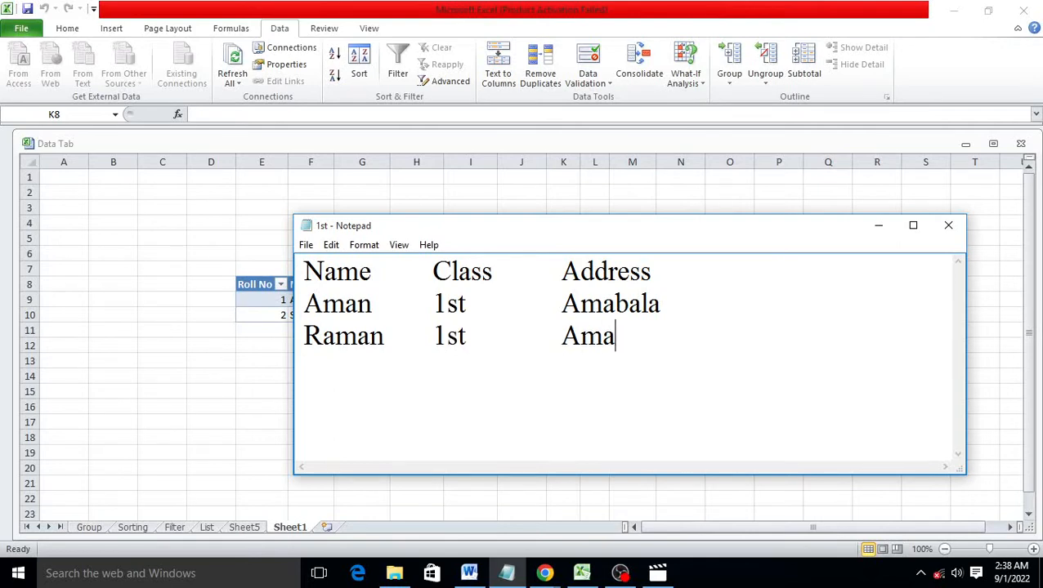
text(bala)
Refresh the K8 import from the 1st text file so the second student row appears
click(952, 228)
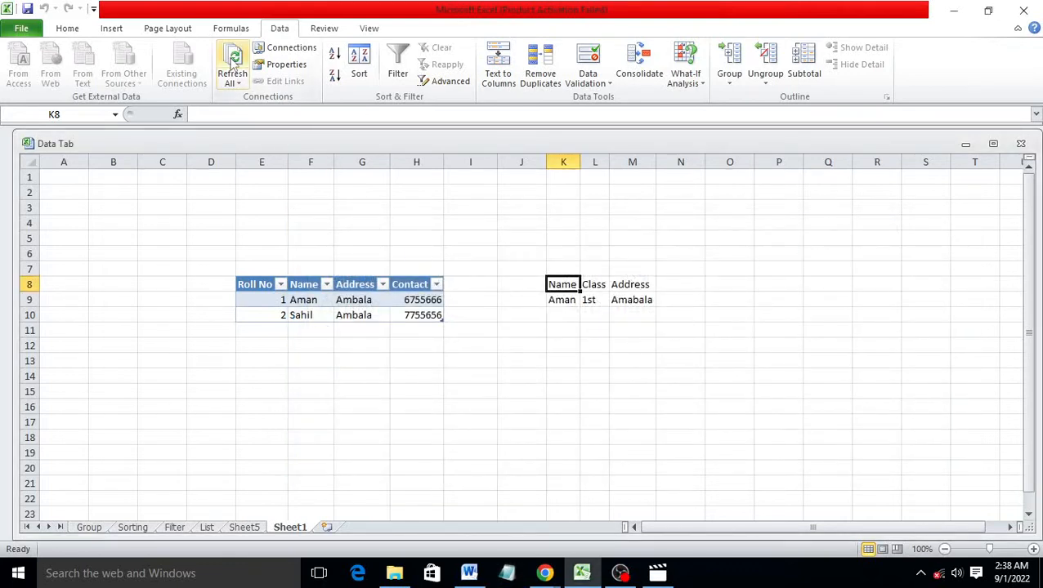
click(232, 69)
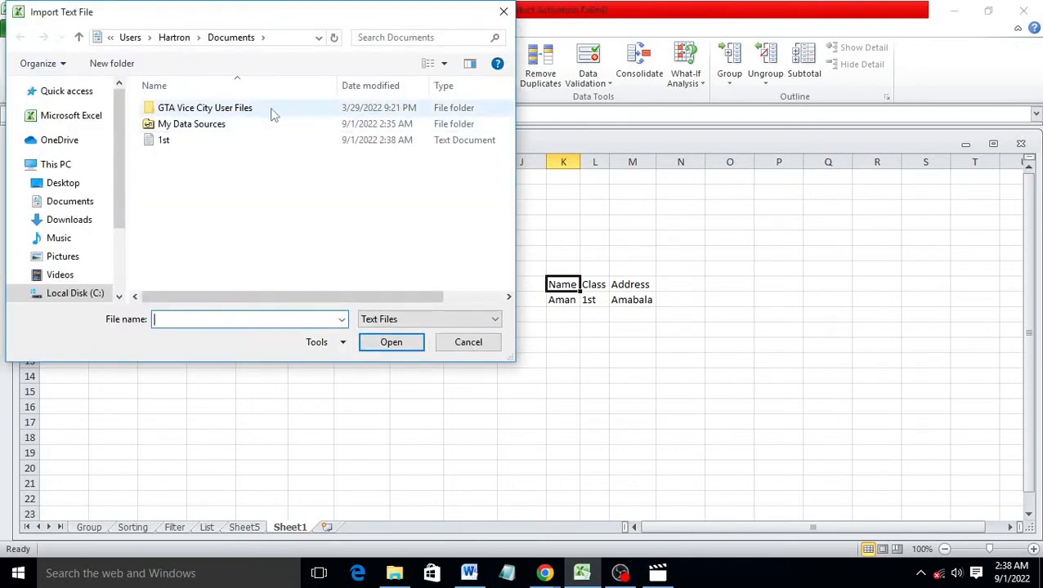
click(174, 143)
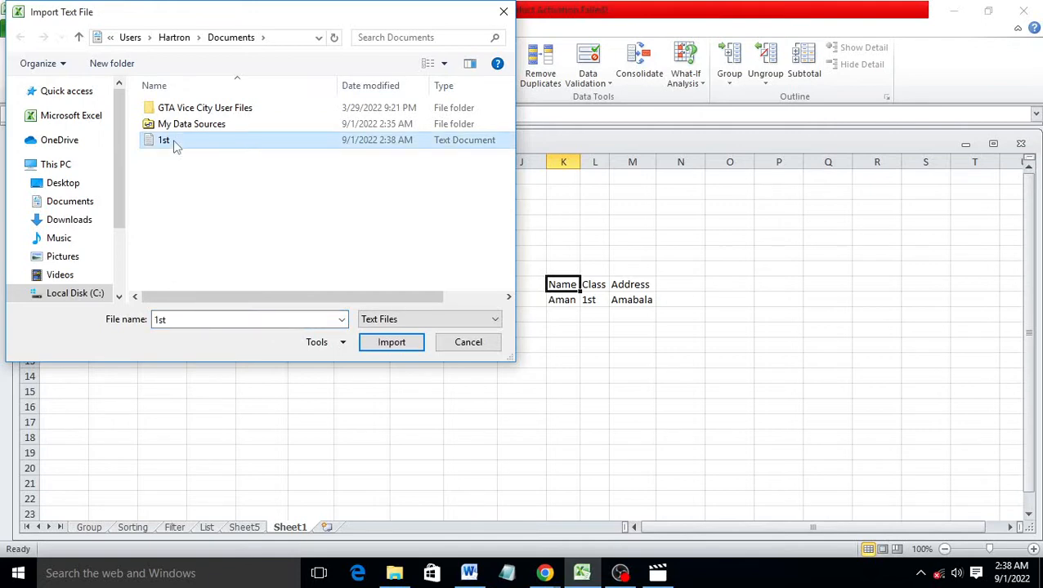
click(397, 342)
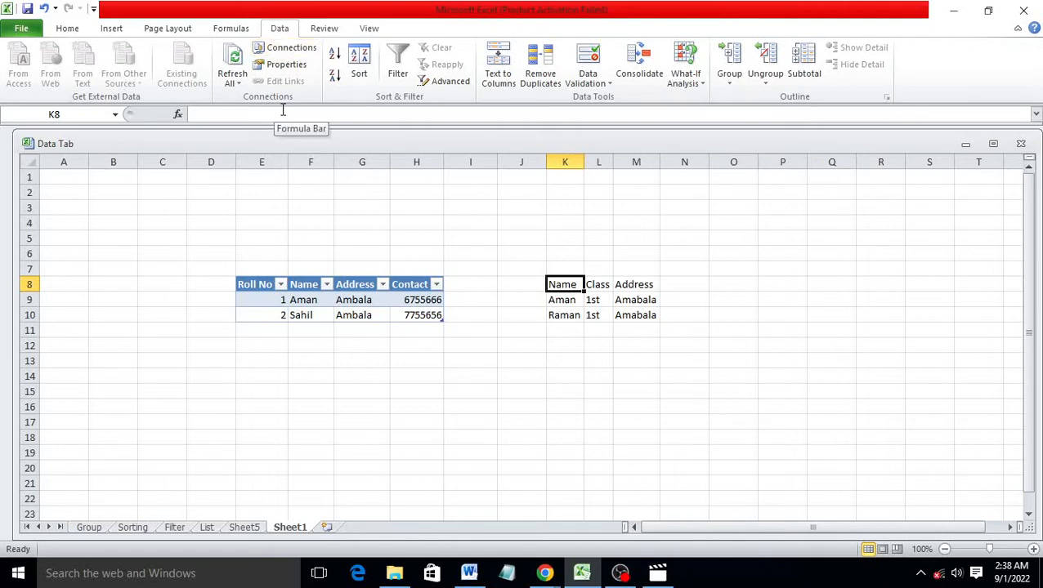
Turn off 'Prompt for file name on refresh' in the 1st connection's properties
click(299, 49)
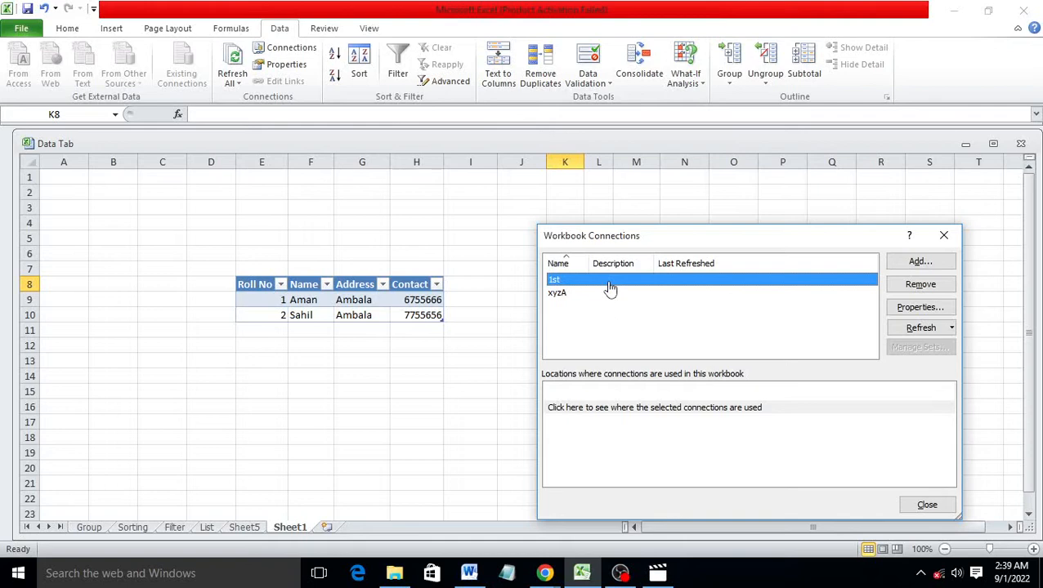
click(946, 311)
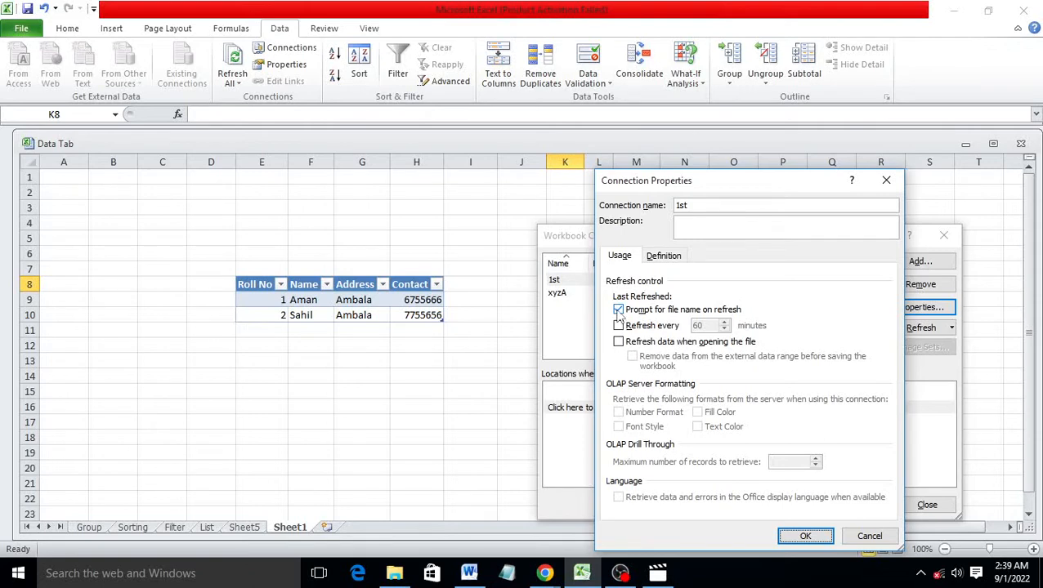
click(619, 312)
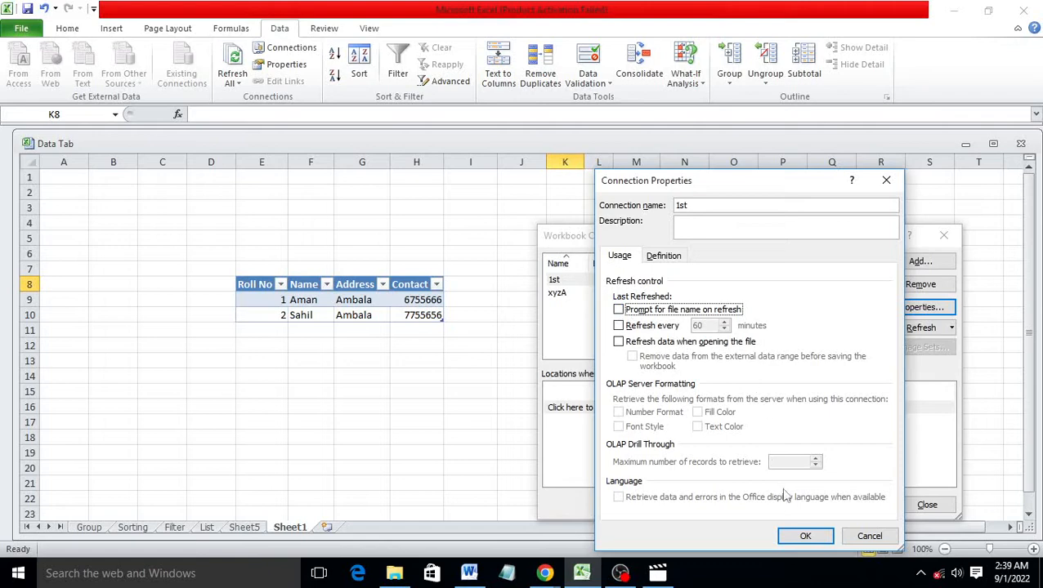
click(806, 535)
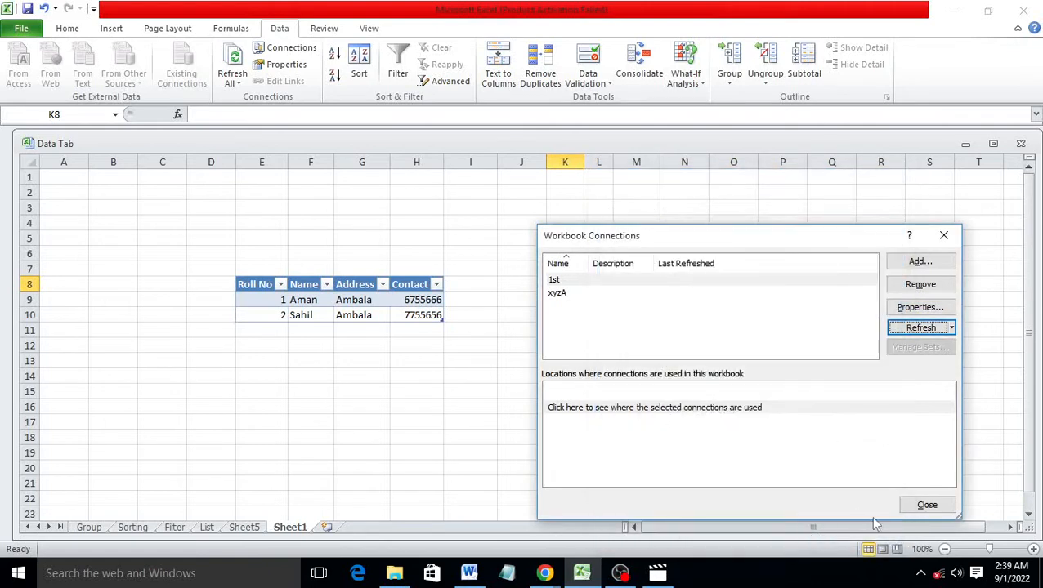
click(927, 505)
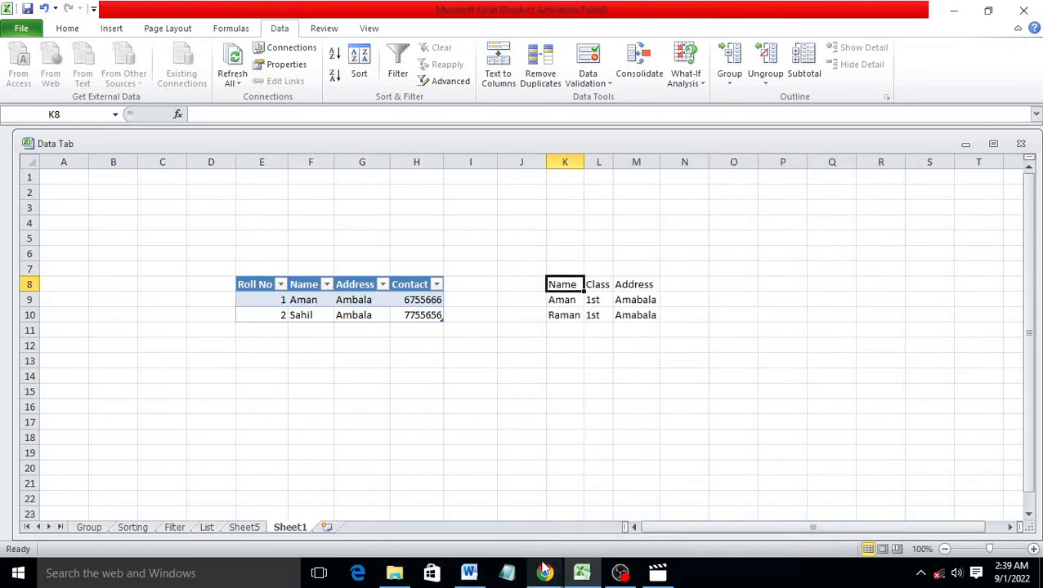
Open the 1st text file in Notepad again
click(507, 573)
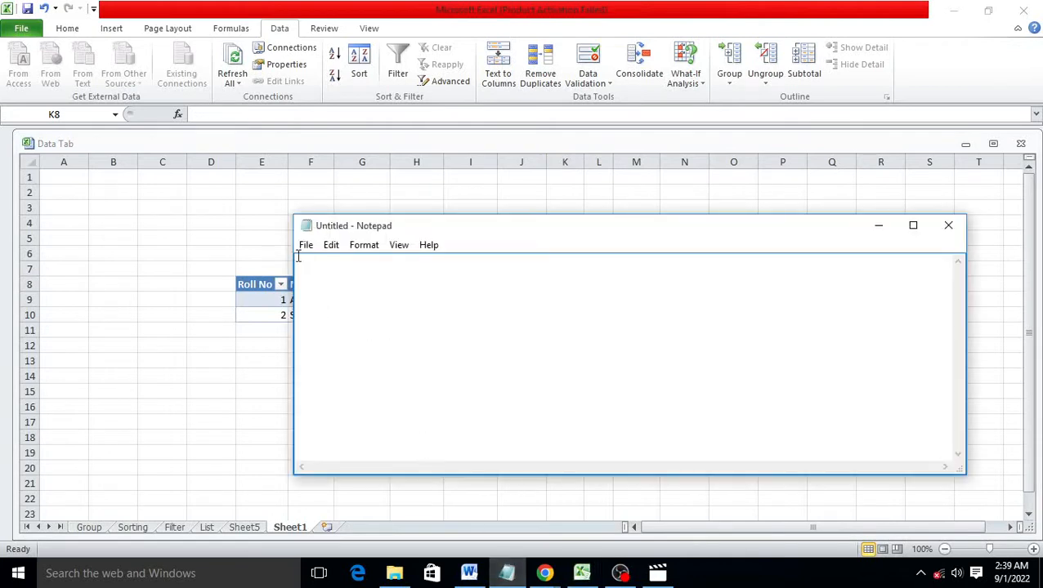
click(305, 245)
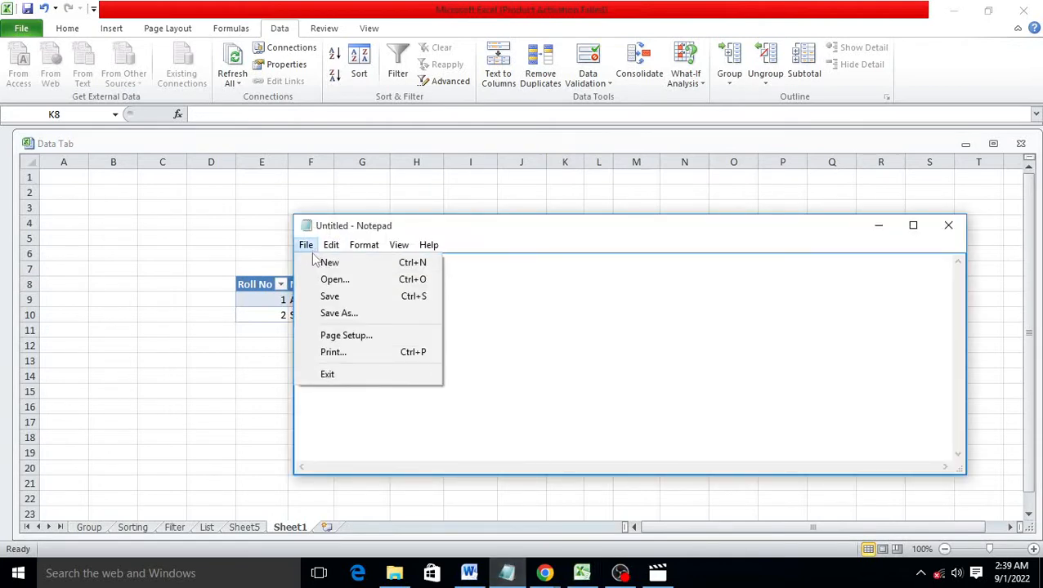
click(334, 279)
click(482, 309)
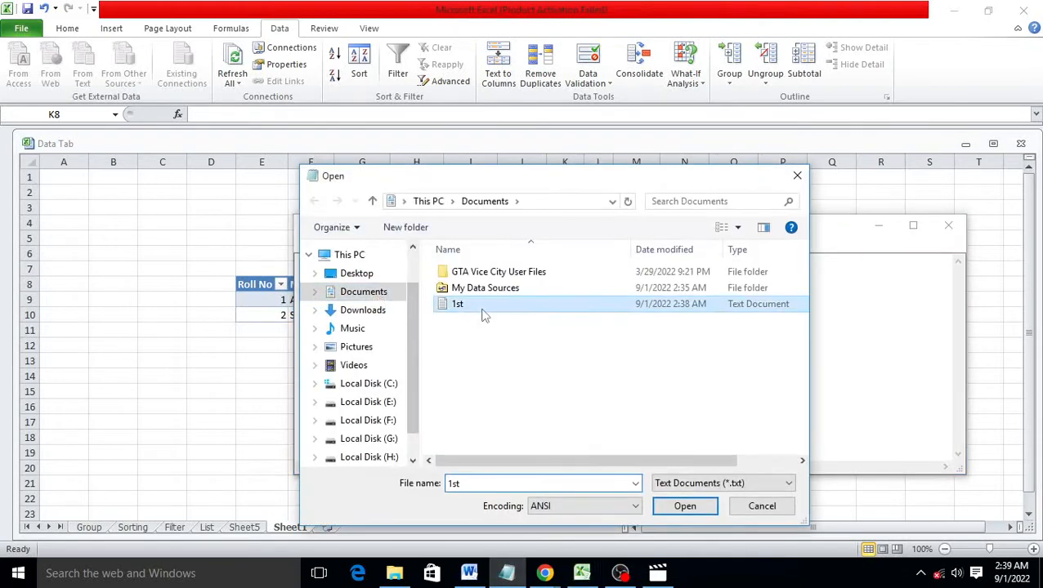
click(685, 506)
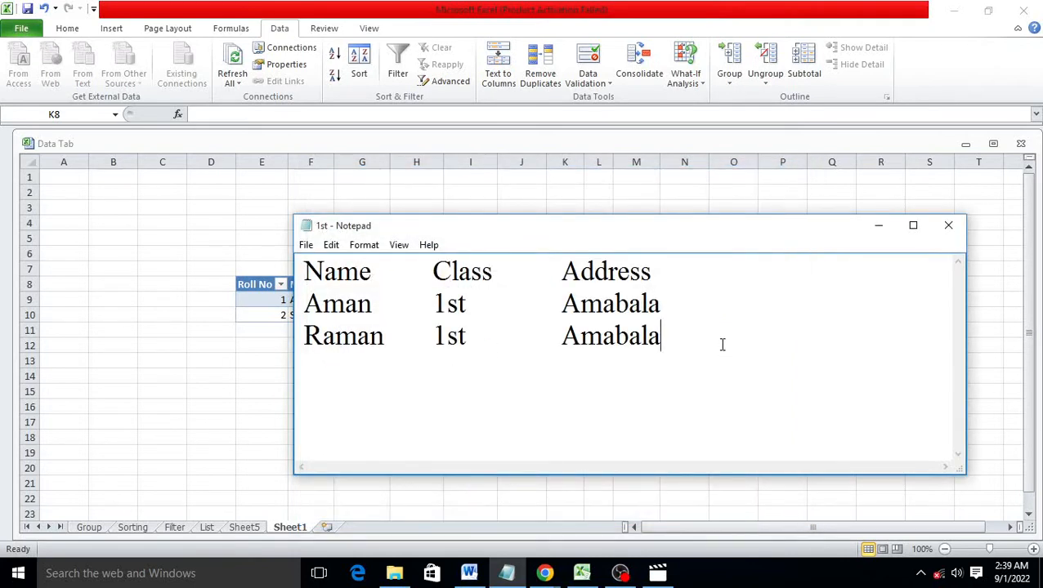
Add a third student row with class 1st and address Ambala, then minimize Notepad
key(Return)
text(Sachin	)
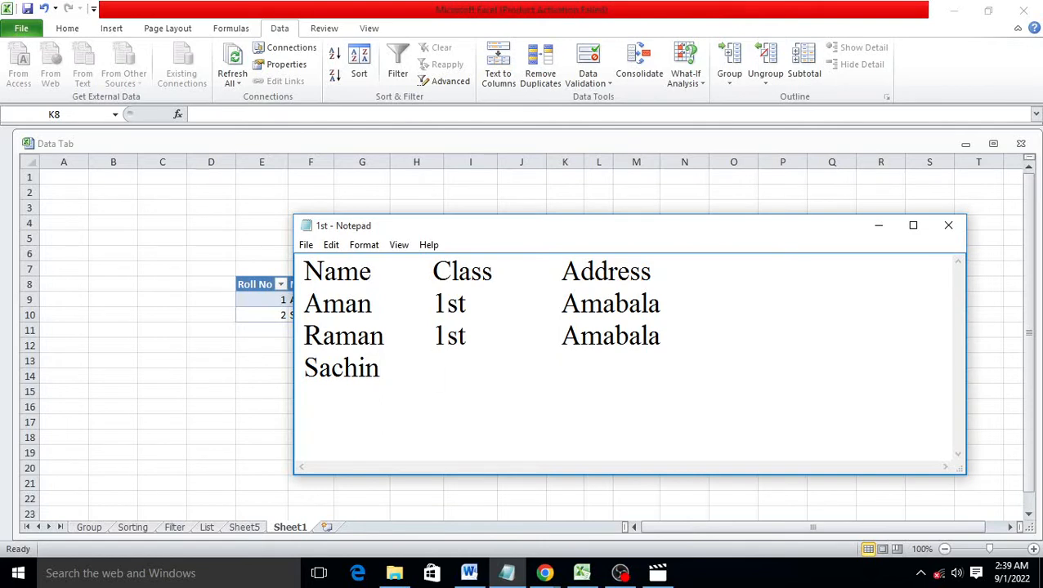
text(1st)
key(Tab)
text(Ama)
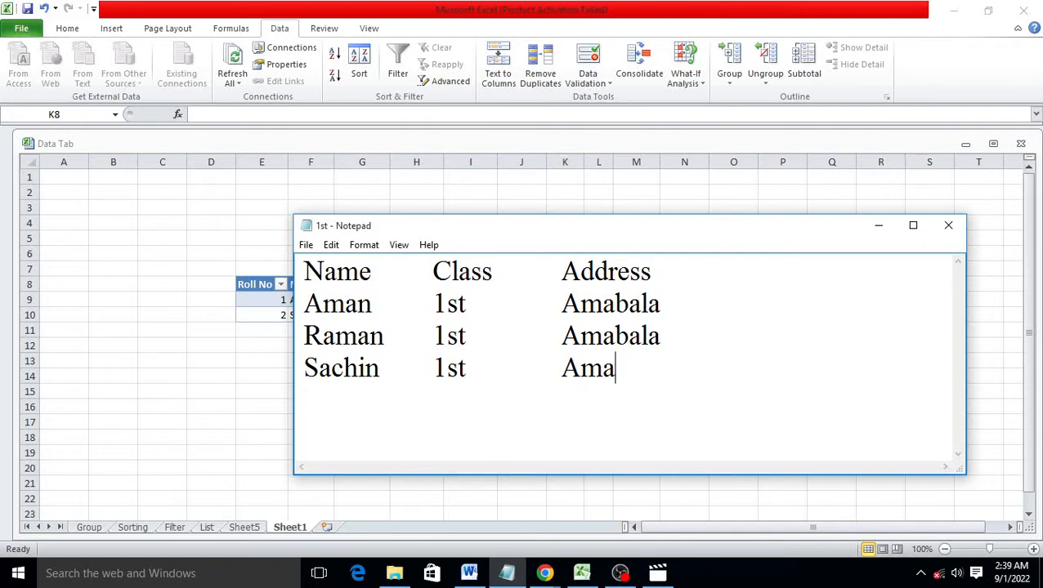
key(BackSpace)
text(bala)
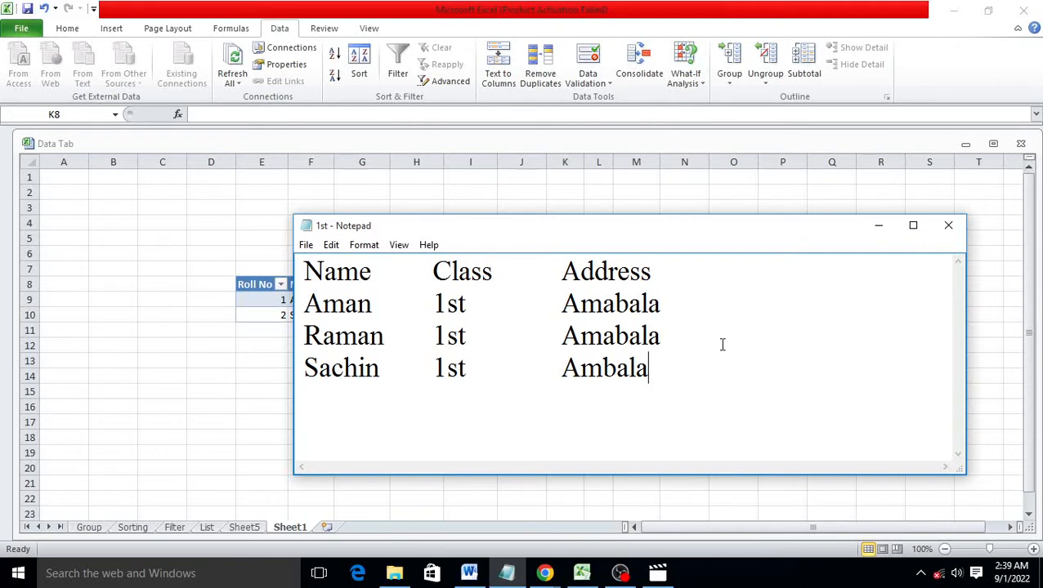
click(877, 232)
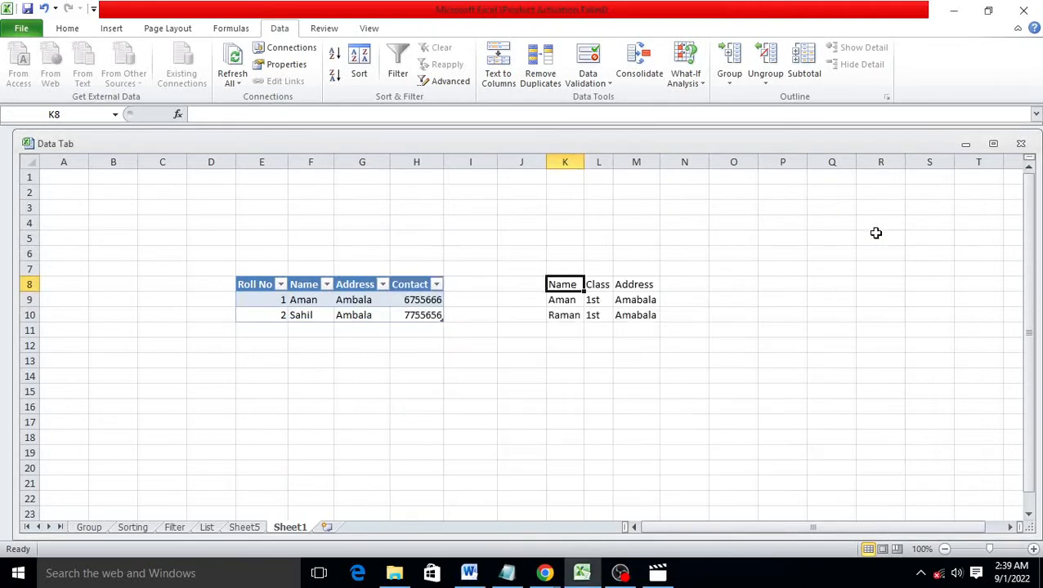
Refresh all data, then set the 1st range to refresh automatically every 1 minute
click(239, 84)
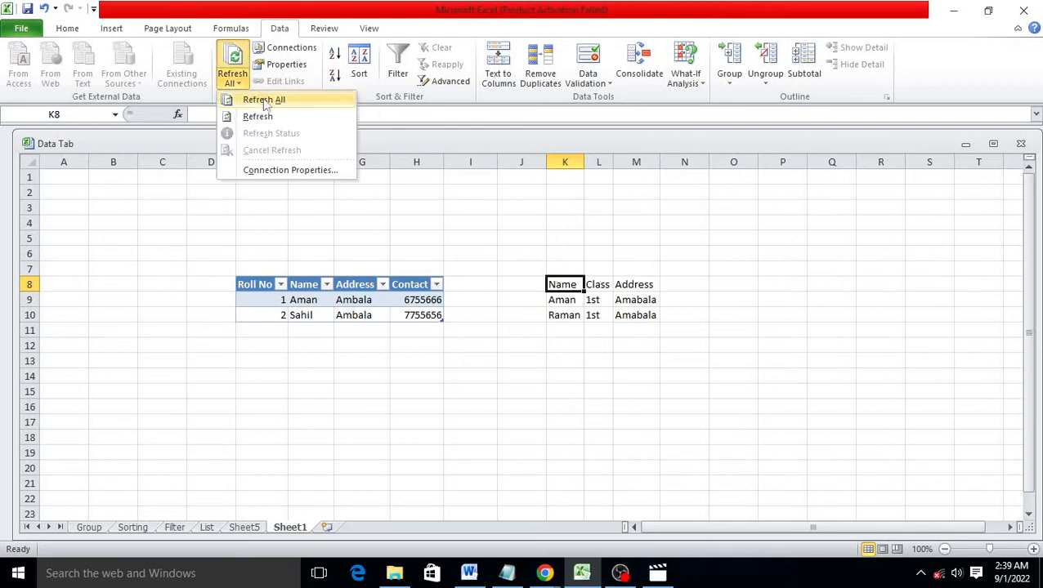
click(249, 98)
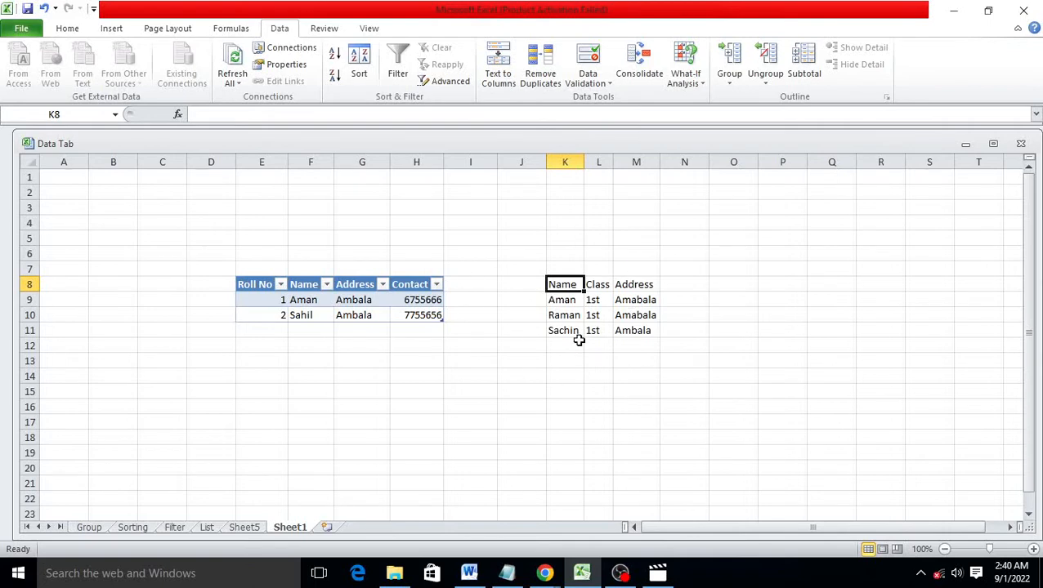
click(282, 72)
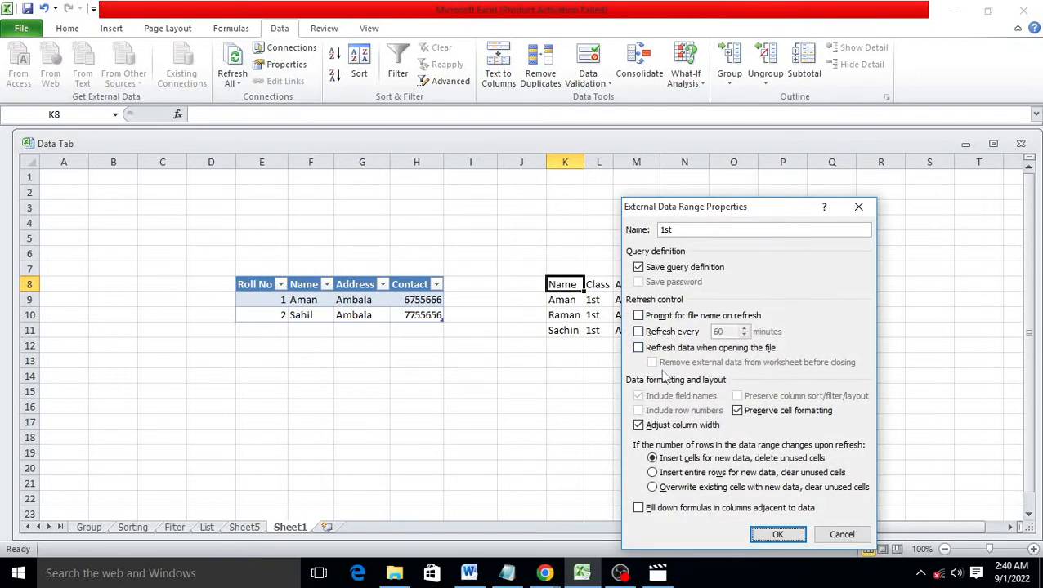
click(638, 332)
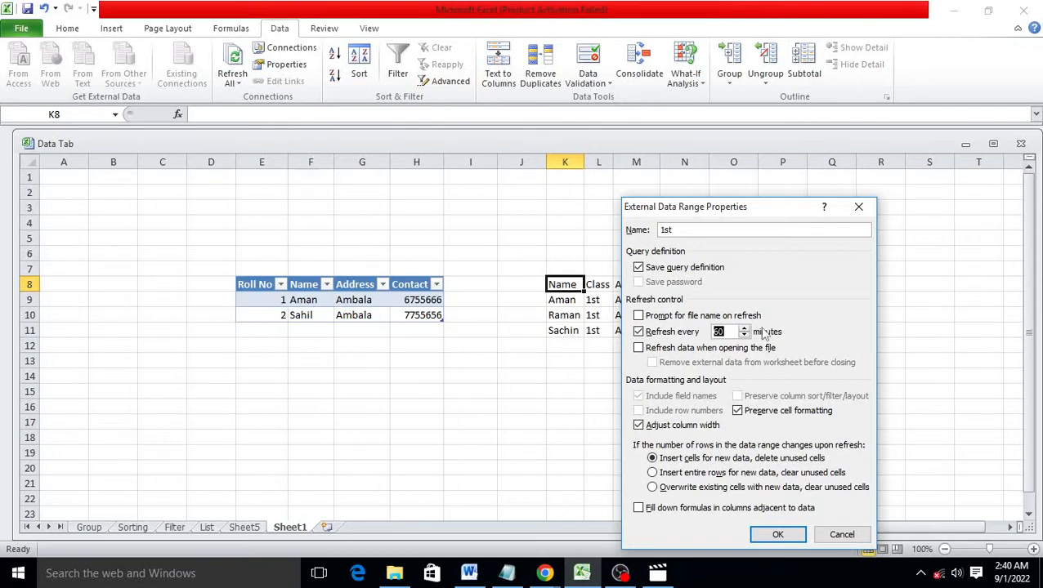
text(1)
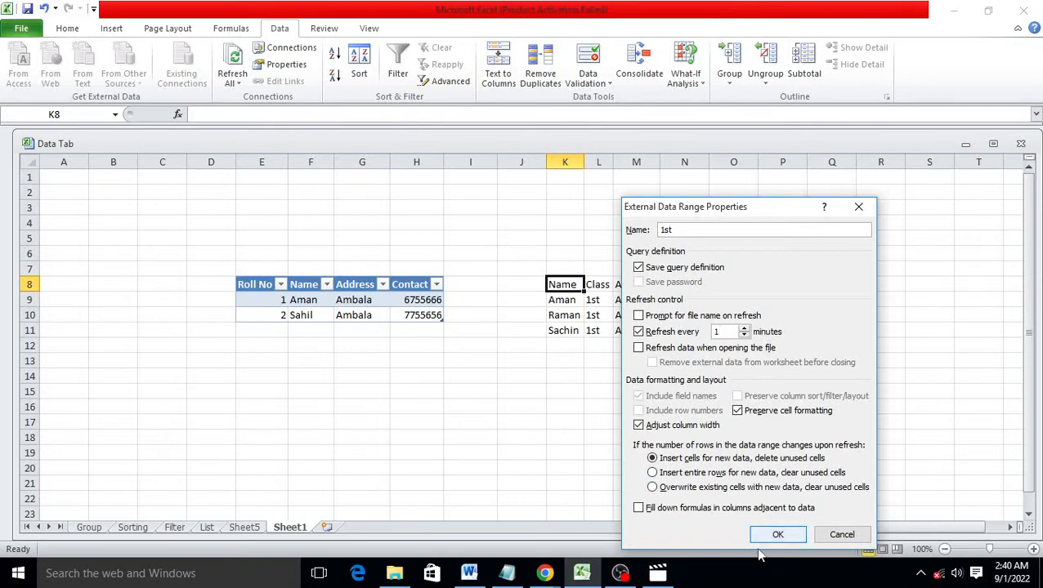
click(775, 534)
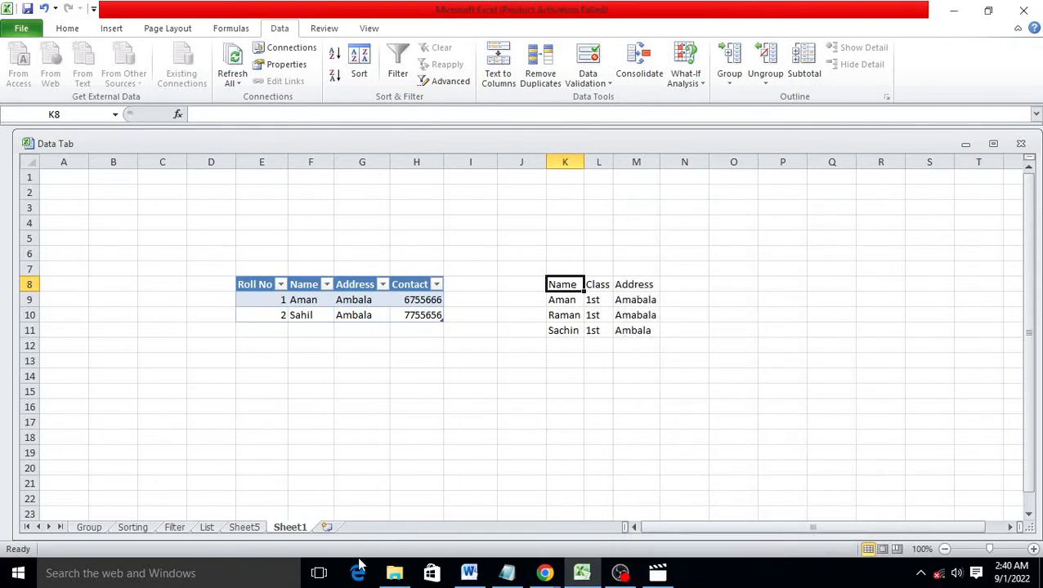
click(507, 573)
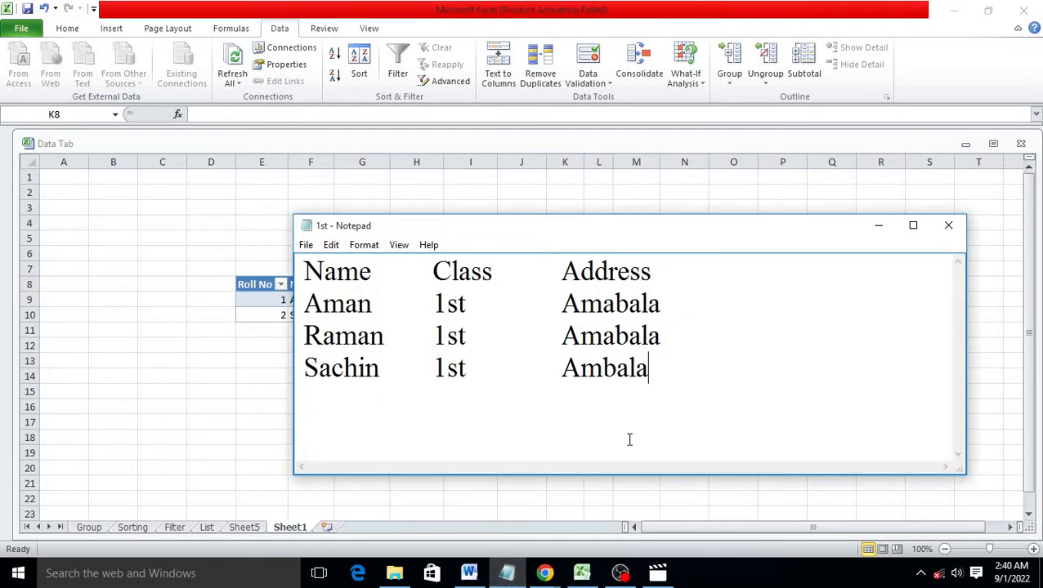
Add a fourth student row with class 1st and address Ambala
key(Return)
text(Aryan)
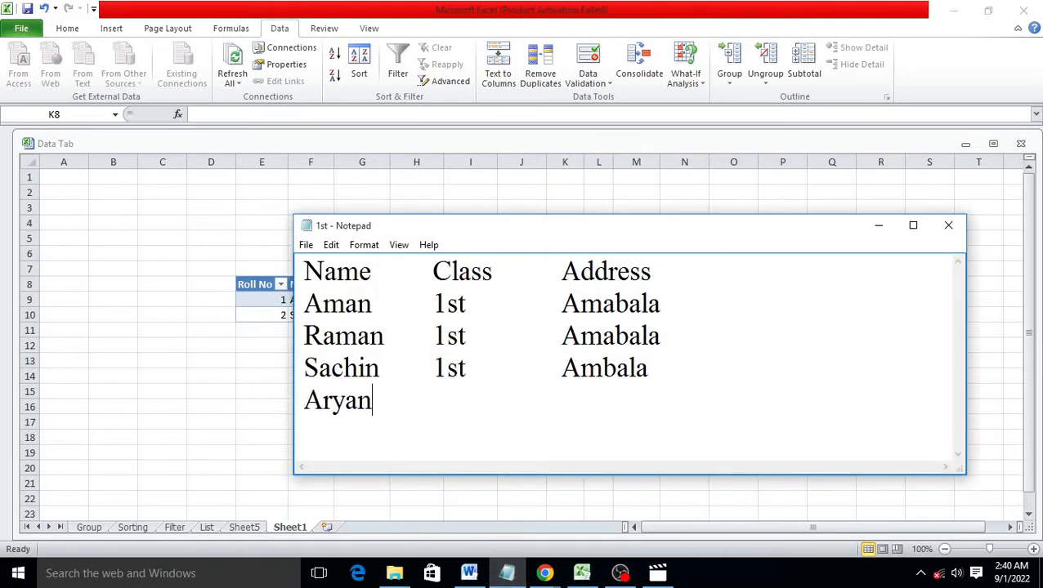
key(Tab)
text(1st)
key(Tab)
text(Ambala)
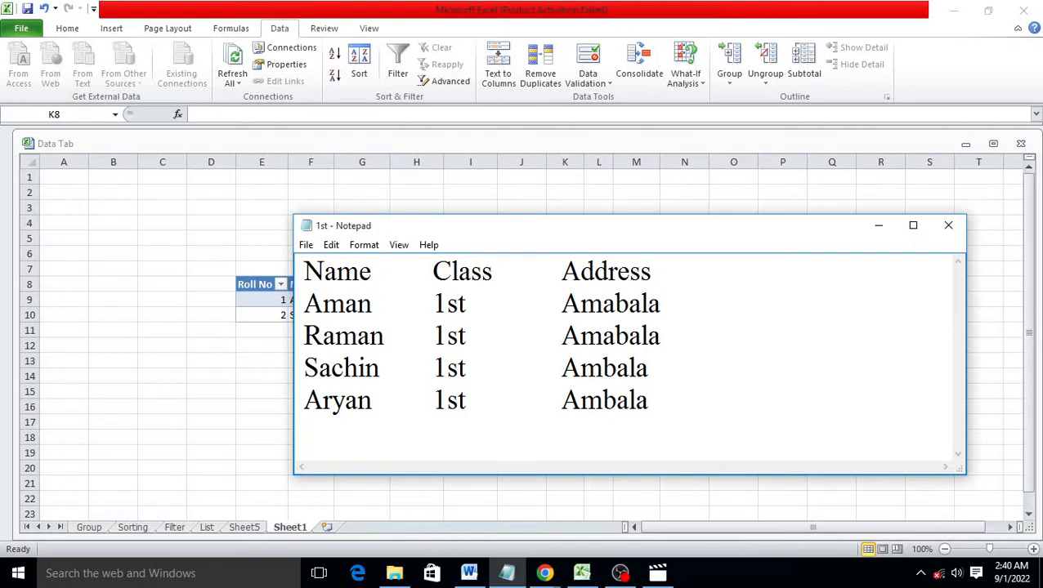
Correct both 'Amabala' addresses to 'Ambala' and close the file
click(641, 335)
key(BackSpace)
click(615, 304)
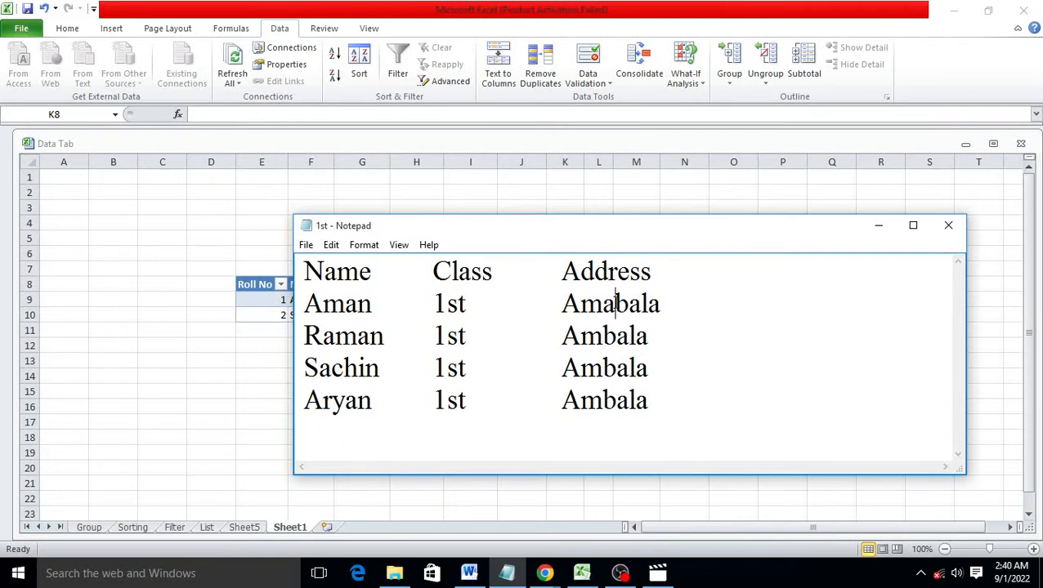
key(BackSpace)
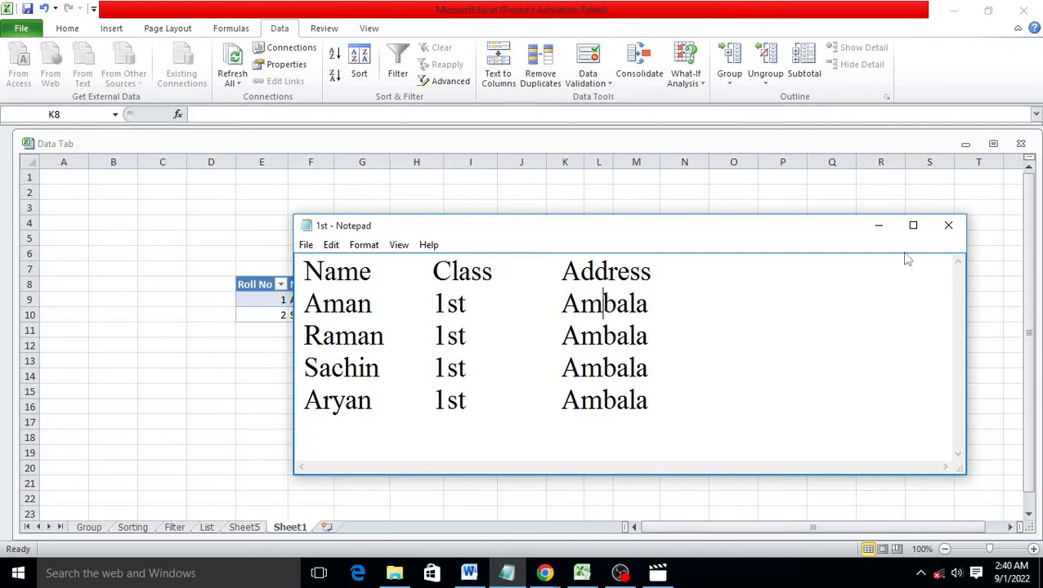
click(941, 230)
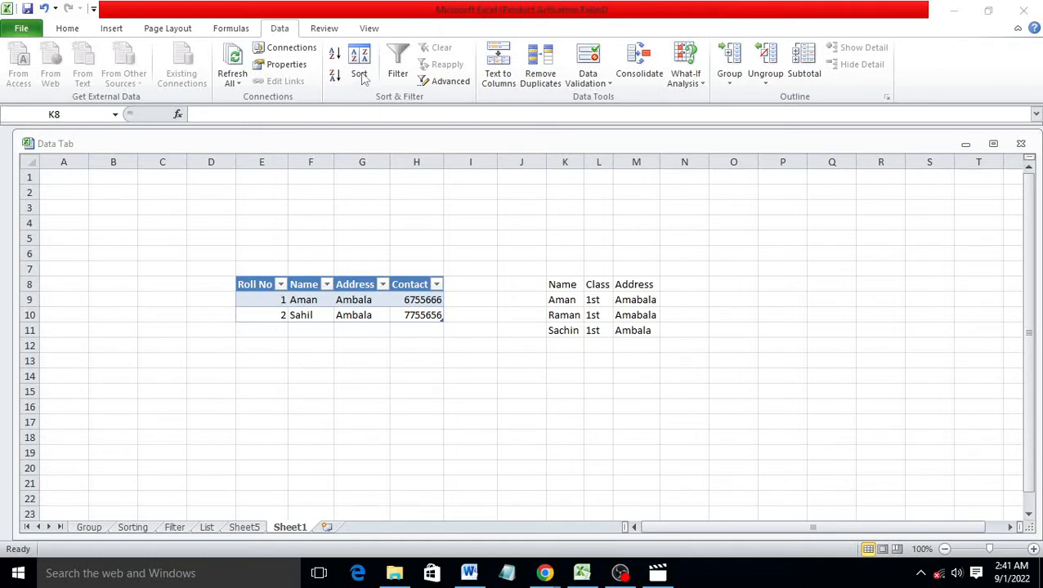
click(142, 529)
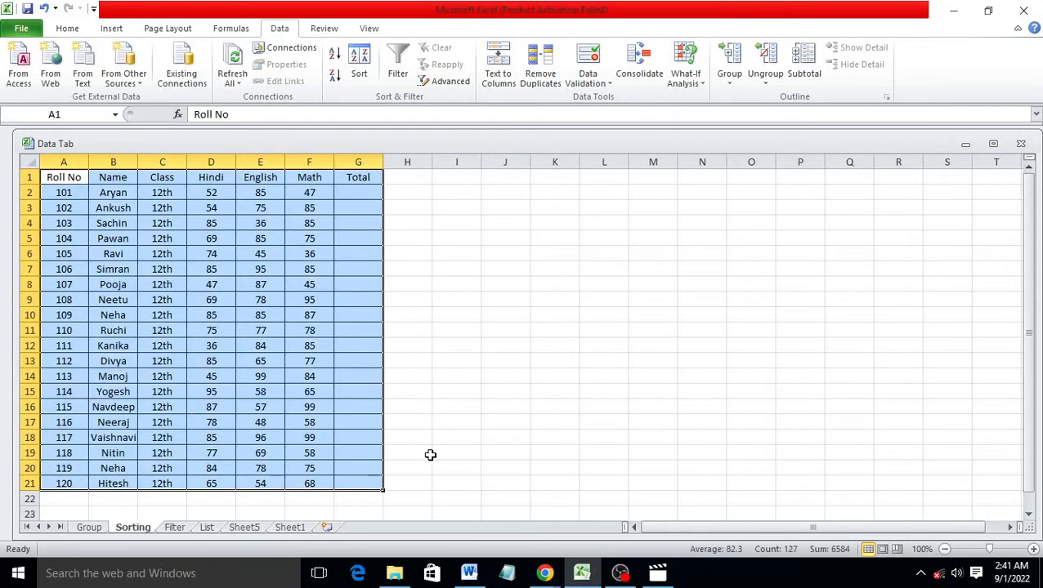
click(459, 360)
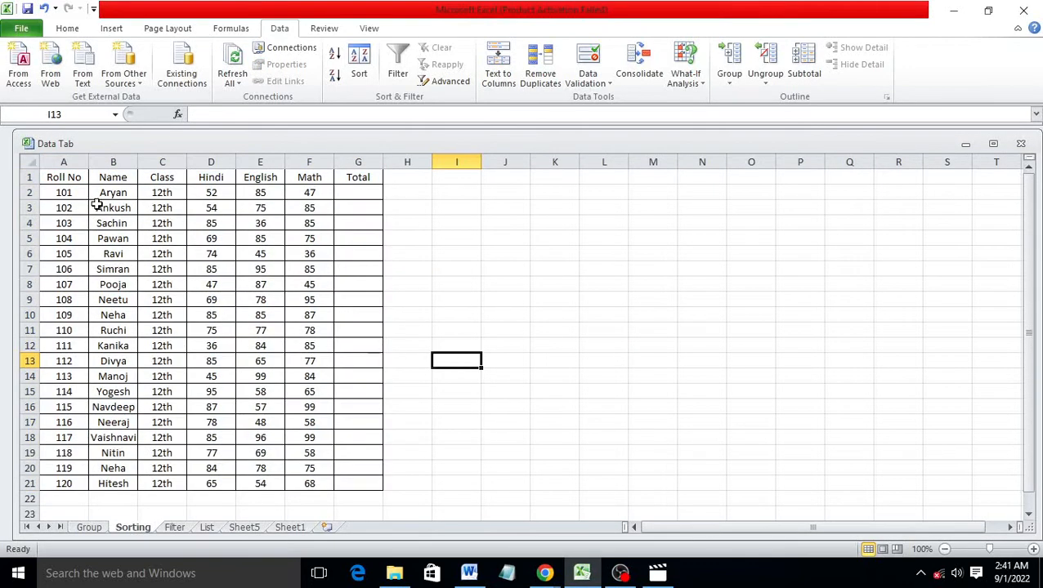
drag(68, 176, 350, 185)
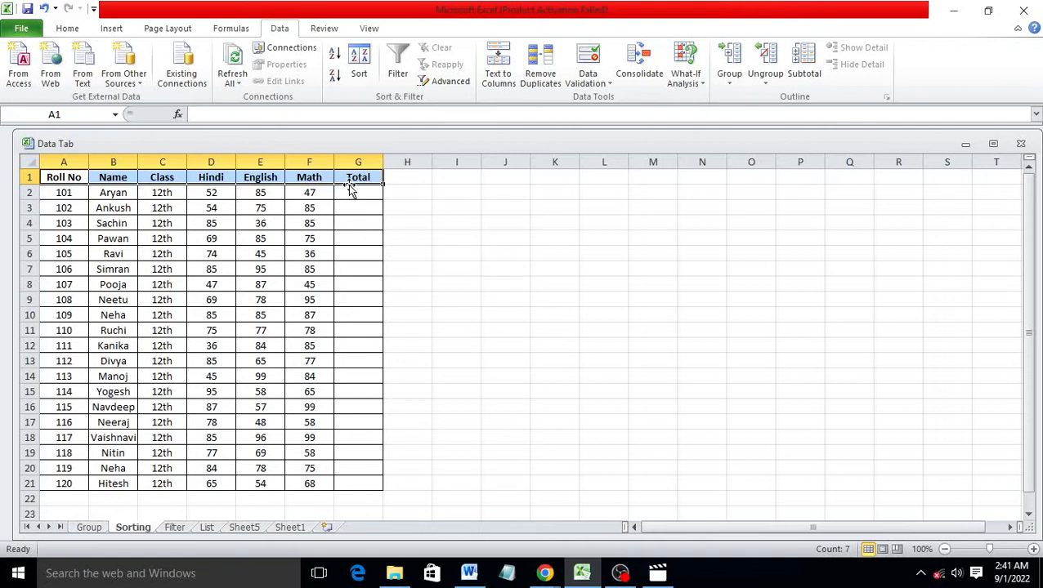
click(401, 266)
drag(77, 175, 355, 473)
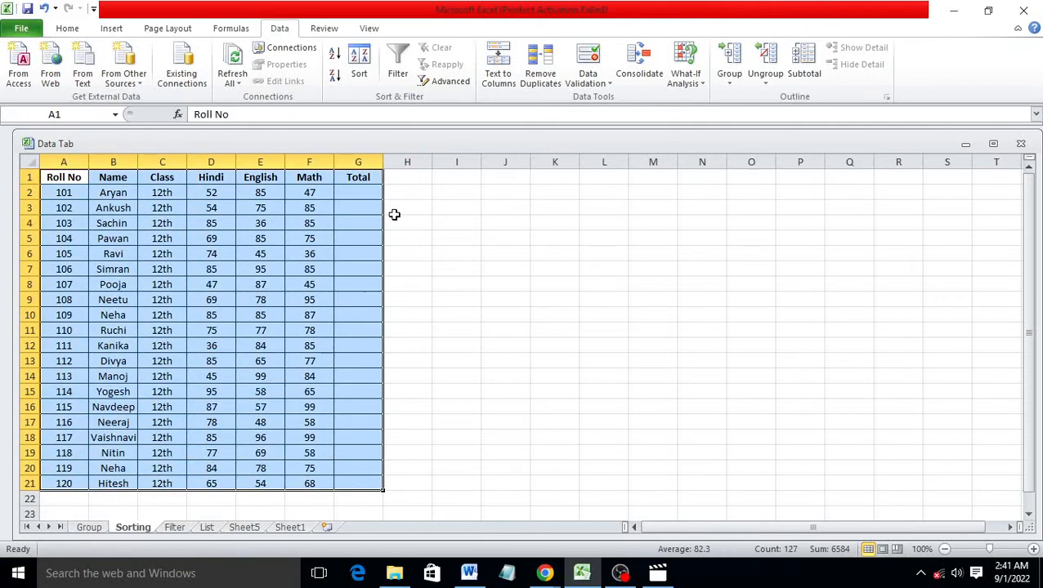
click(372, 70)
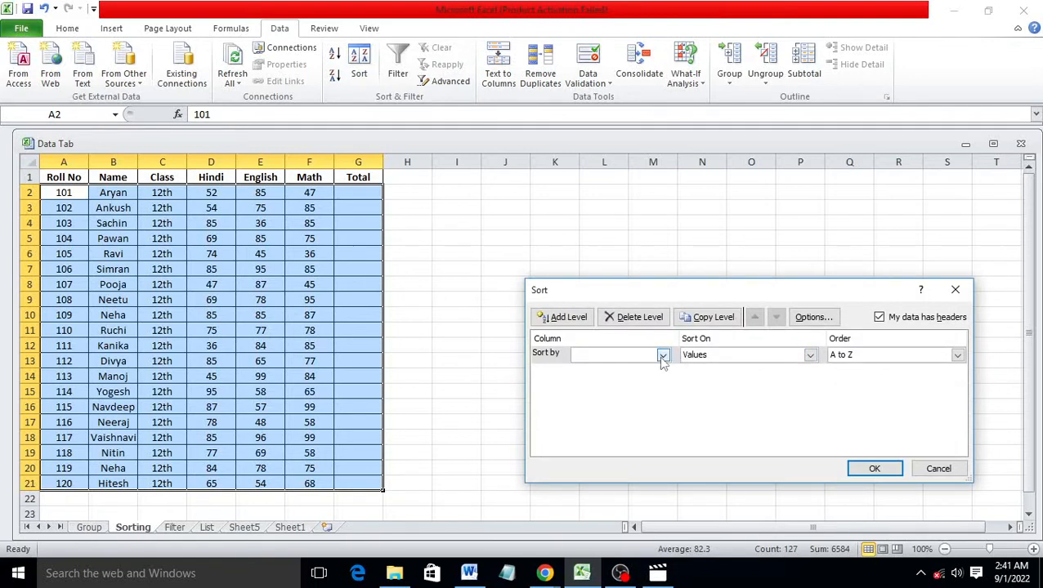
click(662, 357)
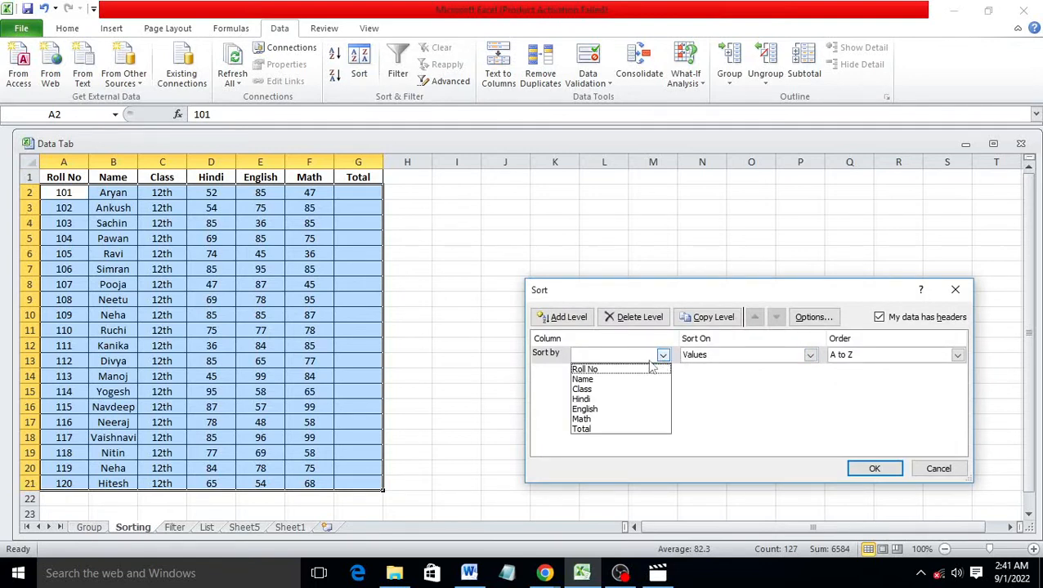
key(Up)
key(Return)
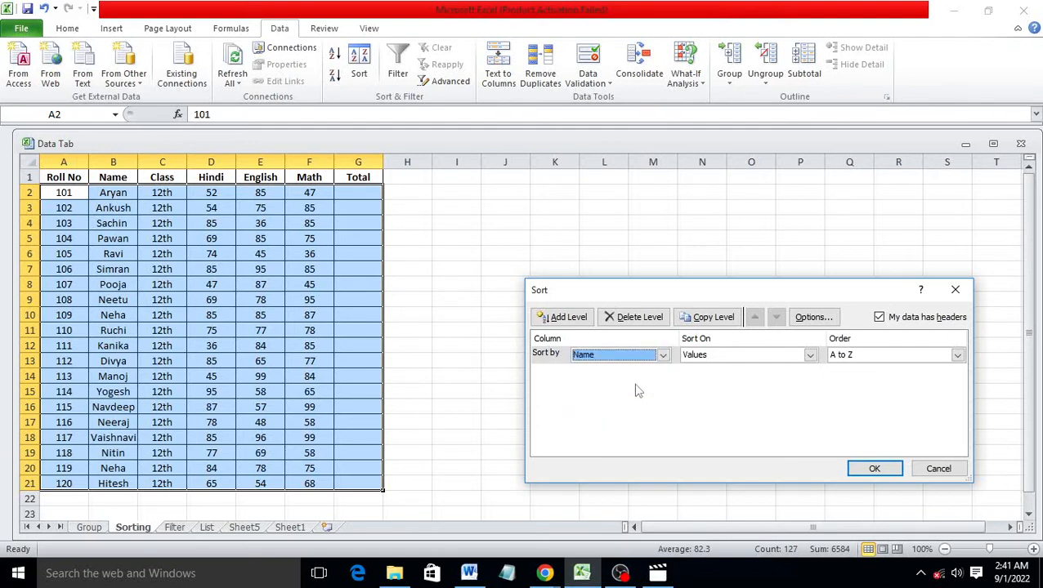
click(874, 470)
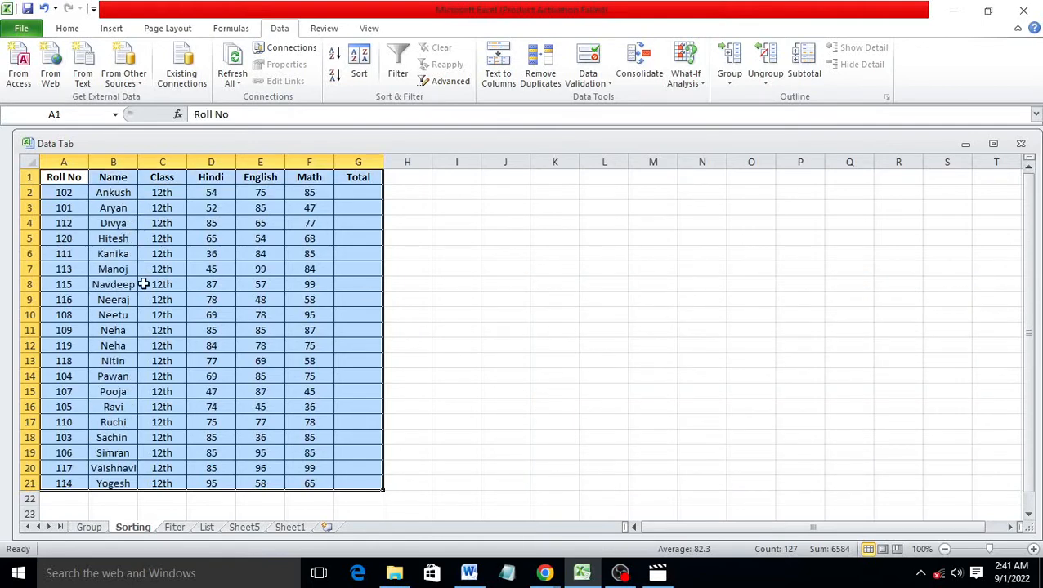
mouse_move(121, 192)
mouse_down()
mouse_move(116, 211)
mouse_move(128, 208)
mouse_up()
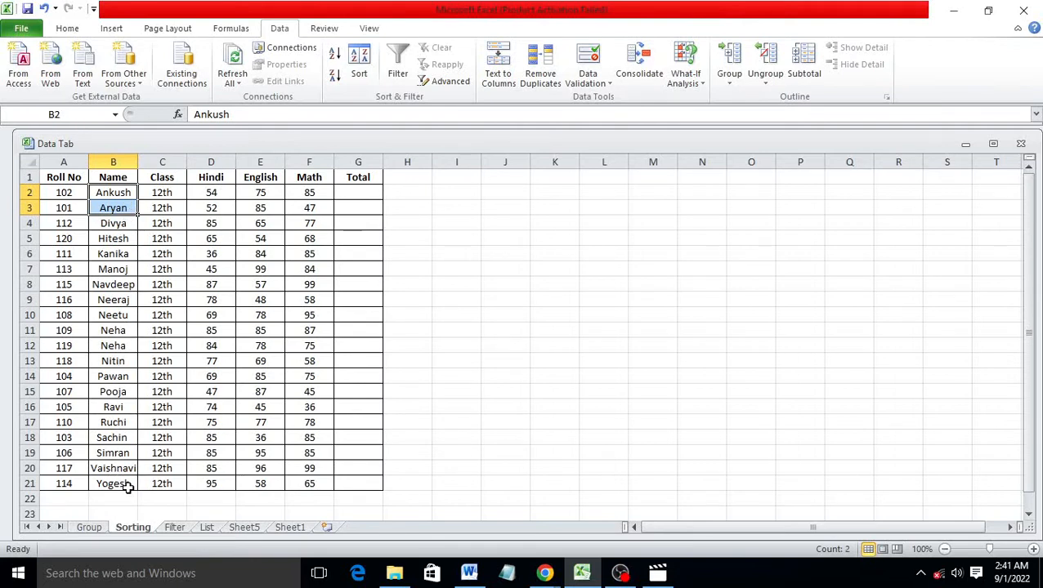
drag(65, 177, 353, 479)
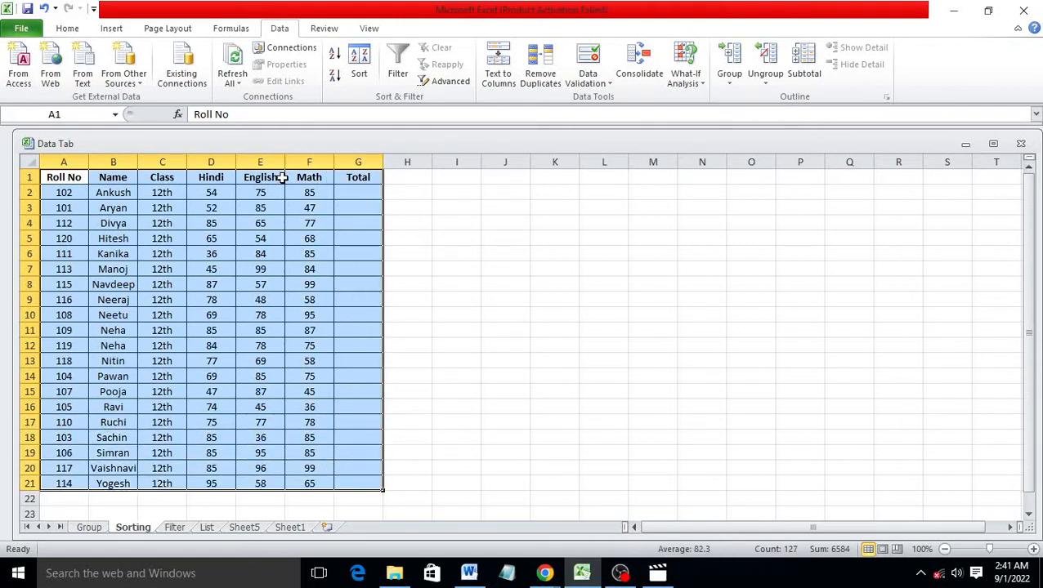
click(359, 59)
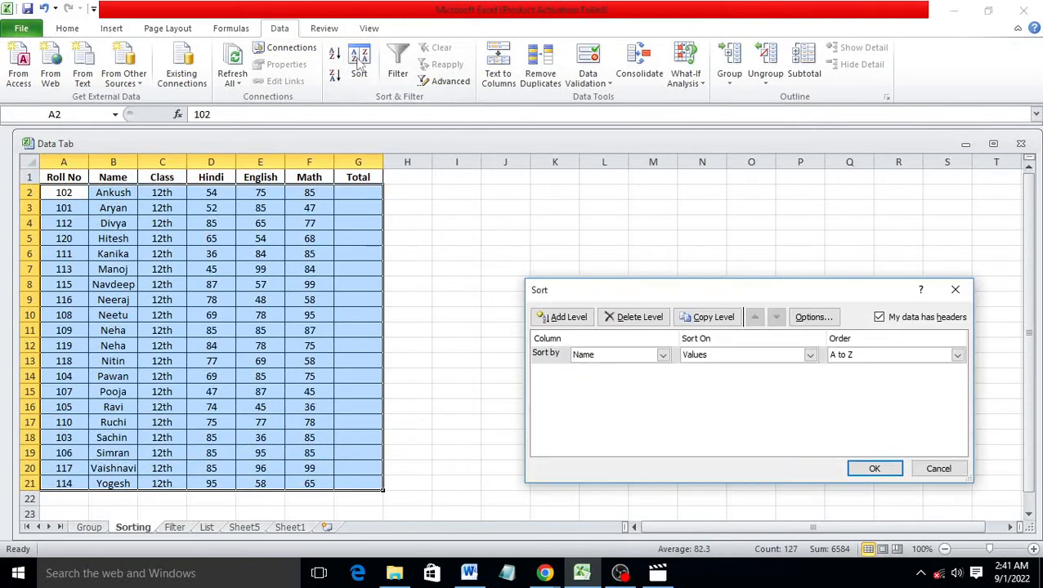
click(663, 355)
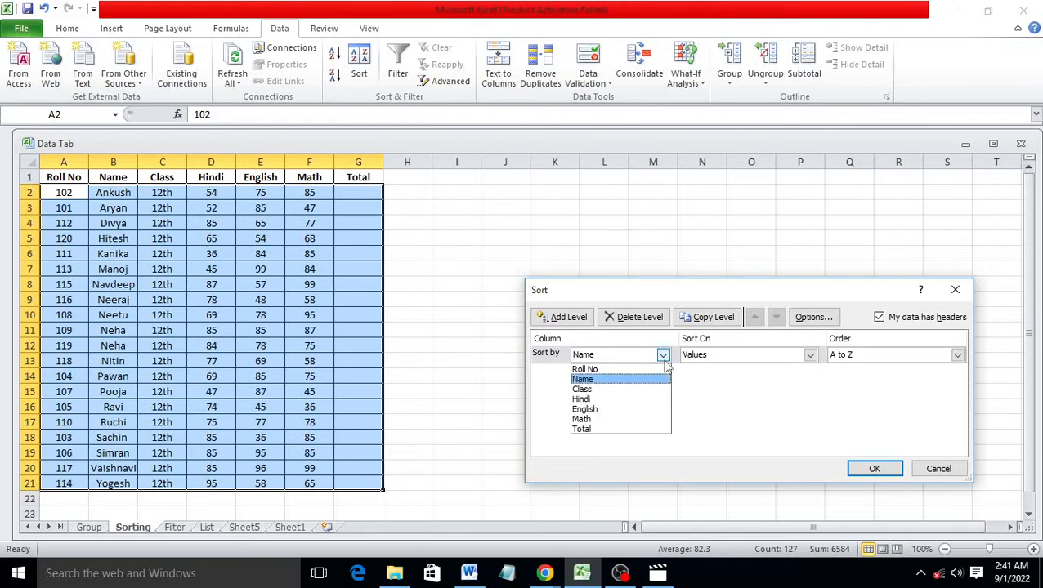
click(604, 390)
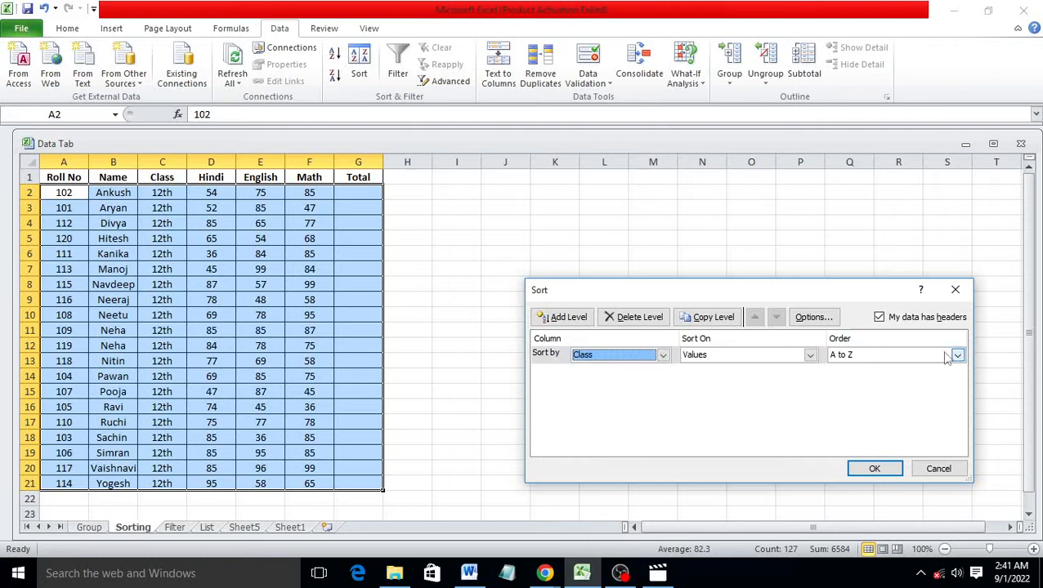
click(809, 355)
click(719, 366)
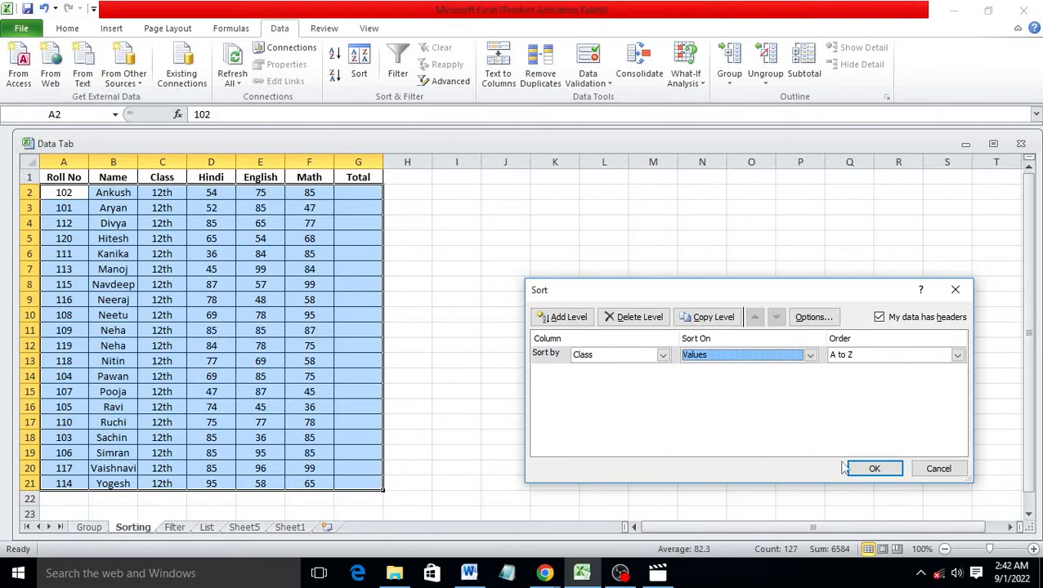
click(875, 468)
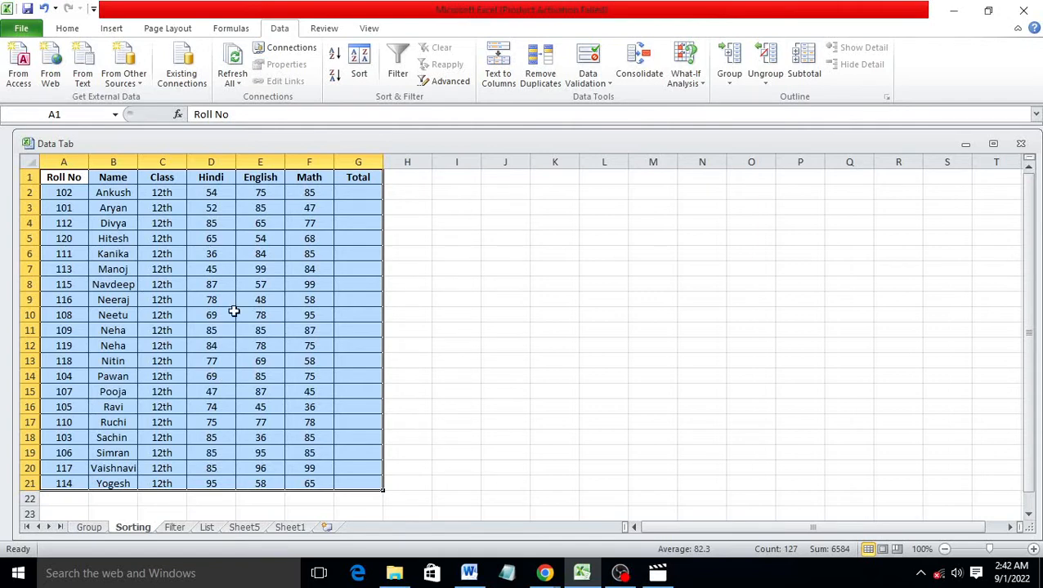
click(360, 68)
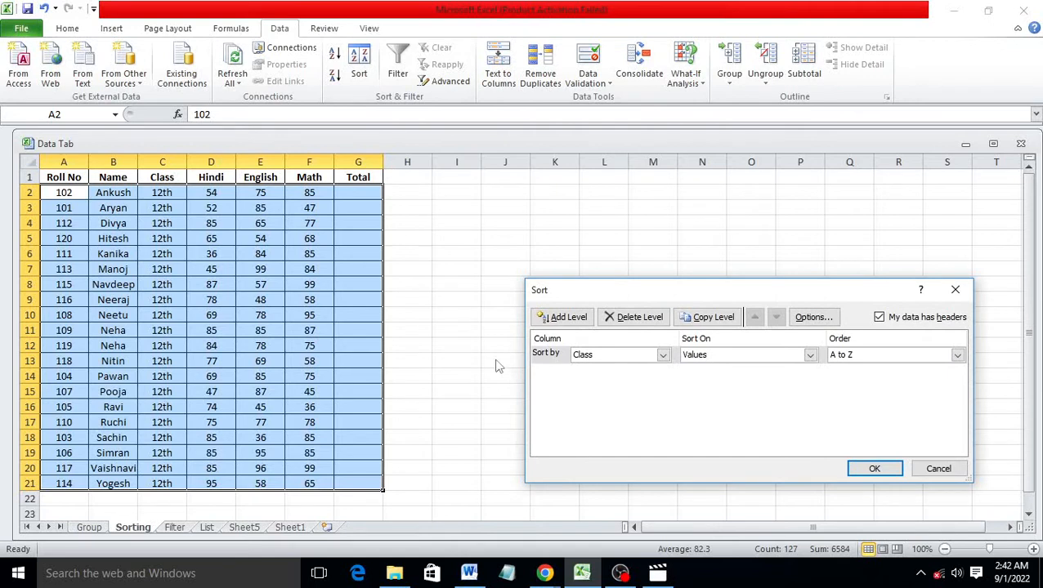
click(663, 355)
click(650, 367)
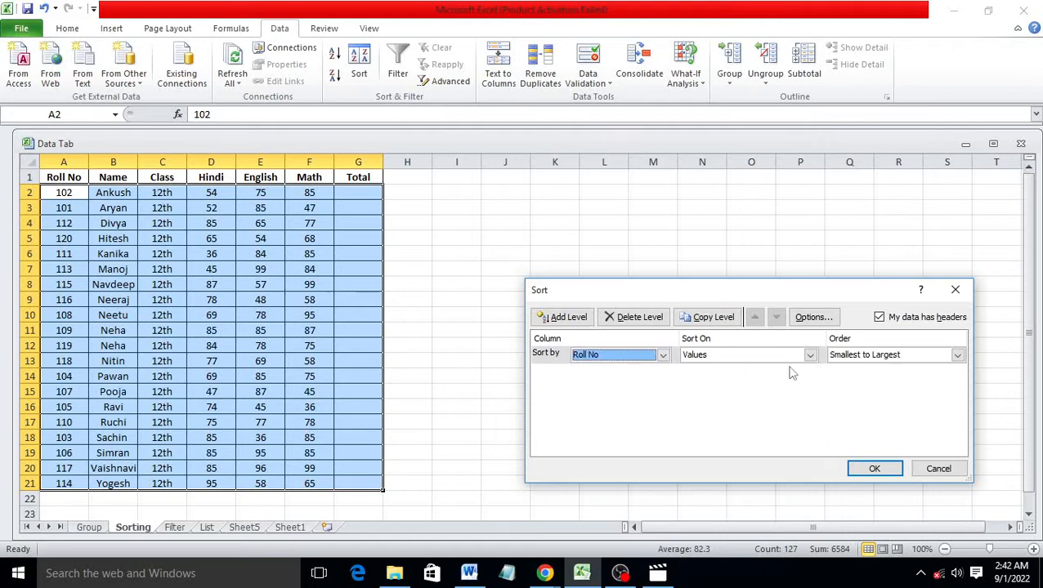
click(873, 467)
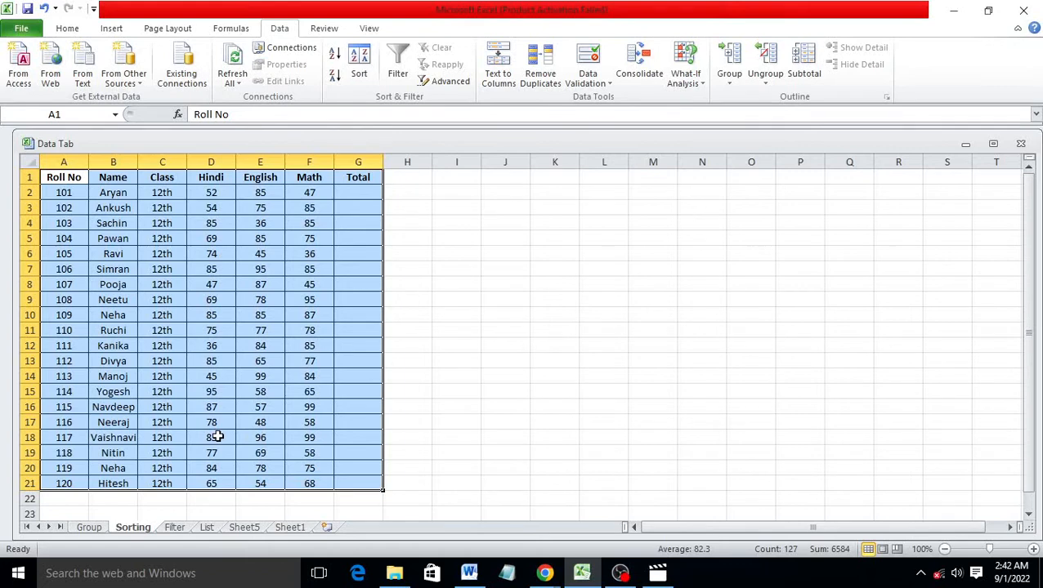
click(360, 361)
click(347, 196)
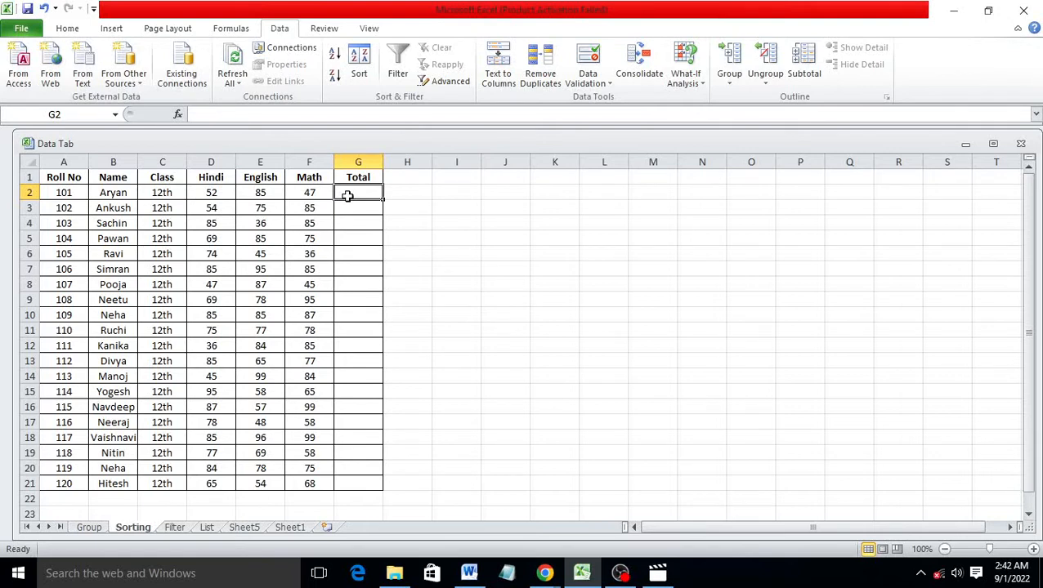
Put =SUM(D2:F2) in G2 with AutoSum and fill it down to G21
drag(213, 192, 296, 192)
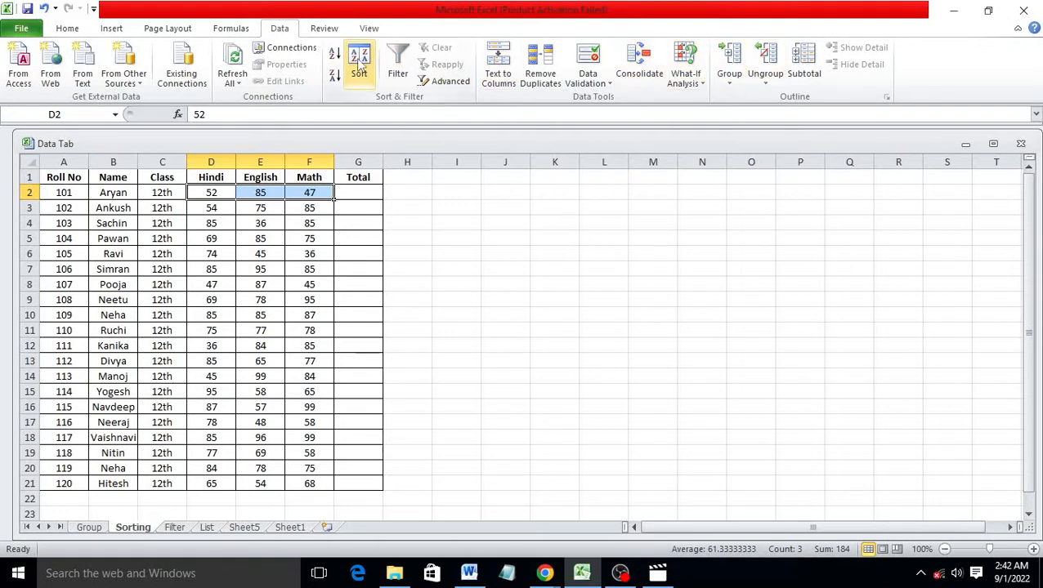
click(69, 31)
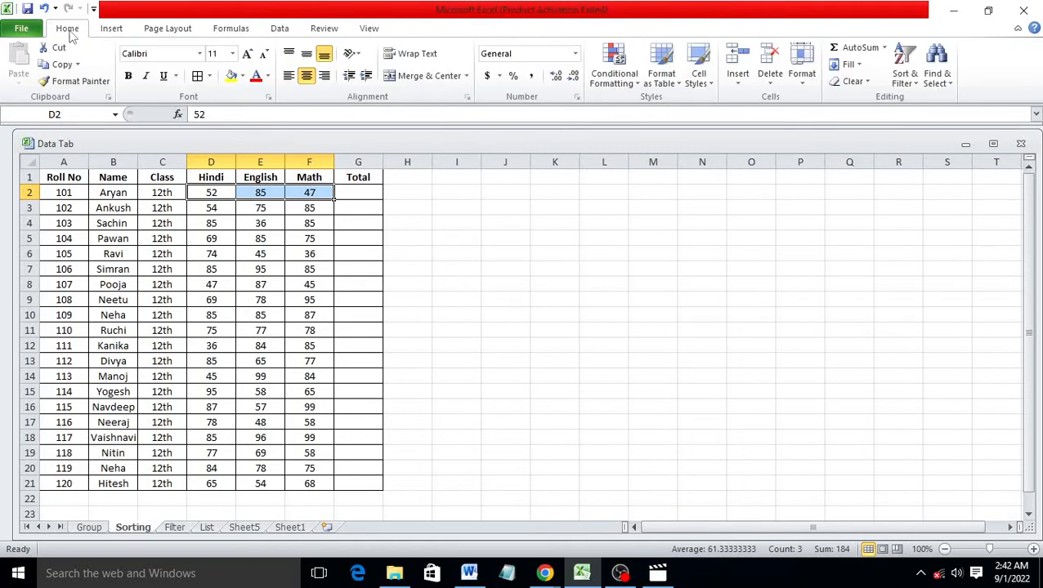
click(883, 47)
click(870, 72)
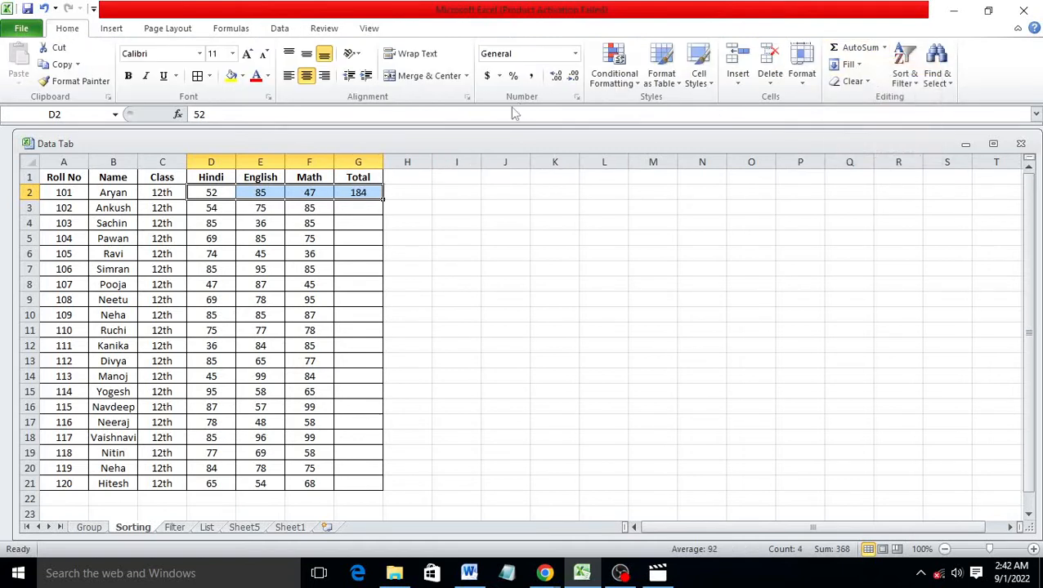
click(370, 234)
click(374, 194)
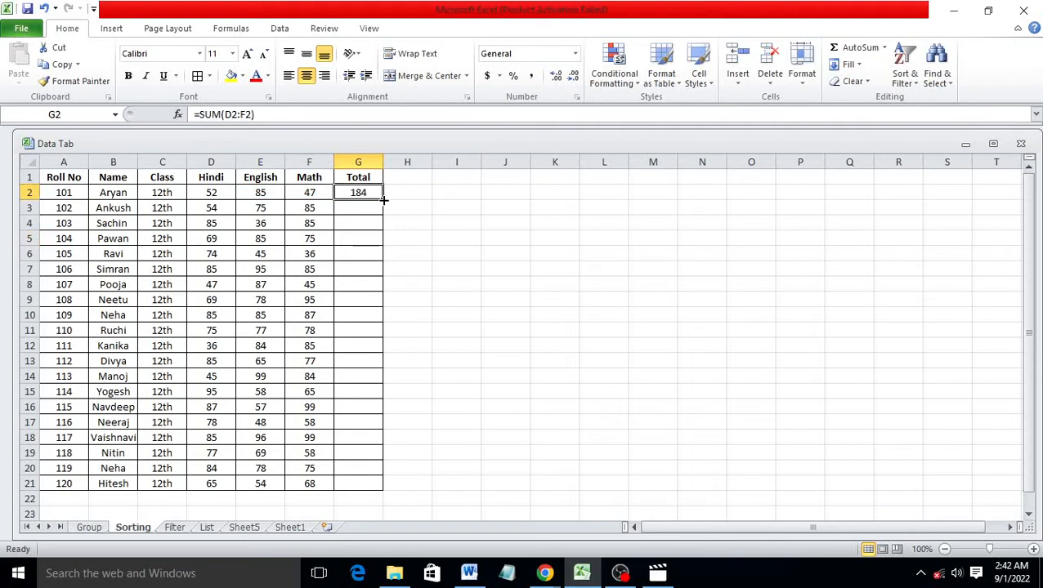
drag(383, 201, 362, 484)
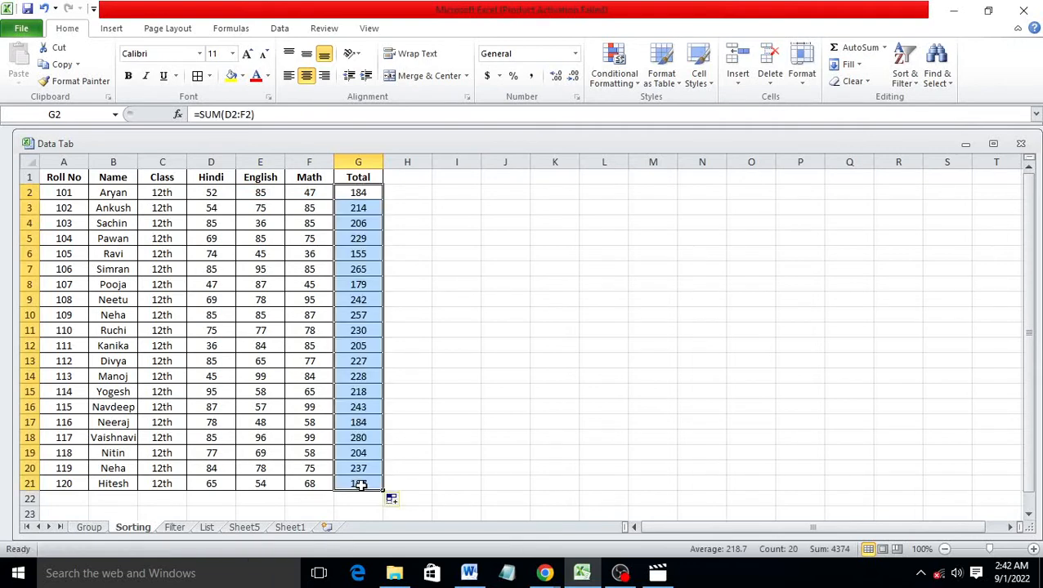
click(420, 405)
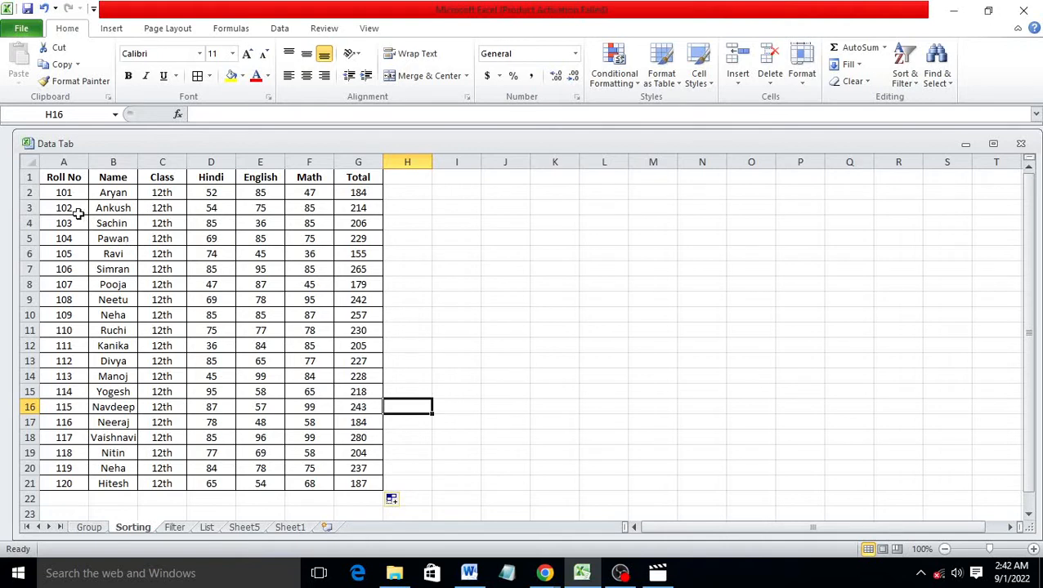
drag(59, 177, 361, 484)
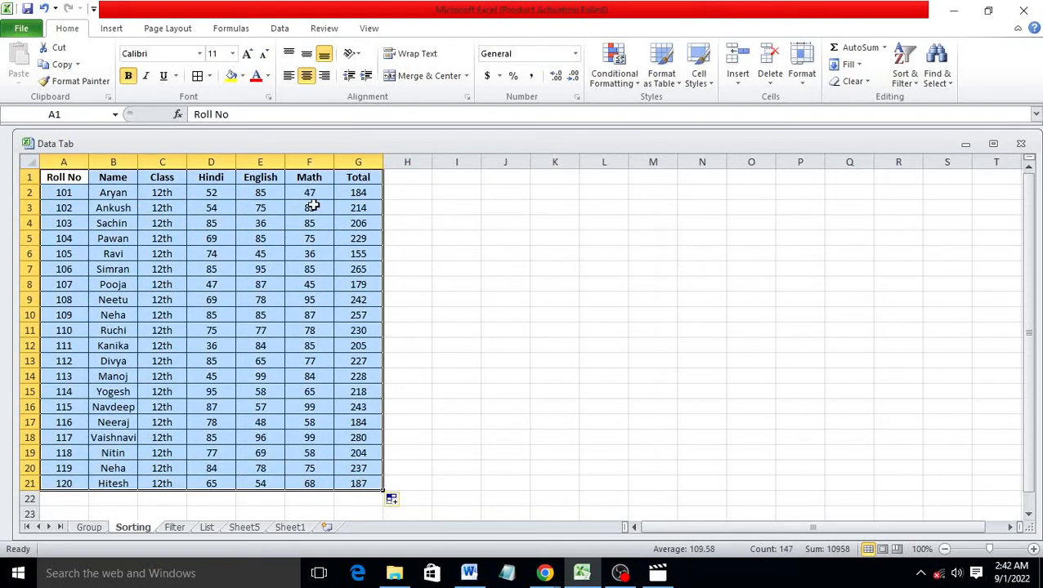
Sort the selected student table on the Total column, smallest to largest
click(283, 30)
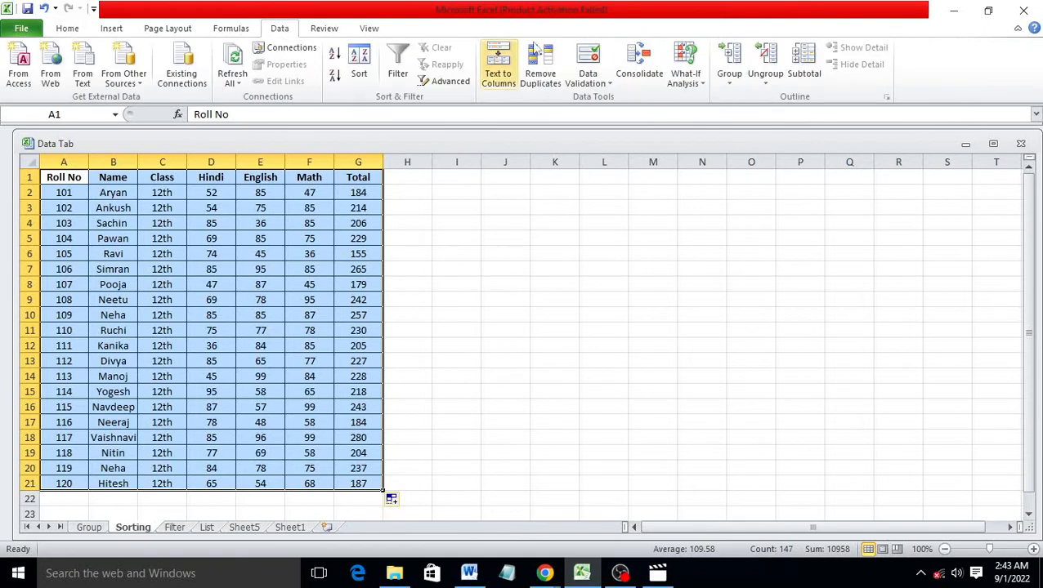
click(361, 74)
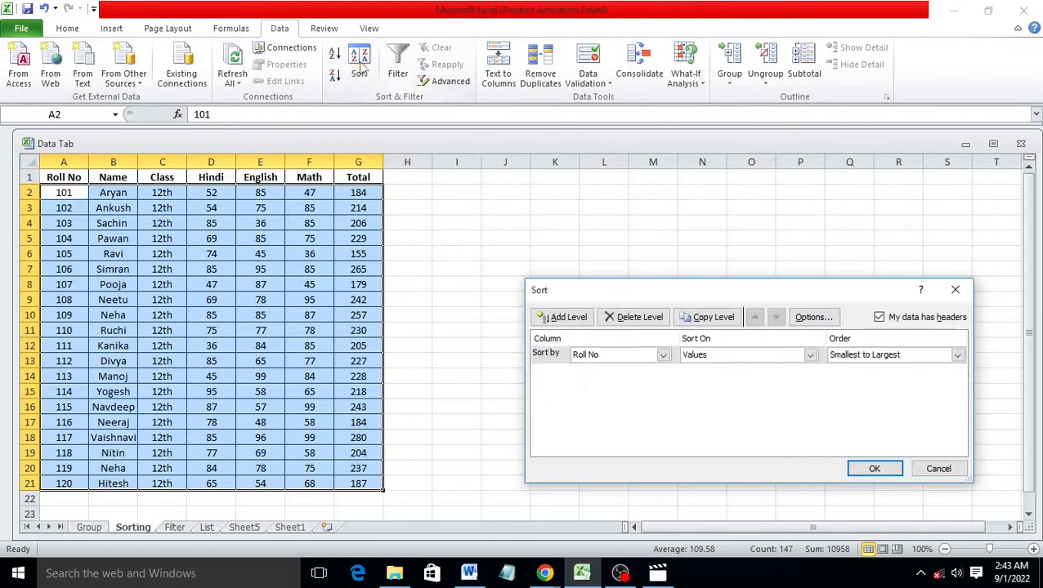
click(663, 355)
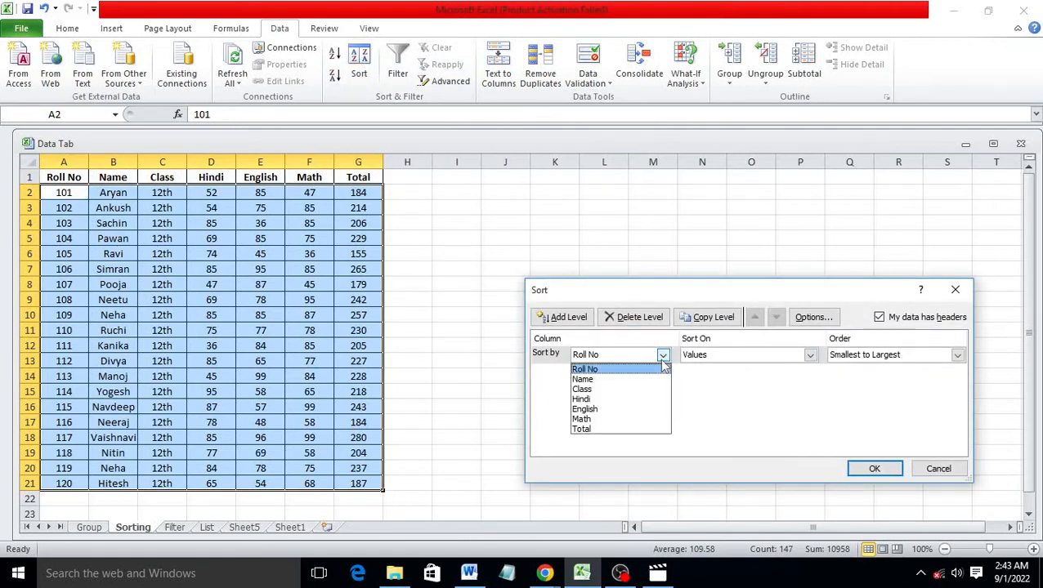
click(615, 430)
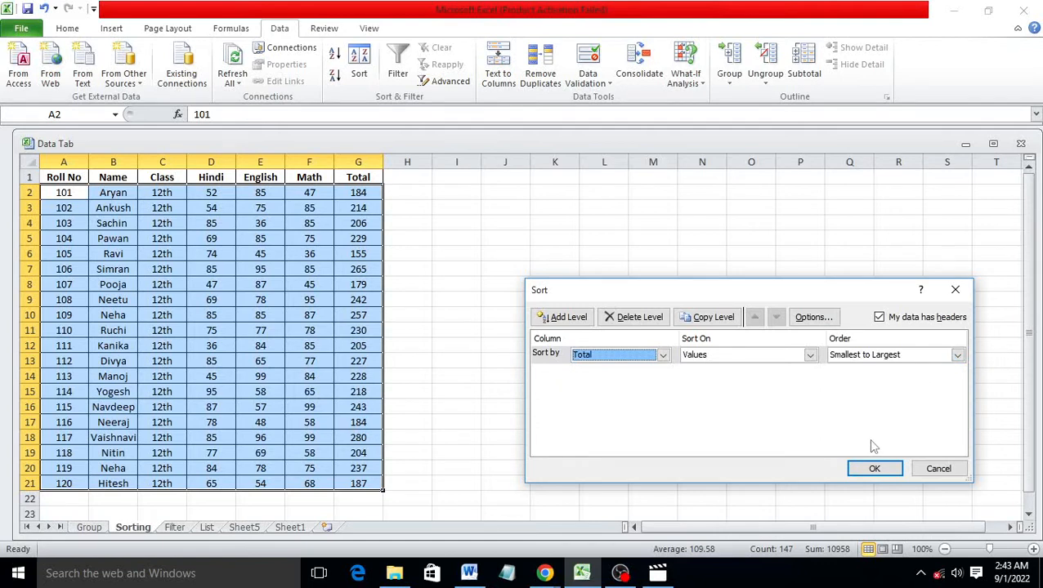
click(875, 469)
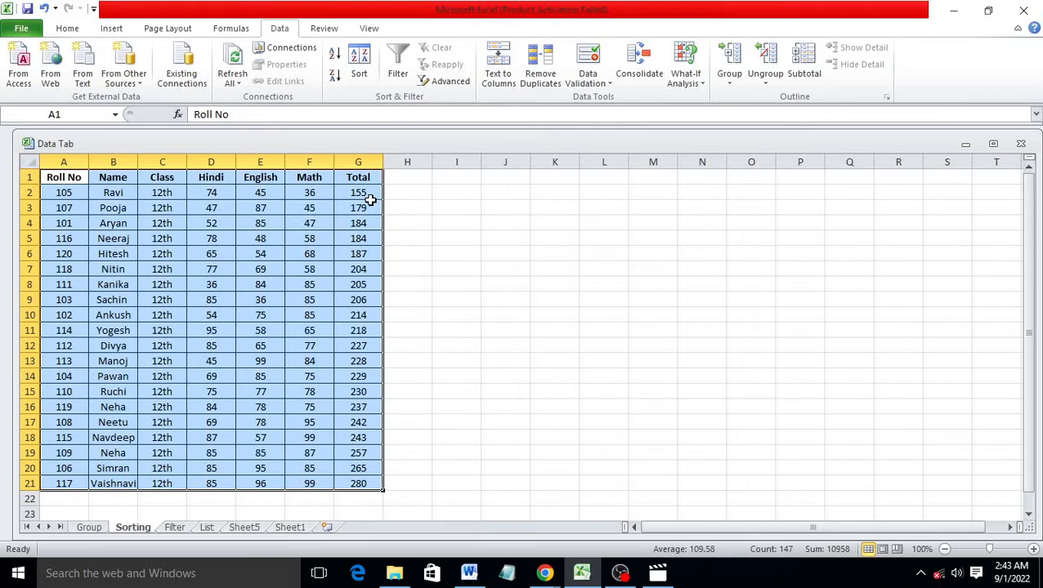
click(365, 484)
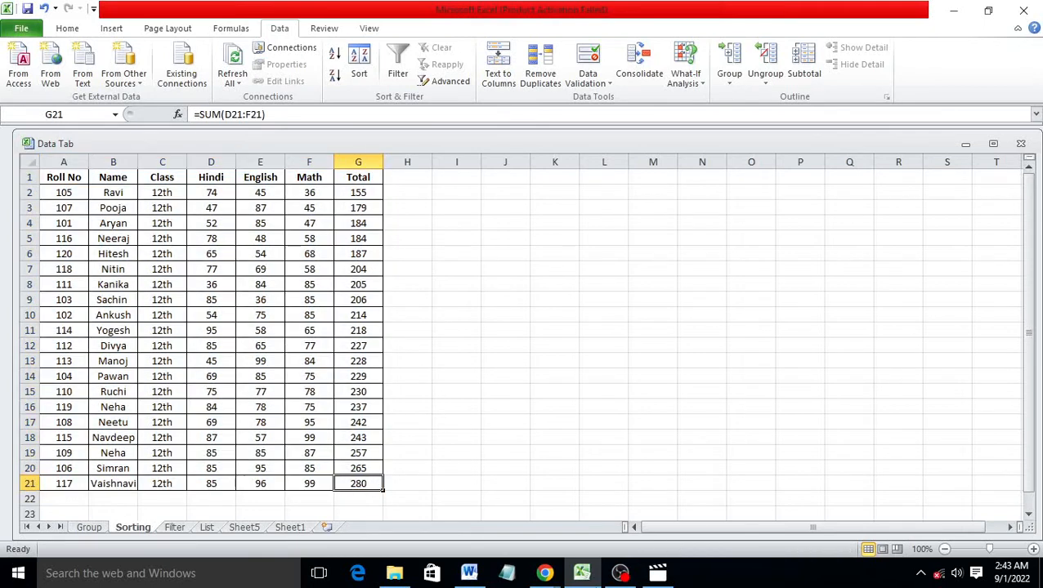
click(1034, 550)
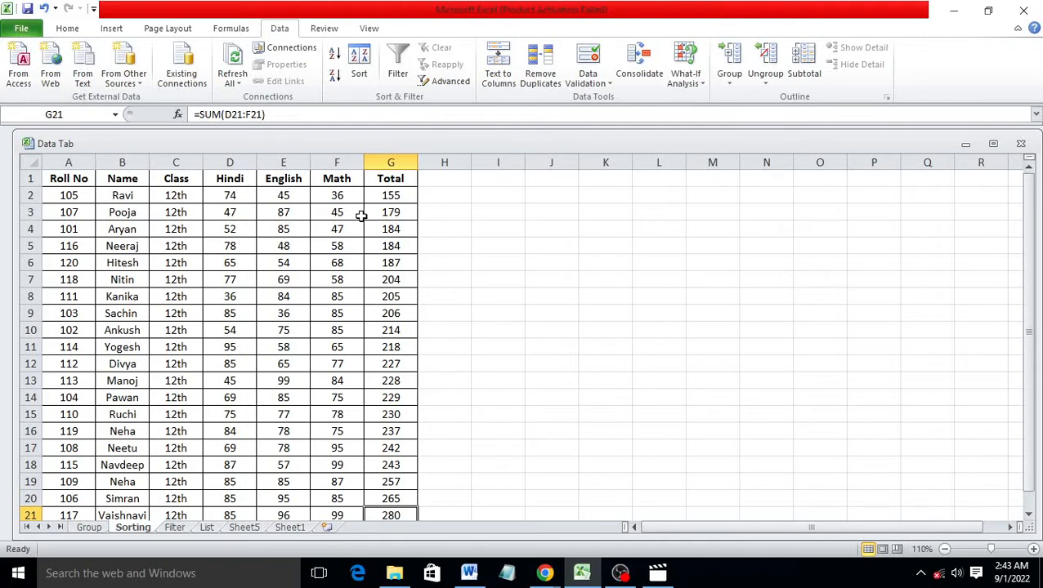
Re-sort the whole student table by Roll No, smallest to largest (101 to 120)
drag(69, 176, 384, 479)
click(360, 74)
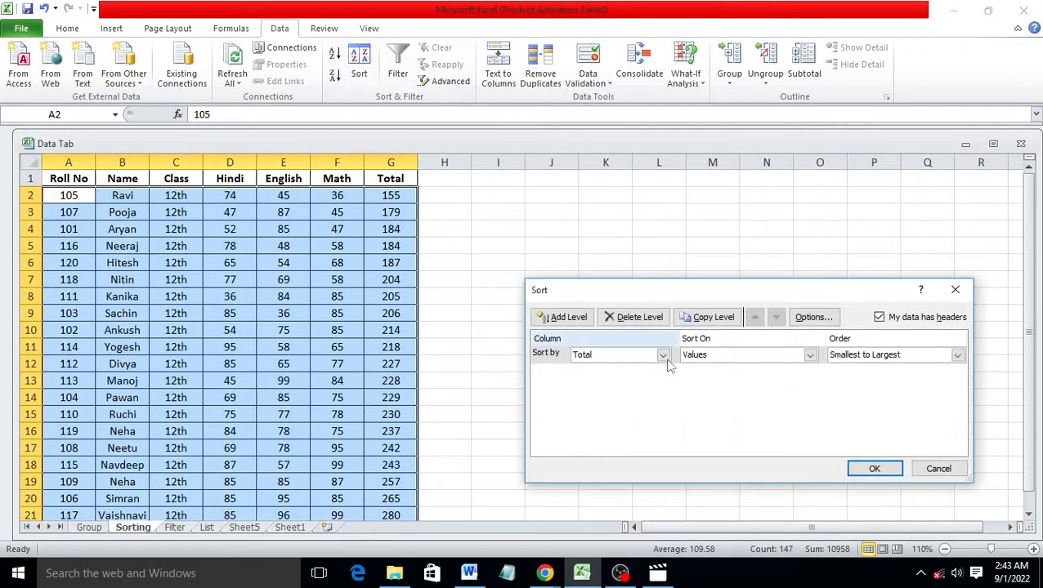
click(662, 356)
click(626, 370)
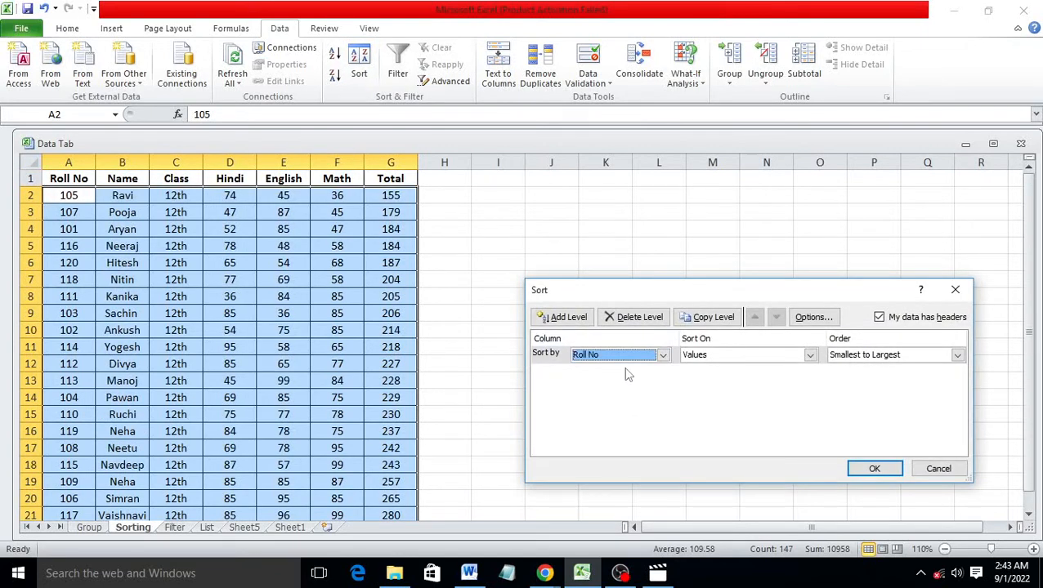
click(874, 471)
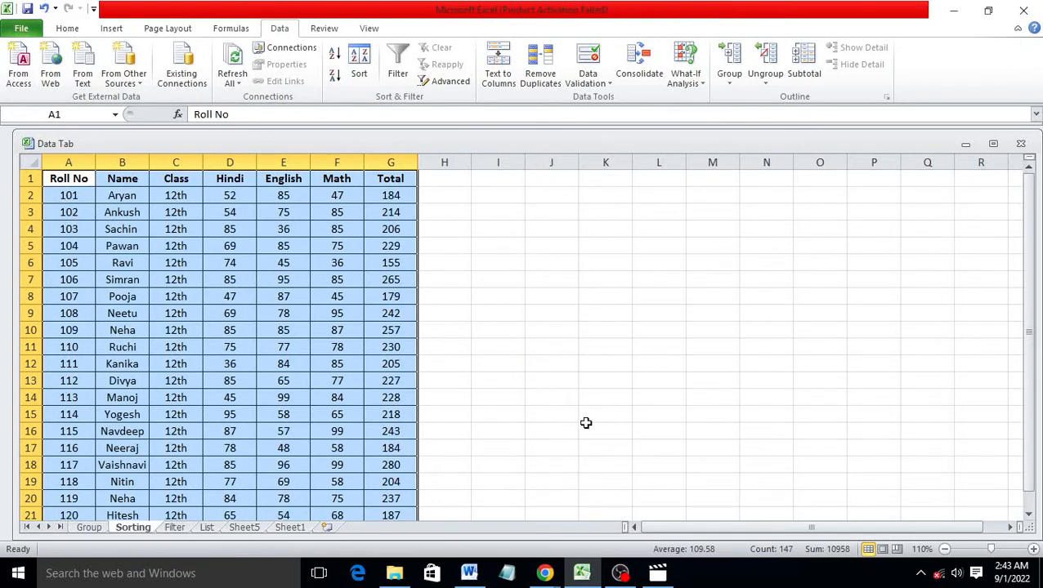
click(594, 424)
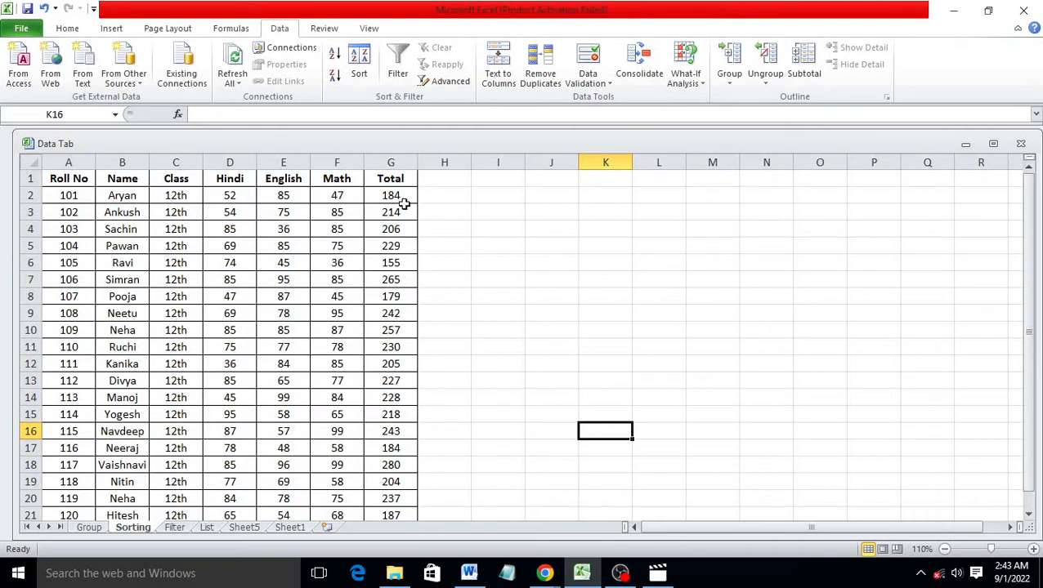
drag(401, 196, 391, 483)
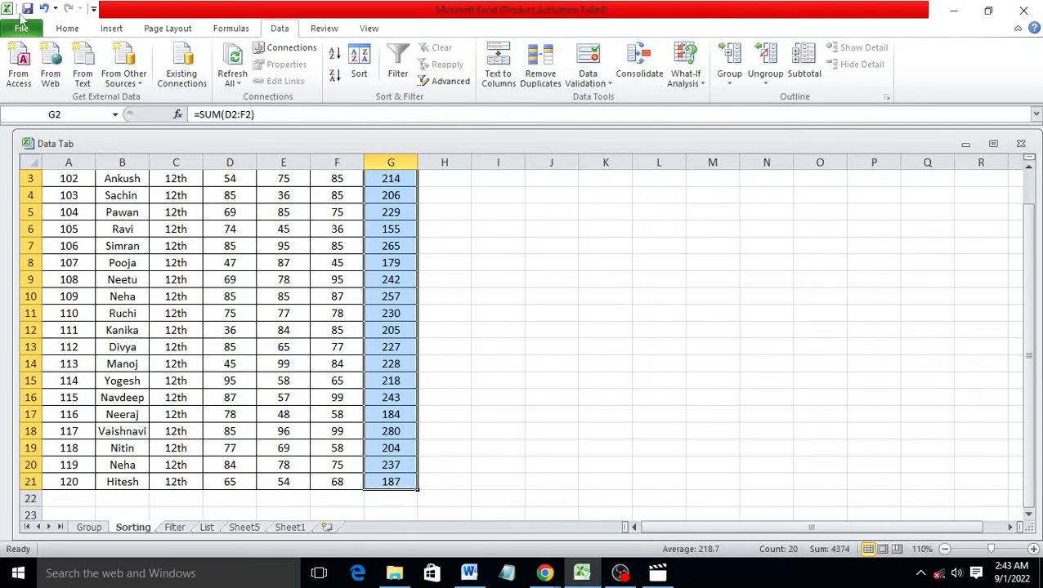
Highlight Totals greater than 217 with Yellow Fill with Dark Yellow Text
click(68, 28)
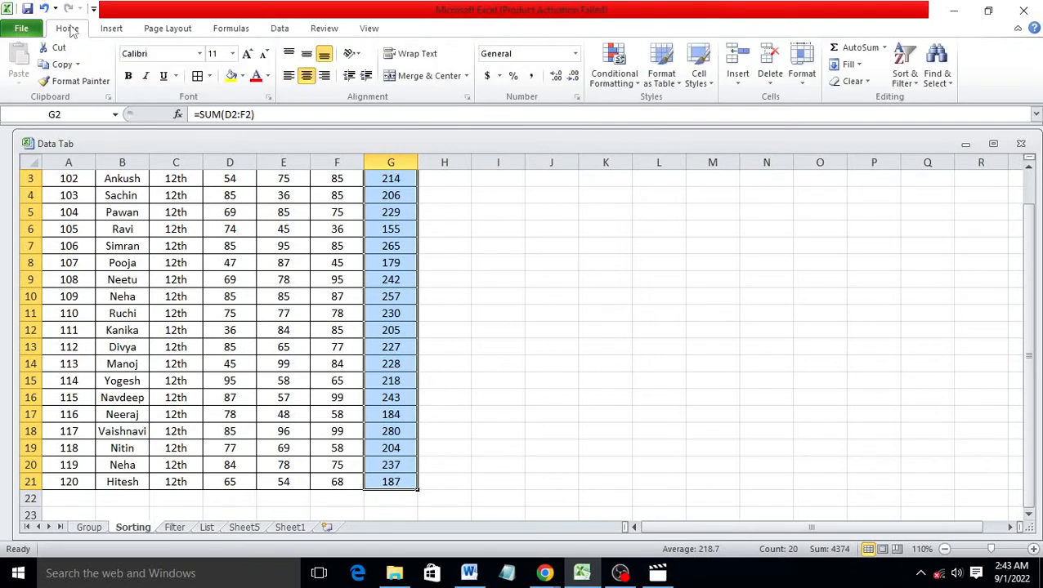
click(638, 85)
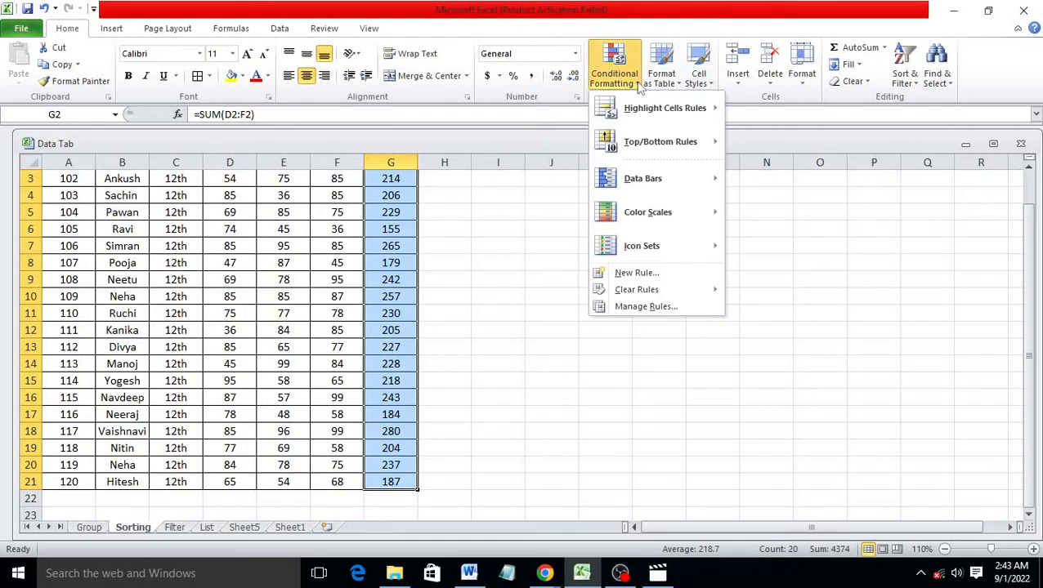
mouse_move(687, 106)
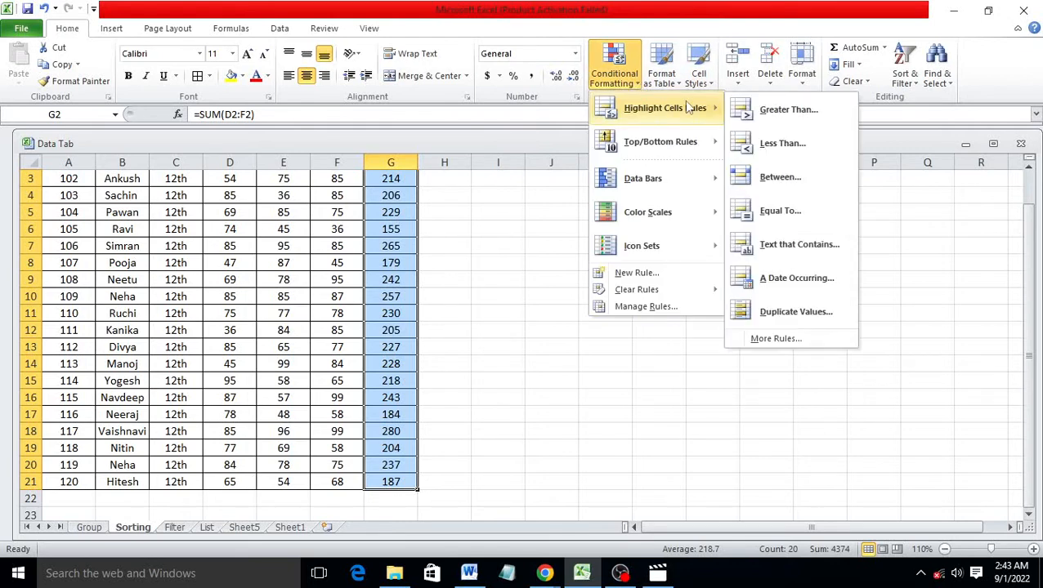
click(784, 115)
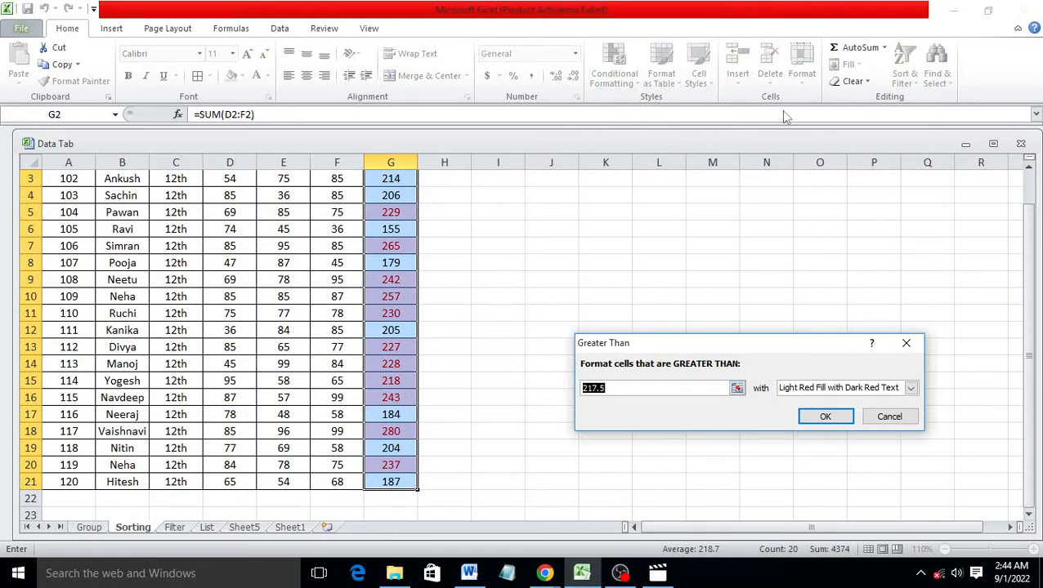
click(654, 387)
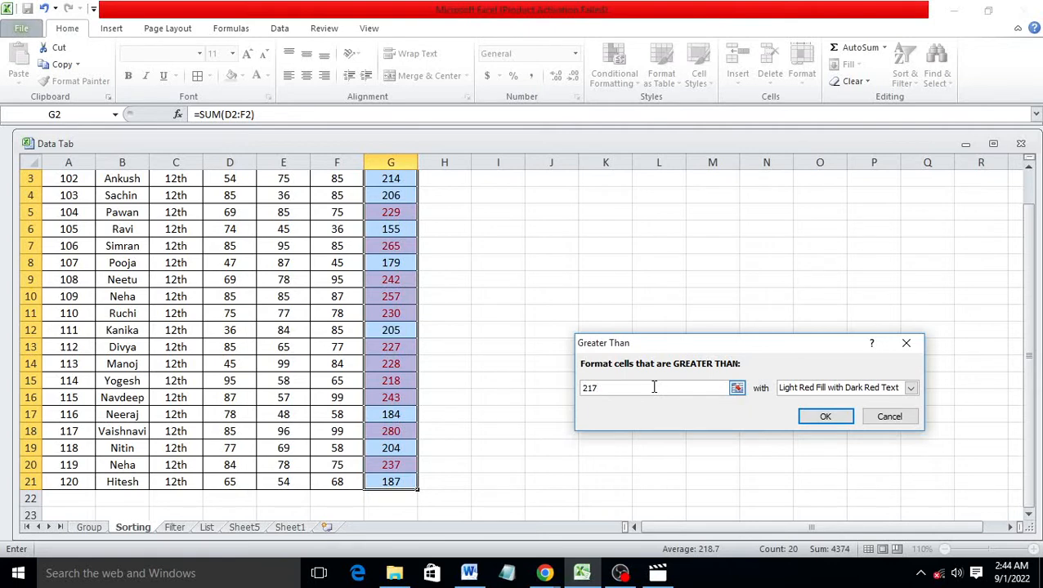
click(910, 389)
click(816, 412)
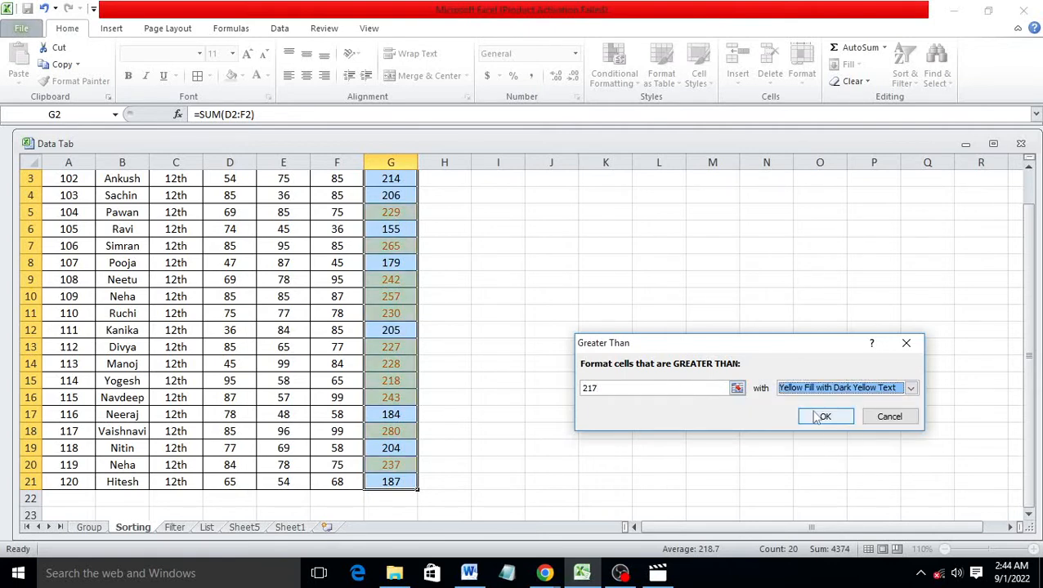
click(825, 418)
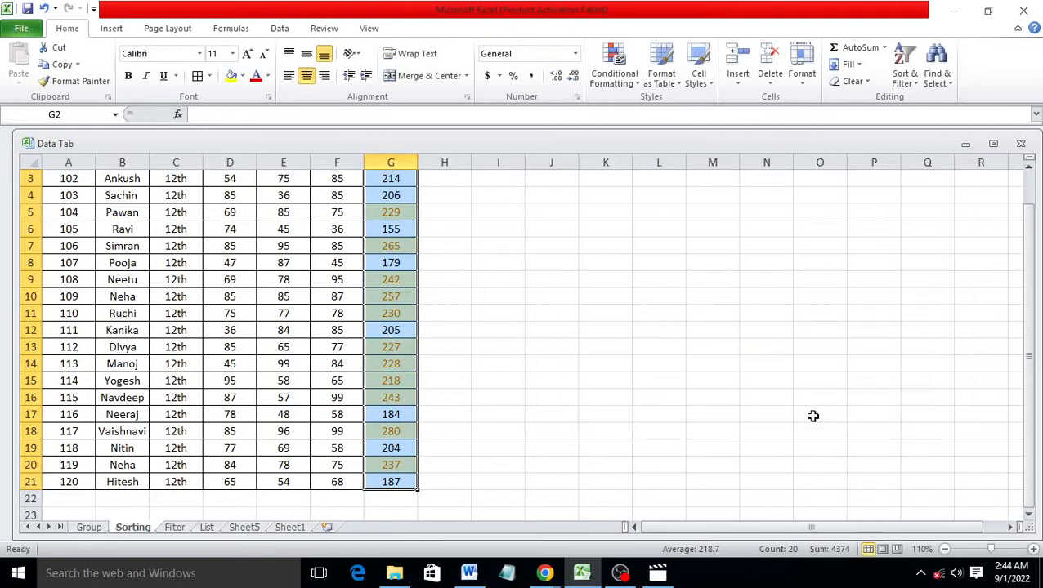
click(626, 80)
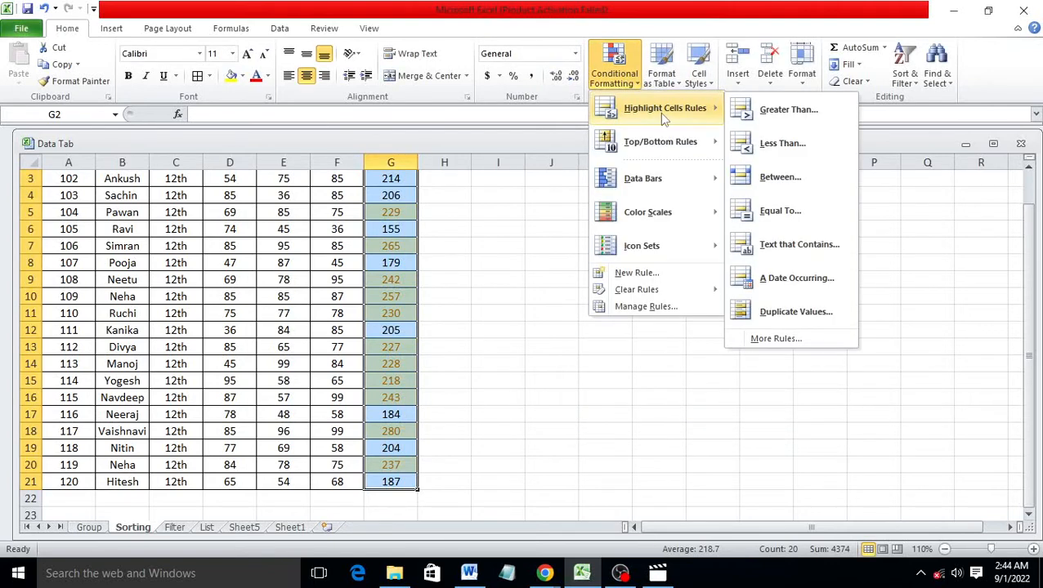
Add a Less Than 217 rule to the Totals using Green Fill with Dark Green Text
click(783, 143)
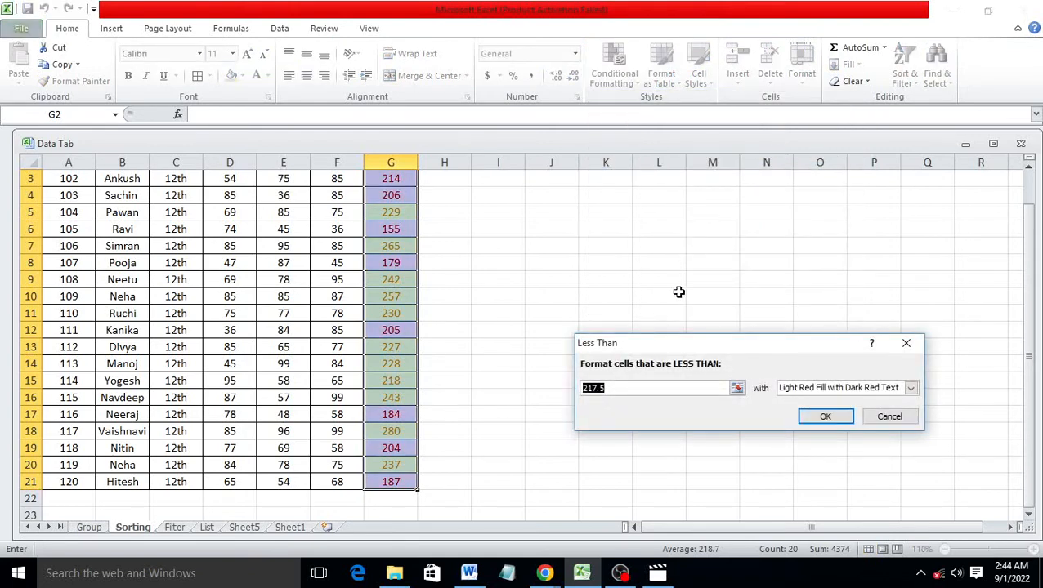
click(644, 391)
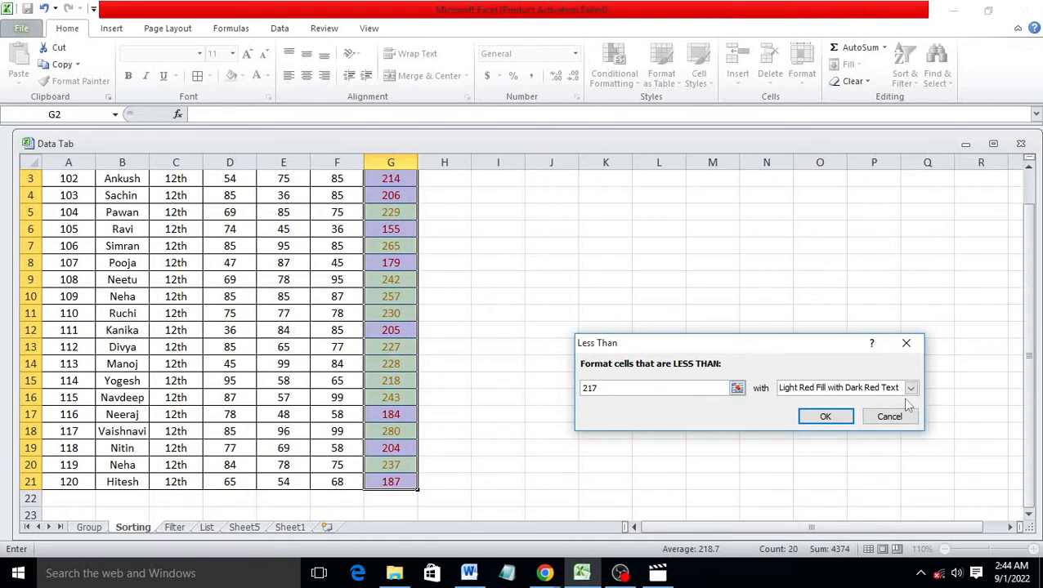
key(BackSpace)
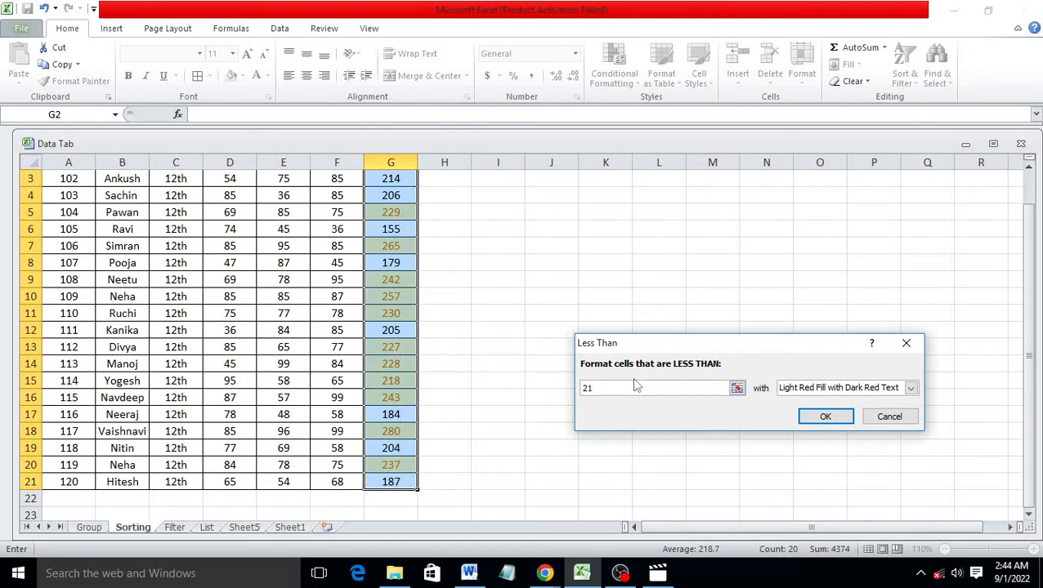
text(7)
click(911, 387)
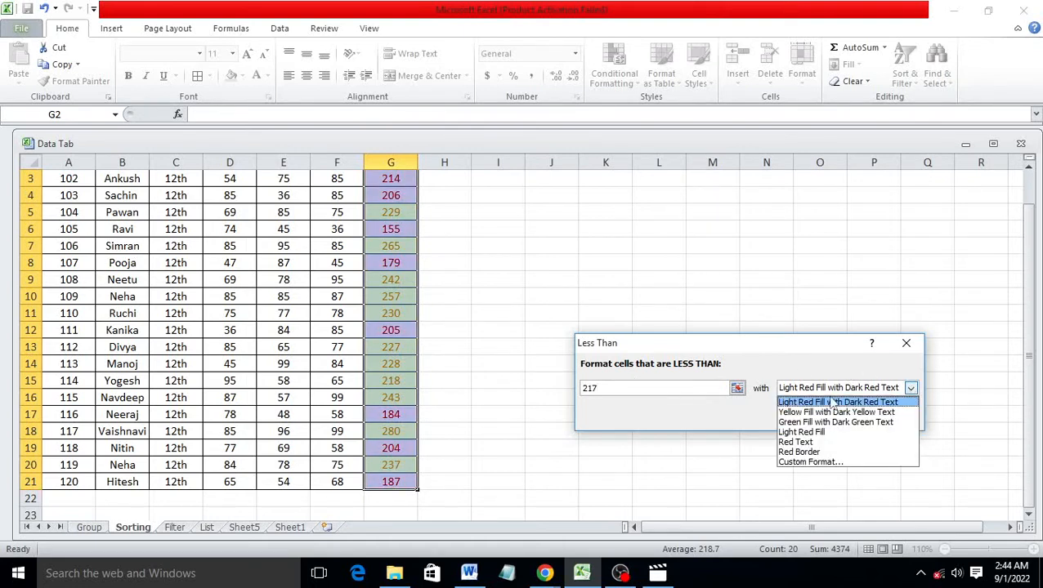
click(807, 421)
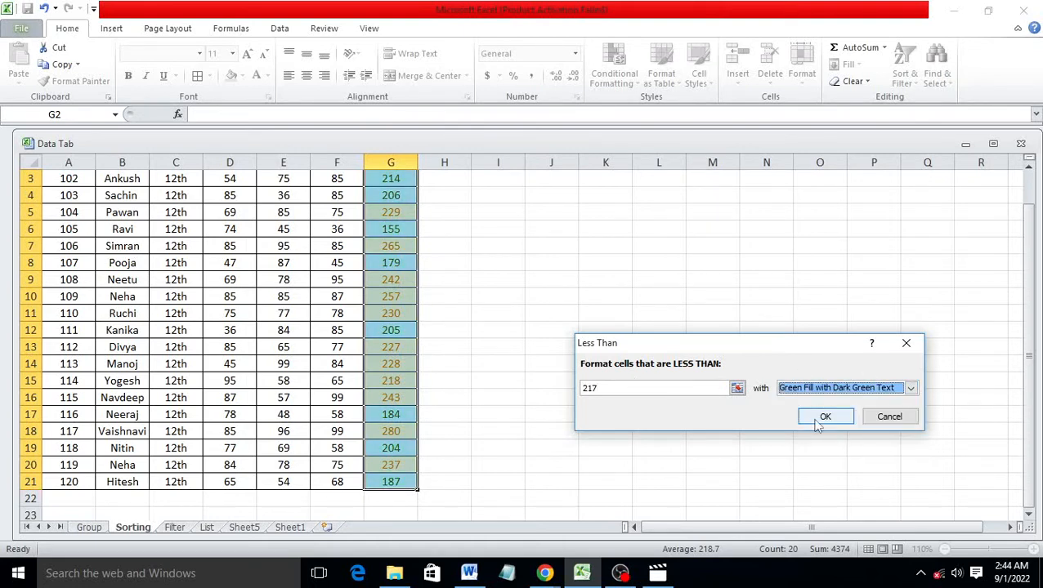
click(825, 417)
scroll(493, 379, up, 1)
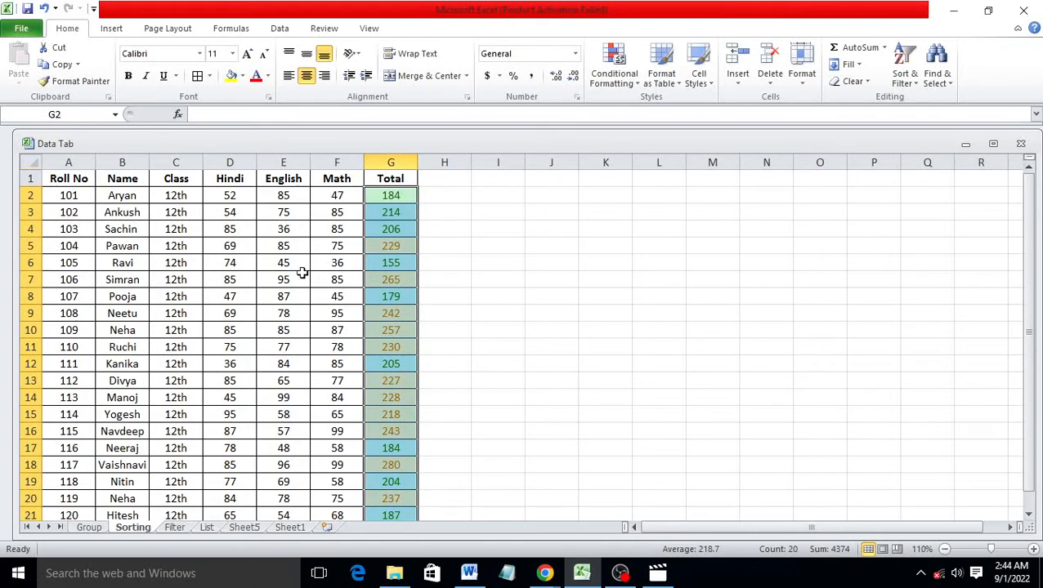
Select the student table A1:G21 and bring up the Data ribbon
click(262, 294)
drag(56, 174, 381, 484)
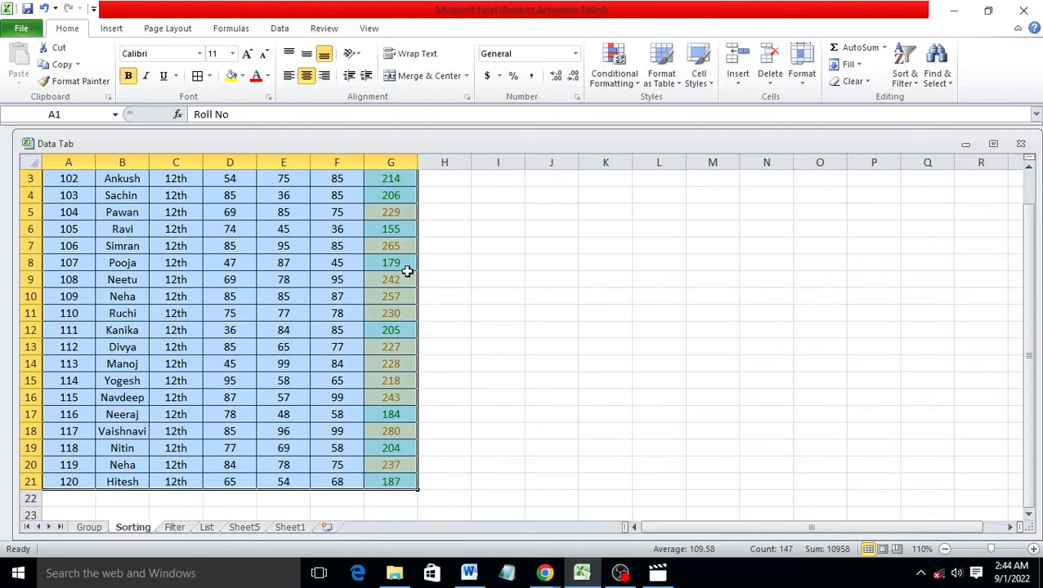
click(273, 28)
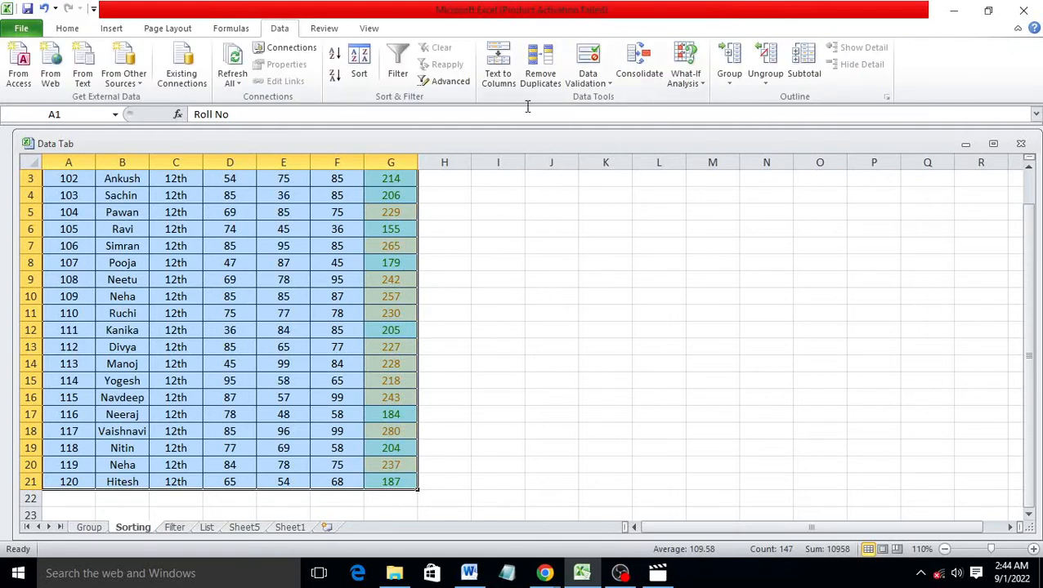
In Custom Sort, sort by Total on Cell Color with yellow on top
click(367, 83)
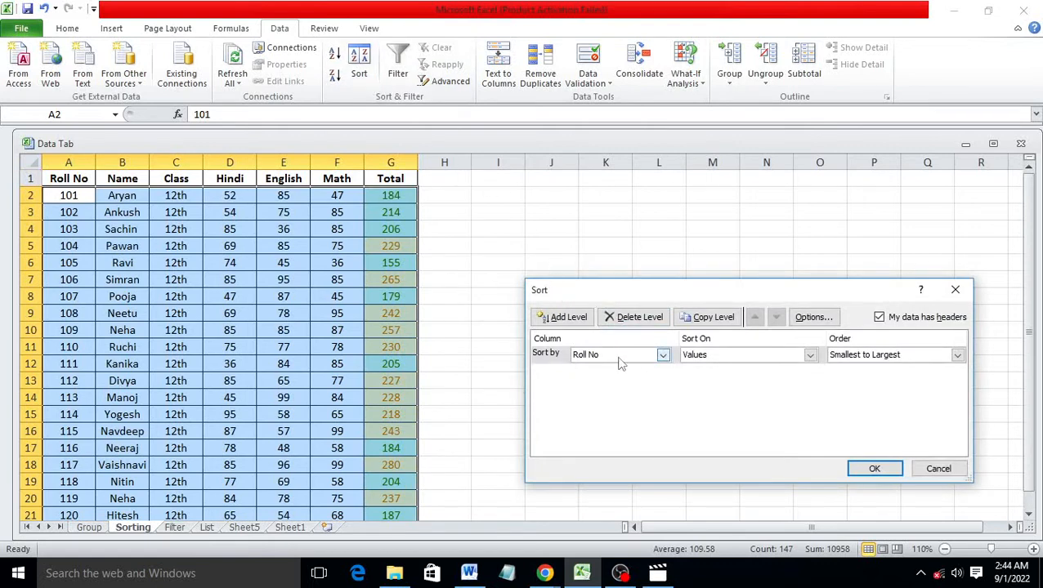
click(663, 355)
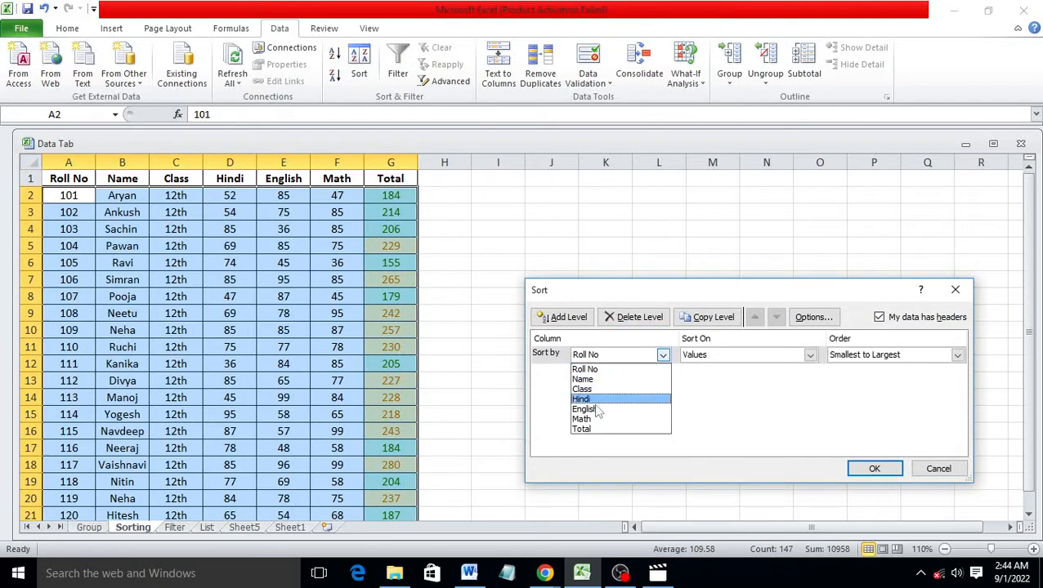
click(638, 430)
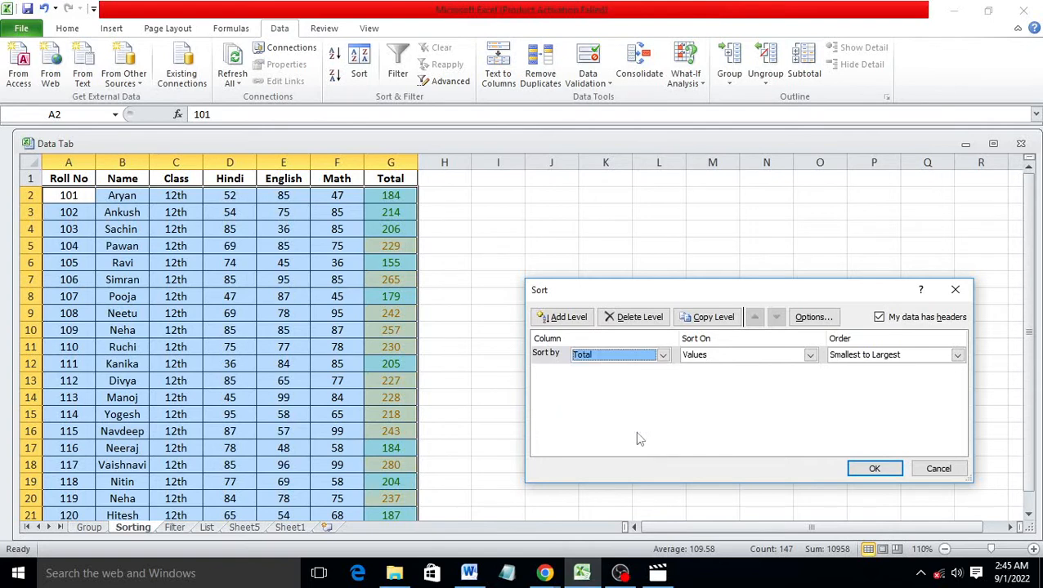
click(809, 356)
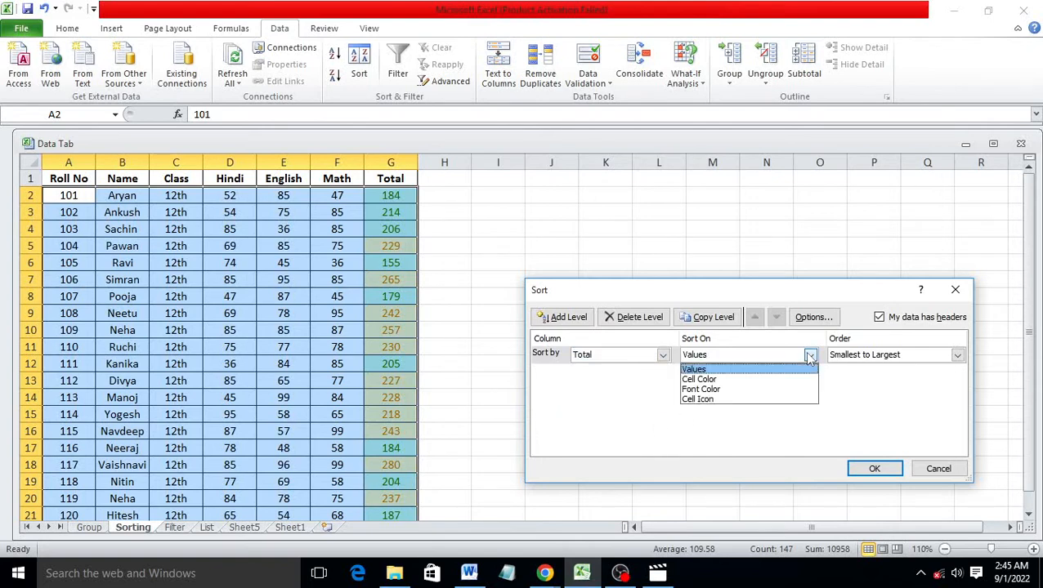
click(745, 379)
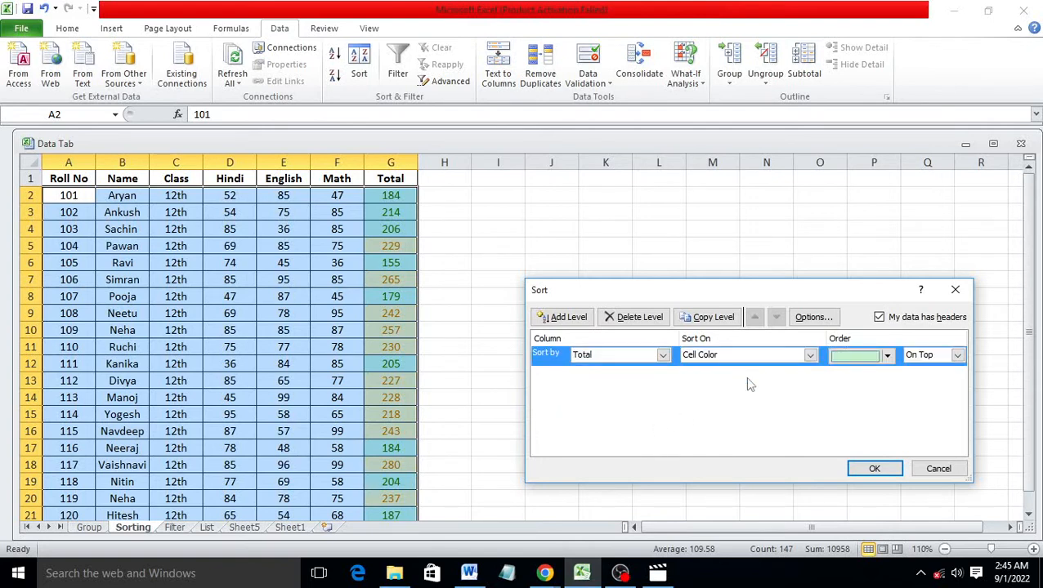
click(886, 356)
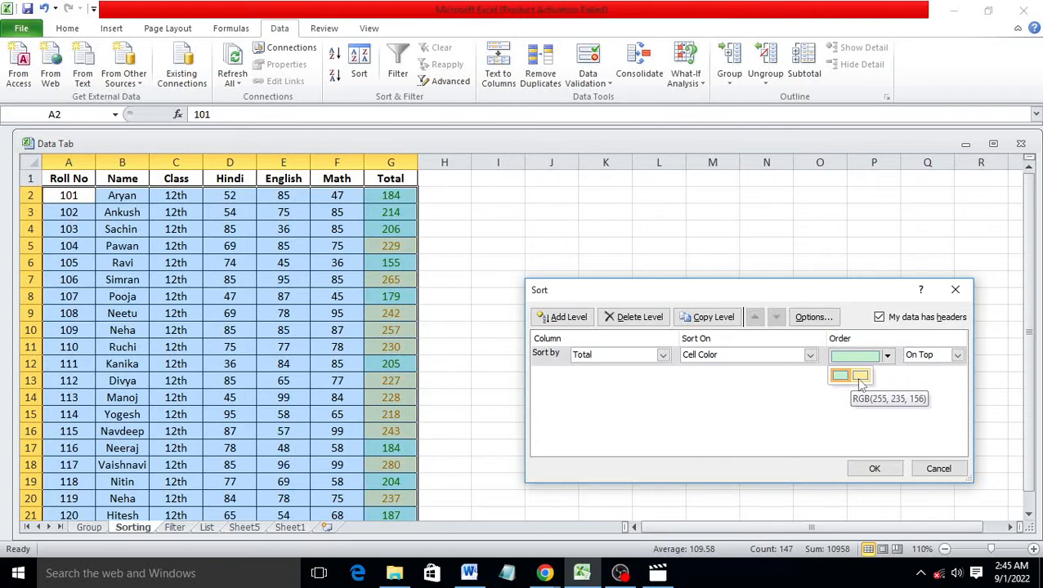
click(861, 381)
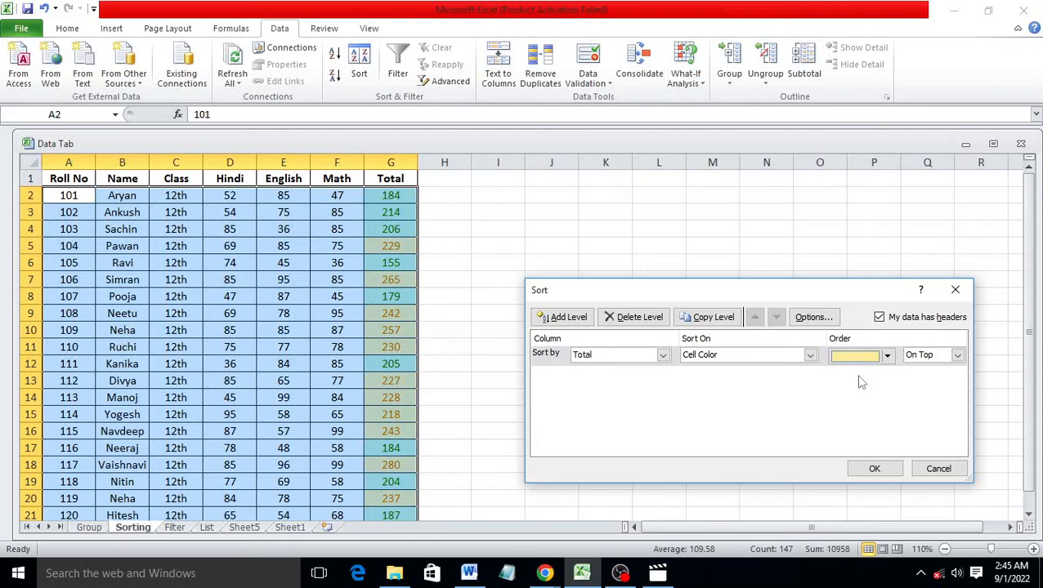
Add a second Total cell-colour level for green and apply the sort
click(572, 317)
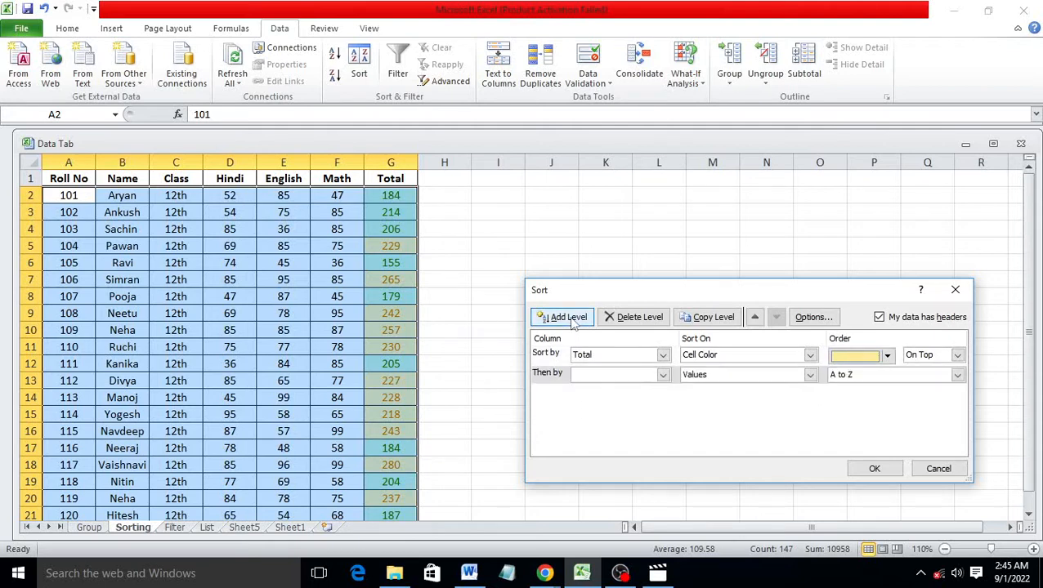
click(663, 374)
click(603, 449)
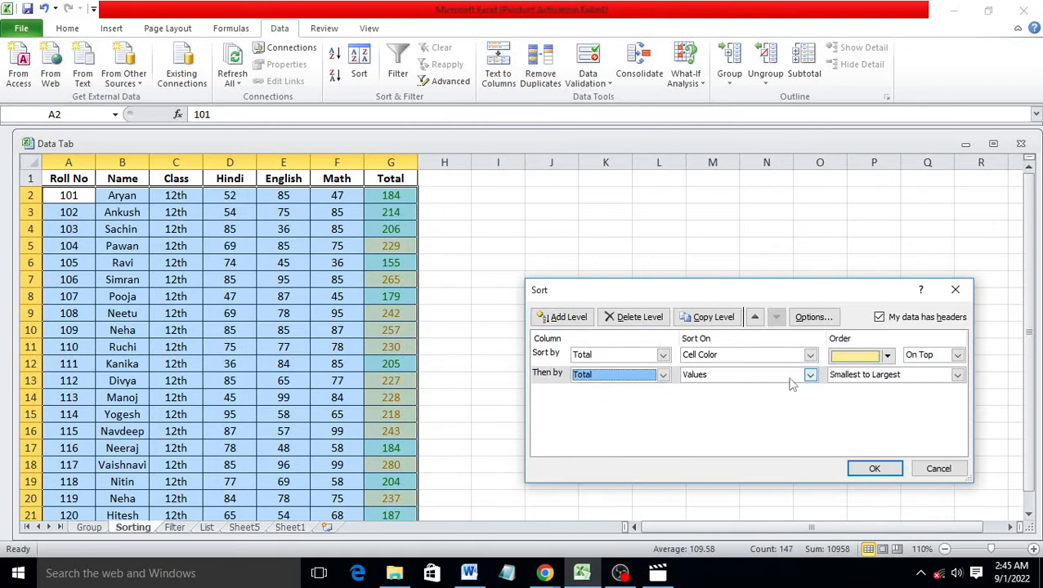
click(810, 376)
click(728, 398)
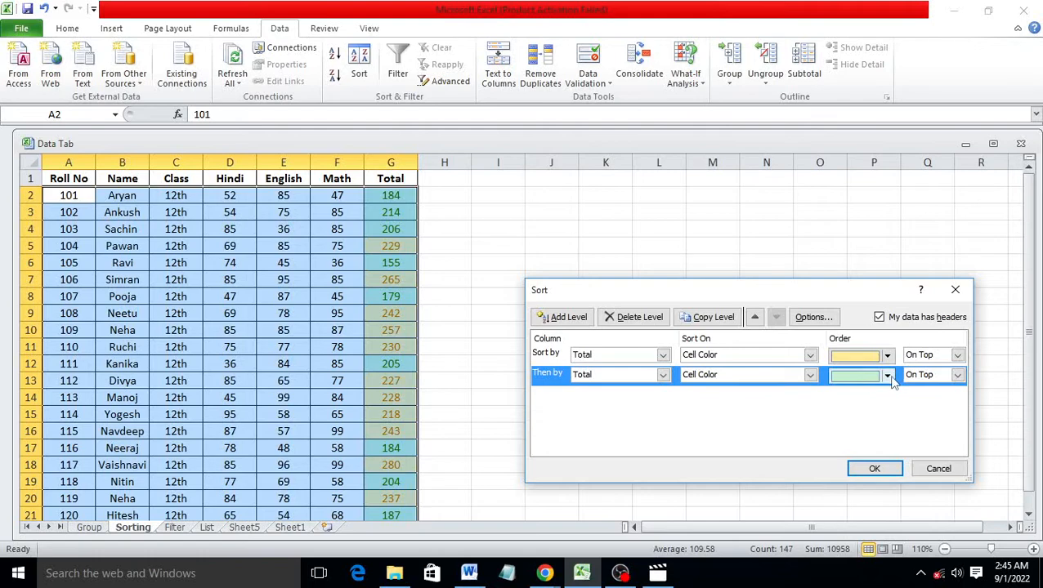
click(873, 467)
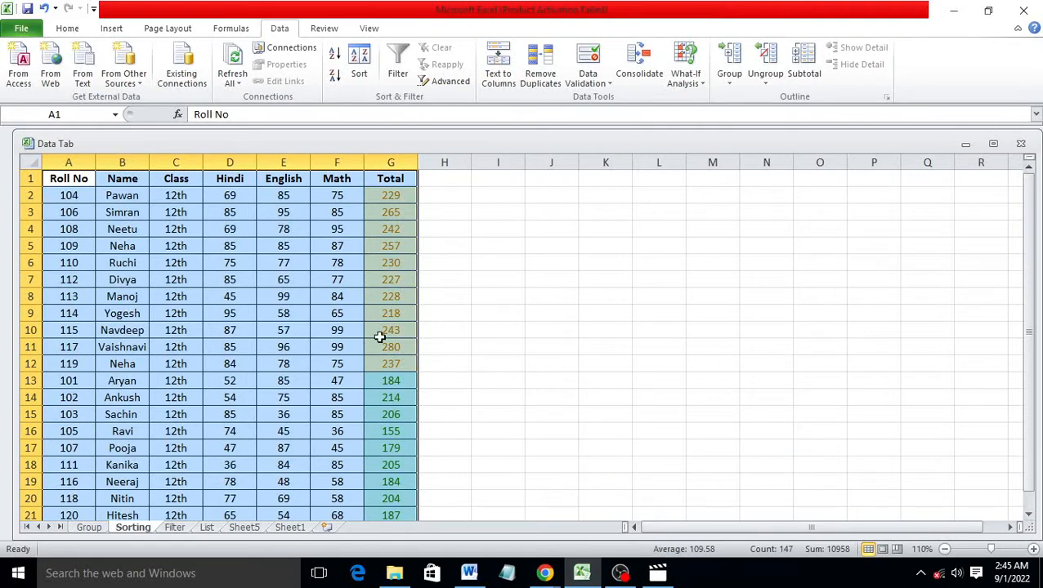
Deselect the sorted table and switch to the Filter sheet
click(337, 346)
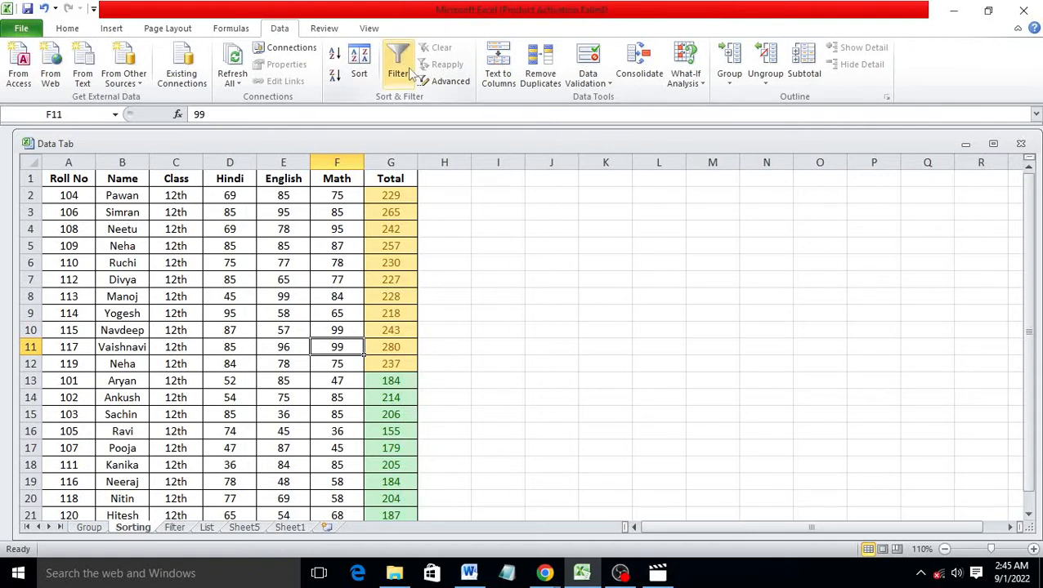
click(185, 528)
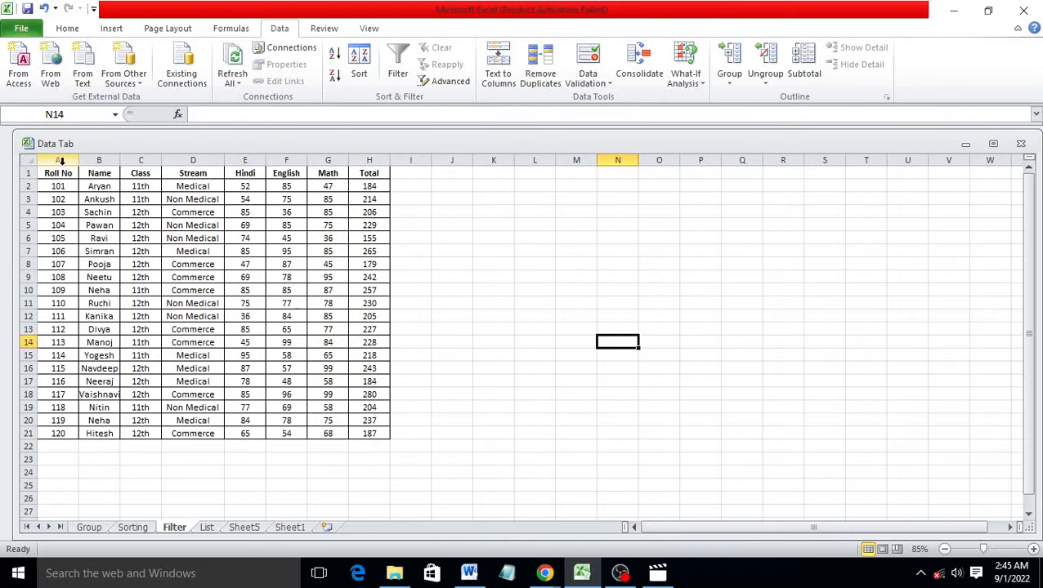
Zoom the sheet to 110%, select headers B1:H1 and apply Data > Filter
drag(55, 169, 376, 432)
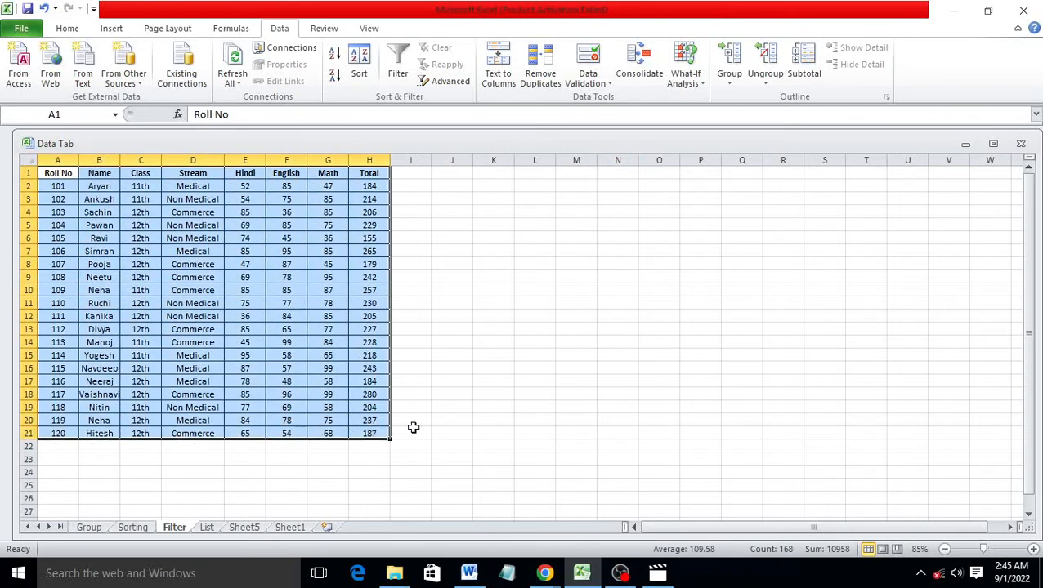
click(477, 433)
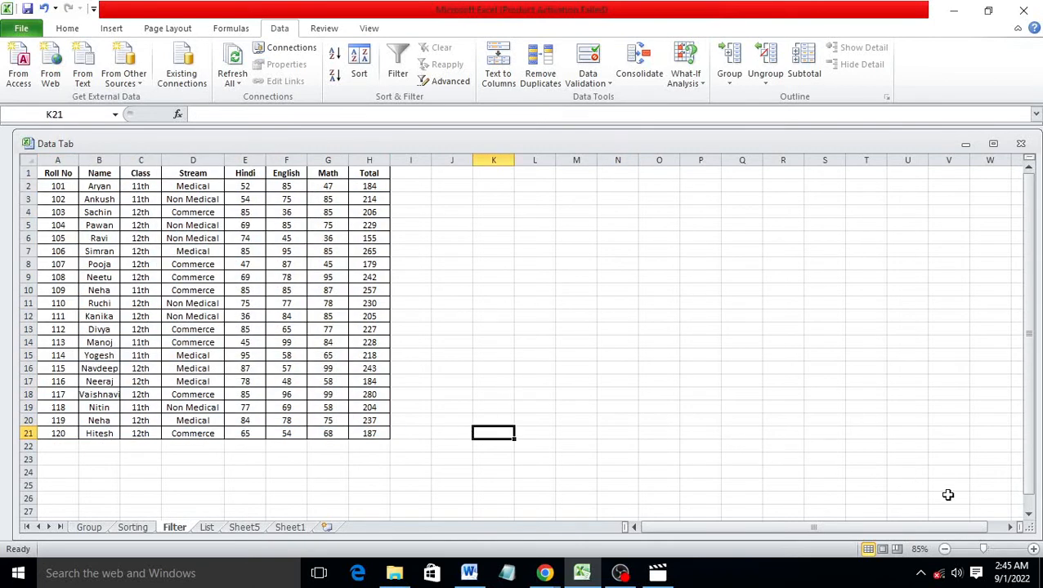
click(1033, 549)
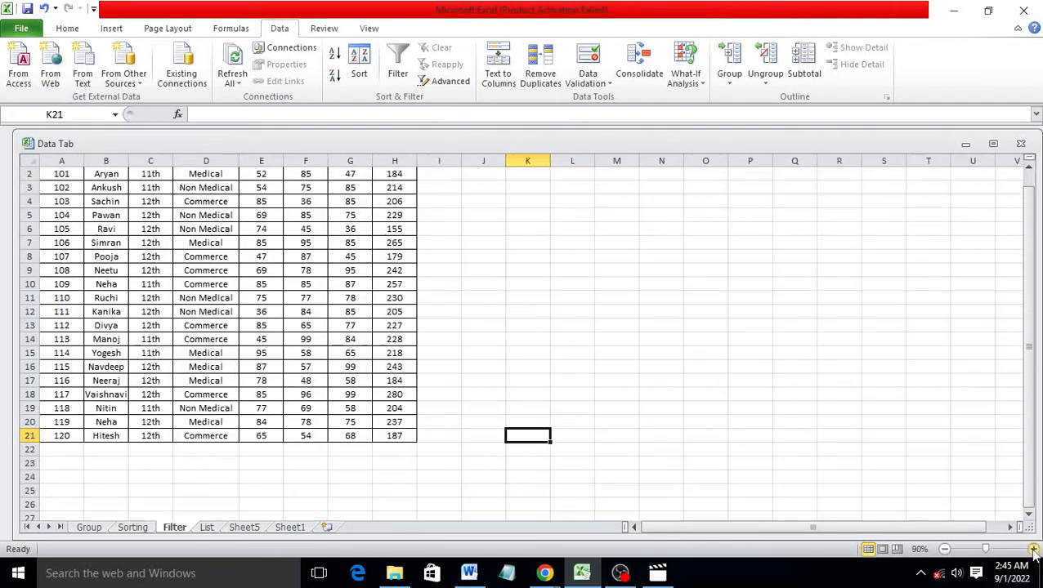
click(1033, 549)
click(1033, 549)
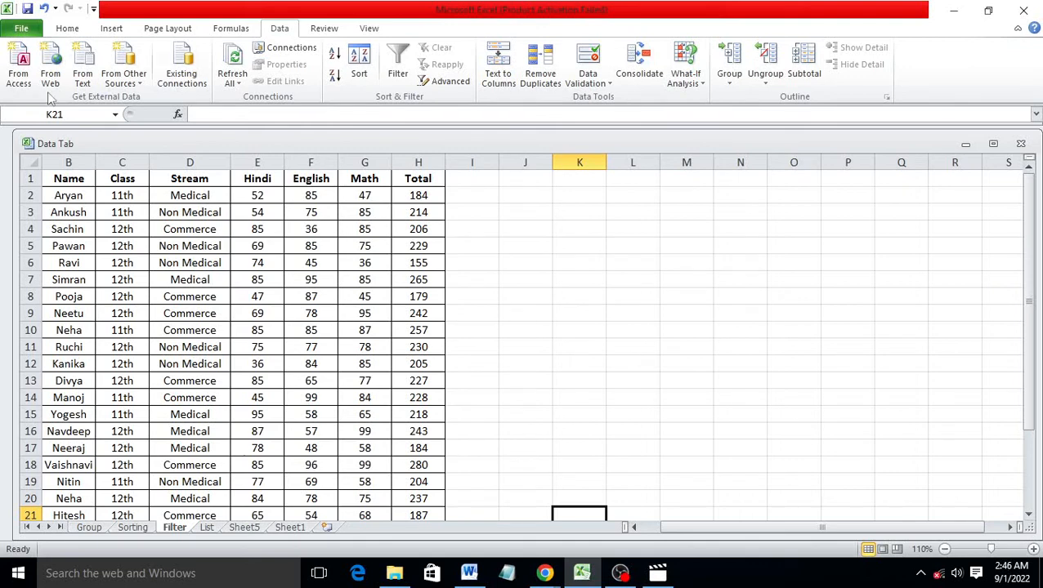
click(73, 180)
drag(75, 179, 415, 183)
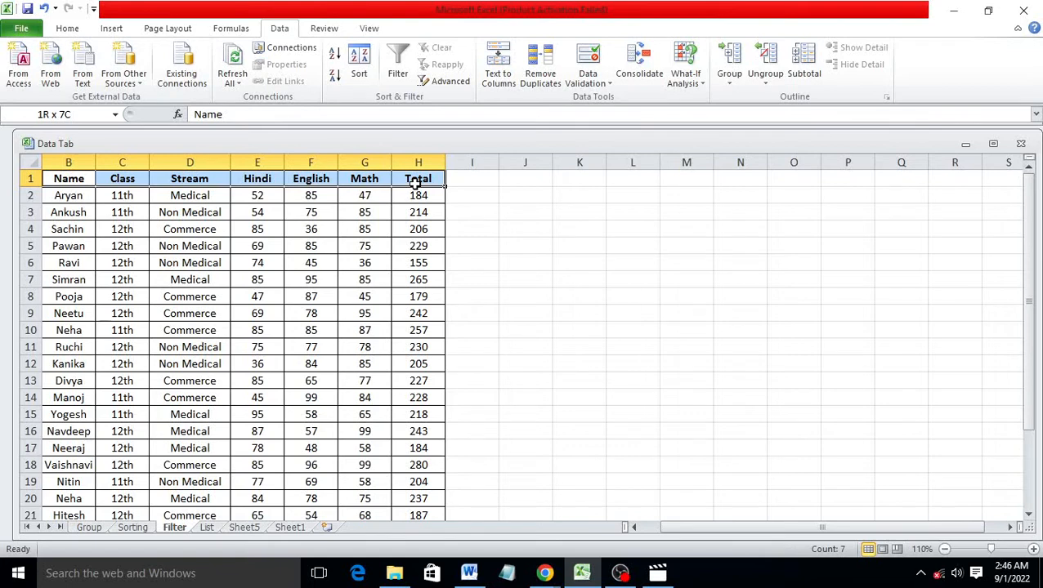
click(400, 62)
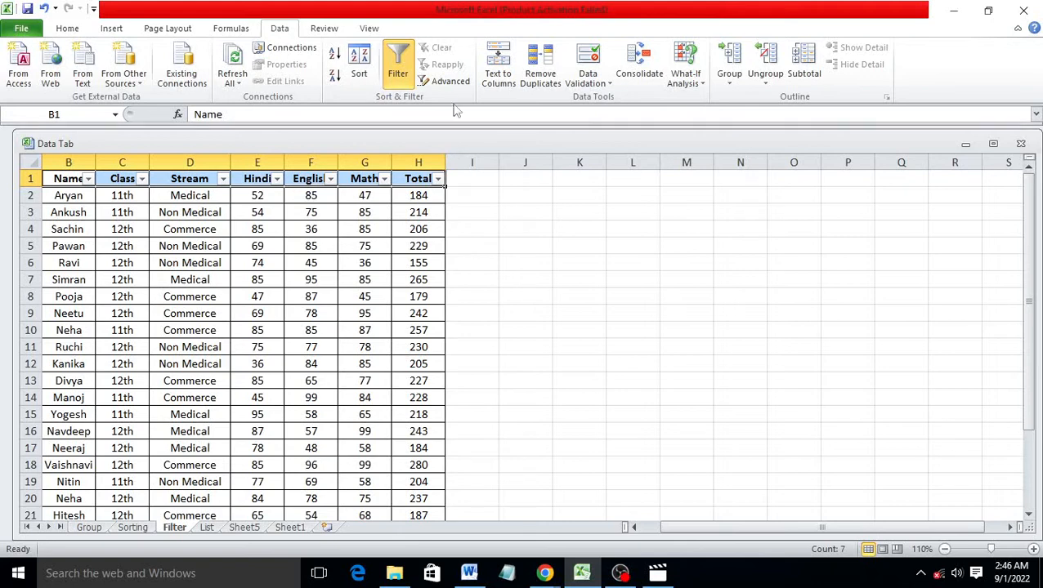
click(142, 182)
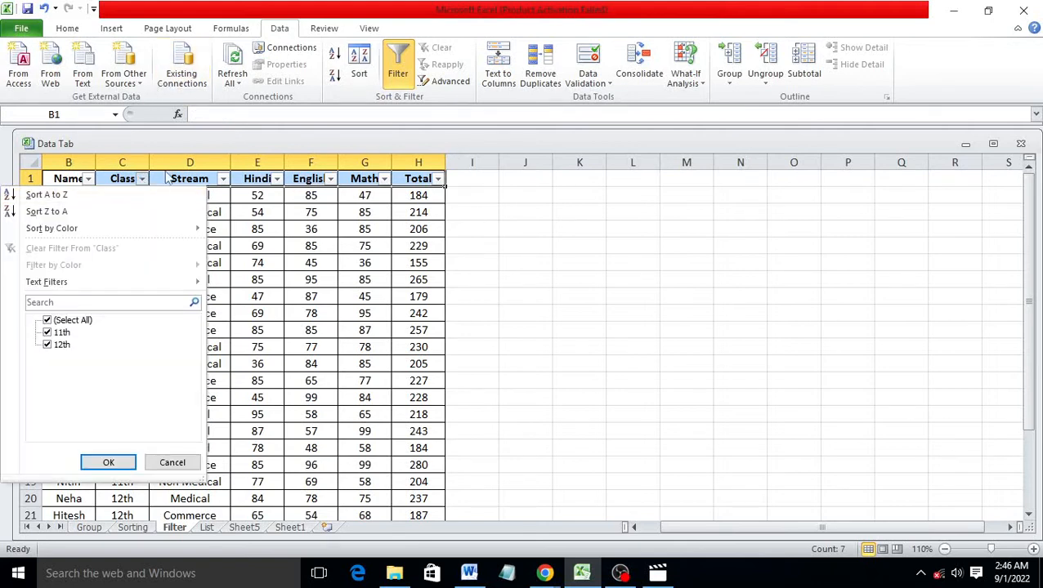
click(46, 321)
click(47, 333)
click(120, 463)
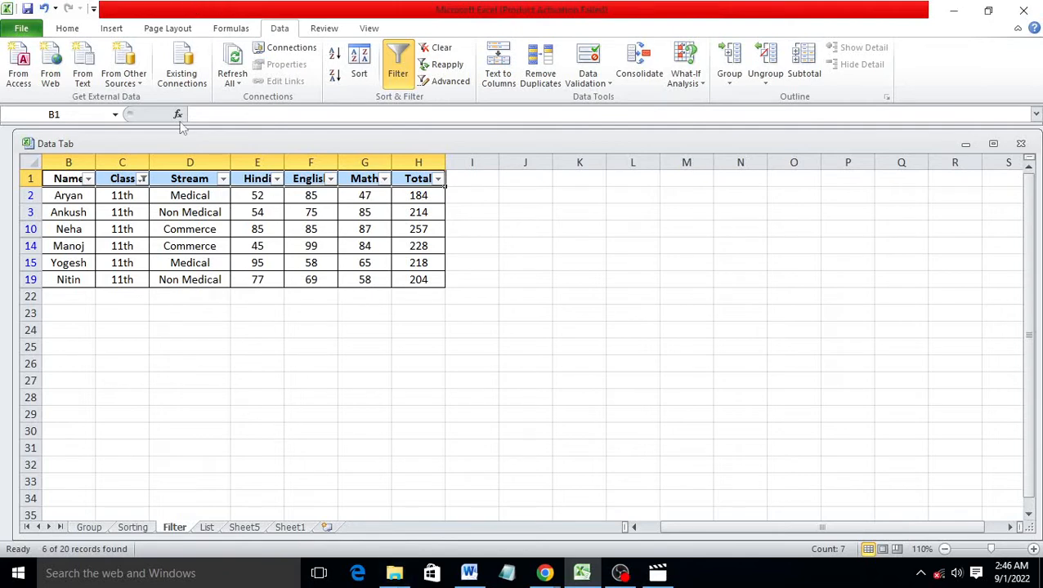
click(143, 180)
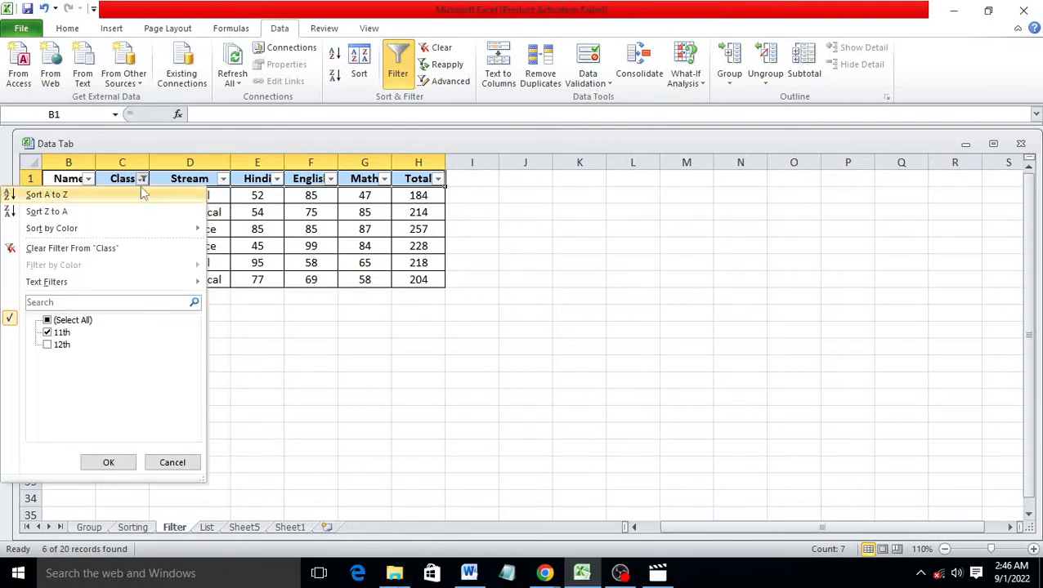
click(48, 345)
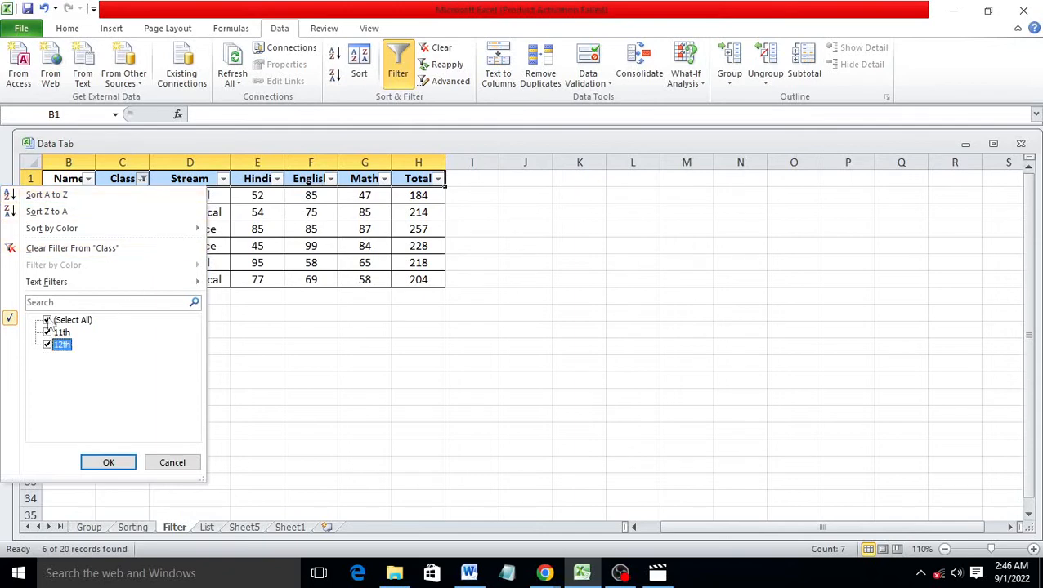
click(109, 463)
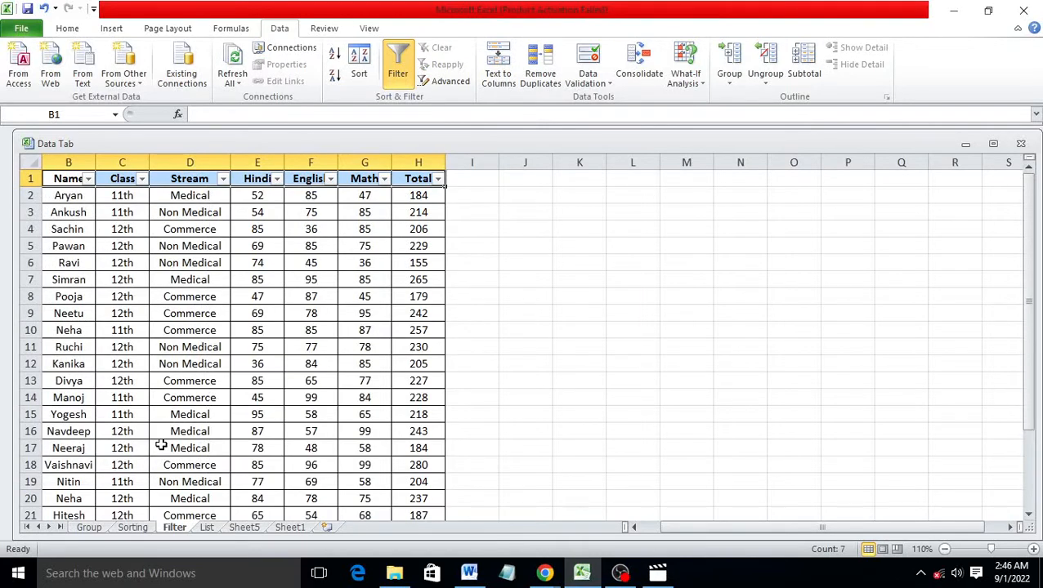
click(88, 179)
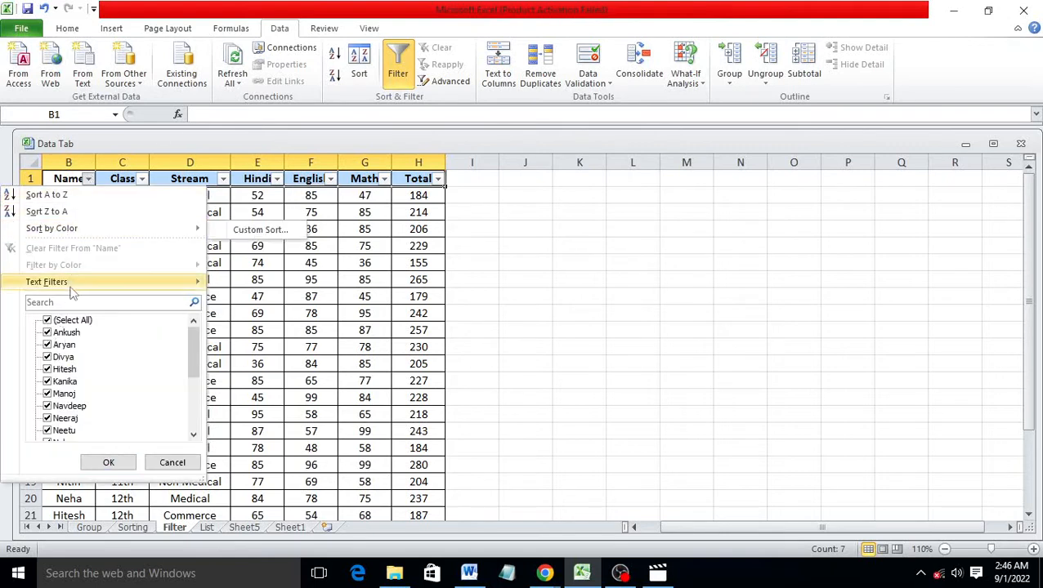
mouse_move(72, 288)
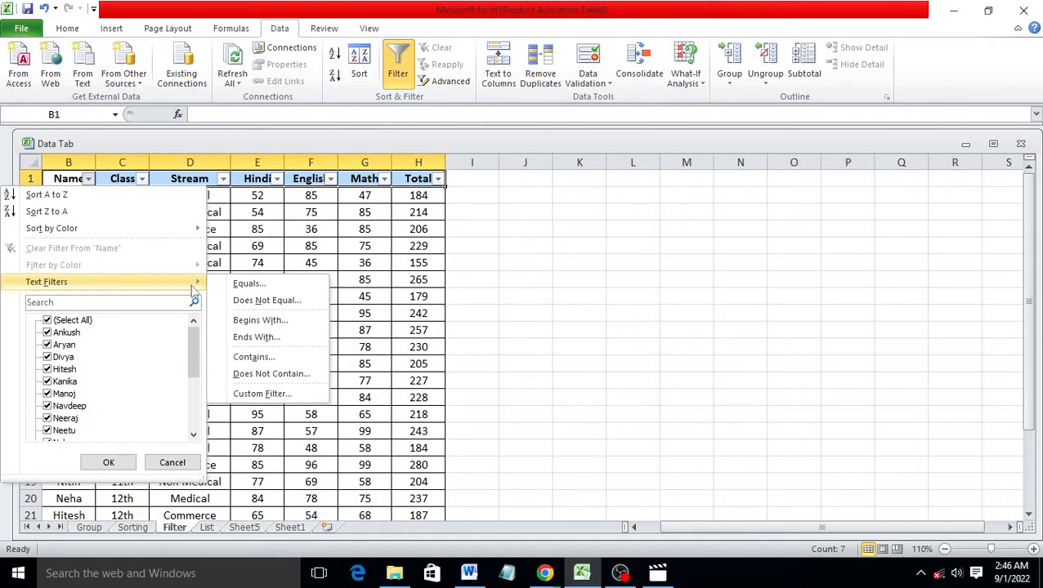
click(260, 321)
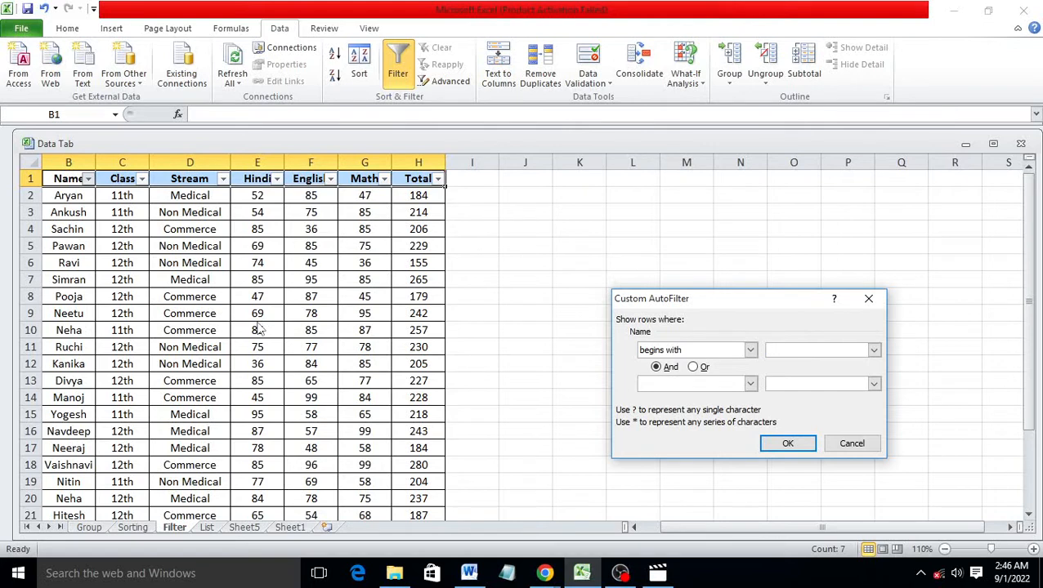
click(787, 444)
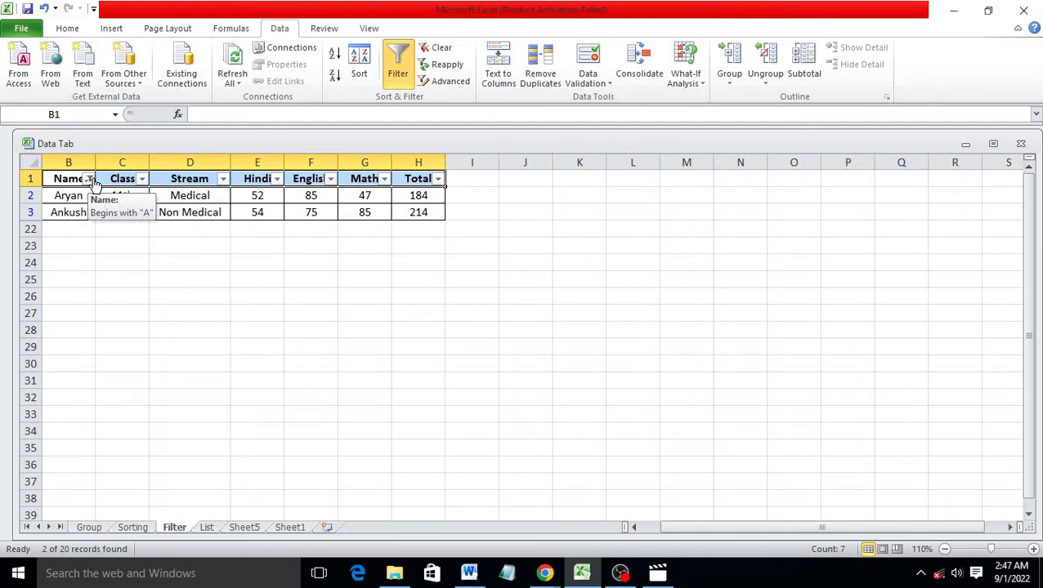
click(441, 49)
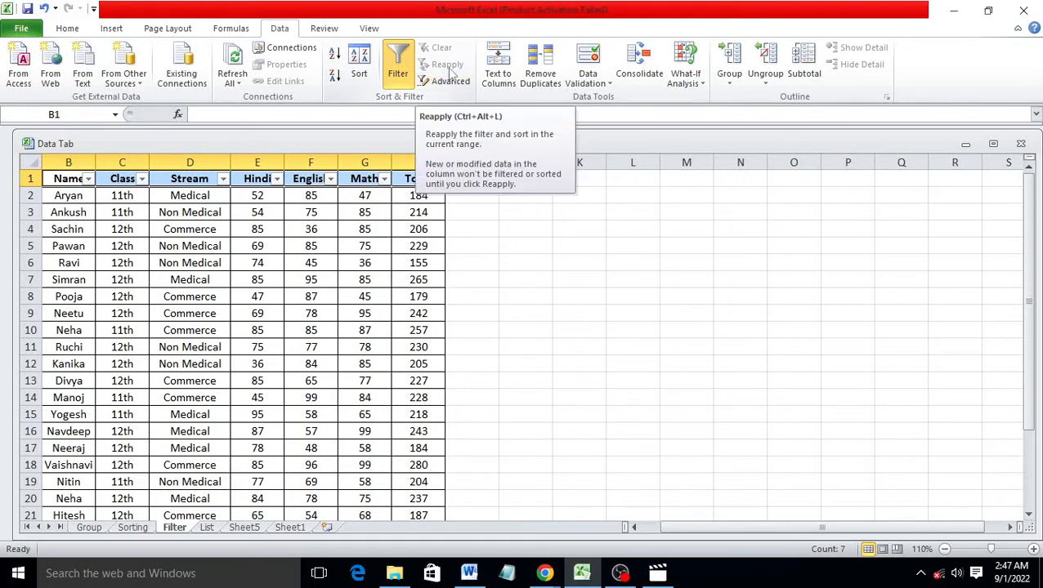
Apply an Ends With 'a' text filter to Name, after cancelling a Begins With attempt
click(406, 267)
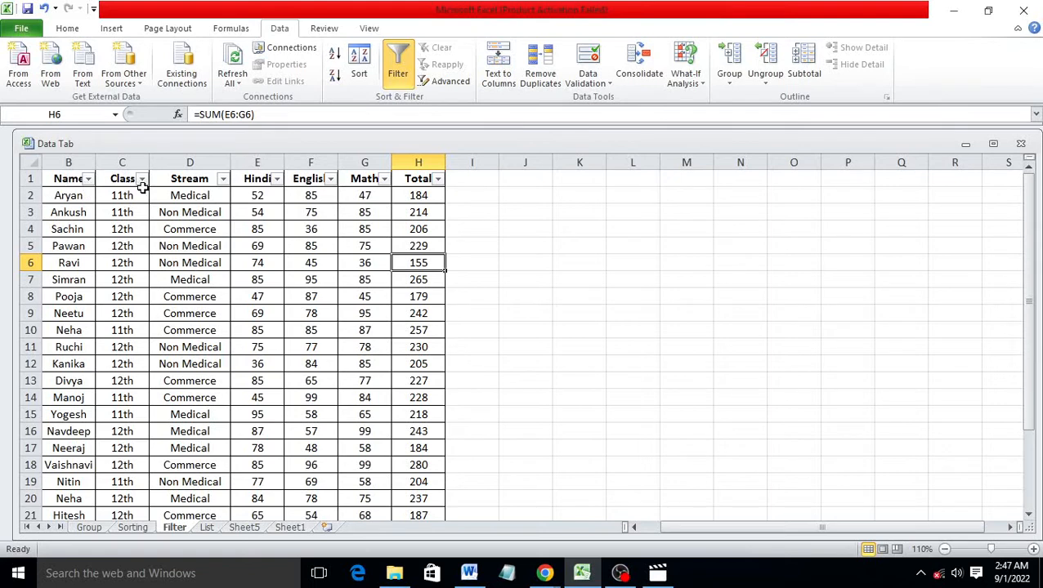
click(87, 179)
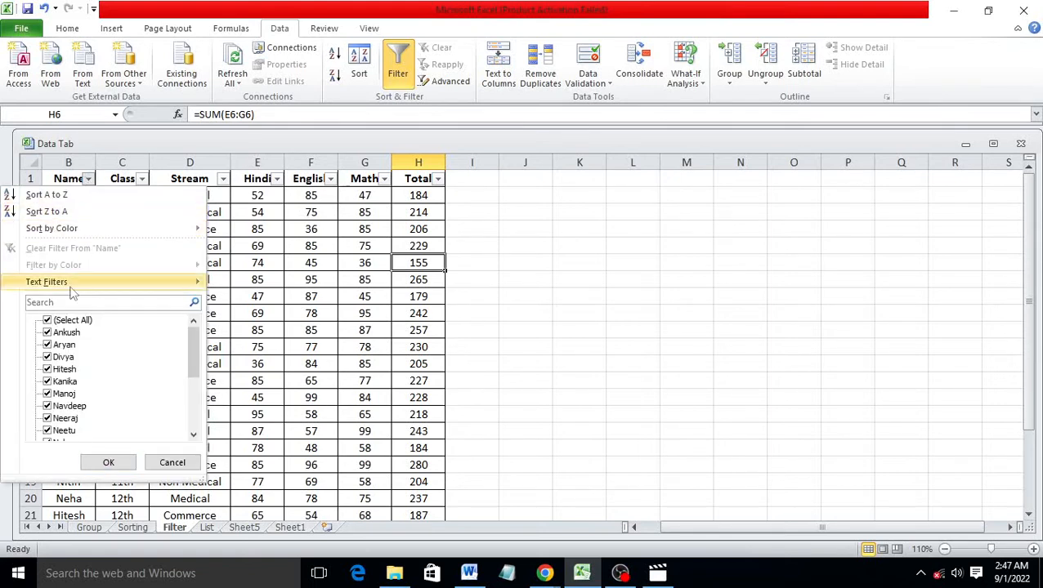
mouse_move(123, 284)
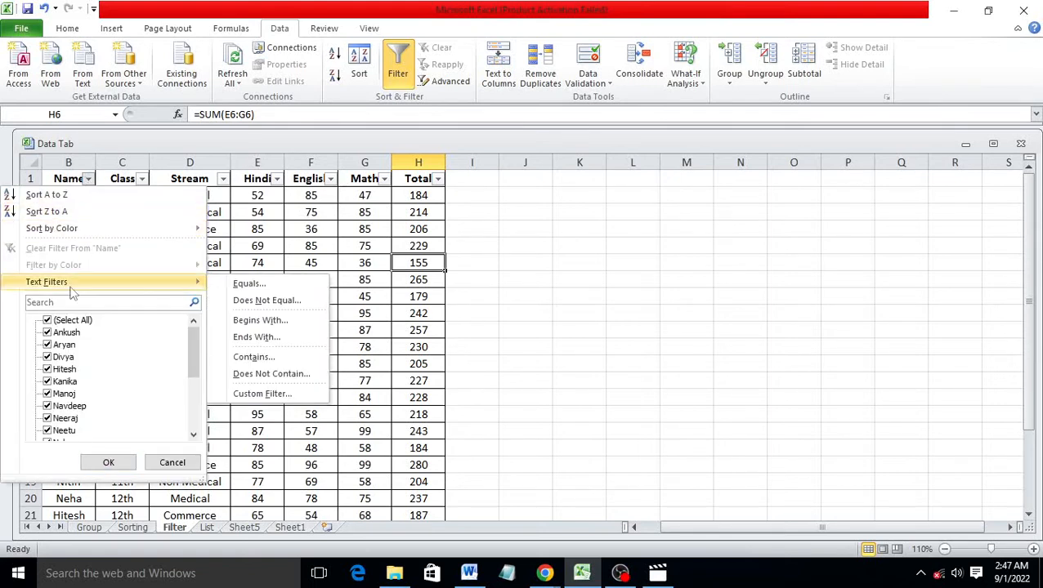
click(290, 320)
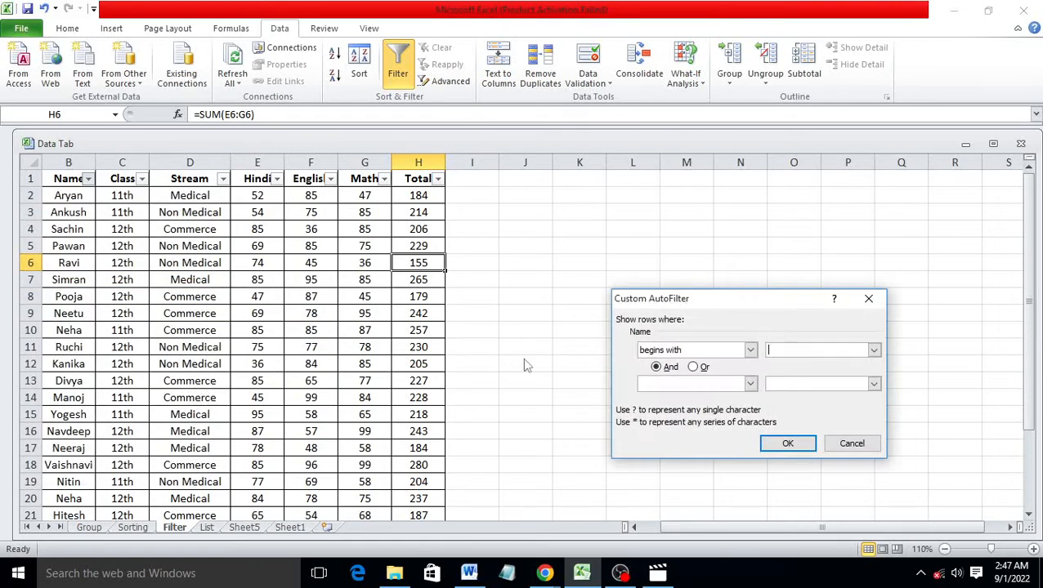
click(869, 299)
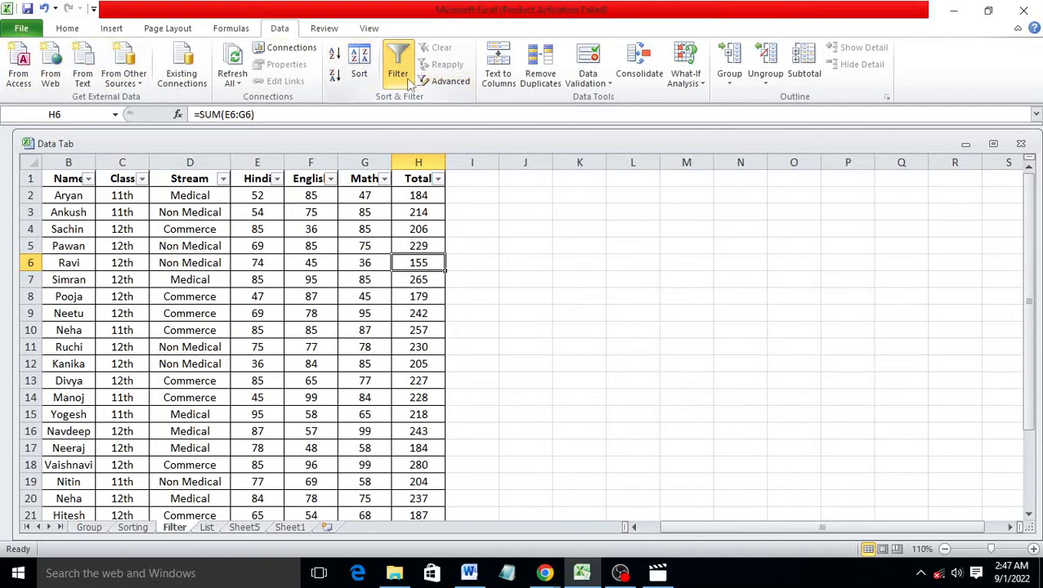
click(87, 179)
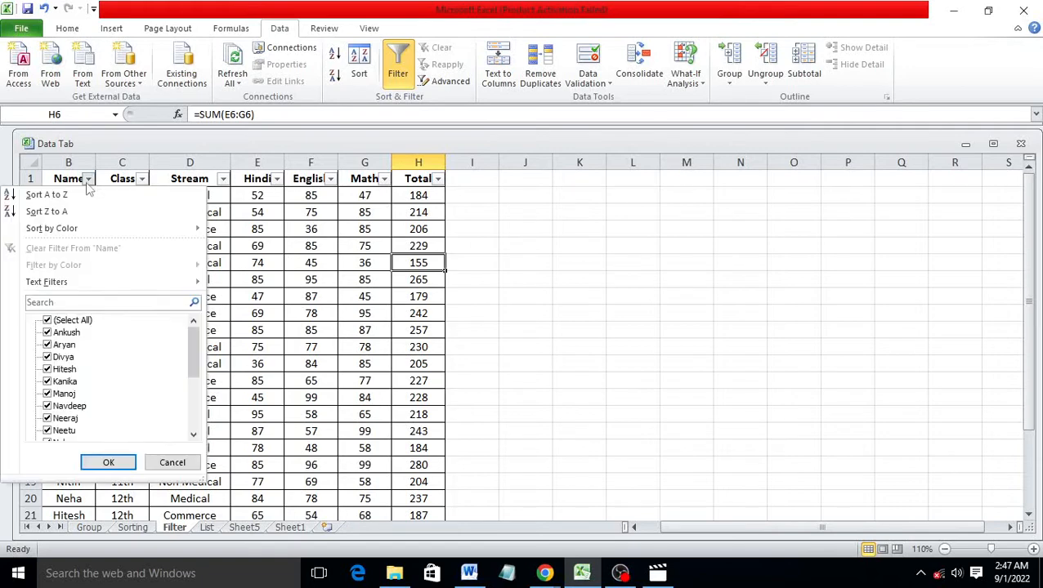
mouse_move(50, 282)
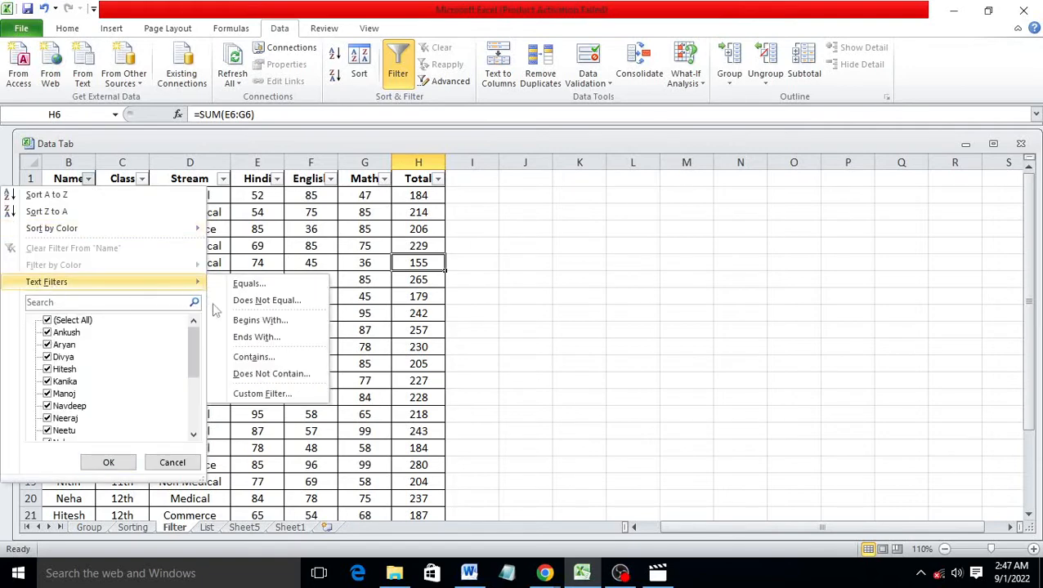
click(268, 337)
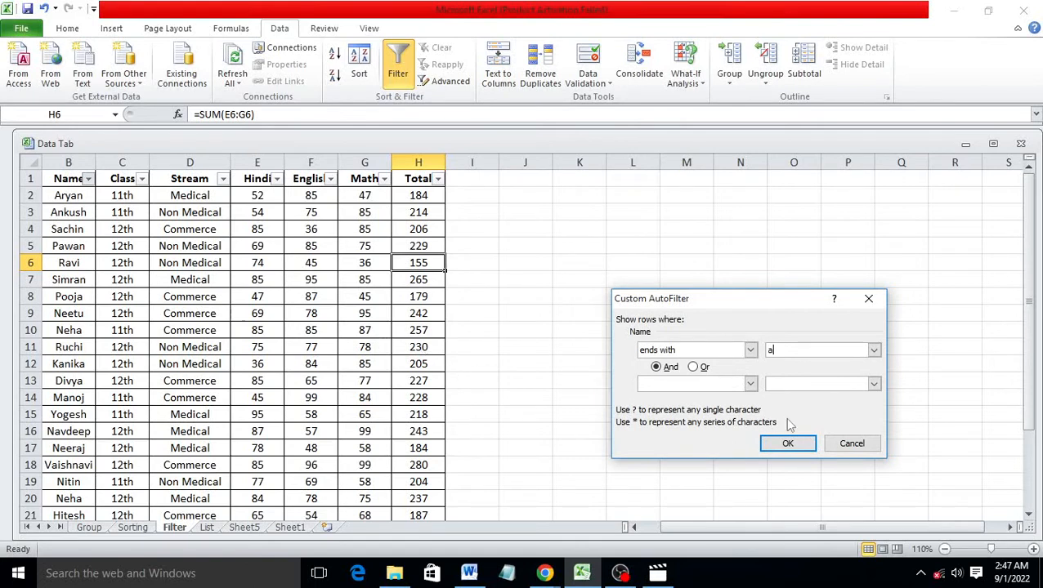
click(790, 445)
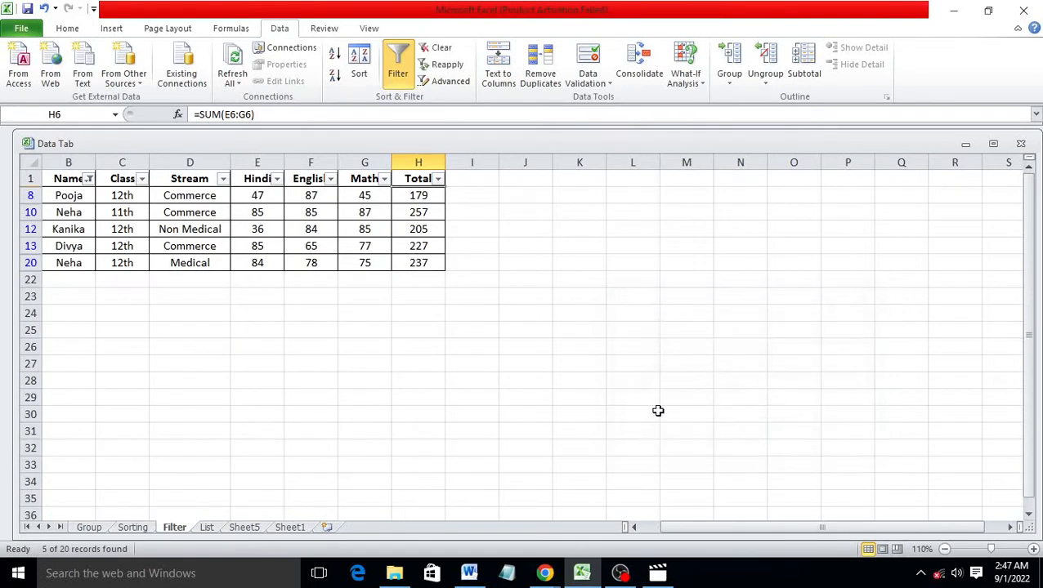
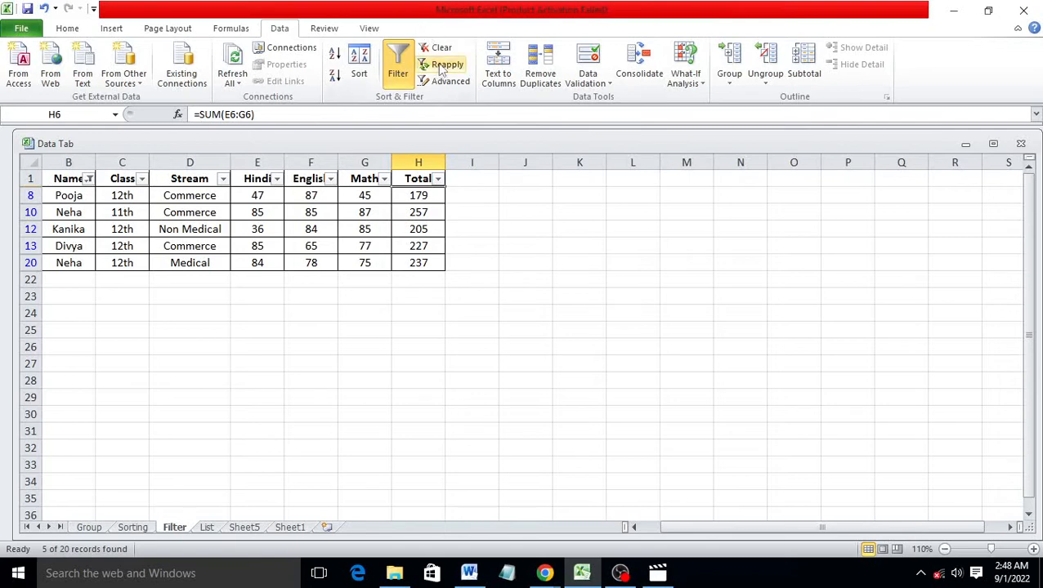
Clear the Name filter to show all 20 records, then sort the table A to Z by Name
click(441, 49)
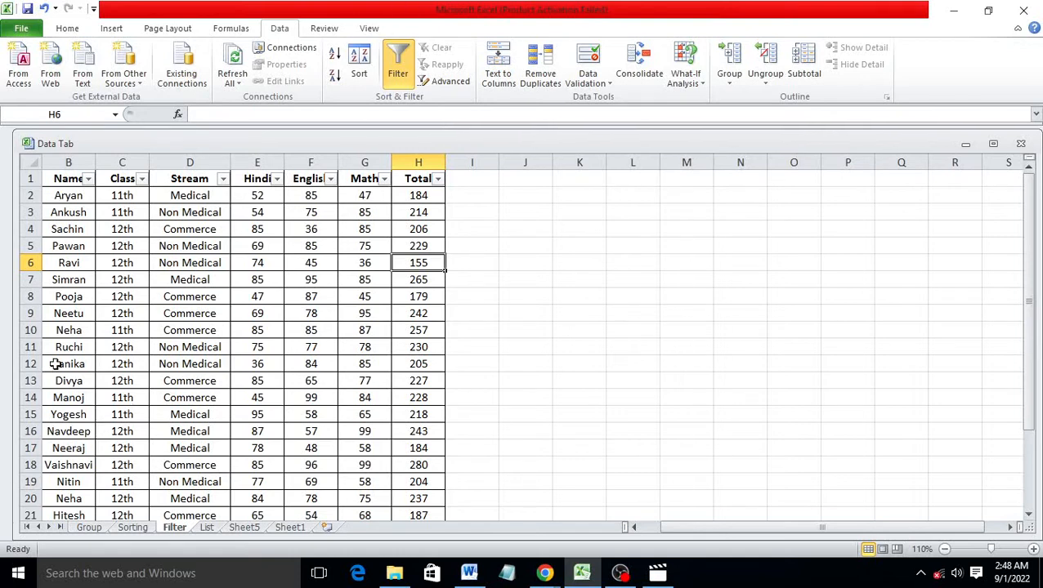
drag(58, 178, 428, 483)
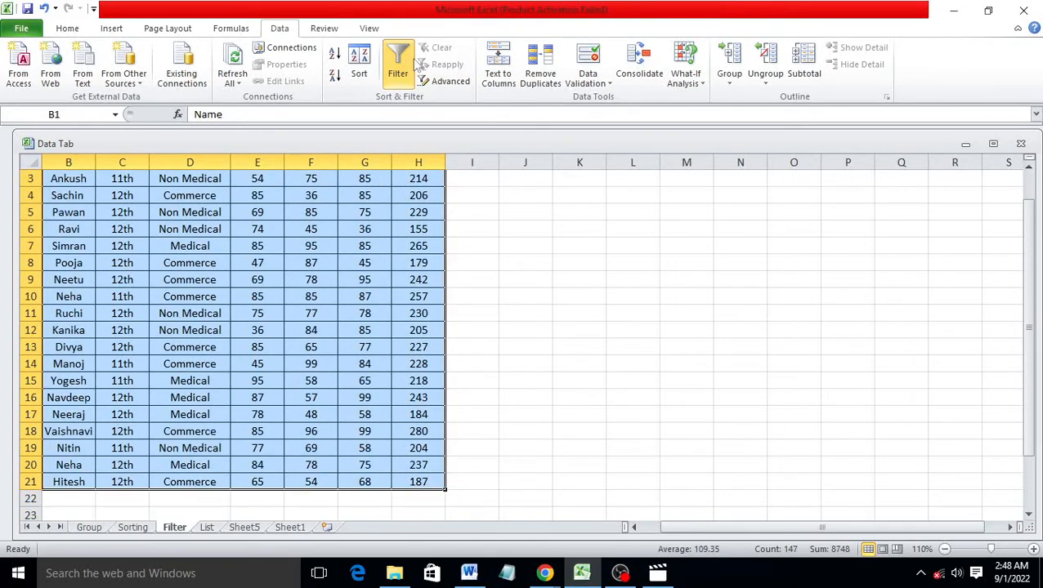
scroll(198, 313, up, 1)
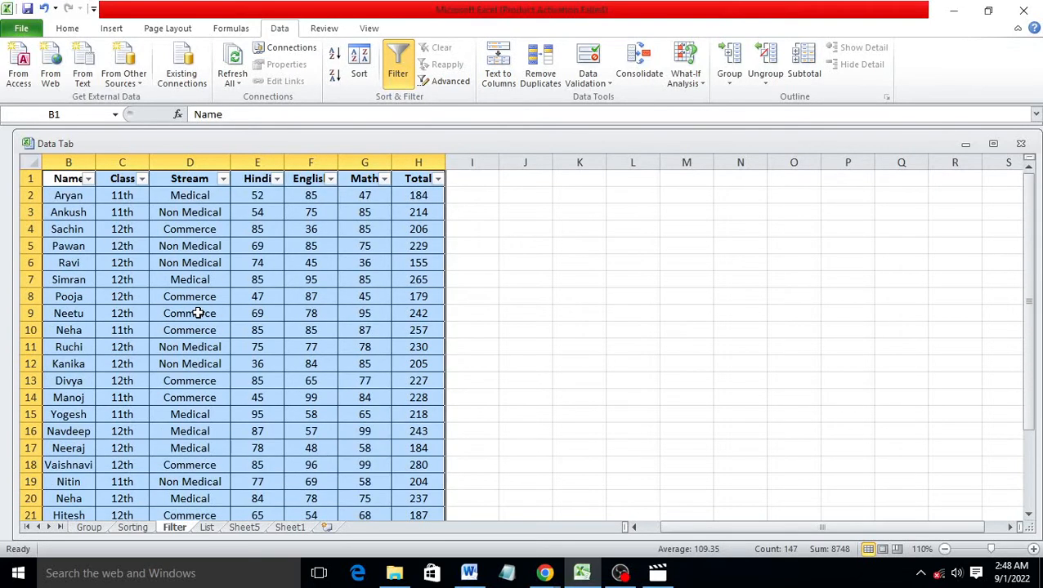
click(88, 179)
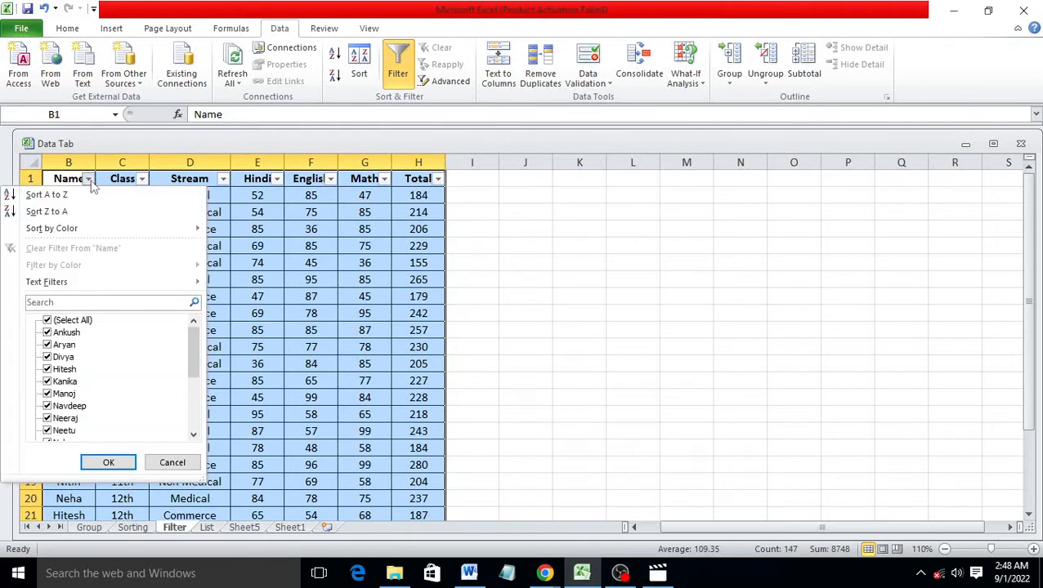
click(46, 196)
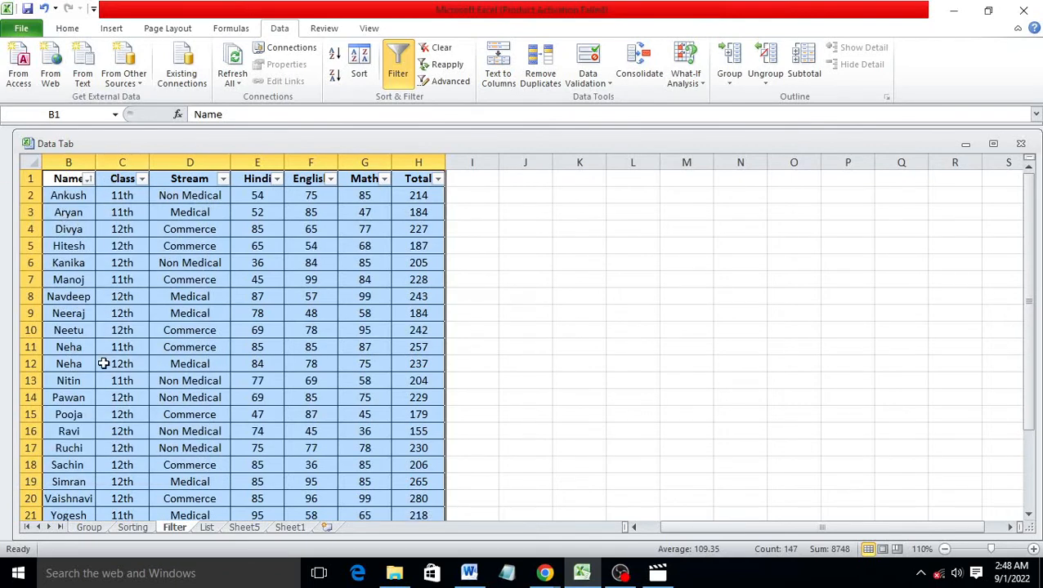
Apply All Borders to rows 21–22 (B21:H22) so the new row is bordered
scroll(88, 304, down, 3)
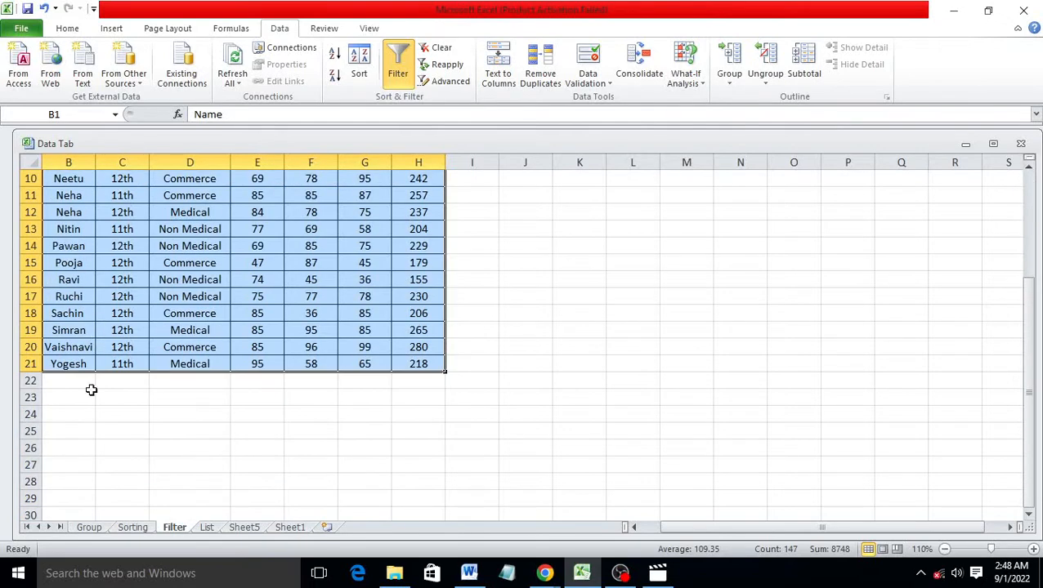
click(78, 383)
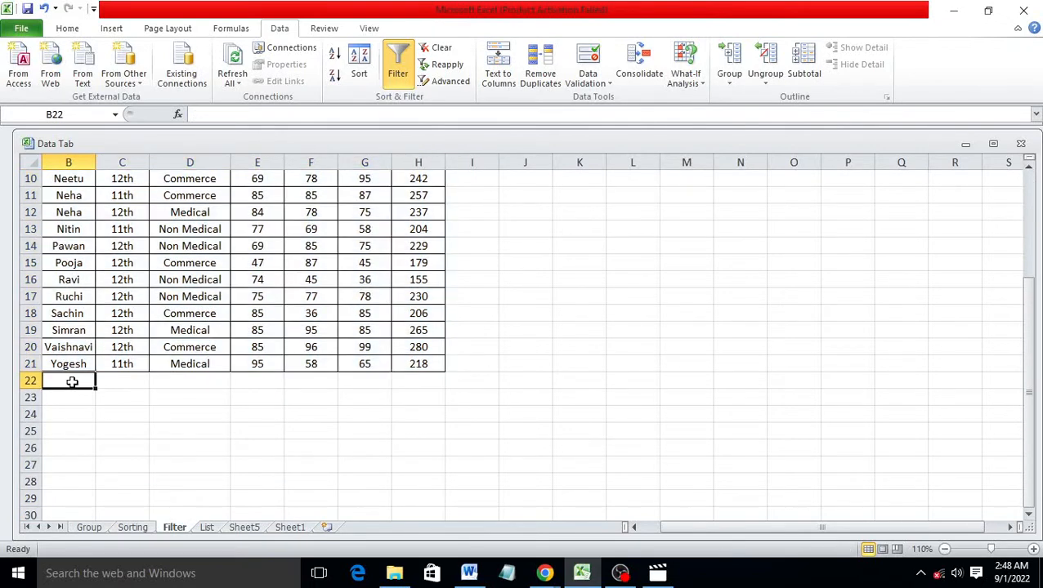
drag(72, 381, 428, 371)
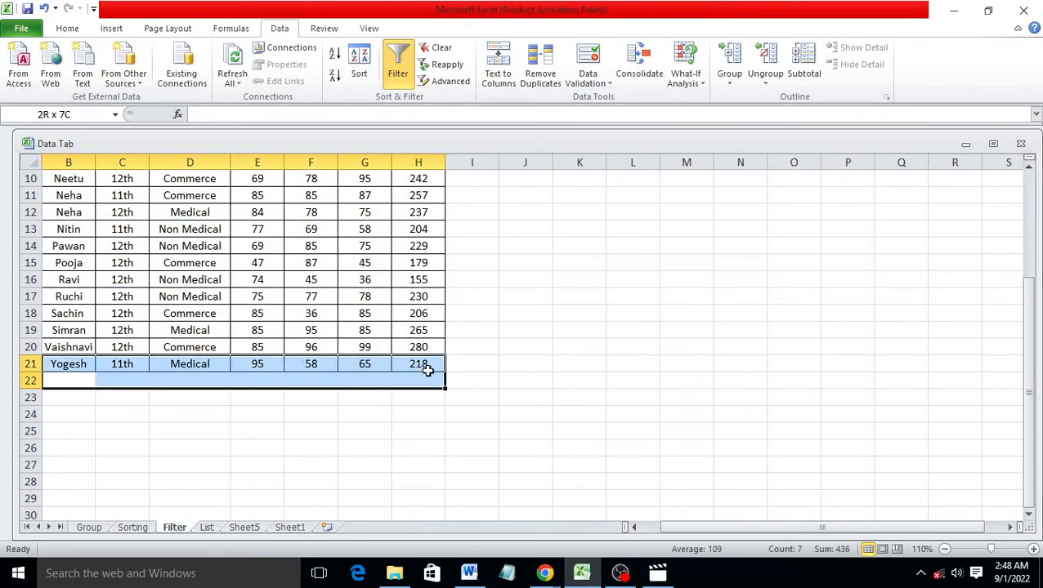
click(67, 28)
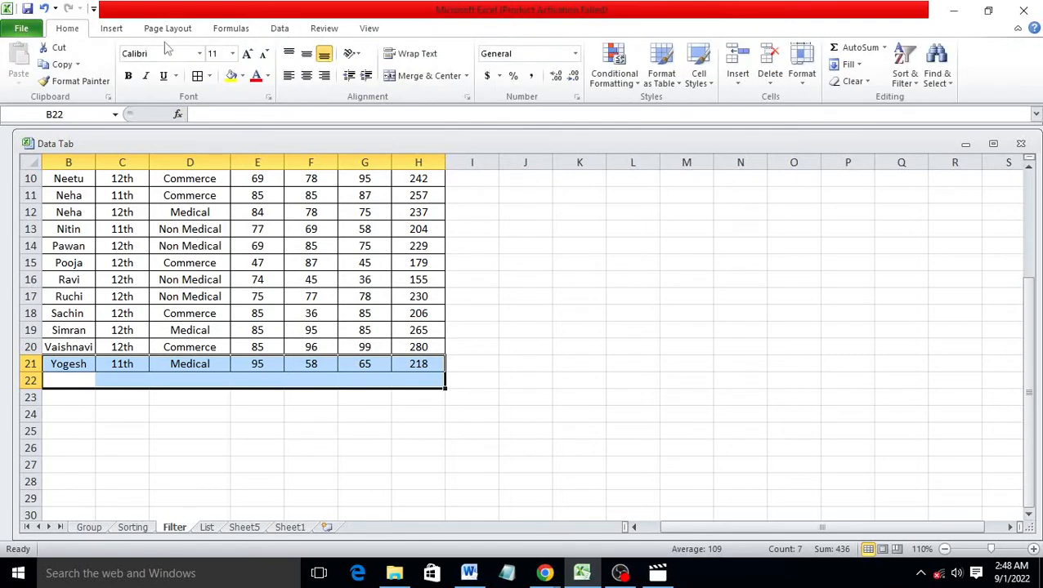
click(197, 75)
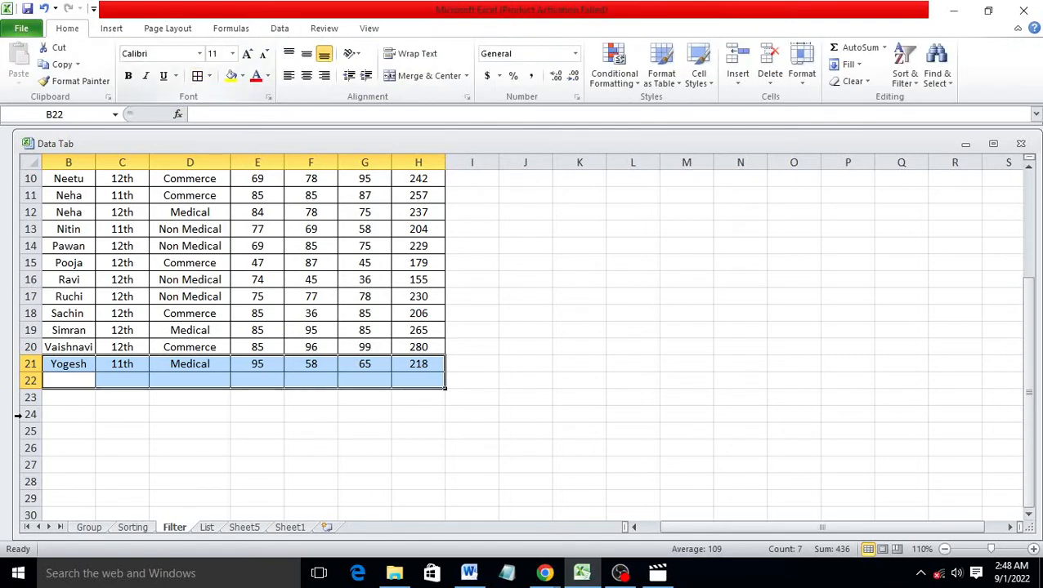
Enter Ravi, 11th, Medical, 85, 74, 75 across row 22
click(63, 381)
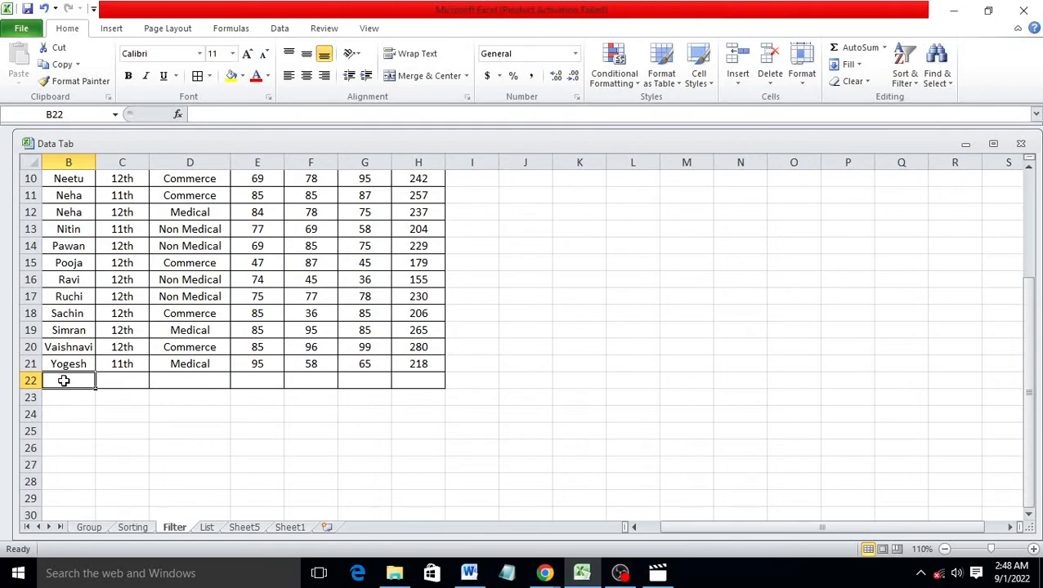
text(Ravi)
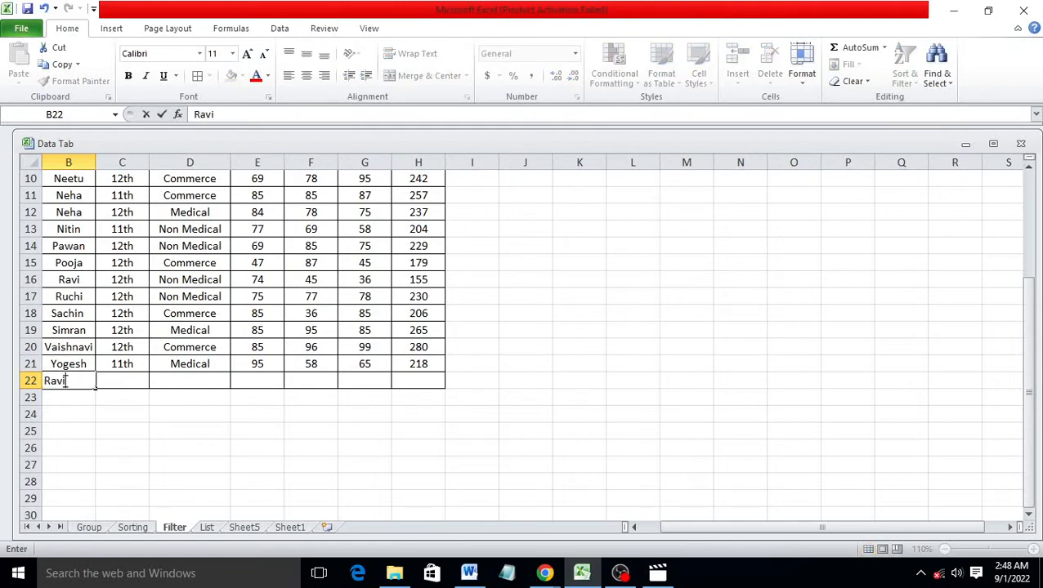
key(Tab)
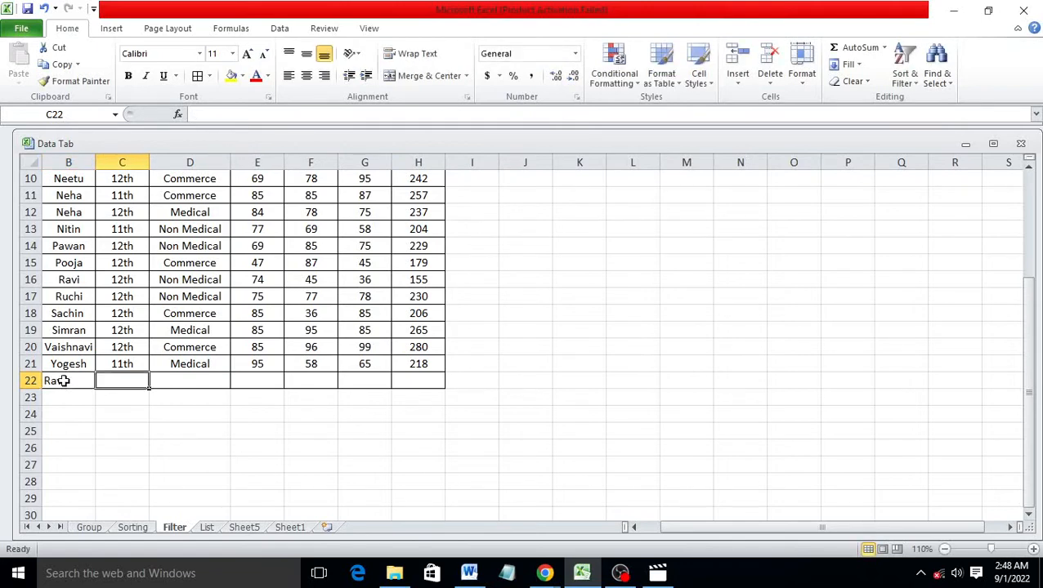
text(11t)
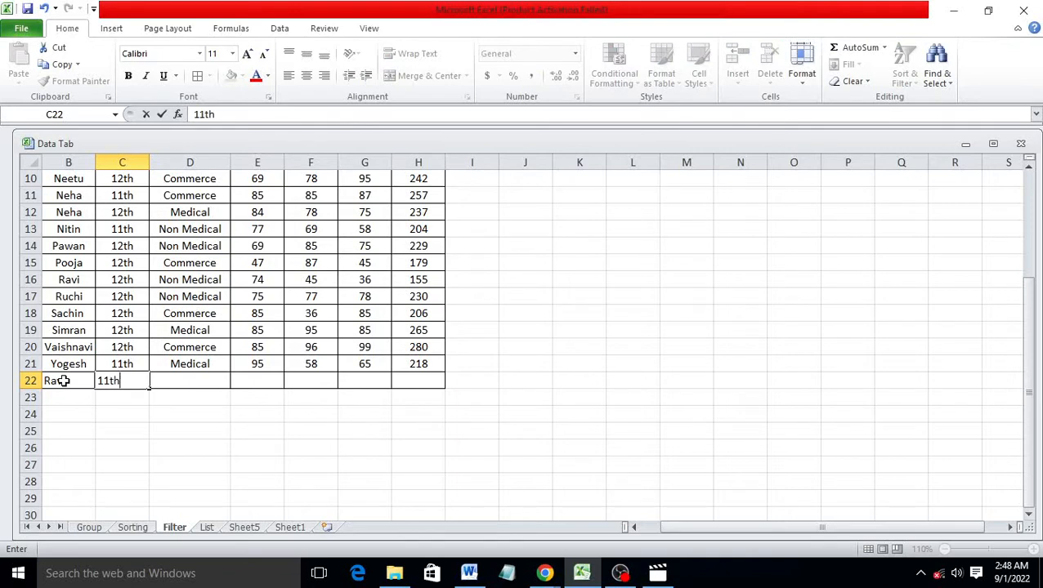
text(h)
key(Tab)
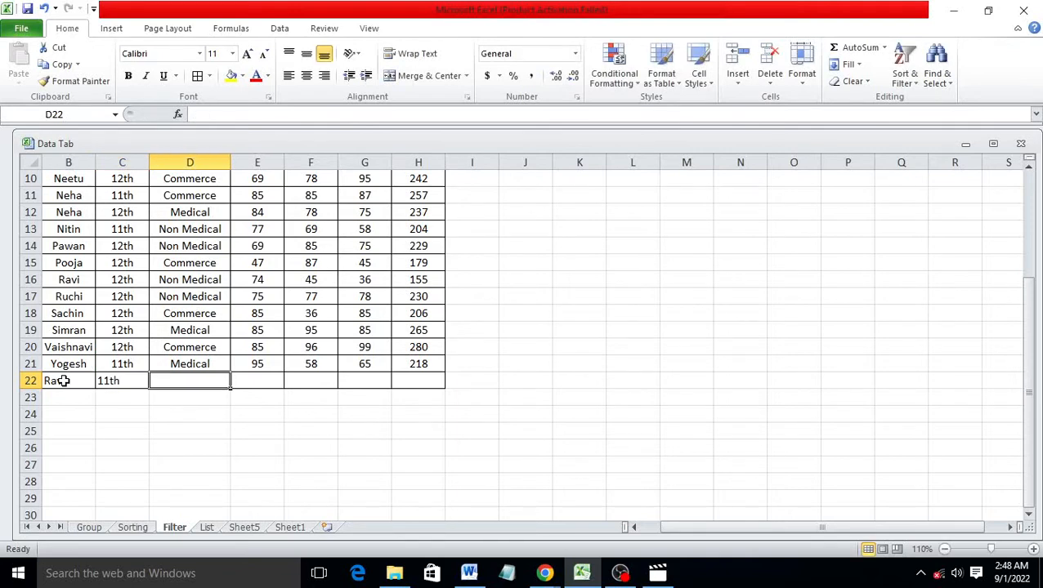
text(M)
key(Tab)
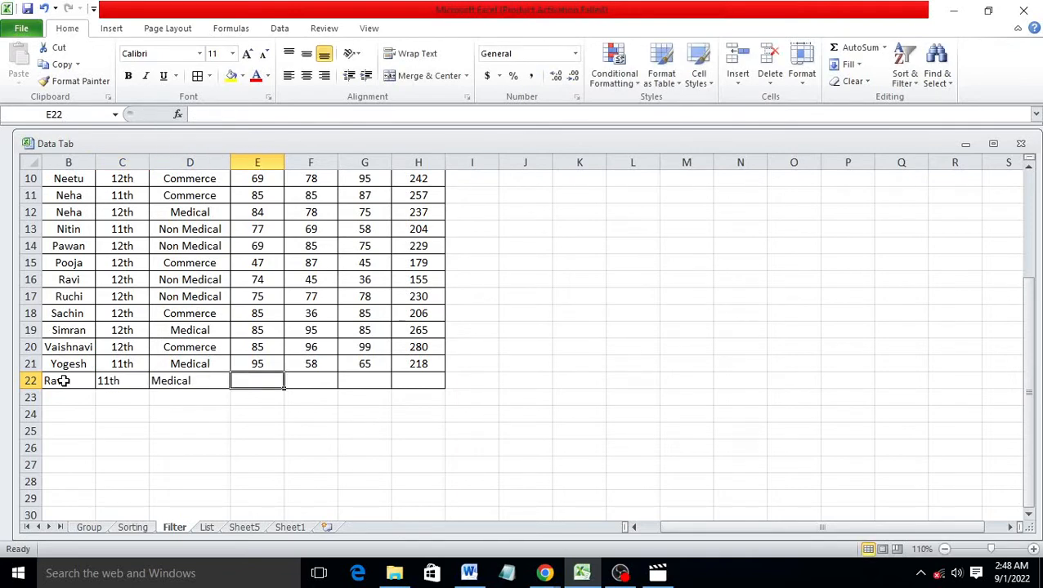
text(85)
key(Tab)
text(74)
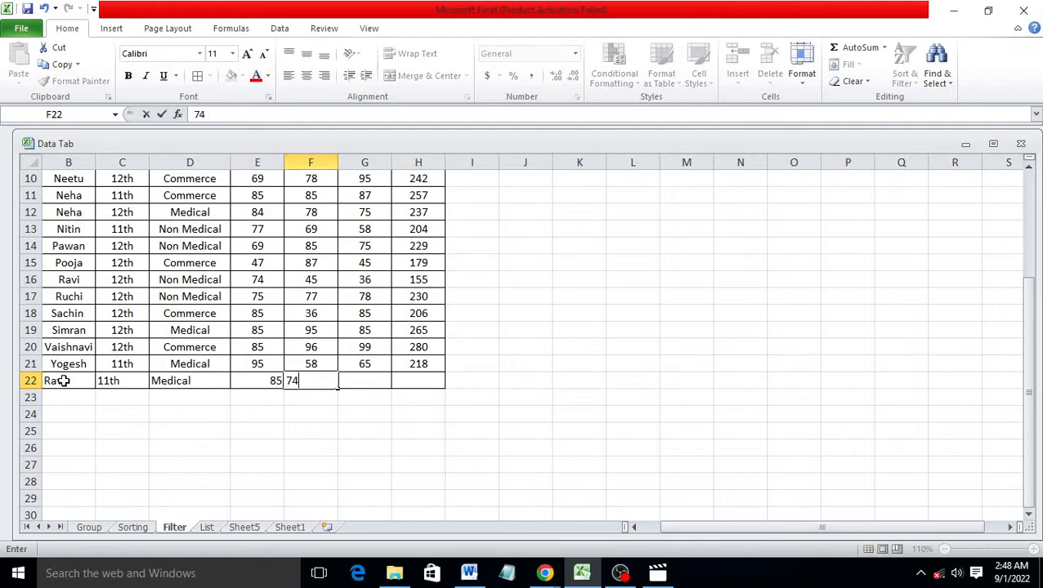
key(Tab)
text(75)
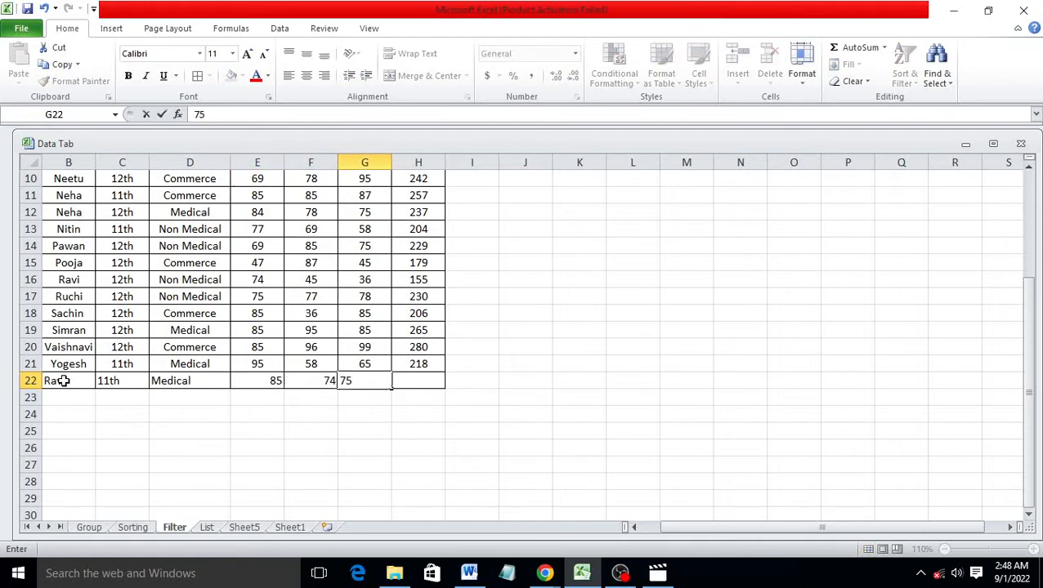
key(Tab)
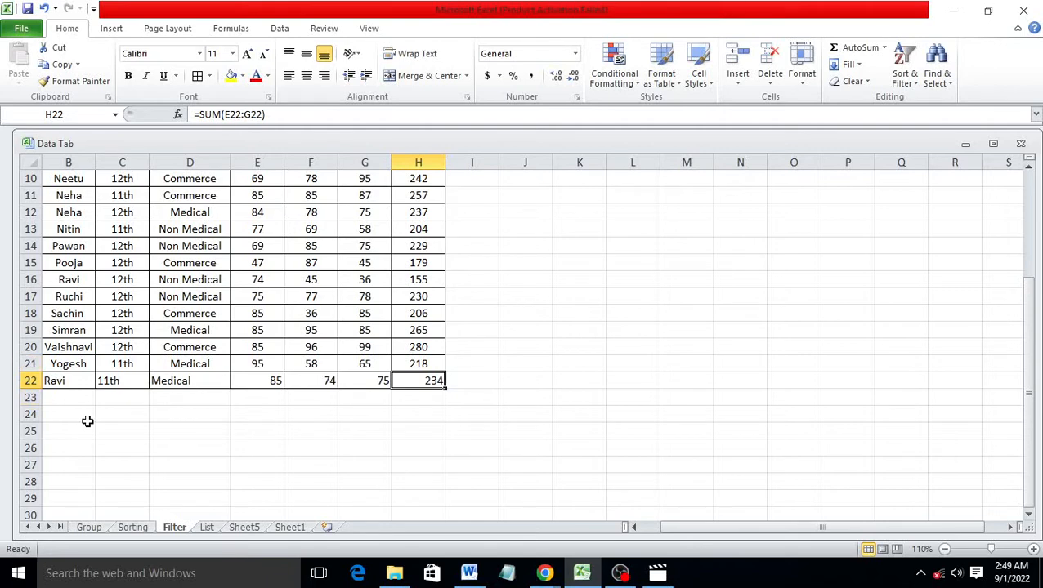
Center the name Ravi in cell B22
click(205, 402)
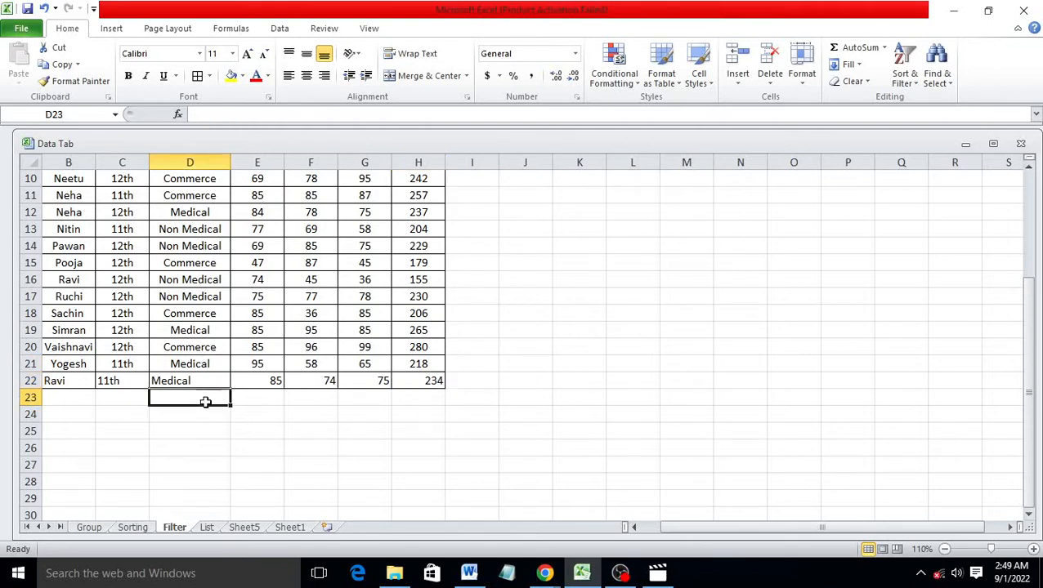
click(78, 384)
click(306, 76)
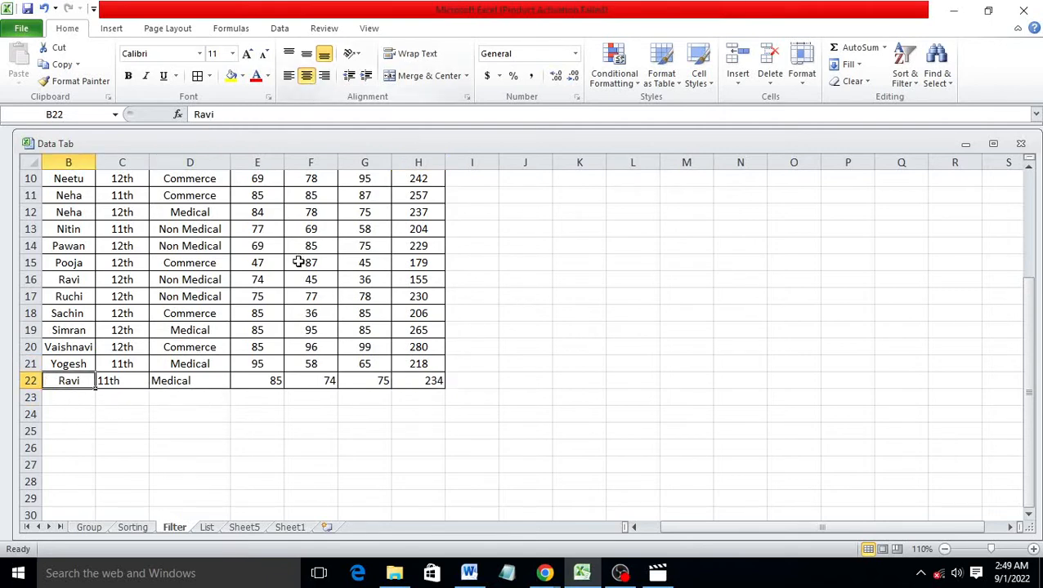
Re-sort the table so Ravi's record moves alphabetically into row 17
scroll(270, 364, up, 3)
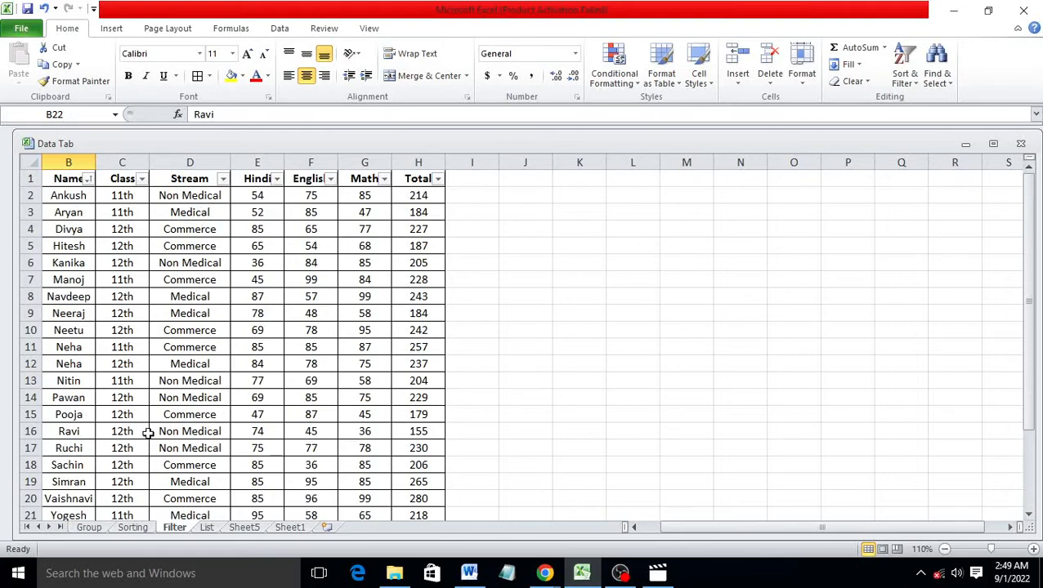
scroll(104, 445, down, 1)
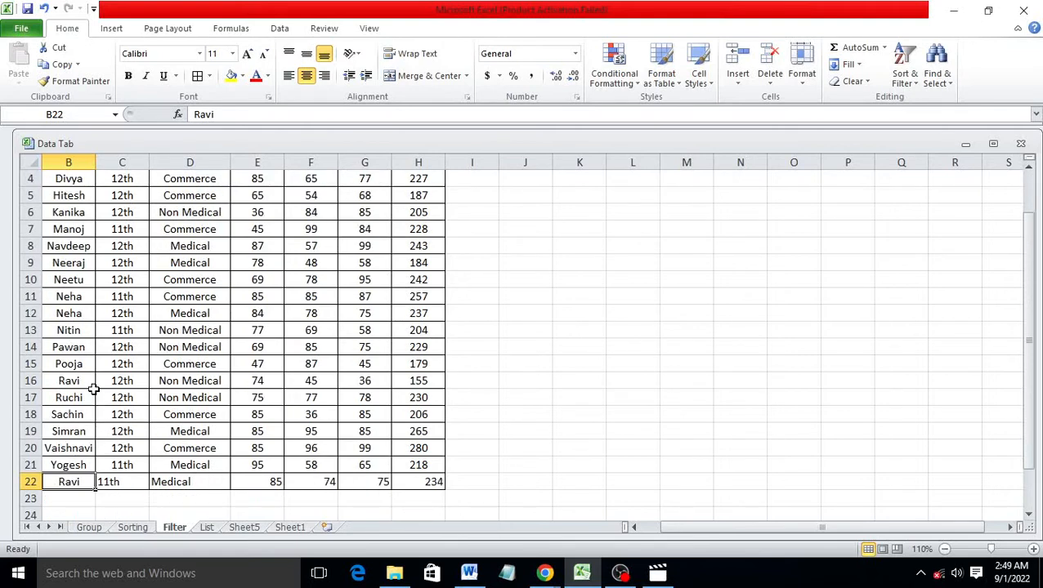
key(Delete)
click(289, 280)
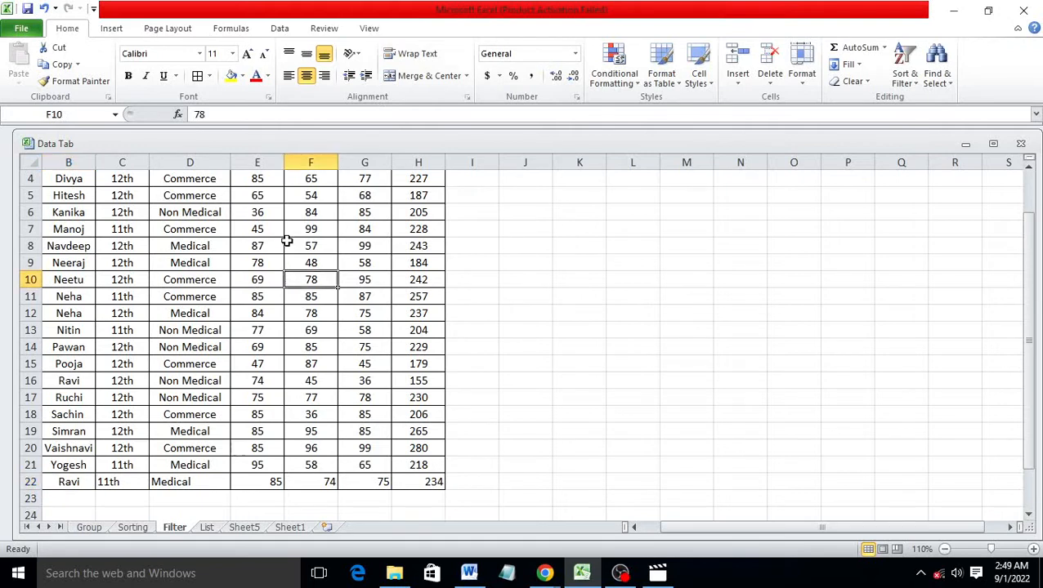
click(284, 29)
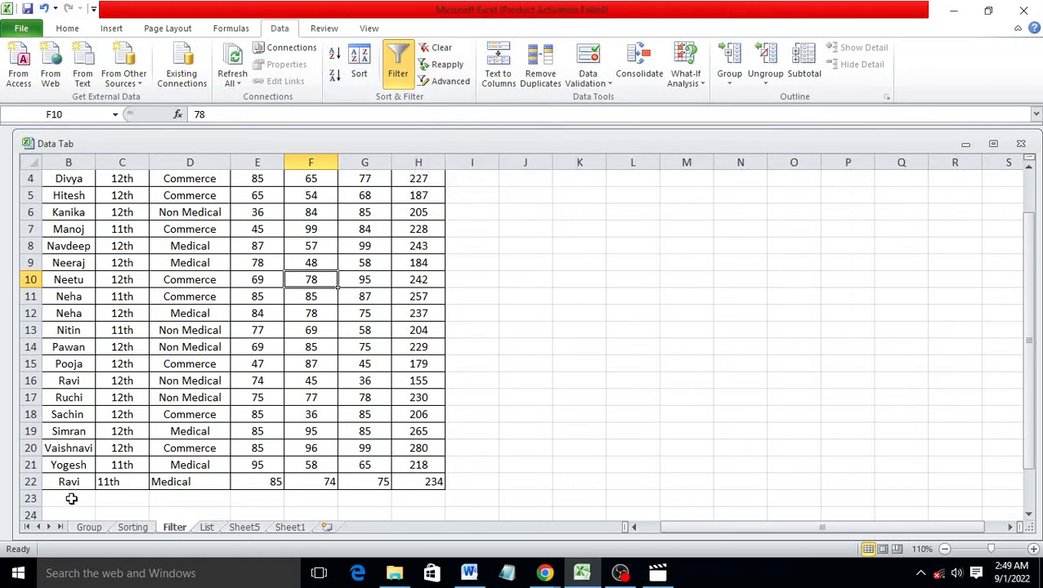
click(442, 64)
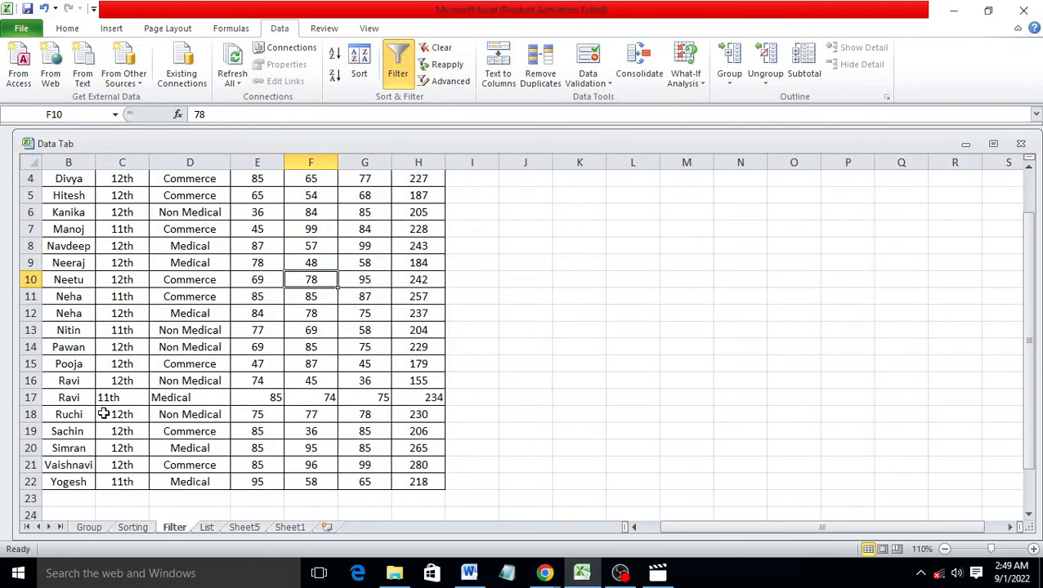
Center-align Ravi's row B17:H17 to match the other rows
drag(79, 403, 417, 397)
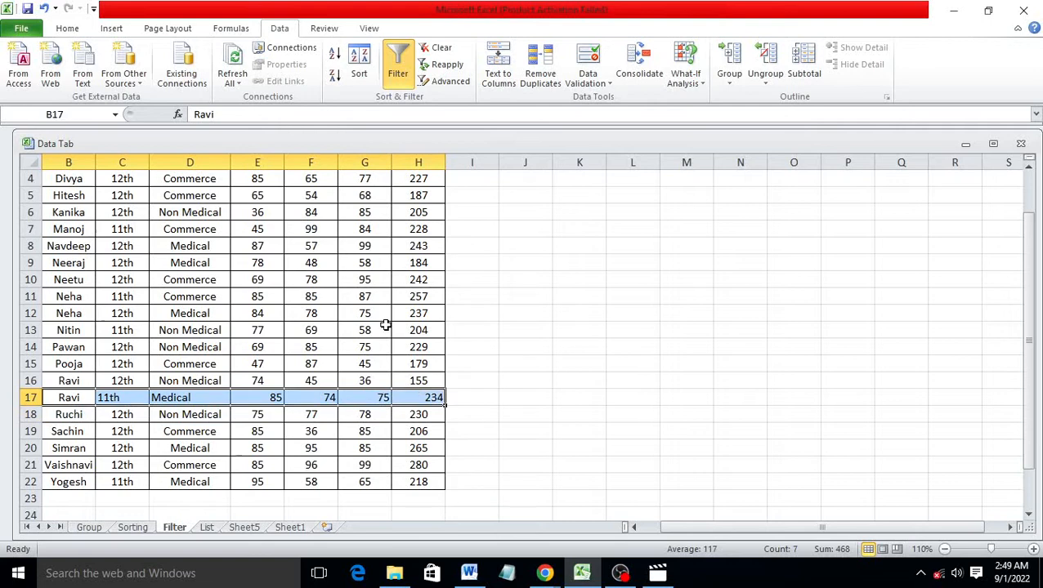
click(70, 28)
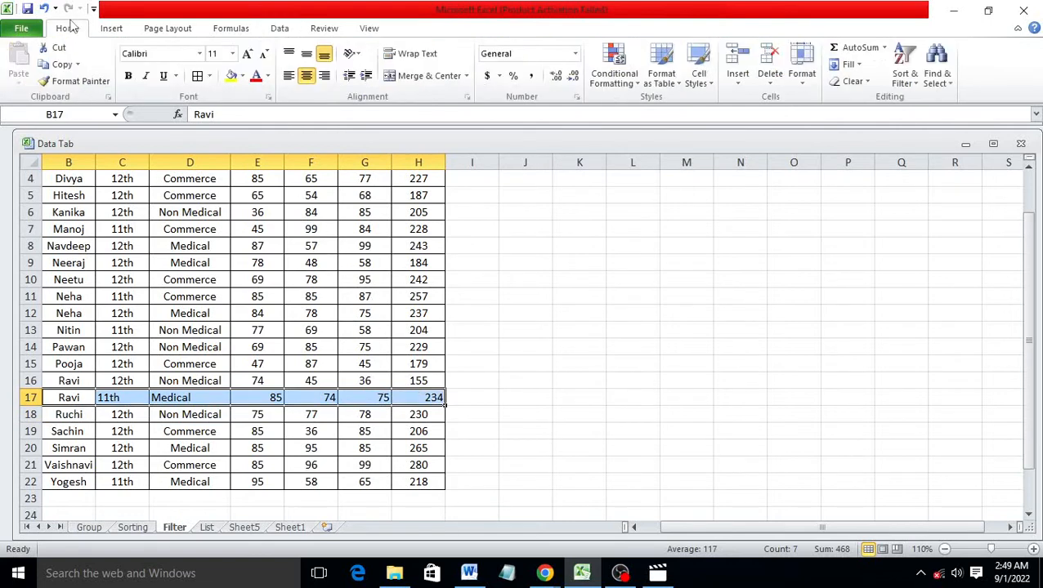
click(307, 75)
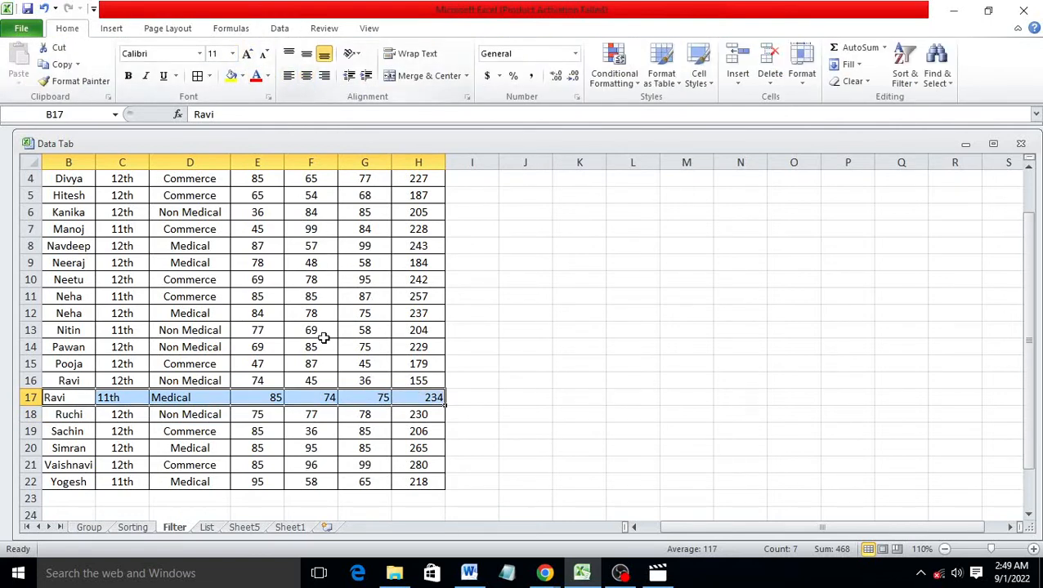
click(326, 357)
scroll(325, 357, up, 1)
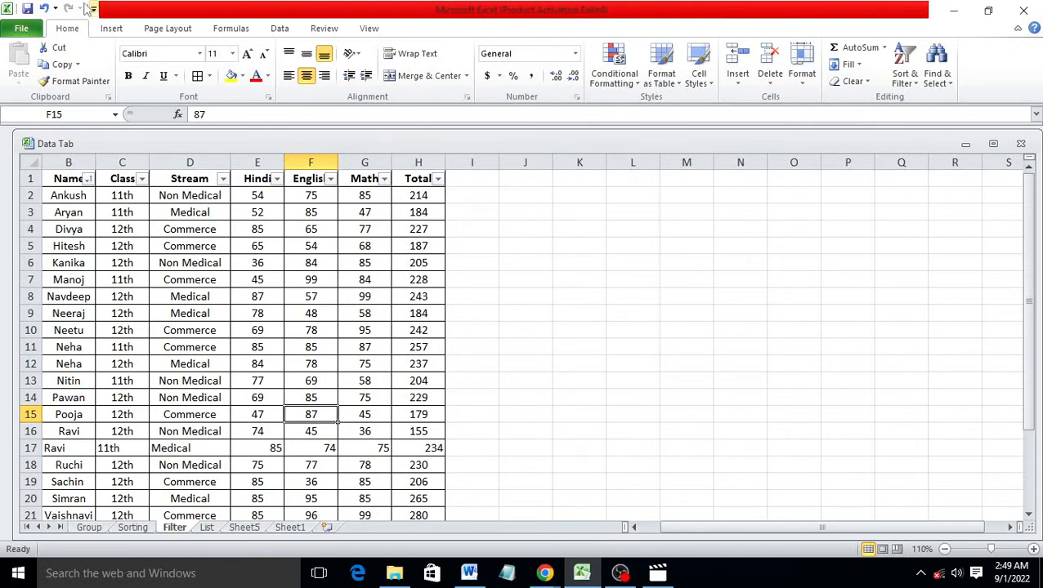
drag(74, 449, 413, 449)
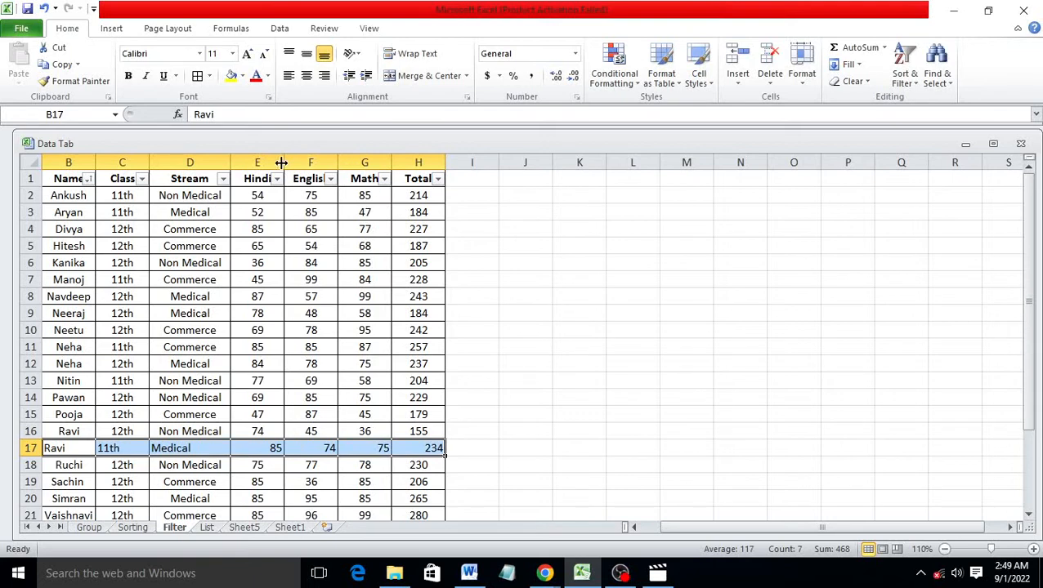
click(307, 75)
click(302, 331)
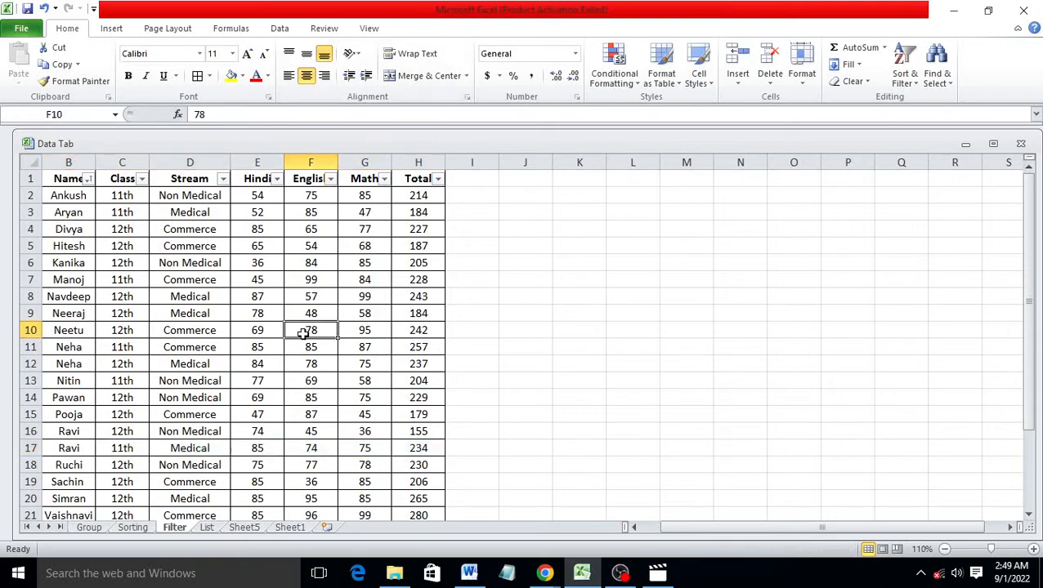
Filter the Class column to show only 11th
click(143, 179)
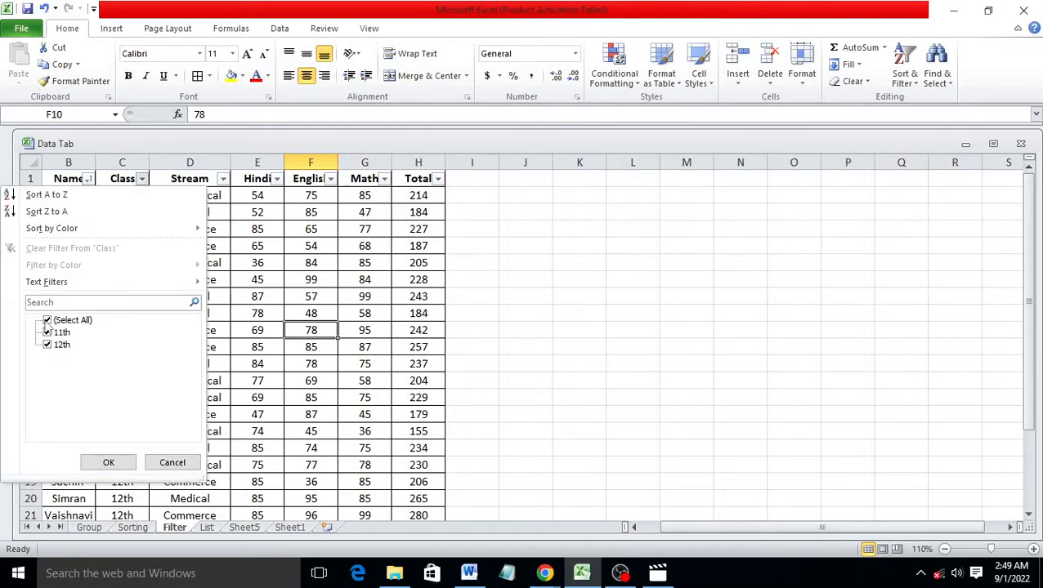
click(47, 321)
click(46, 332)
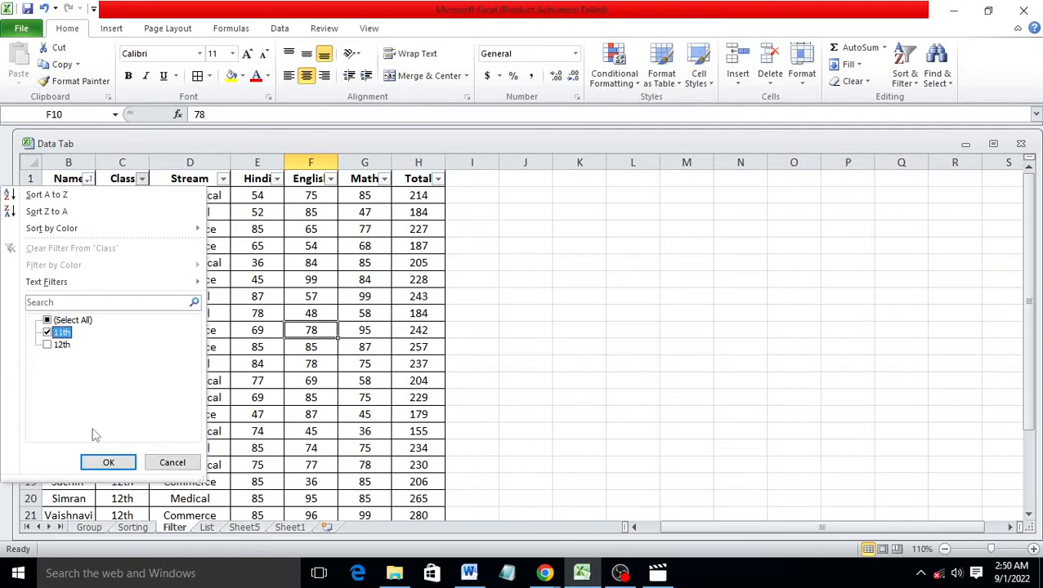
click(125, 462)
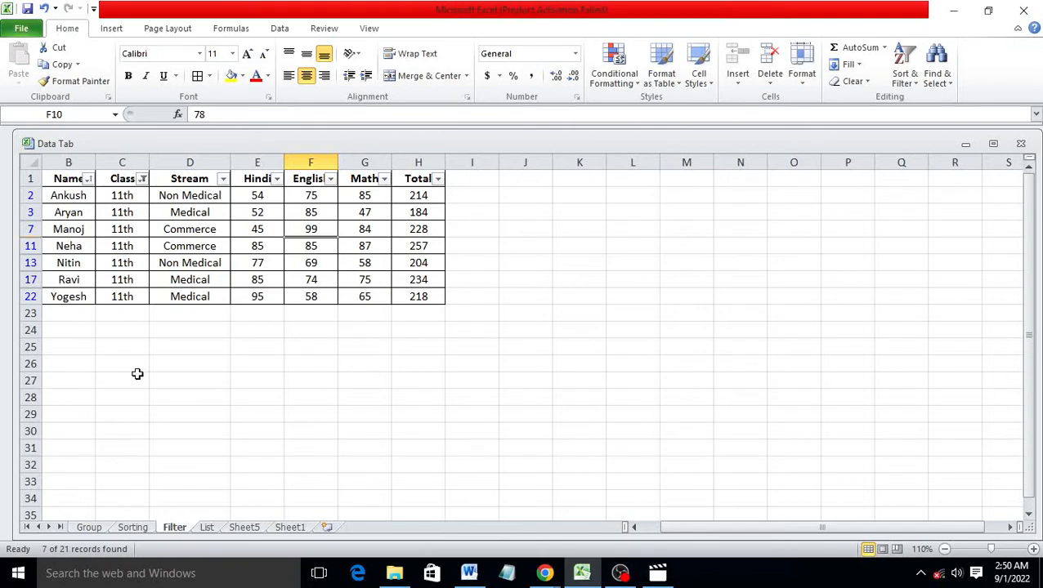
Filter the Stream column to Commerce only, after first excluding Commerce by mistake
click(224, 179)
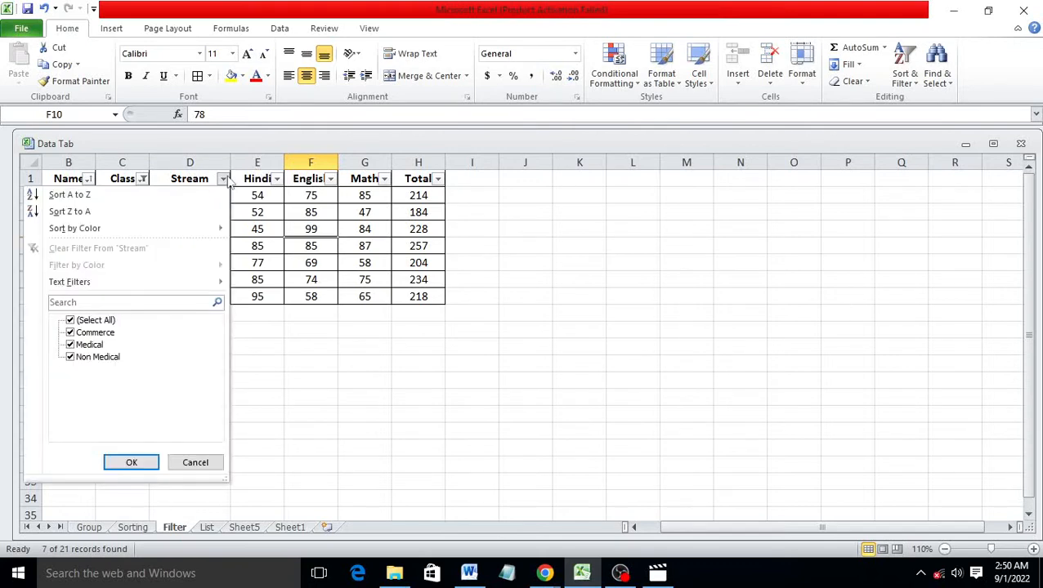
click(81, 334)
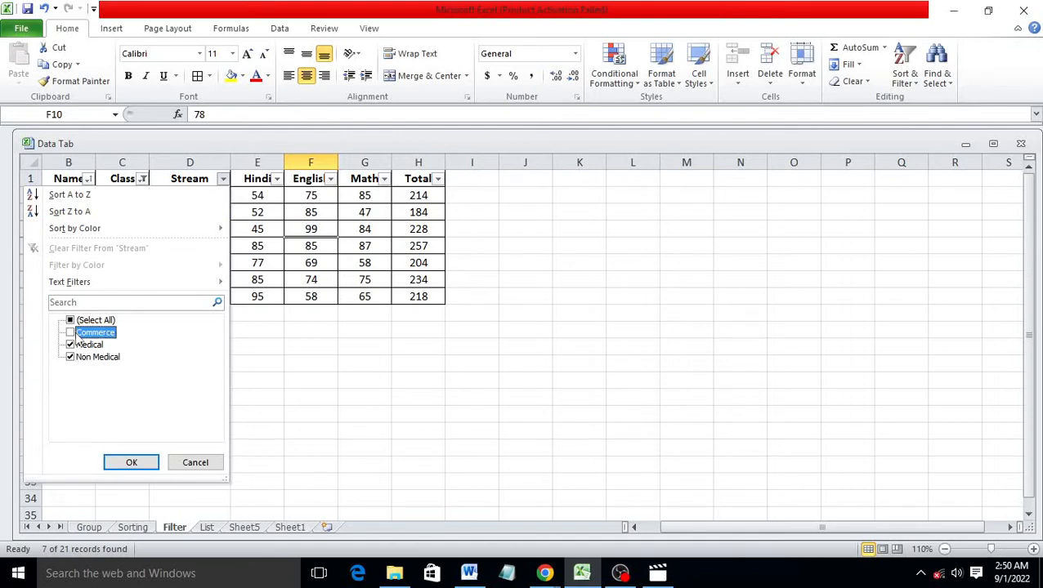
click(139, 455)
click(136, 464)
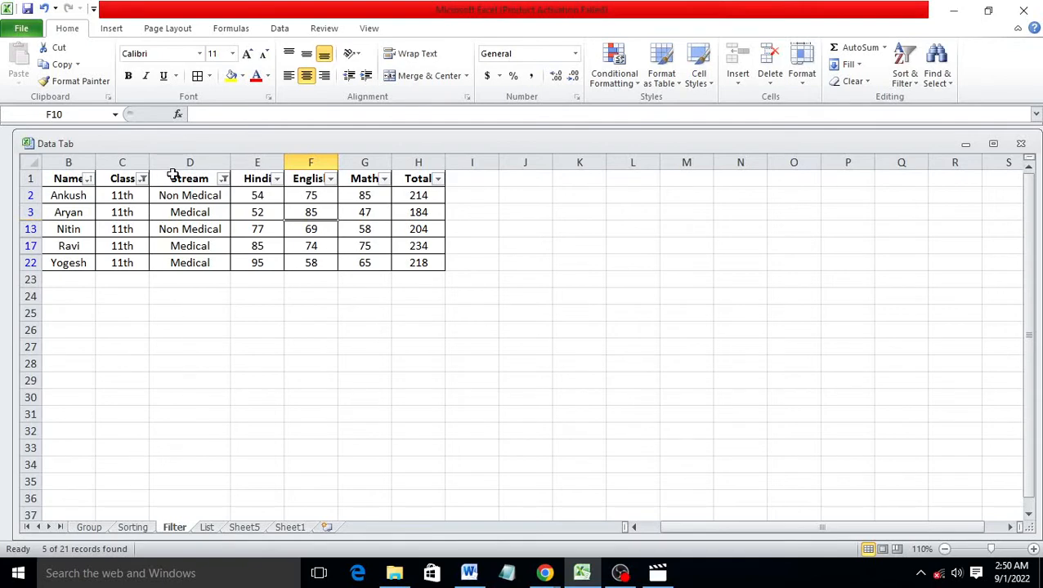
click(223, 179)
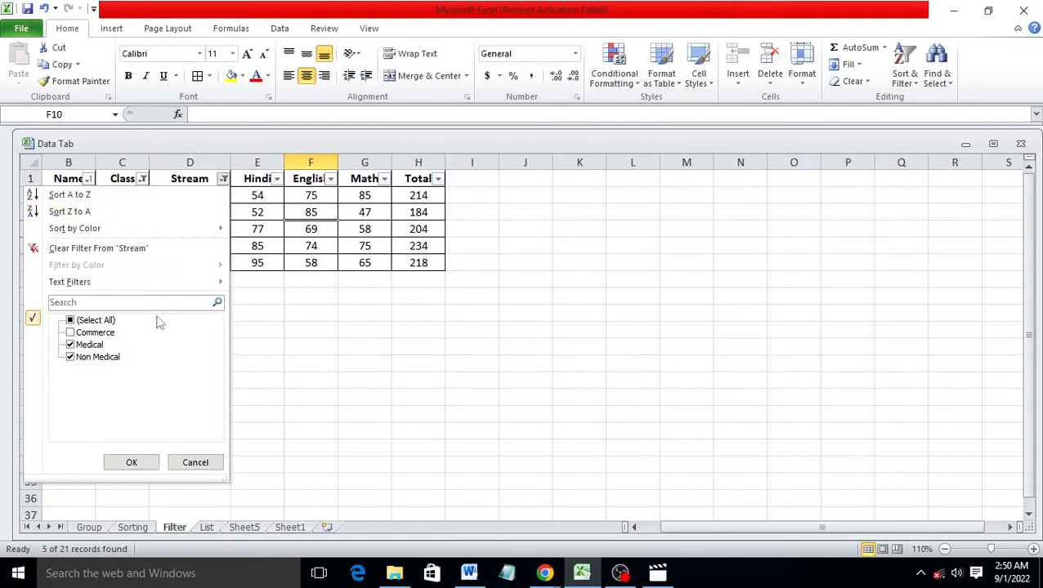
click(71, 321)
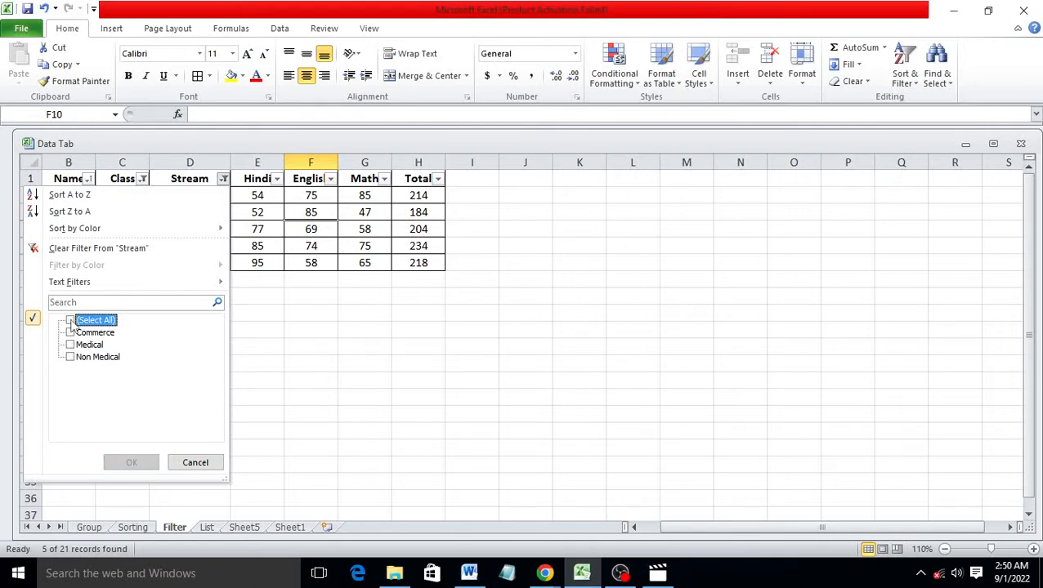
click(70, 333)
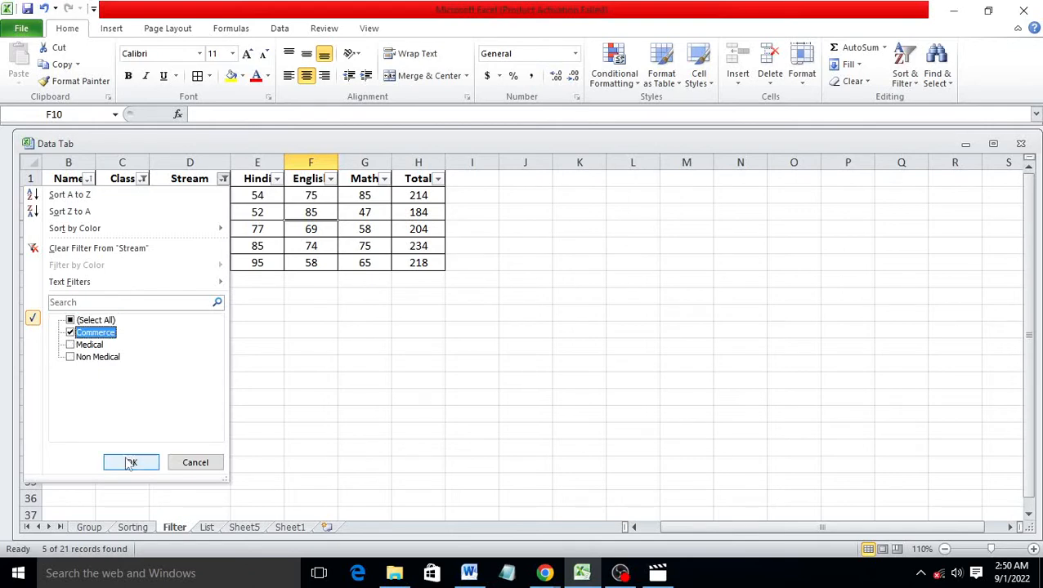
click(129, 463)
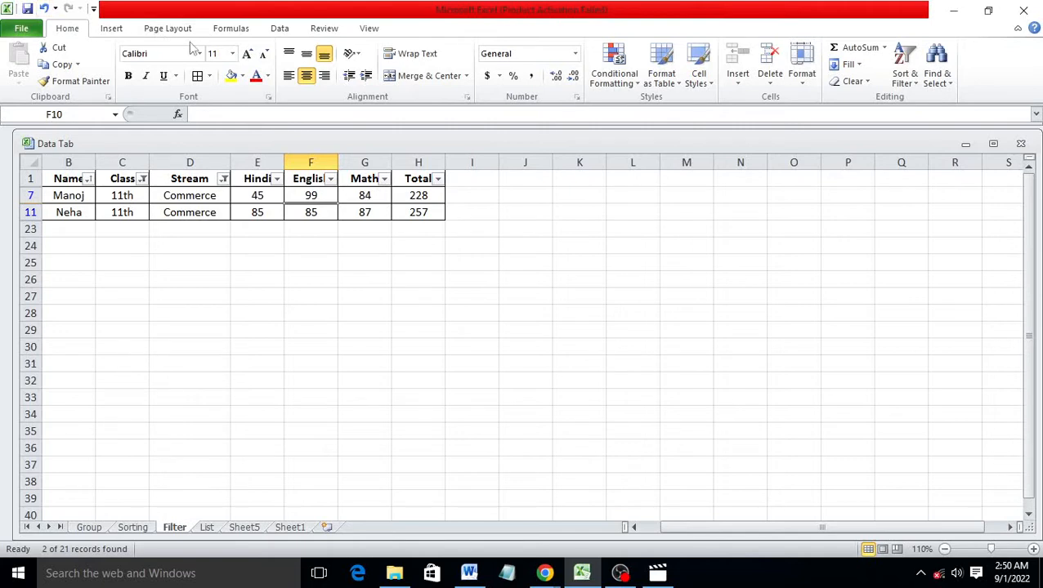
Clear all filters so every row shows, then select the header row Name to Total
click(232, 29)
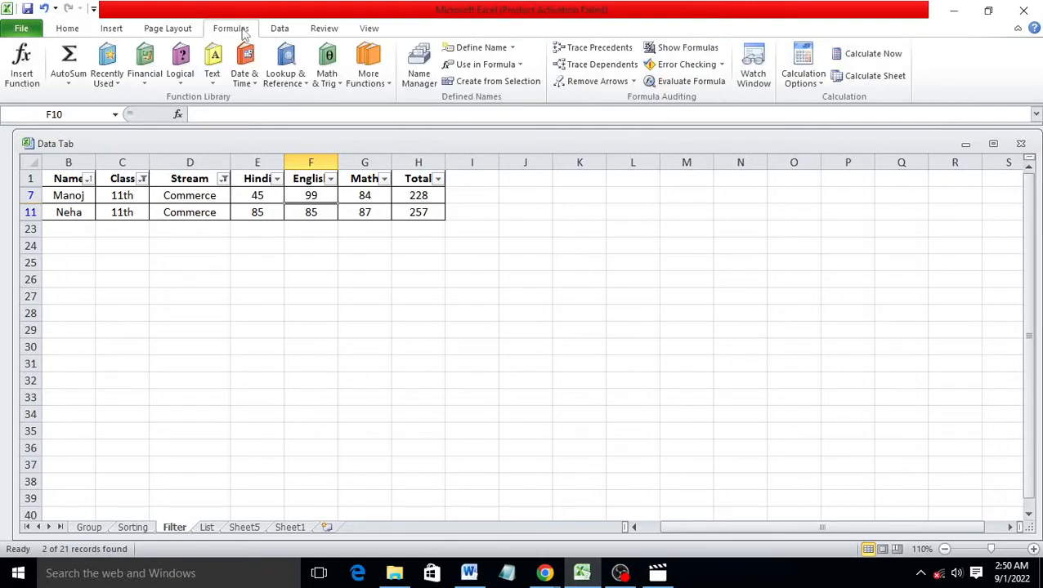
click(169, 31)
click(269, 32)
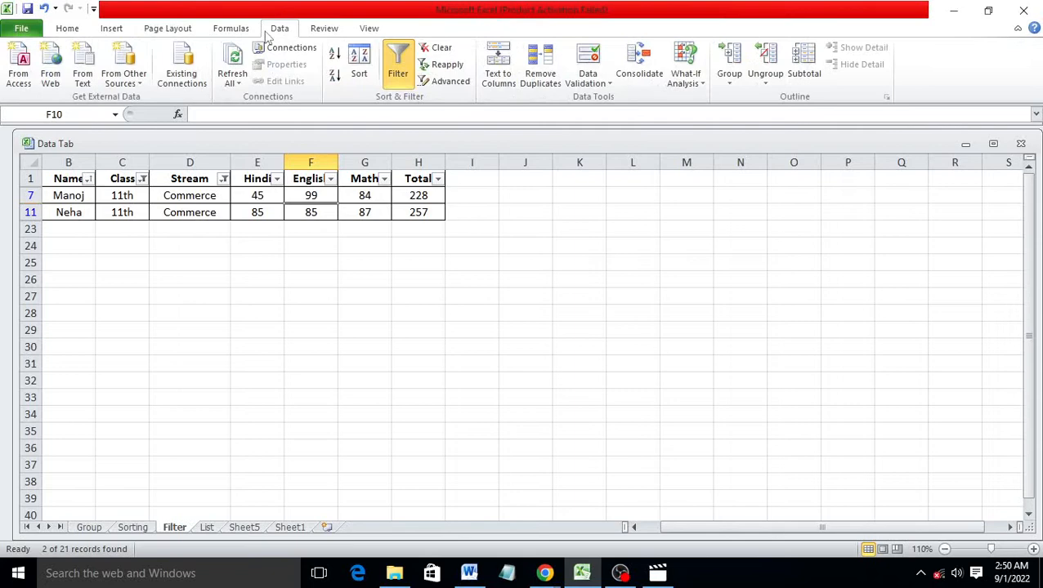
click(438, 47)
click(262, 245)
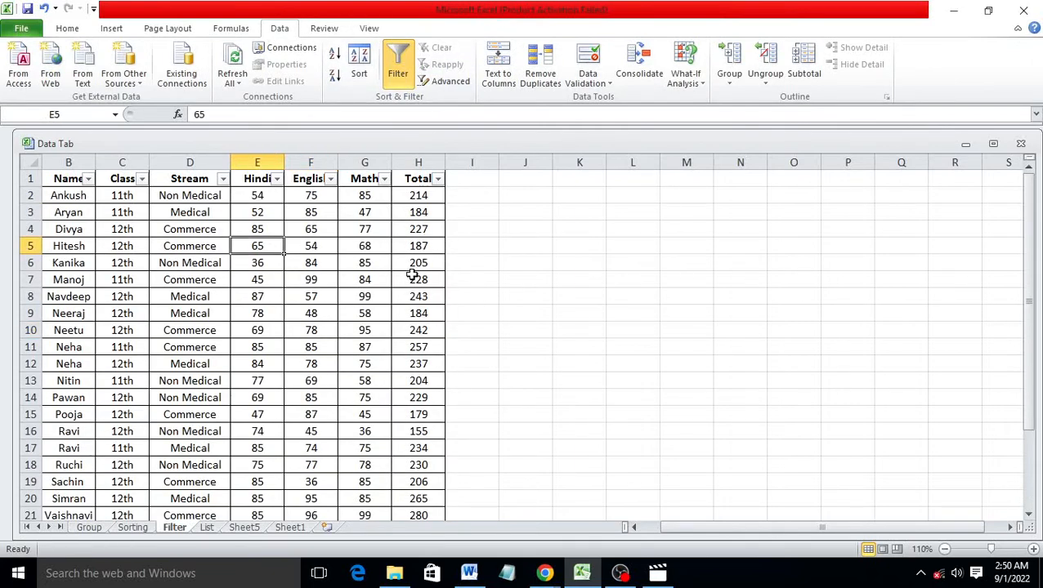
click(624, 249)
drag(65, 177, 423, 181)
Copy the headers B1:H1 to K4 and enter >200 in Q5 under Total
right_click(423, 181)
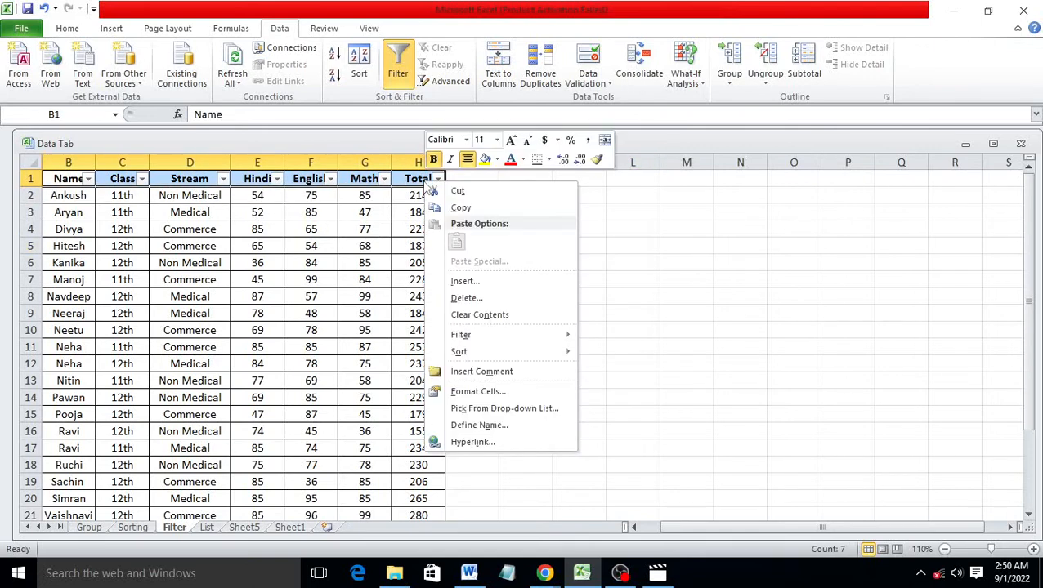
click(459, 207)
click(584, 229)
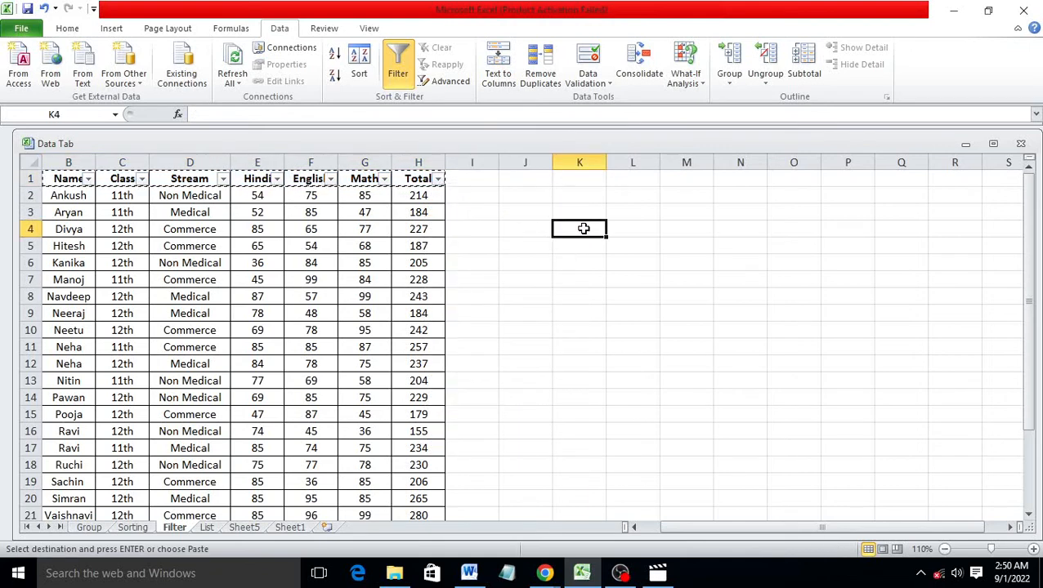
key(ctrl+v)
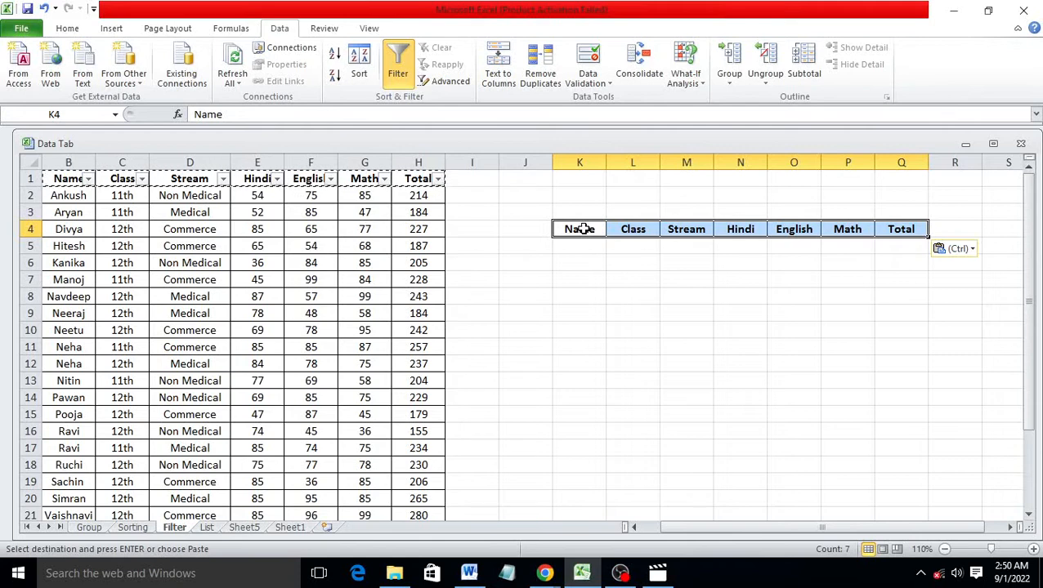
click(911, 245)
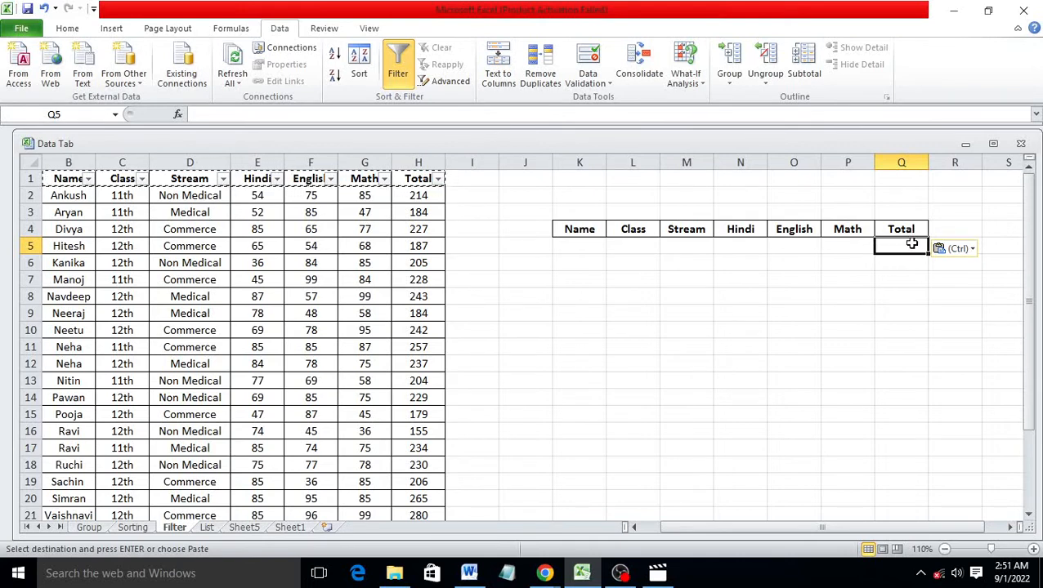
text(>200)
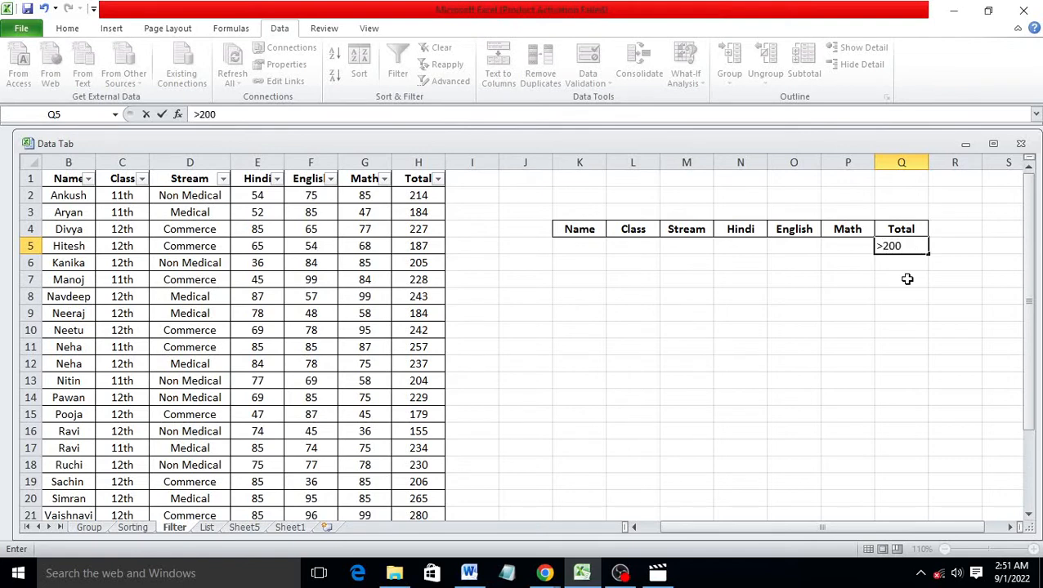
click(908, 278)
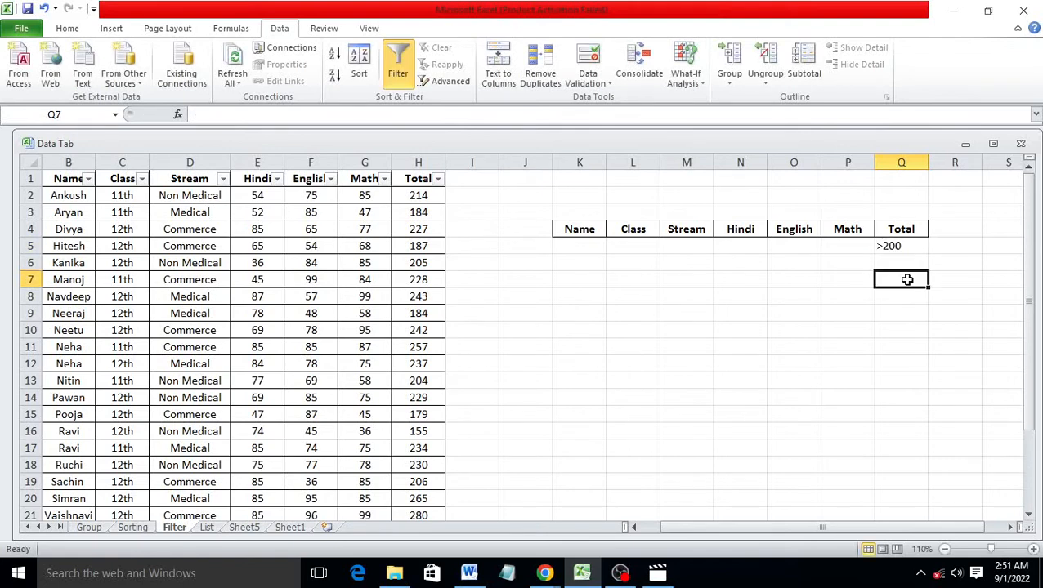
In Advanced Filter, set the list range to the student table and criteria range to K4:Q5
click(443, 84)
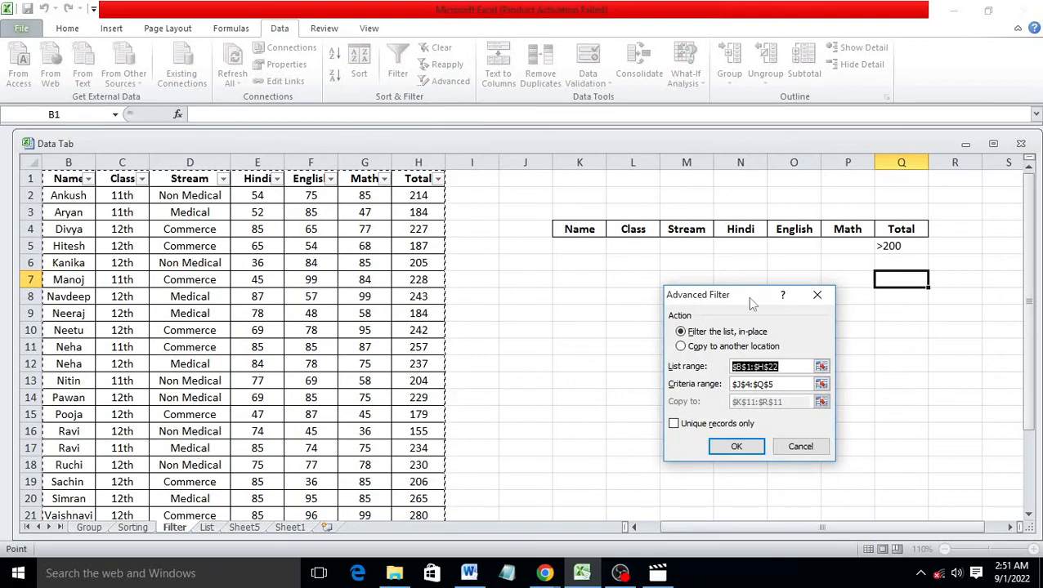
drag(748, 296, 797, 182)
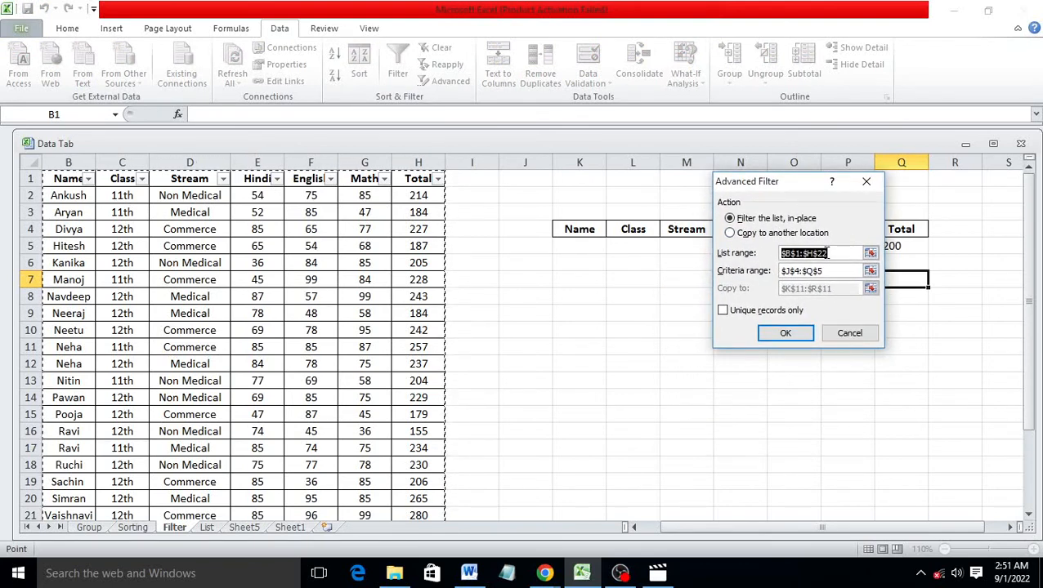
key(BackSpace)
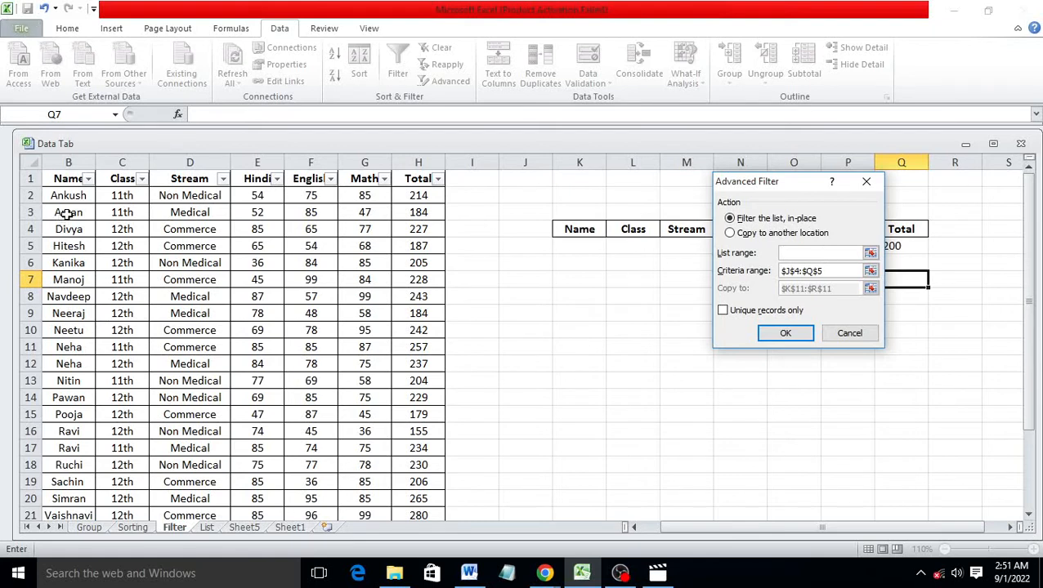
drag(71, 178, 438, 482)
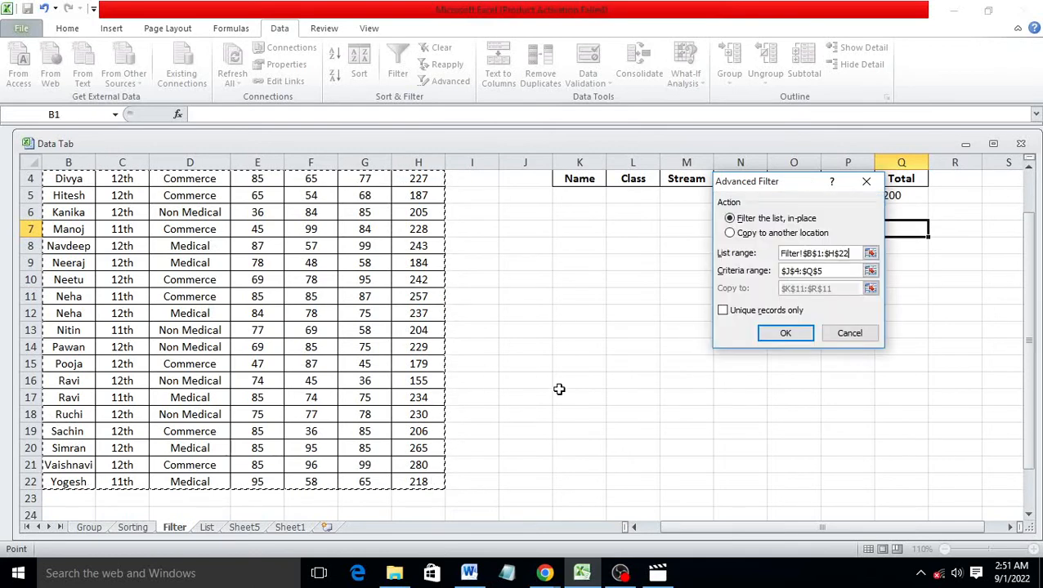
click(843, 271)
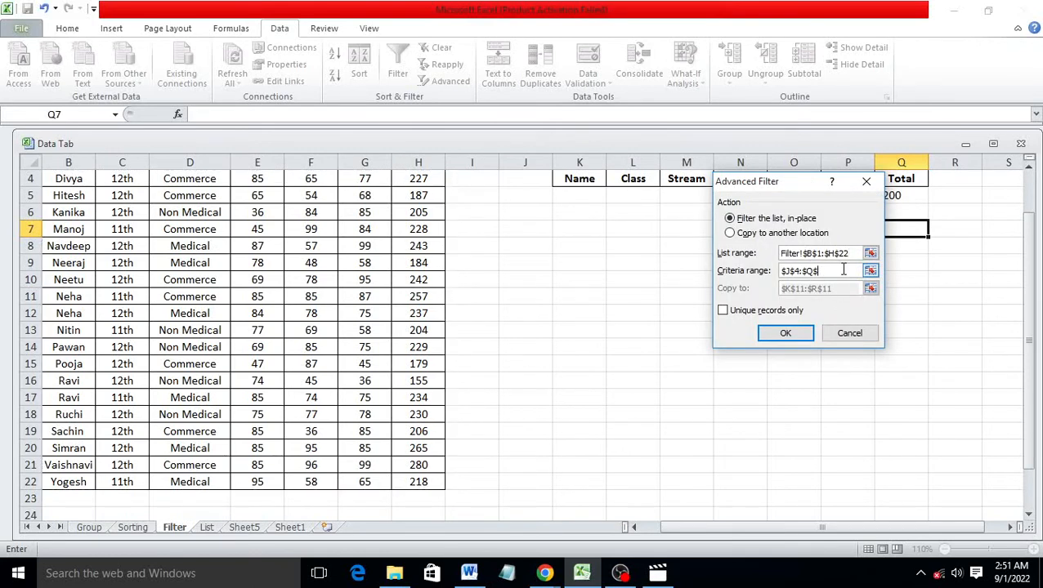
key(BackSpace)
key(BackSpace)
key(BackSpace)
key(BackSpace)
key(BackSpace)
key(BackSpace)
key(BackSpace)
key(BackSpace)
scroll(380, 248, up, 1)
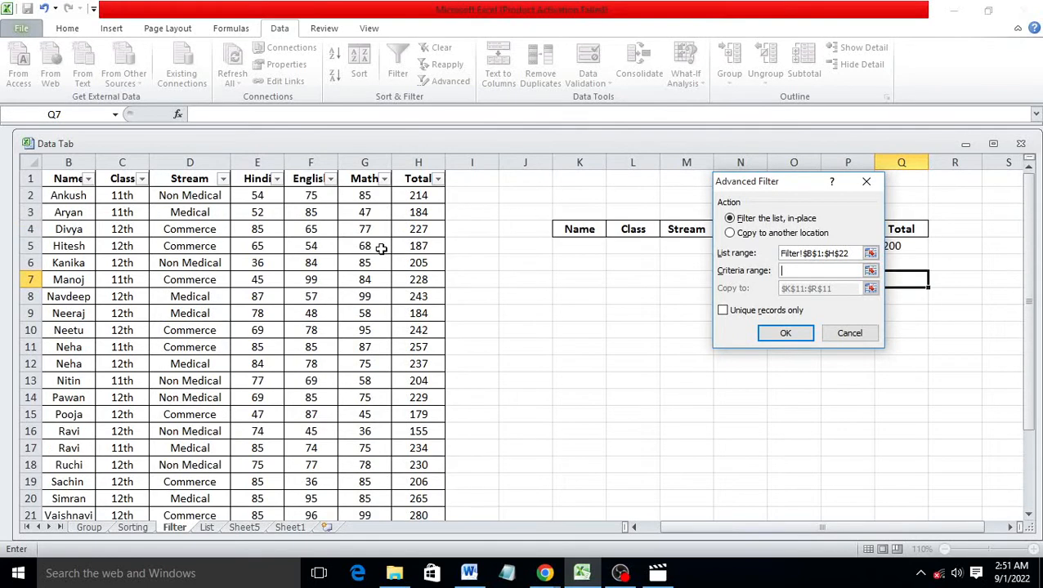
drag(791, 188, 738, 358)
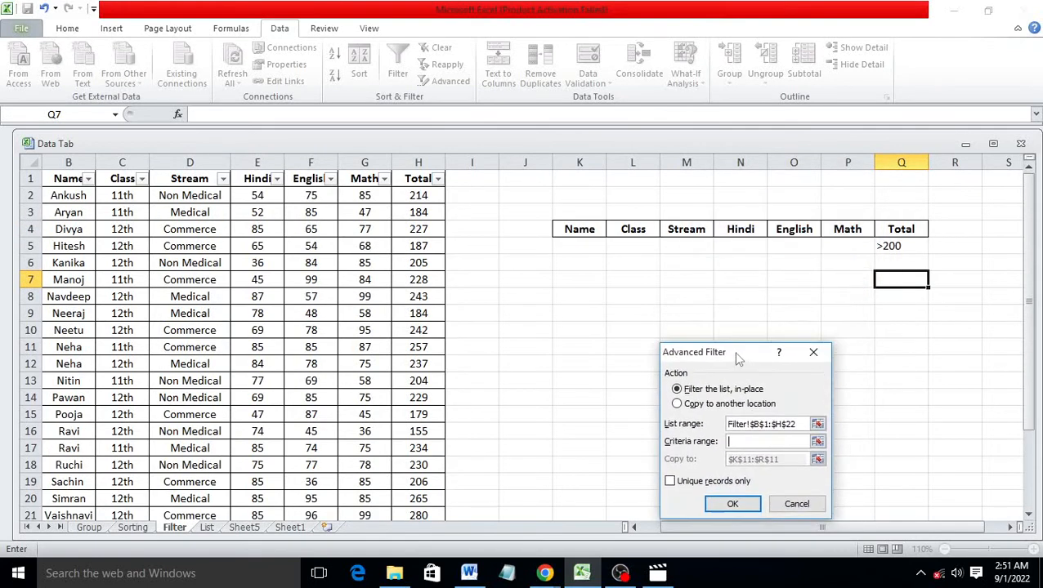
drag(582, 233, 913, 245)
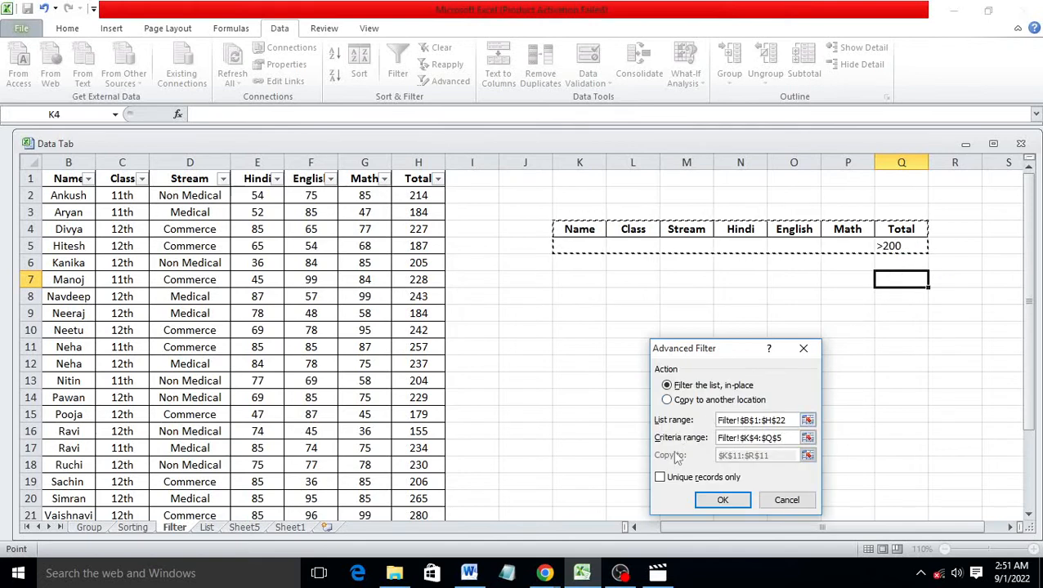
Copy the rows with Total above 200 to a new location at L11
click(667, 401)
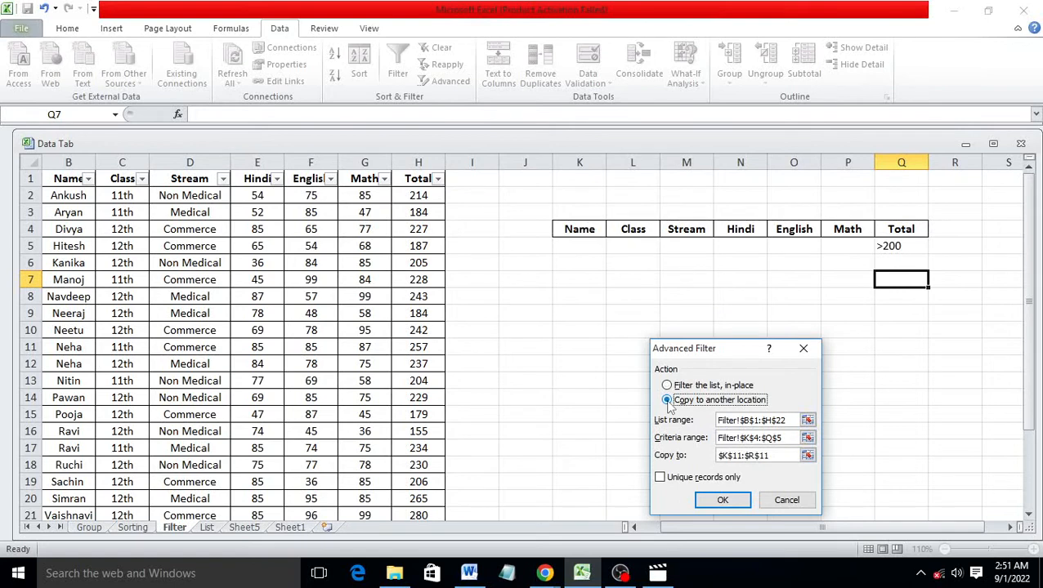
click(775, 455)
key(BackSpace)
key(BackSpace)
key(BackSpace)
key(BackSpace)
key(BackSpace)
key(BackSpace)
key(BackSpace)
key(BackSpace)
key(BackSpace)
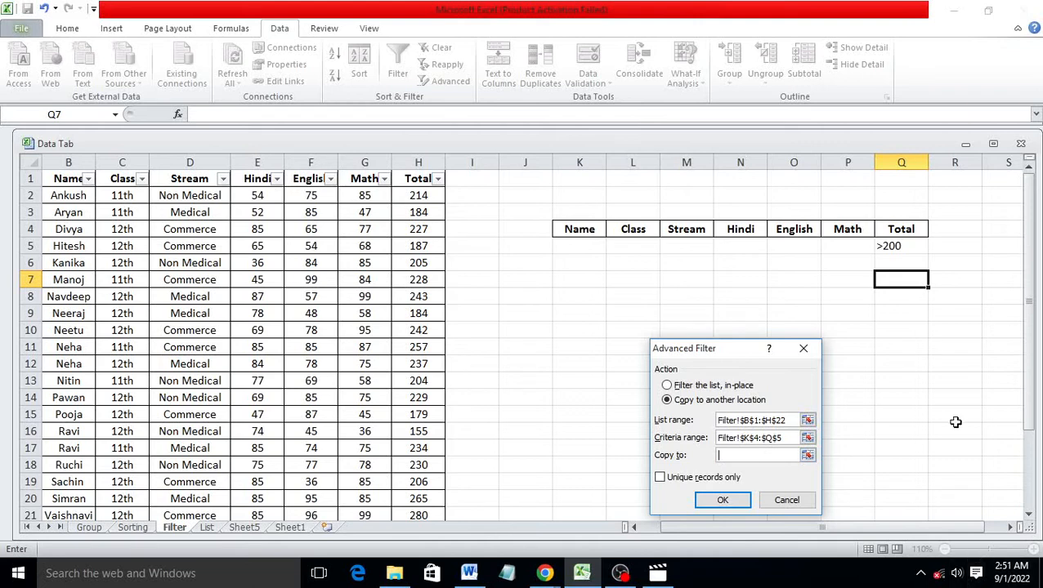
click(612, 350)
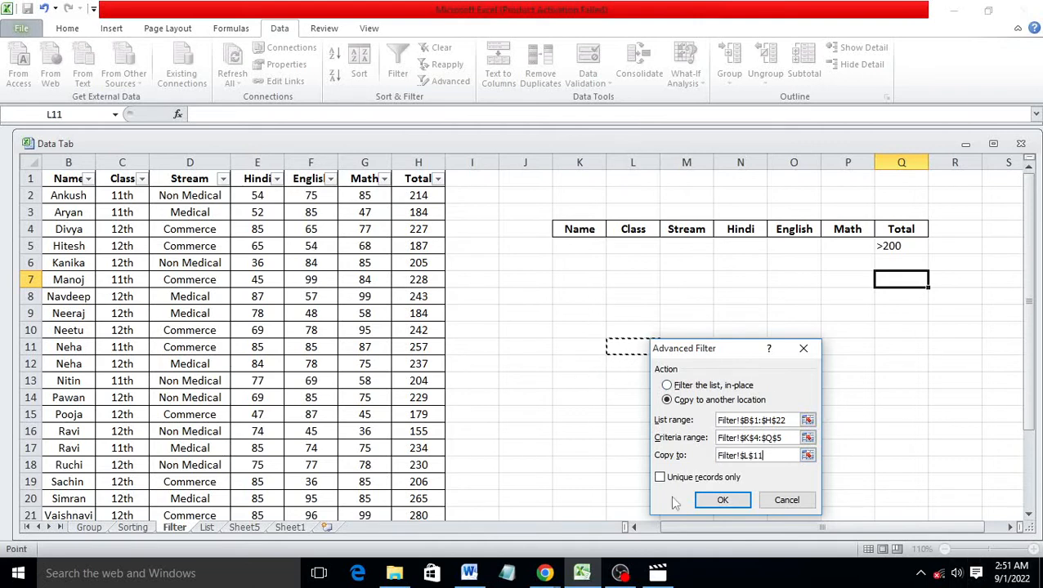
click(722, 501)
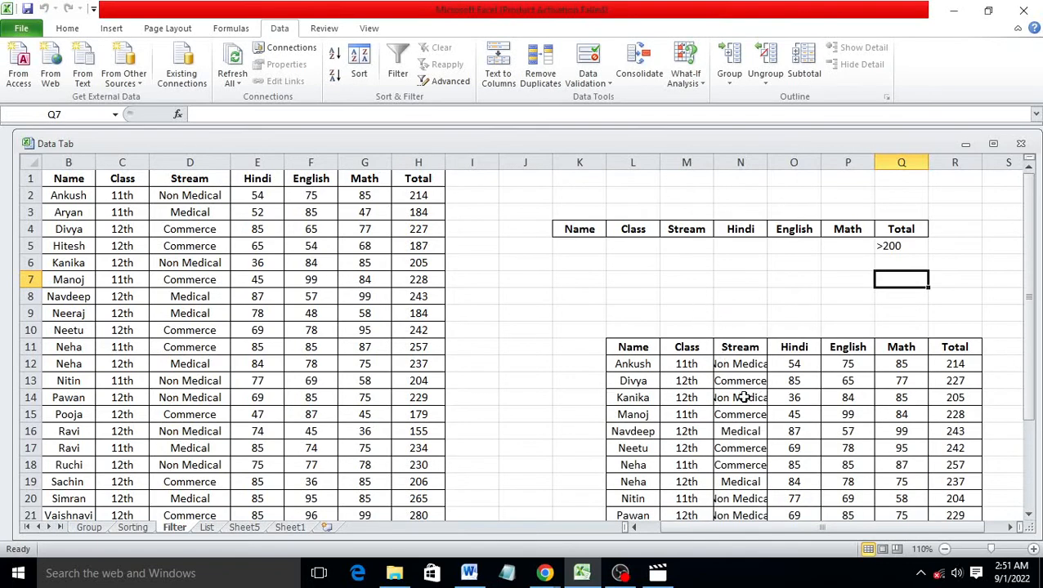
Use Clear All on the results table L10:R28 to erase its contents and borders
scroll(952, 378, down, 1)
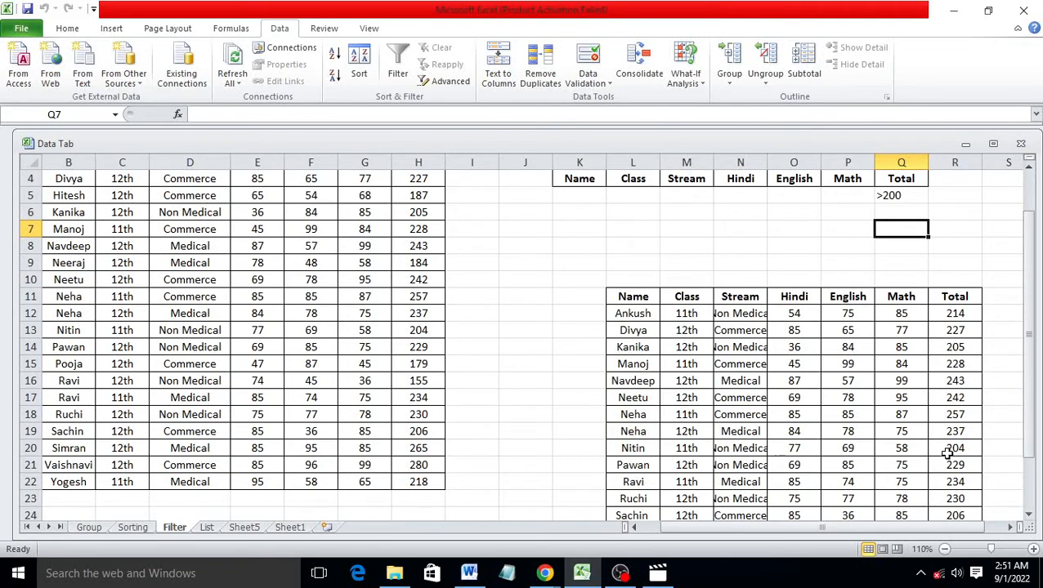
scroll(948, 451, up, 1)
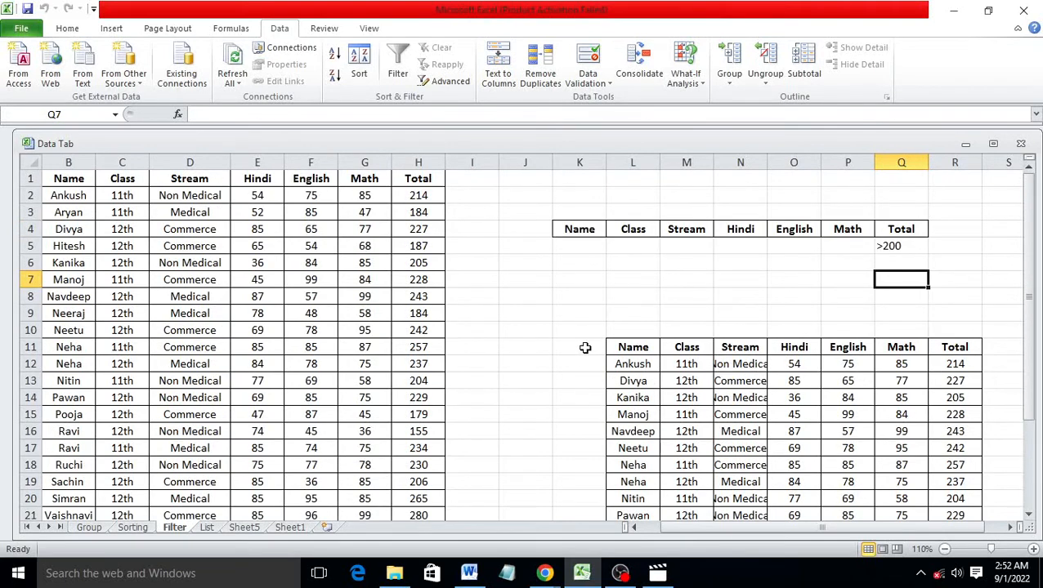
drag(624, 330, 949, 514)
click(67, 29)
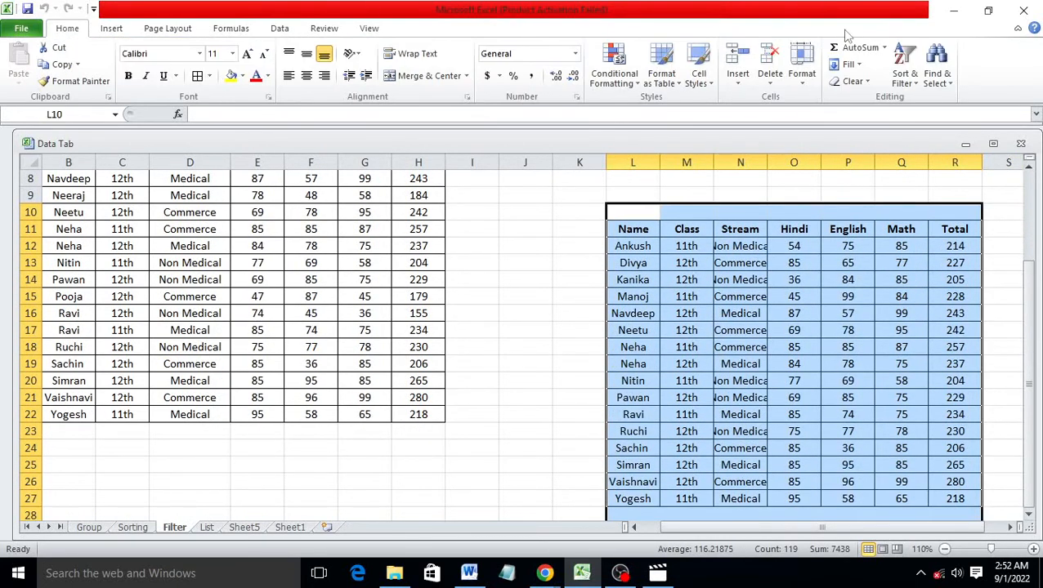
click(867, 85)
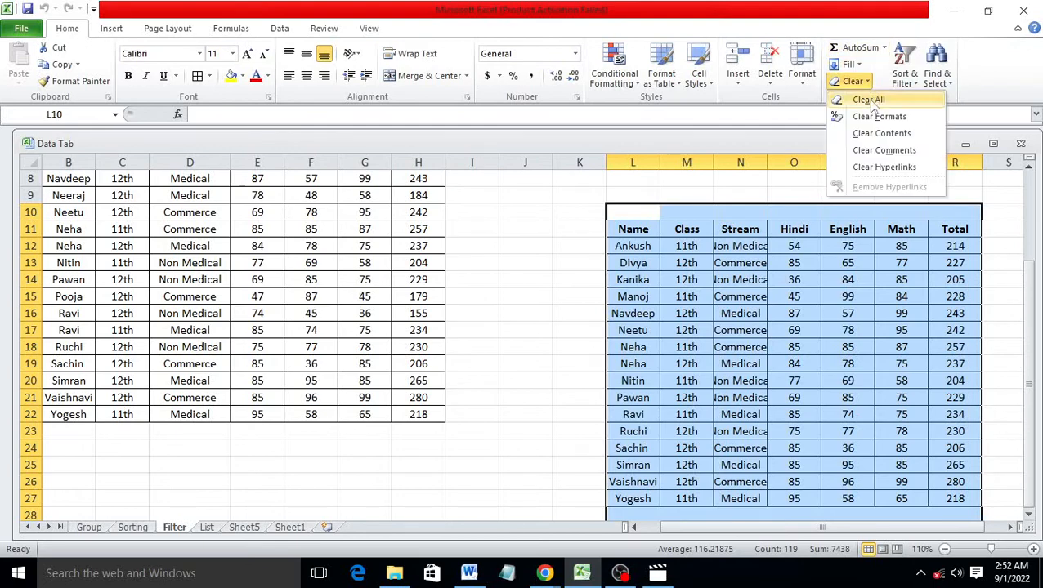
click(876, 99)
click(687, 226)
scroll(645, 246, up, 3)
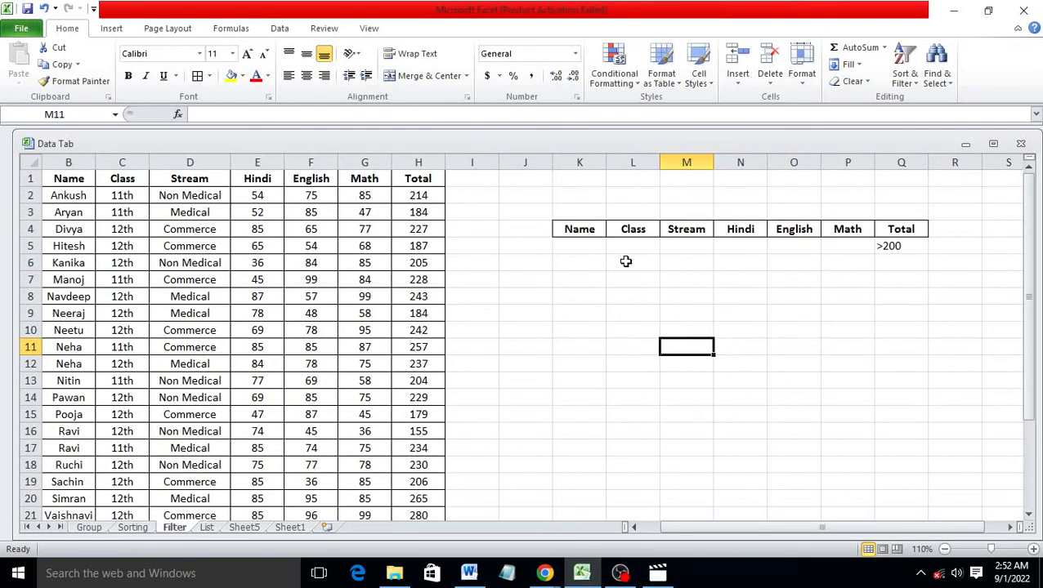
Replace the >200 criterion with 11th under Class in L5 and Medical under Stream in M5
click(899, 246)
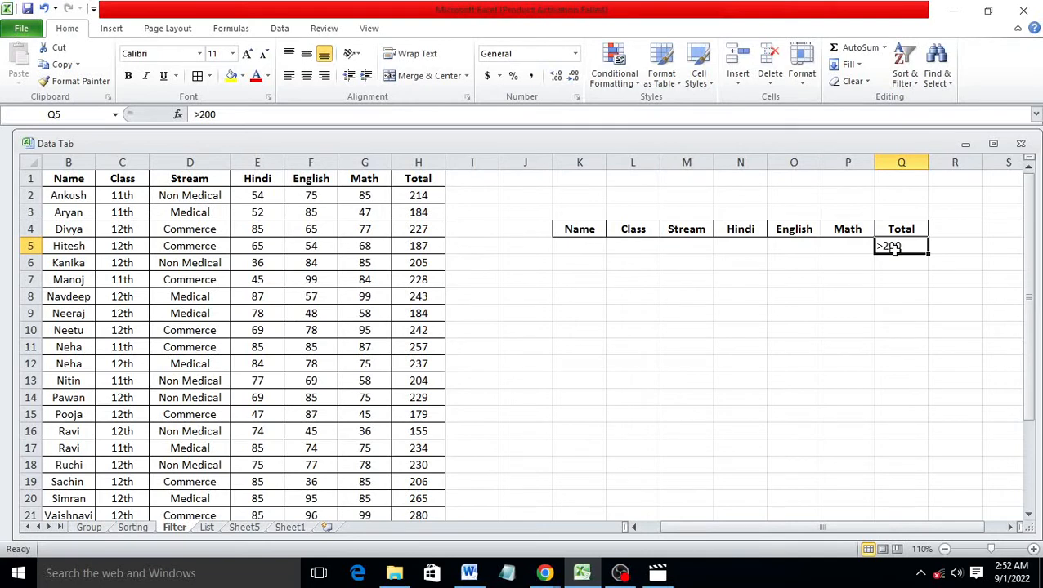
key(BackSpace)
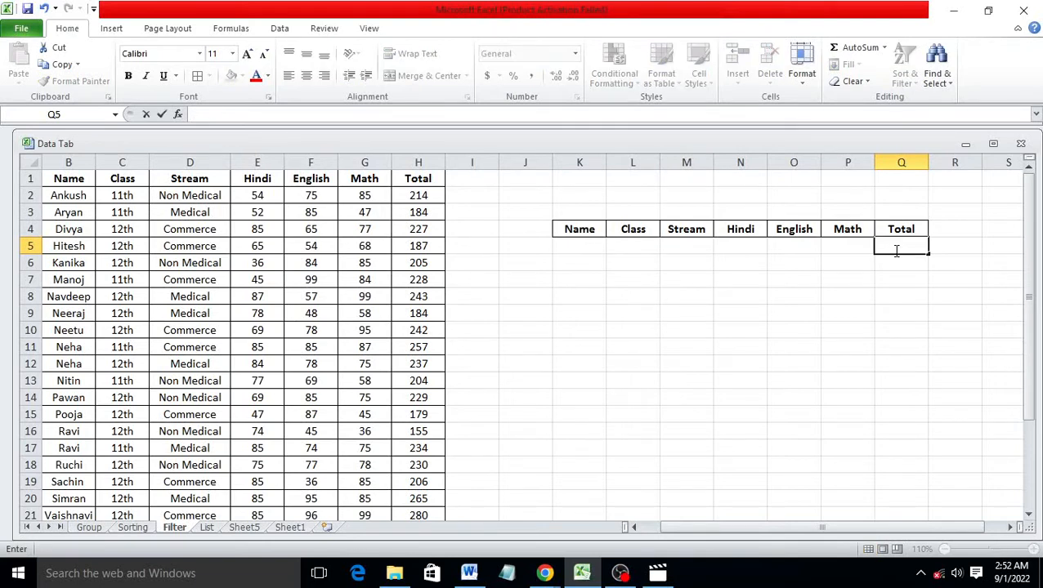
click(619, 246)
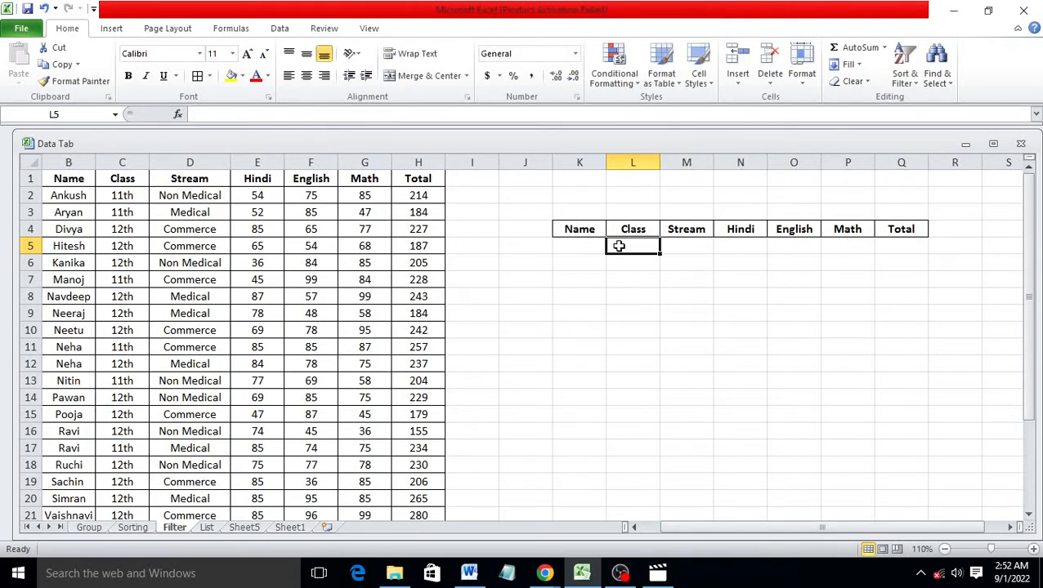
text(11th)
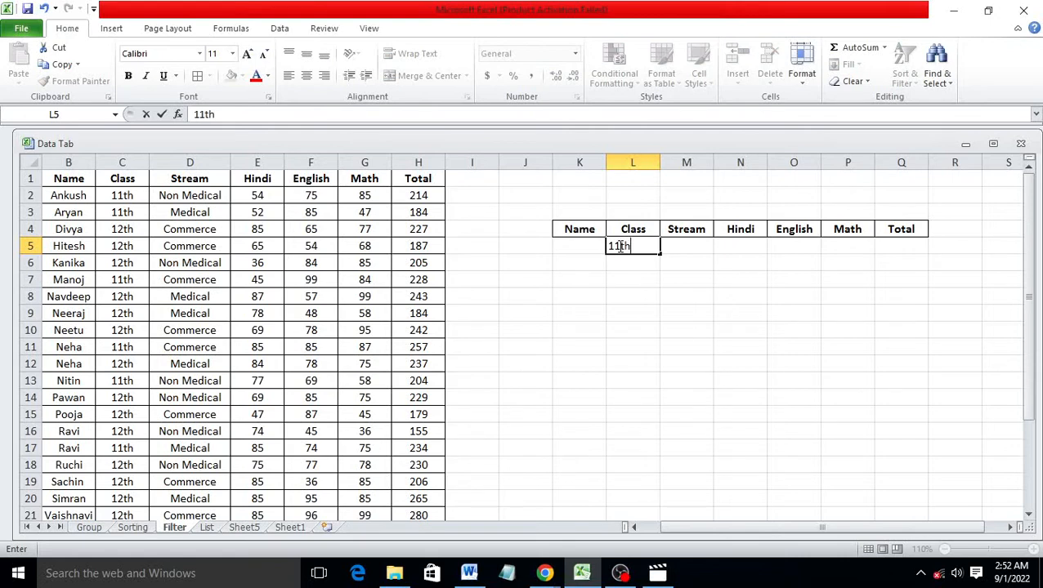
click(703, 245)
text(m)
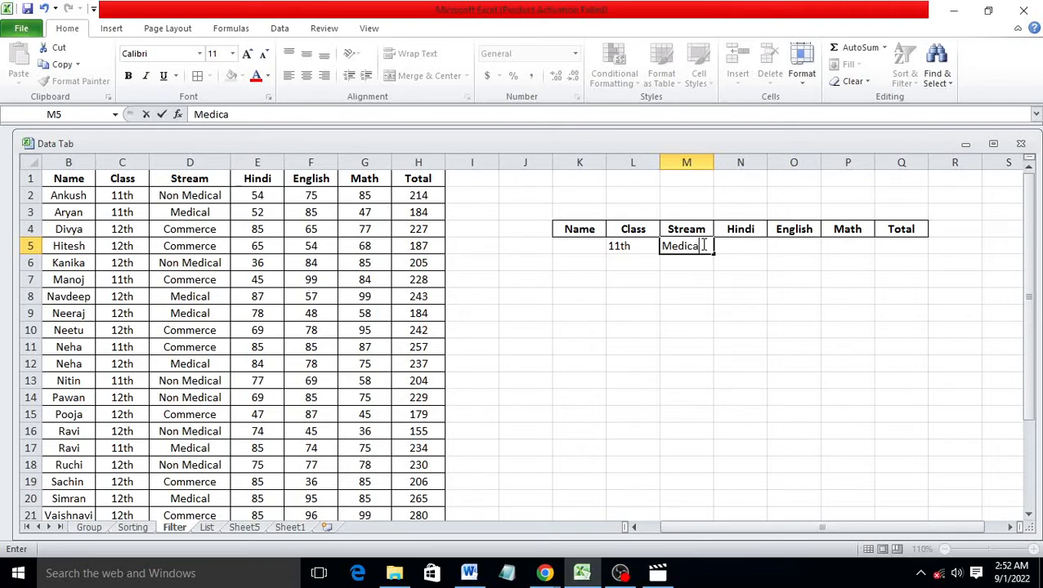
click(726, 280)
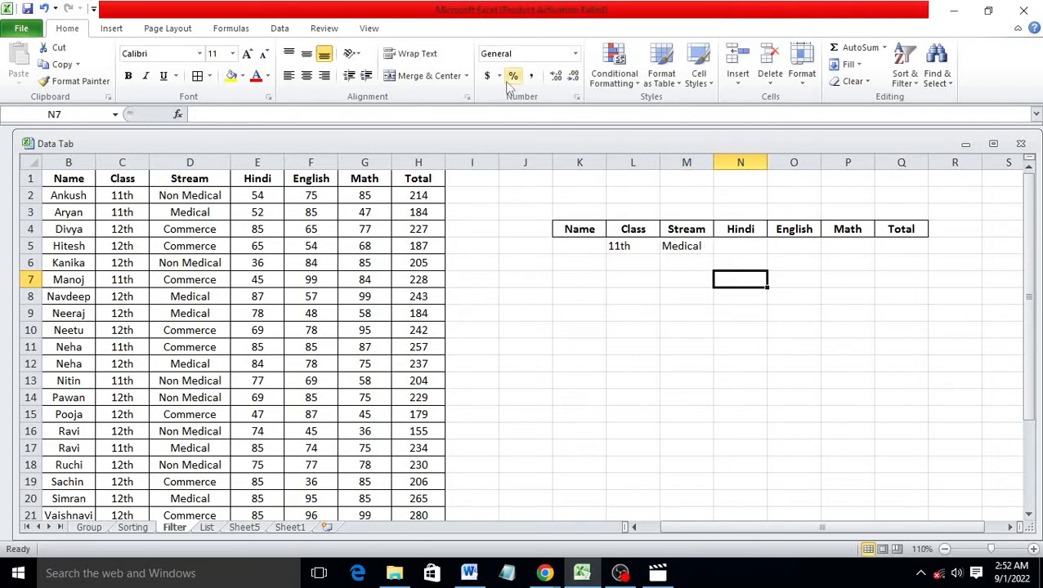
click(281, 29)
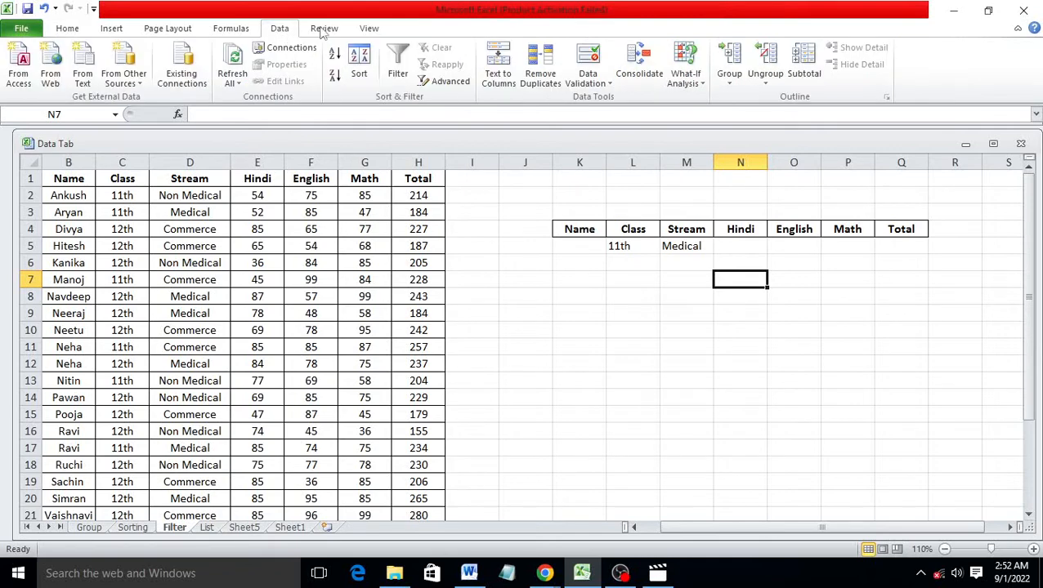
In Advanced Filter, reset the criteria range to K4:Q5
click(455, 82)
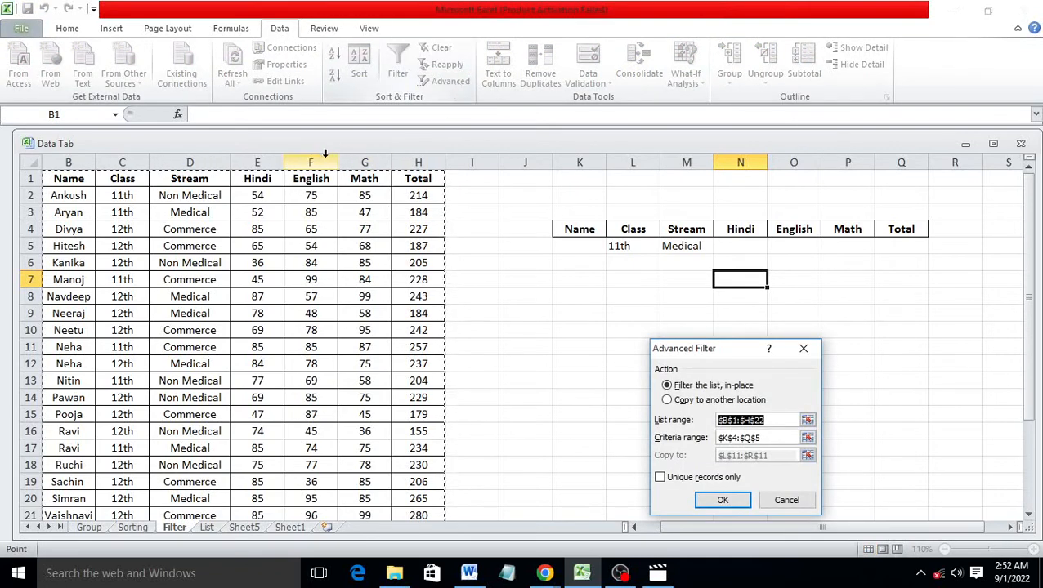
scroll(342, 439, down, 3)
scroll(377, 395, up, 2)
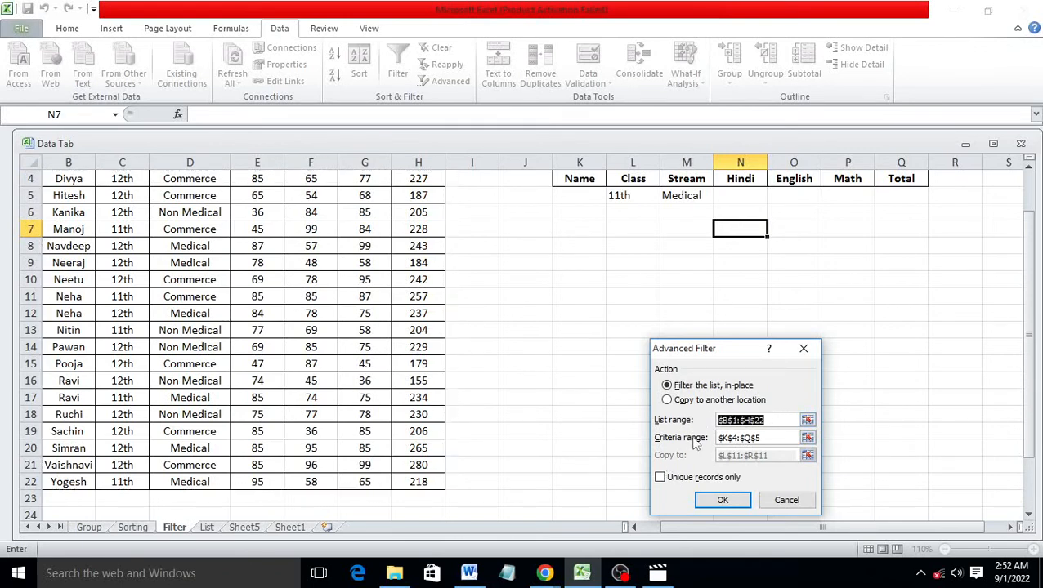
click(760, 440)
drag(760, 441, 697, 442)
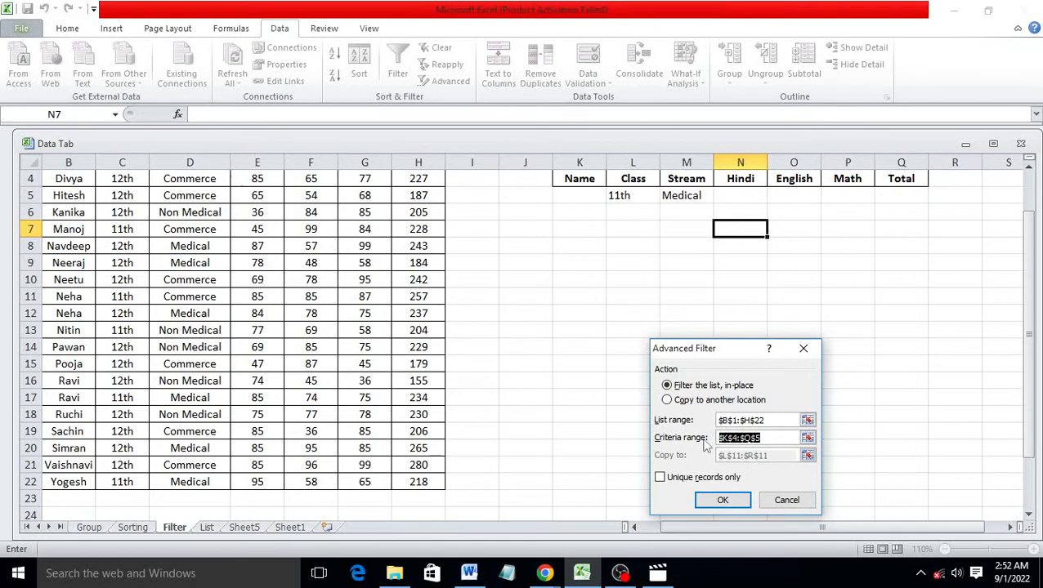
key(BackSpace)
scroll(720, 365, up, 1)
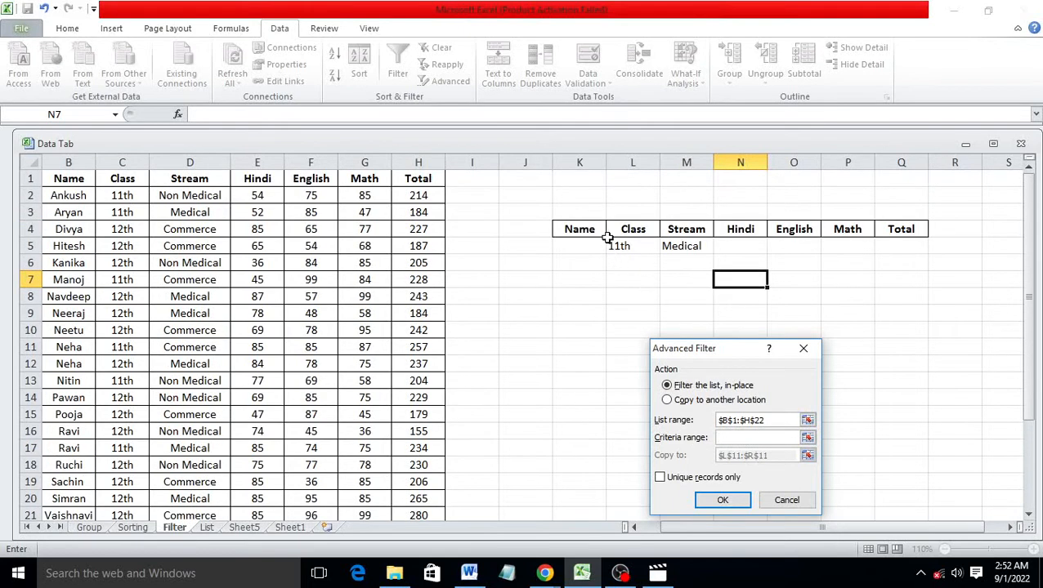
drag(572, 214, 918, 238)
drag(594, 233, 904, 245)
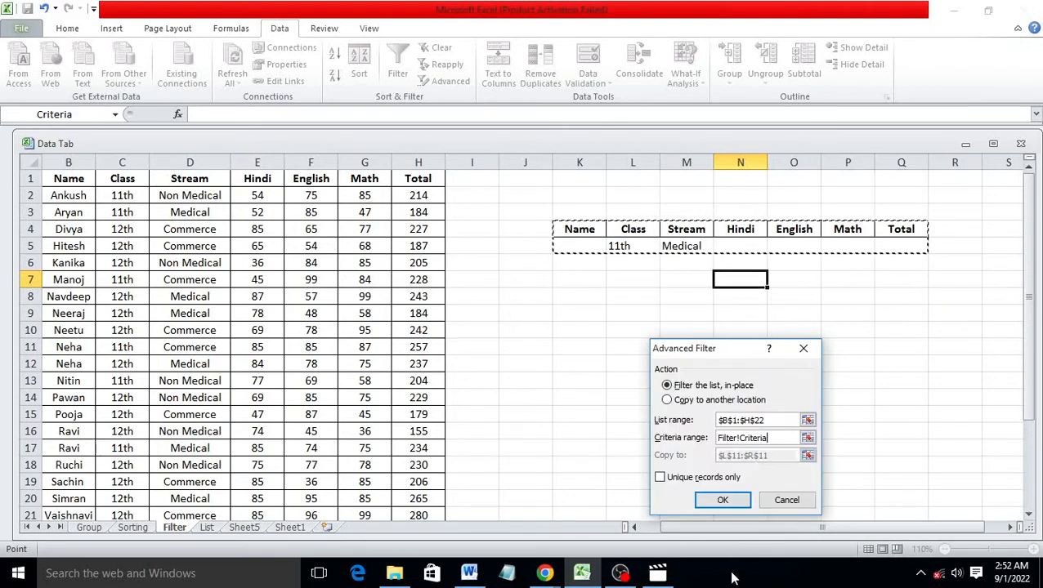
Copy the matching 11th-class Medical students to a new table at K13
click(666, 401)
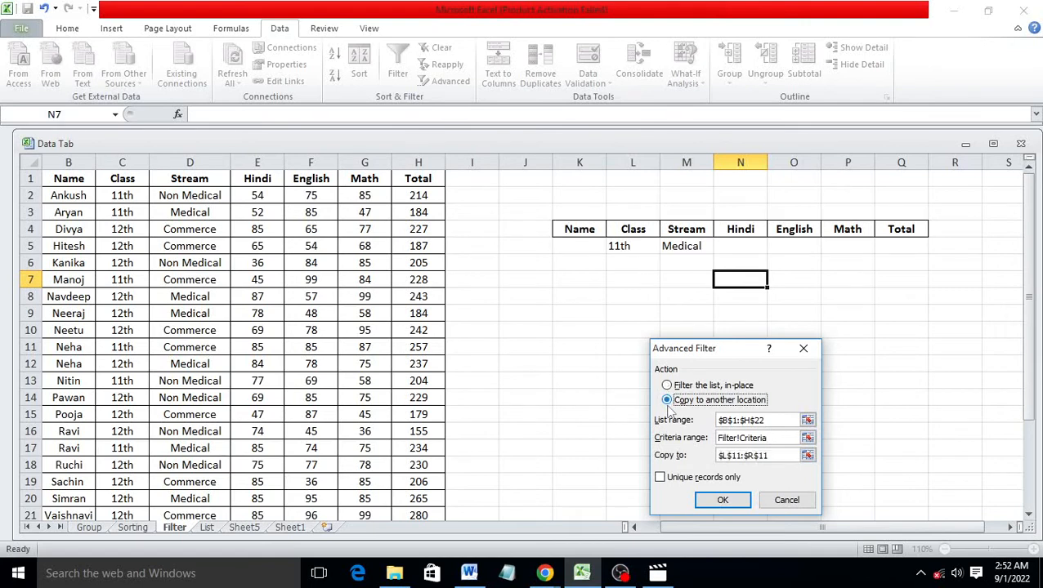
click(783, 455)
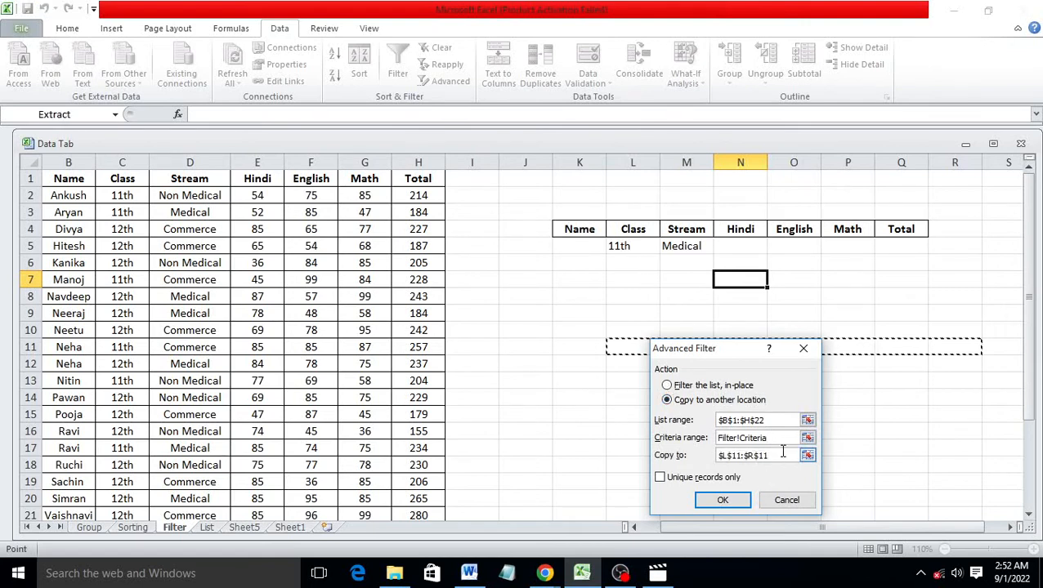
key(BackSpace)
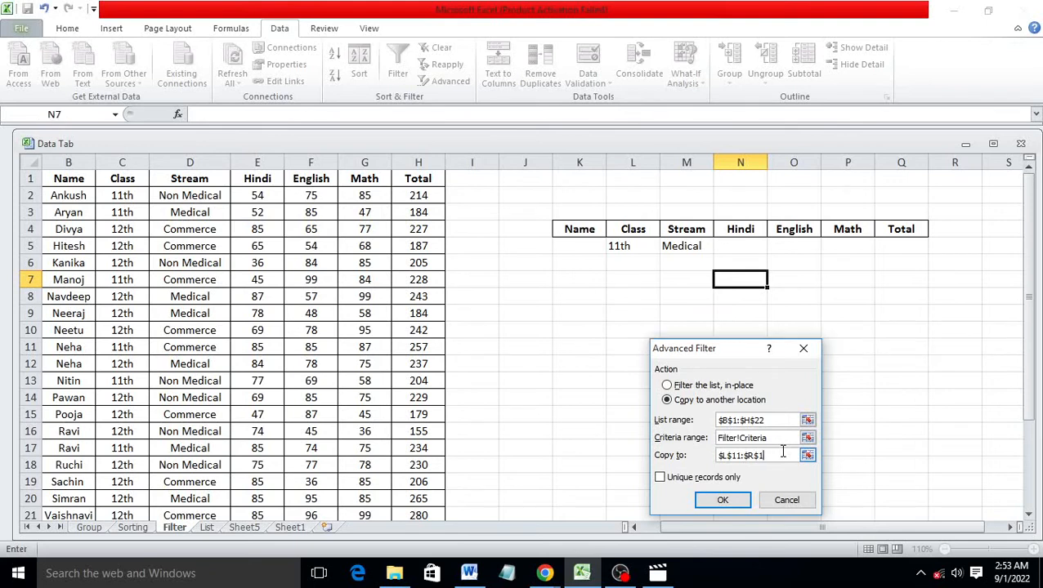
key(BackSpace)
key(BackSpace)
key(BackSpace)
key(BackSpace)
key(BackSpace)
key(BackSpace)
key(BackSpace)
click(570, 381)
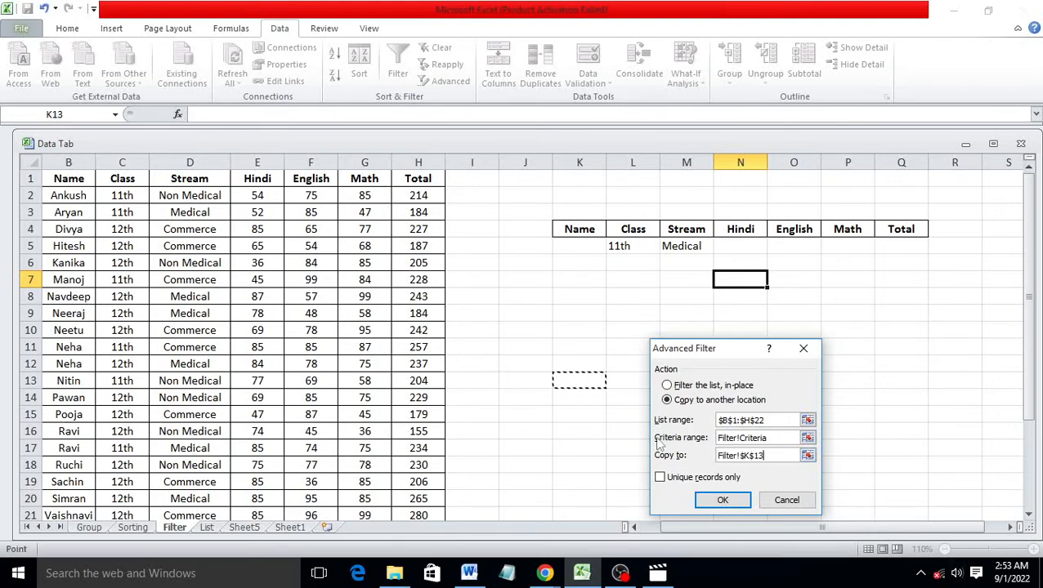
click(723, 500)
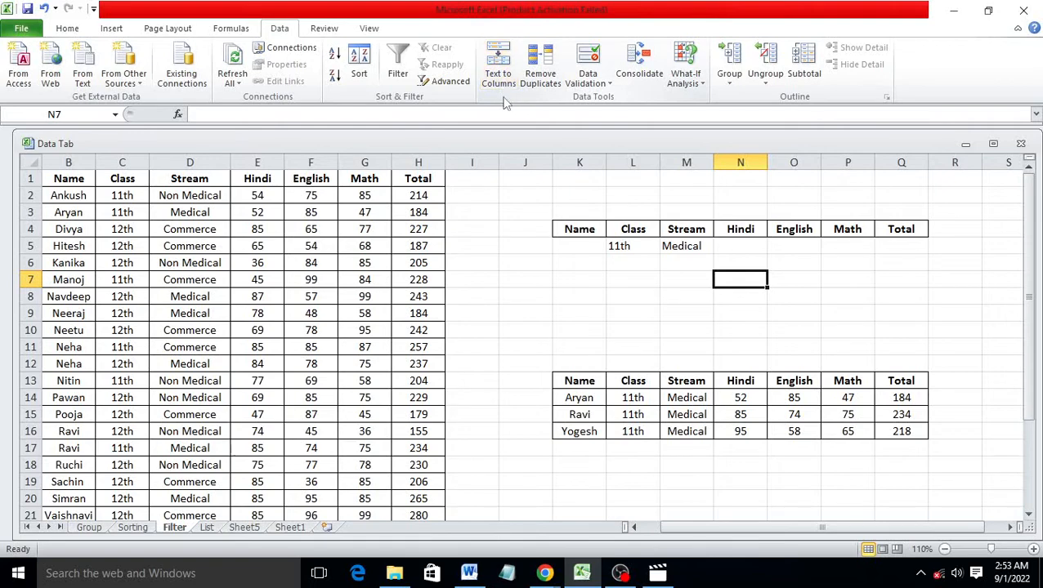
Type 'Name Class Hindi English' into B33 and launch Text to Columns on it
scroll(677, 415, down, 2)
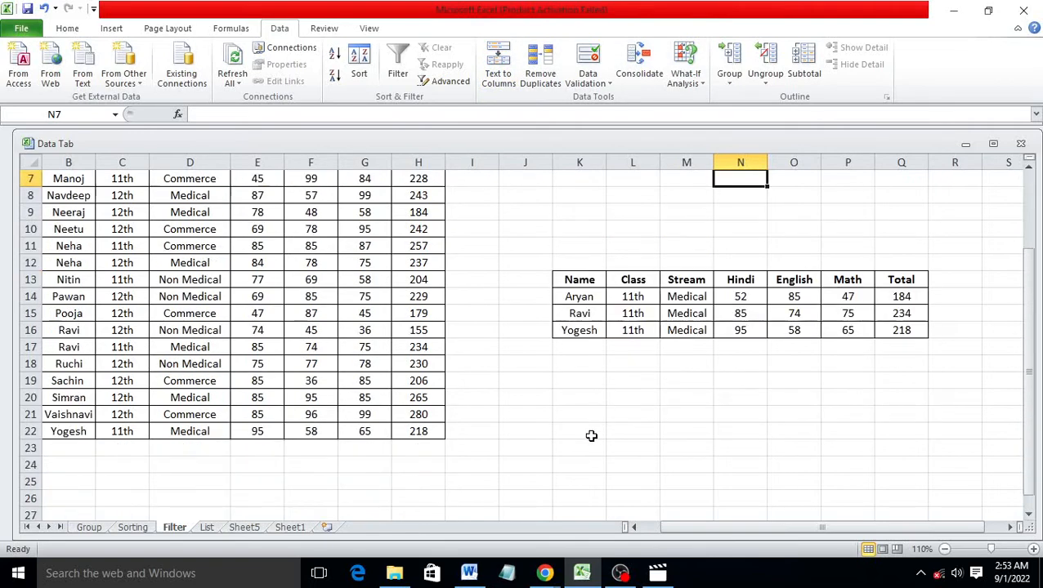
scroll(626, 440, down, 5)
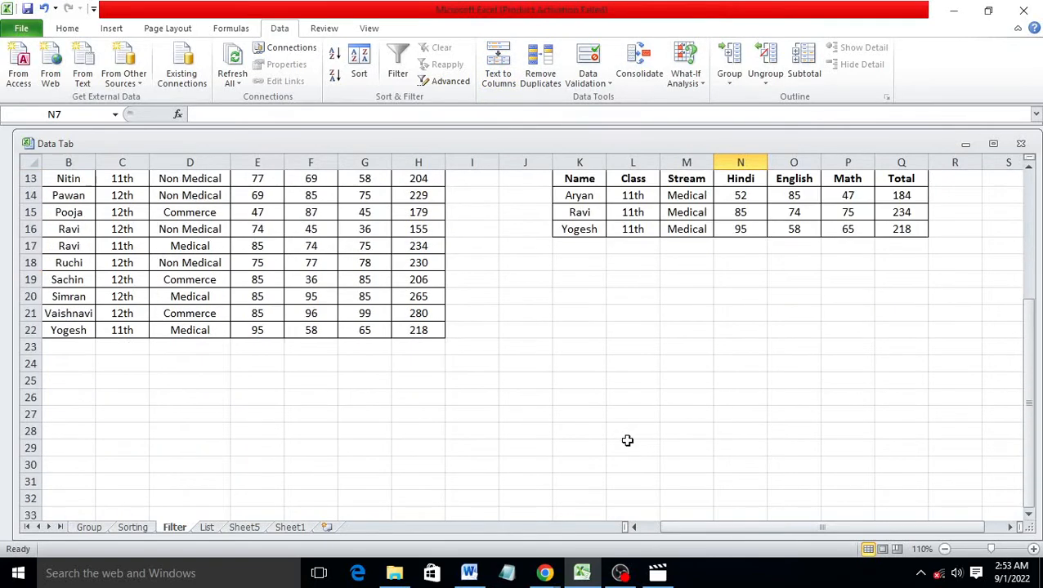
click(561, 361)
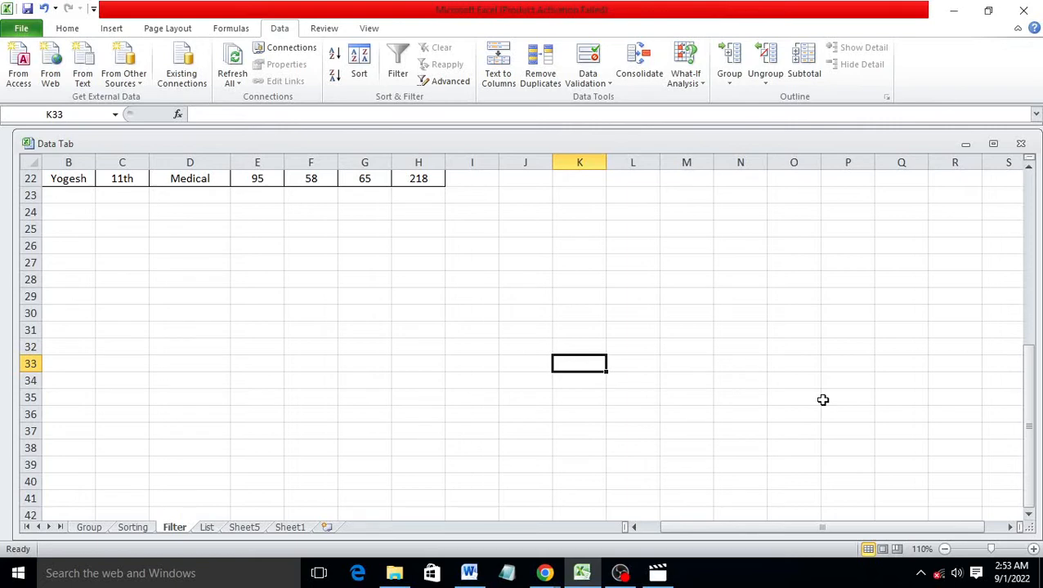
click(79, 358)
text(Name Class G)
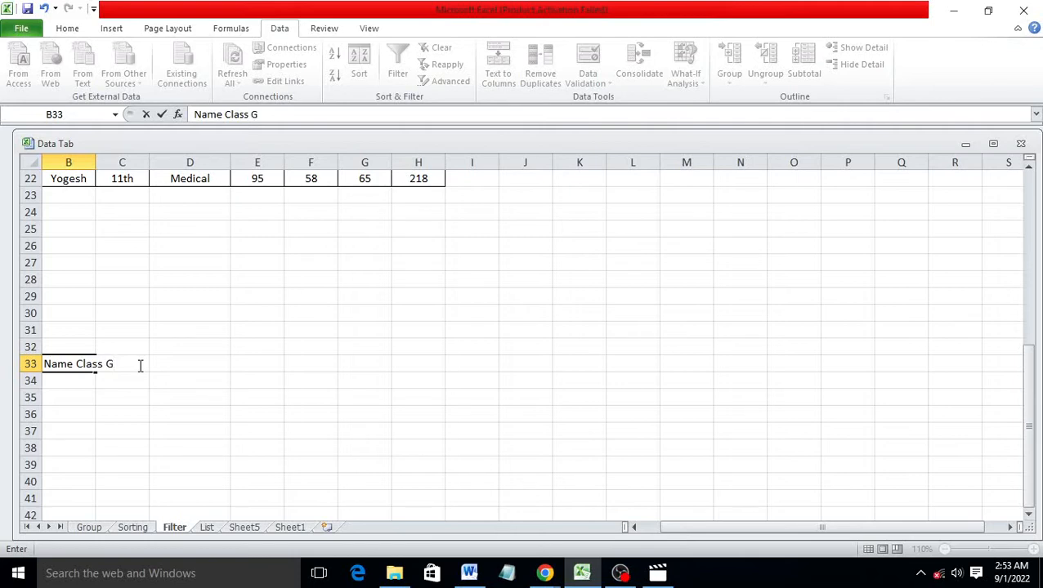
key(BackSpace)
text(lish)
click(141, 398)
click(67, 365)
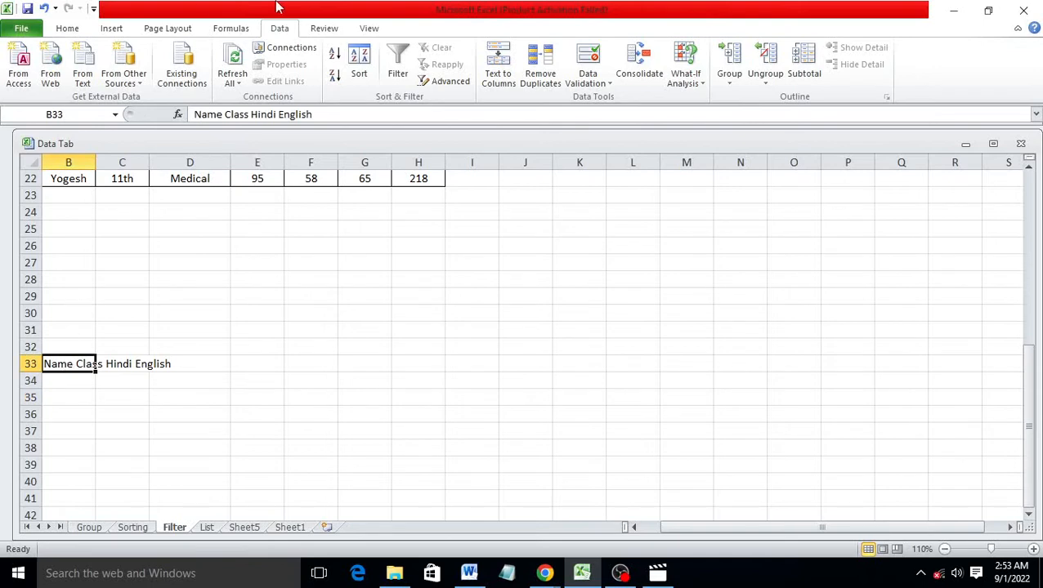
click(496, 65)
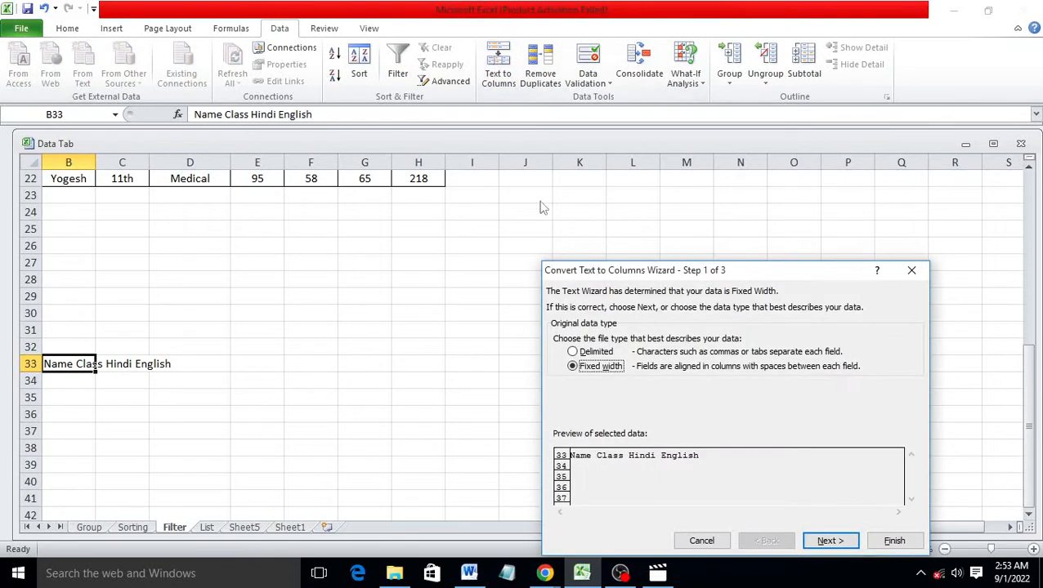
Finish the Text to Columns wizard so B33 splits into Name, Class, Hindi, English
drag(675, 272, 709, 190)
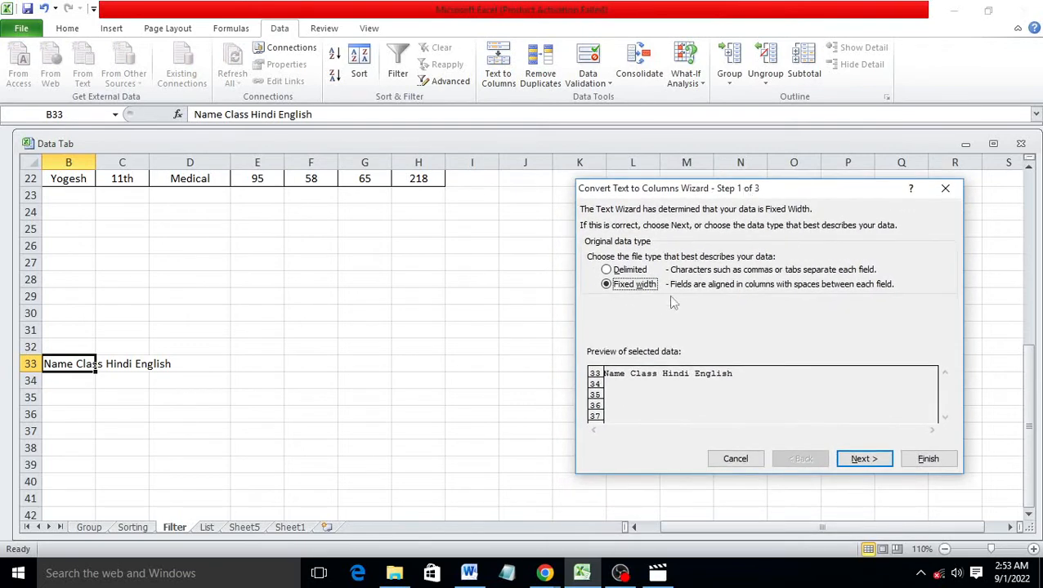
click(874, 460)
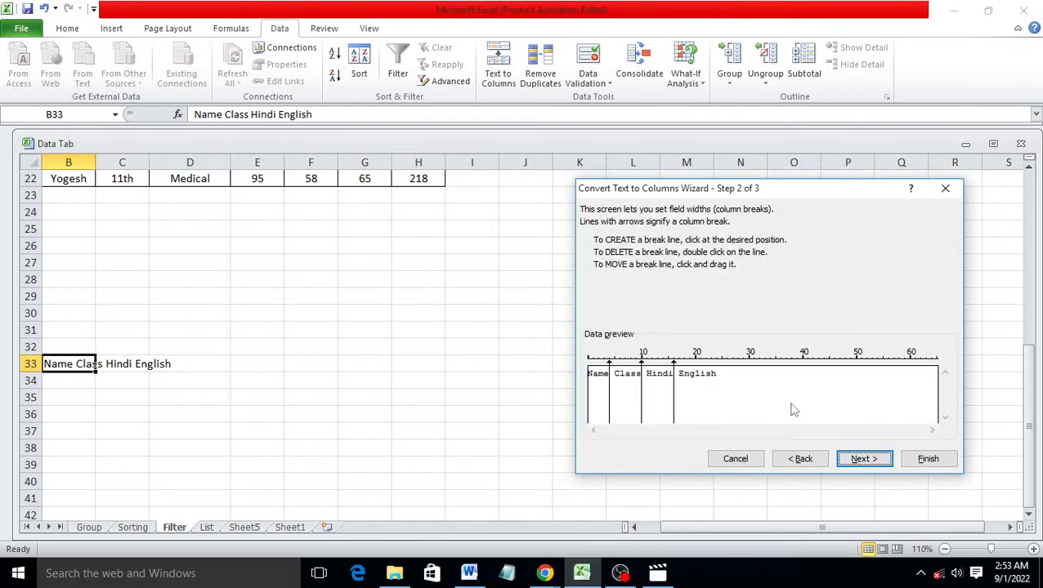
click(860, 460)
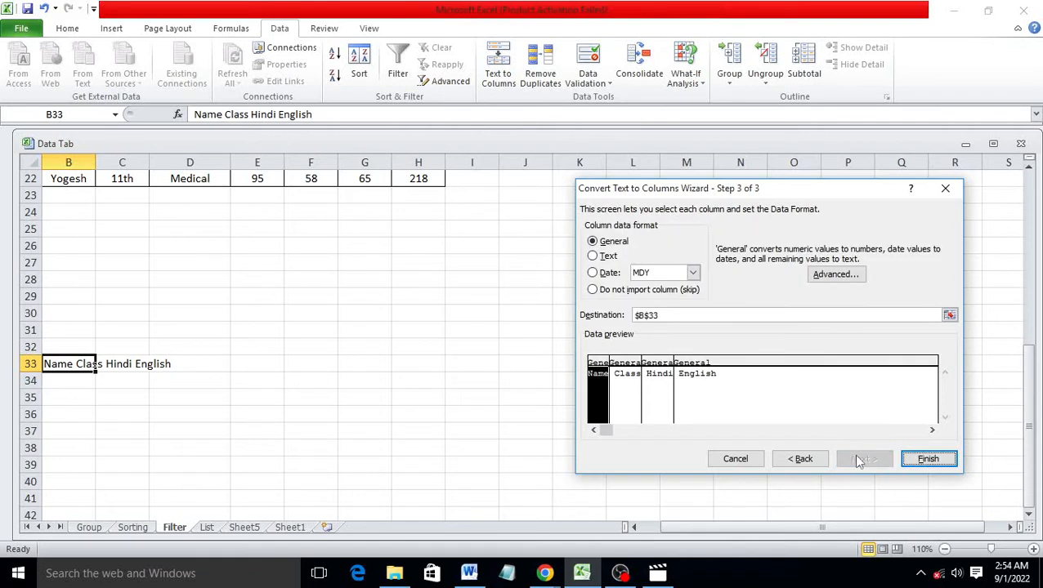
click(930, 459)
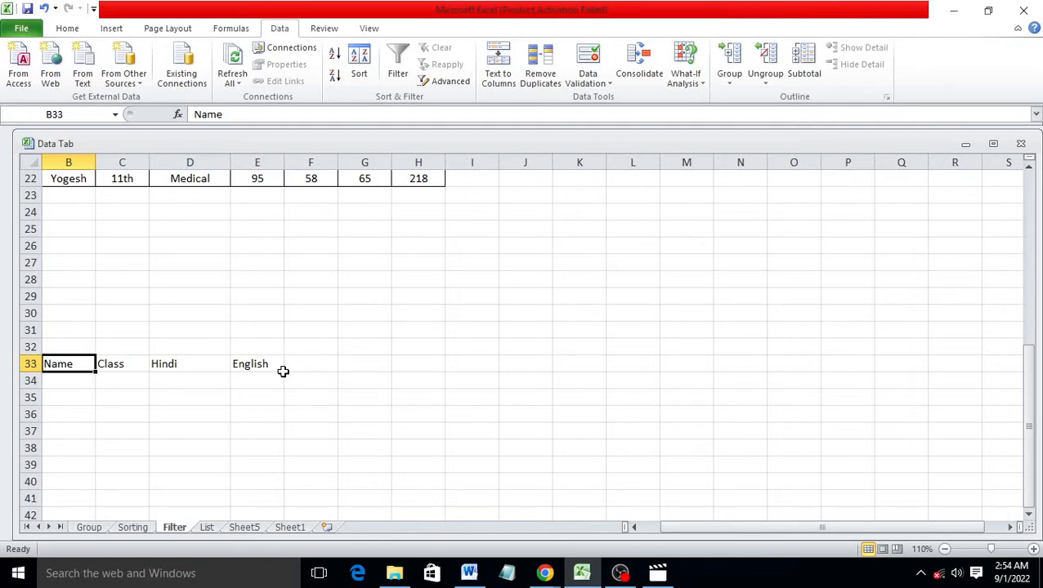
key(Delete)
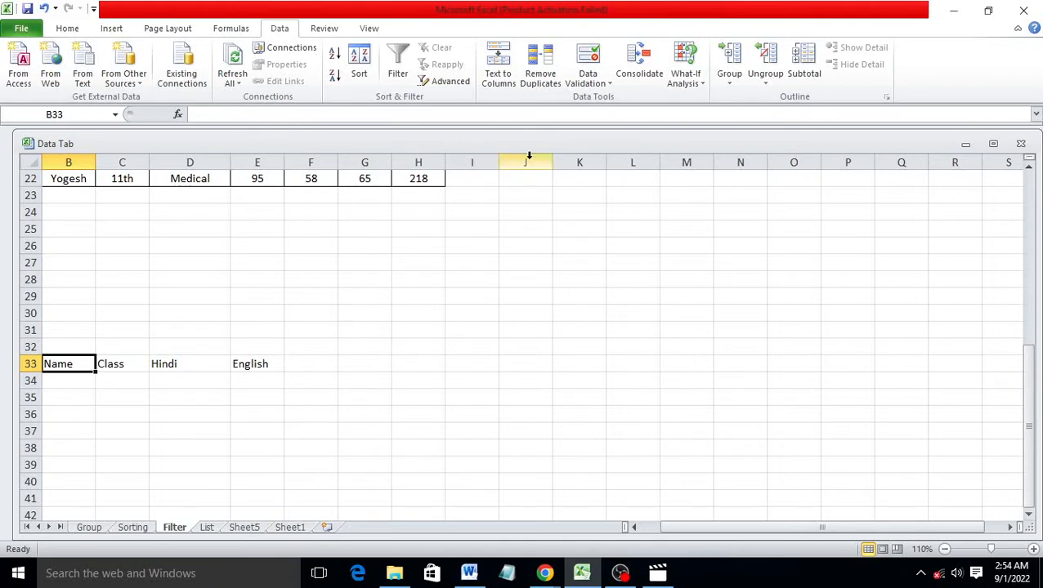
Insert a new column before Name with the heading Roll NO
scroll(528, 213, up, 6)
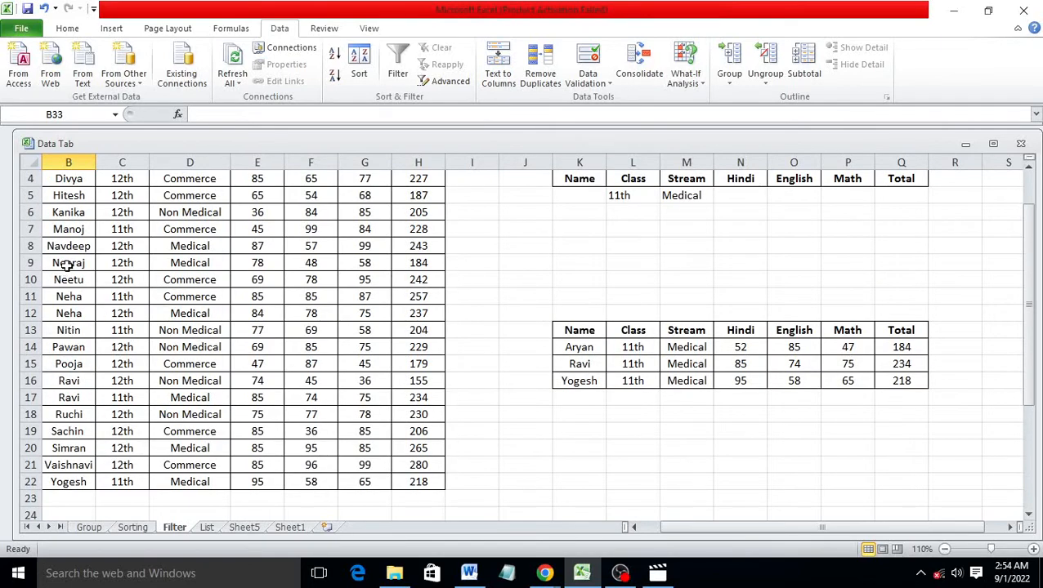
scroll(169, 296, up, 1)
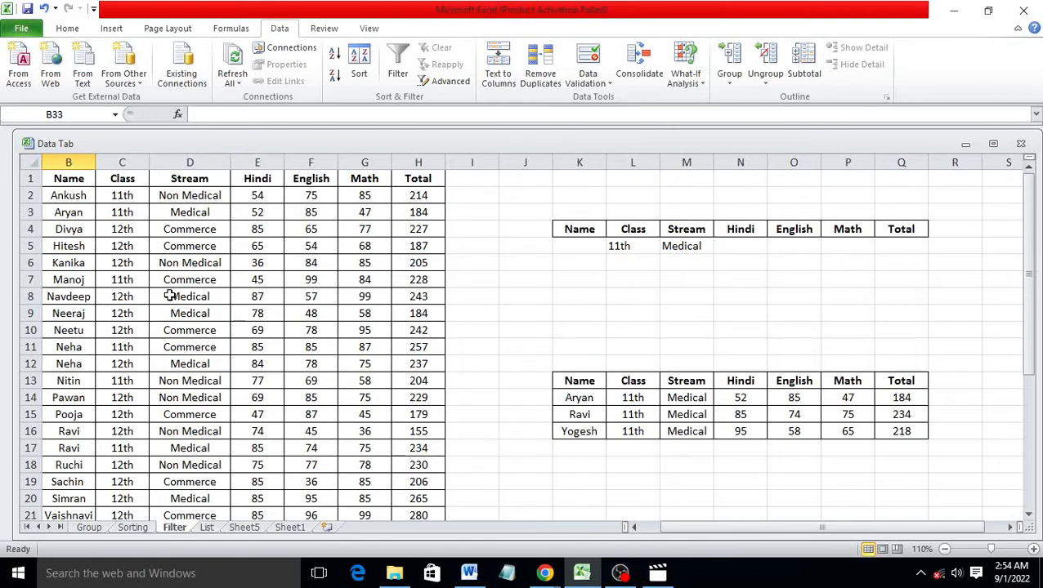
right_click(75, 163)
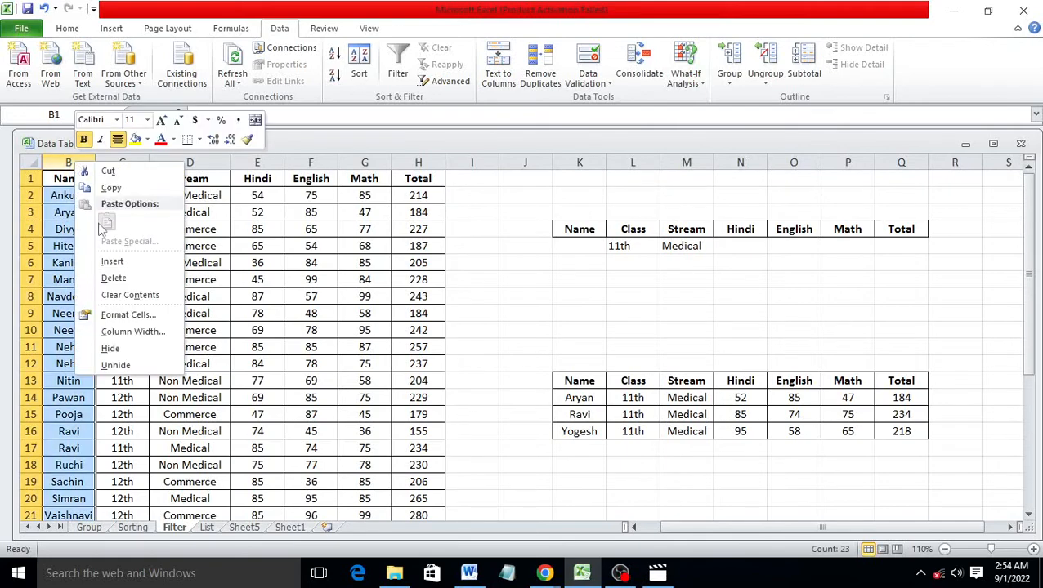
click(112, 262)
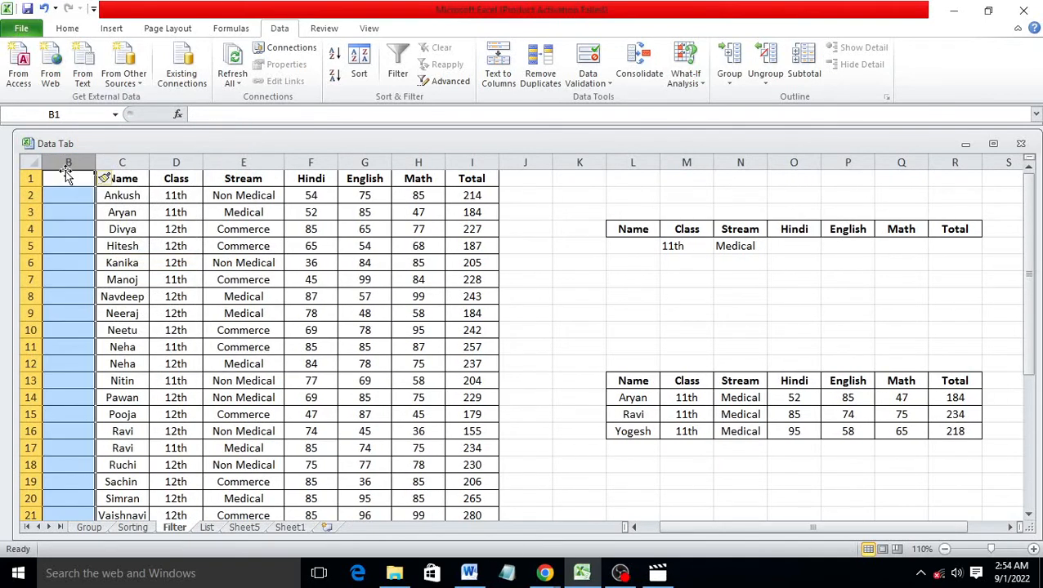
text(R)
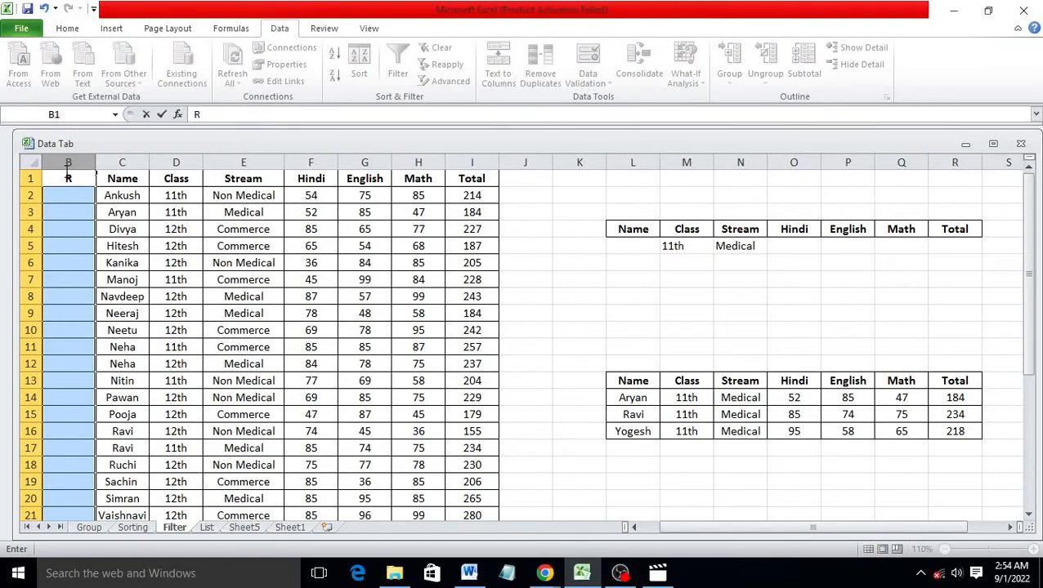
text(oll)
text(NO)
click(84, 192)
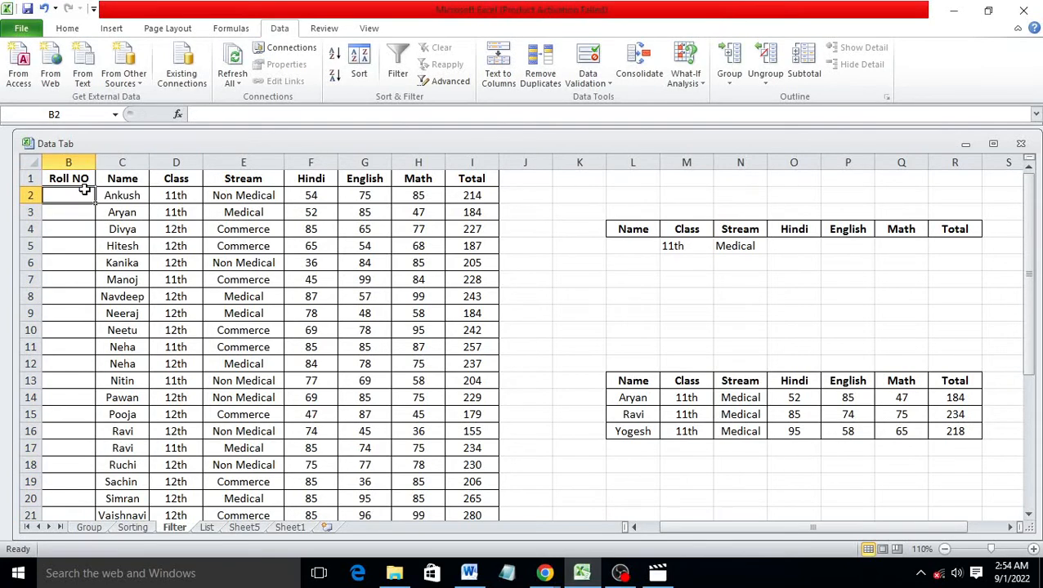
Enter 1 and 2, then fill the Roll NO series down to 21
text(1)
key(Return)
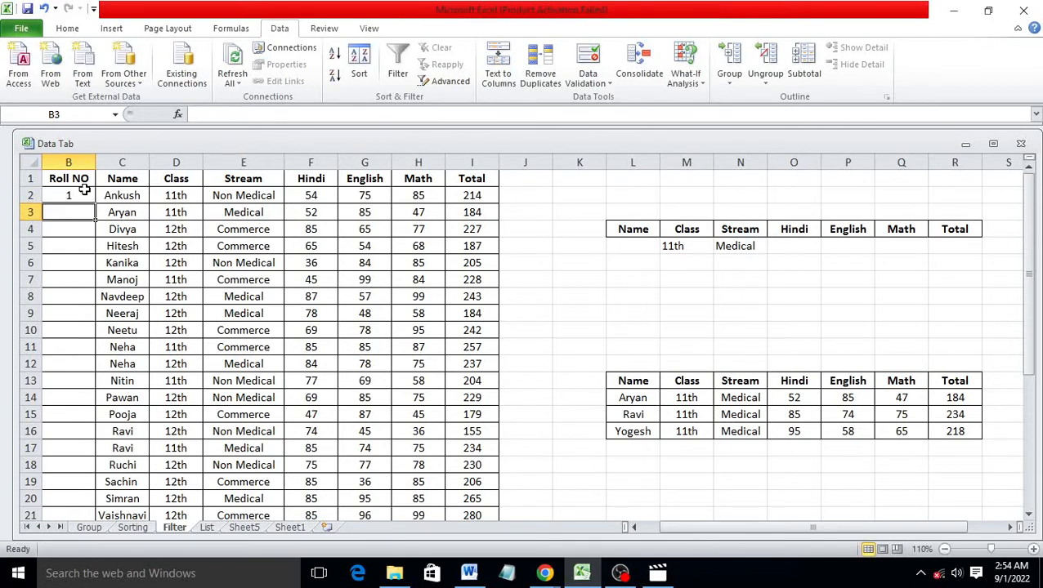
text(2)
click(94, 247)
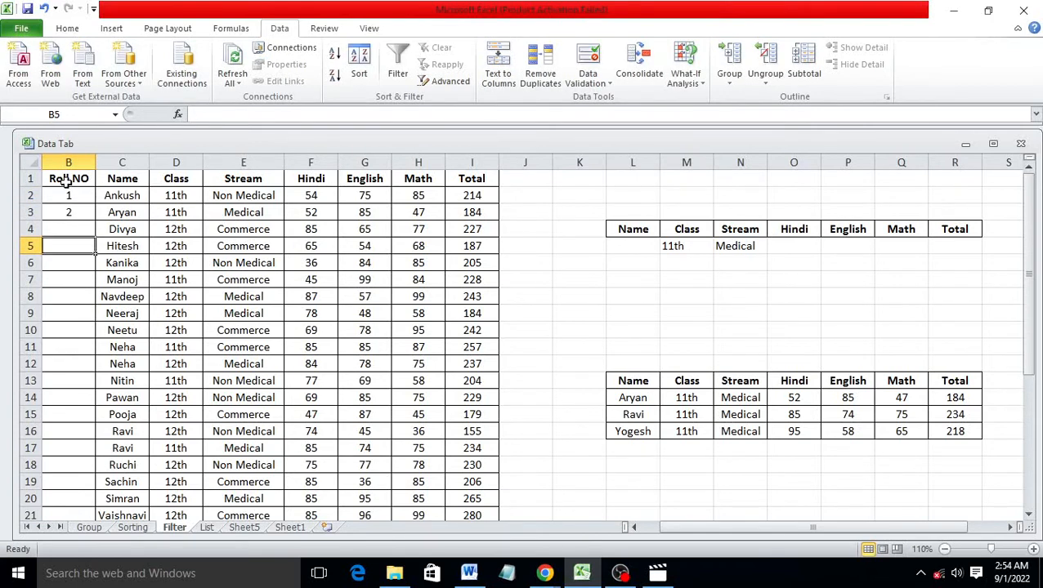
click(68, 199)
click(83, 223)
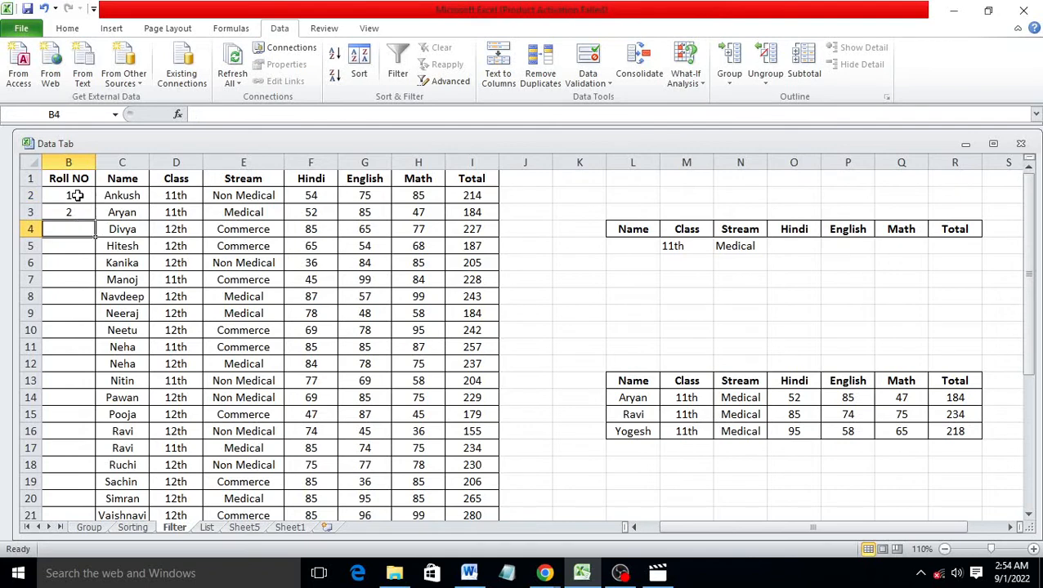
drag(84, 196, 93, 490)
drag(59, 296, 417, 297)
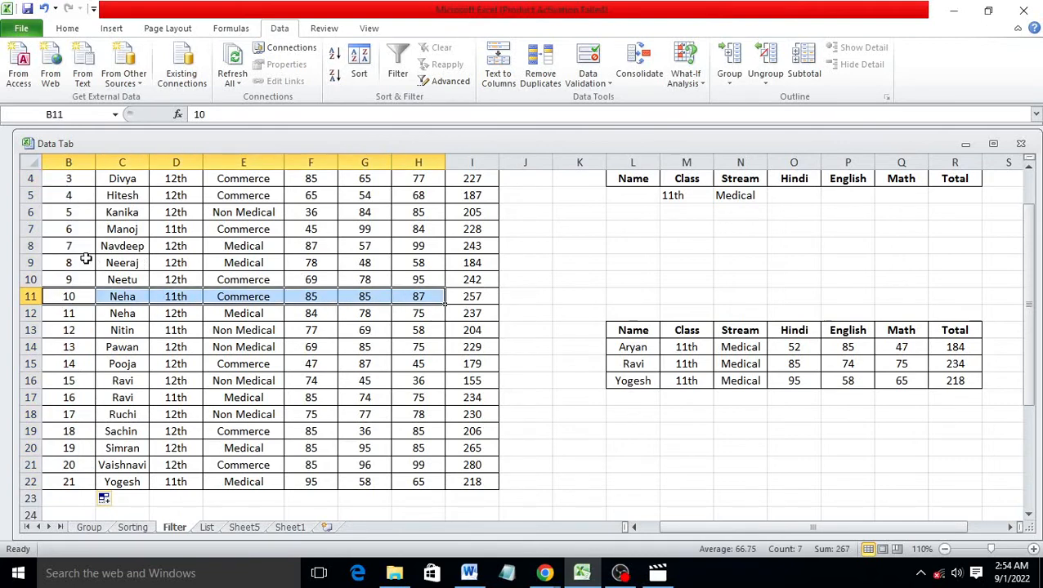
drag(83, 263, 457, 282)
Copy the Neeraj and Neetu rows and paste them into rows 23–24 below the table
right_click(457, 281)
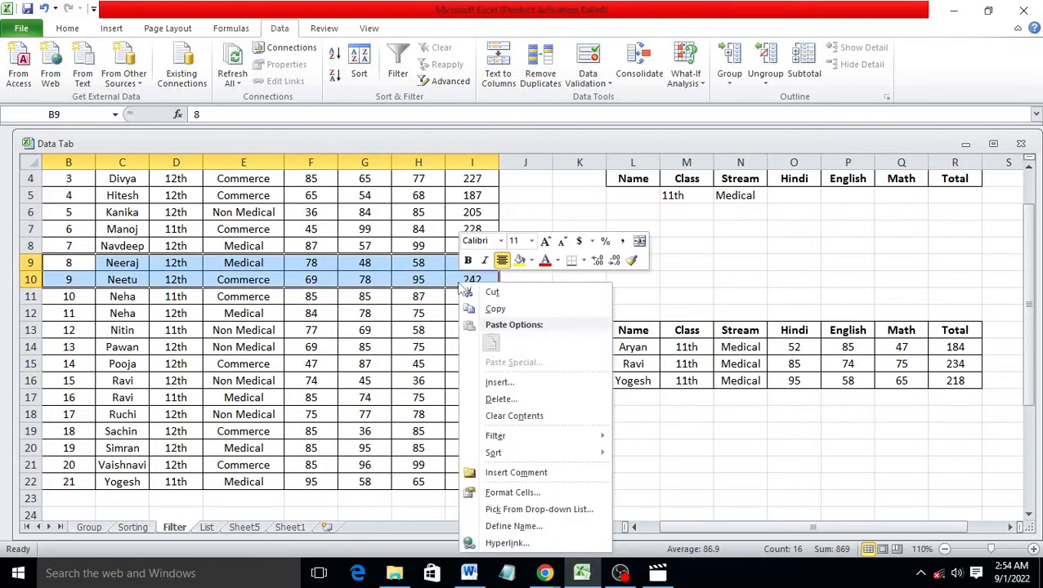
click(495, 309)
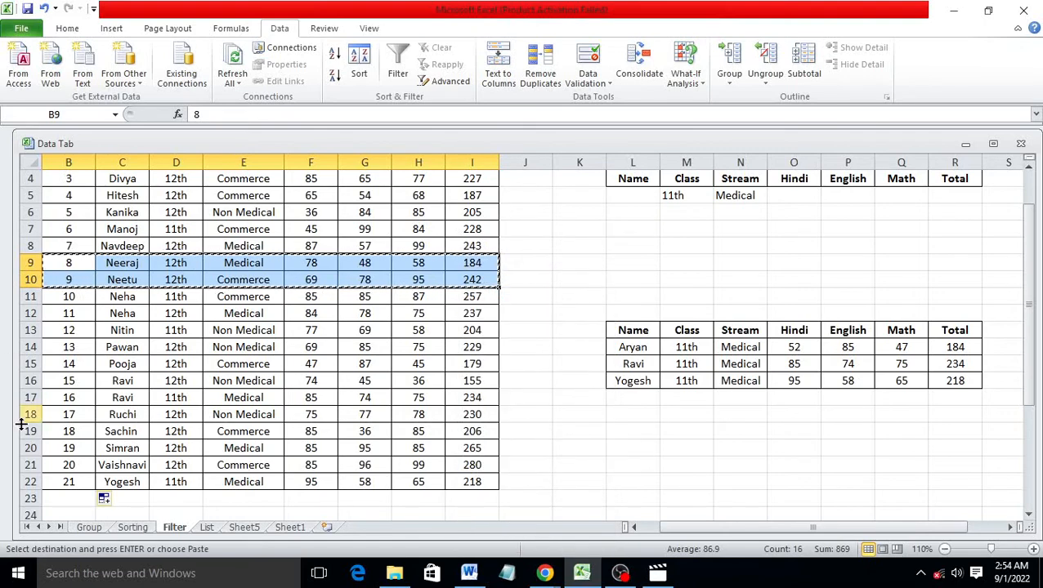
click(60, 500)
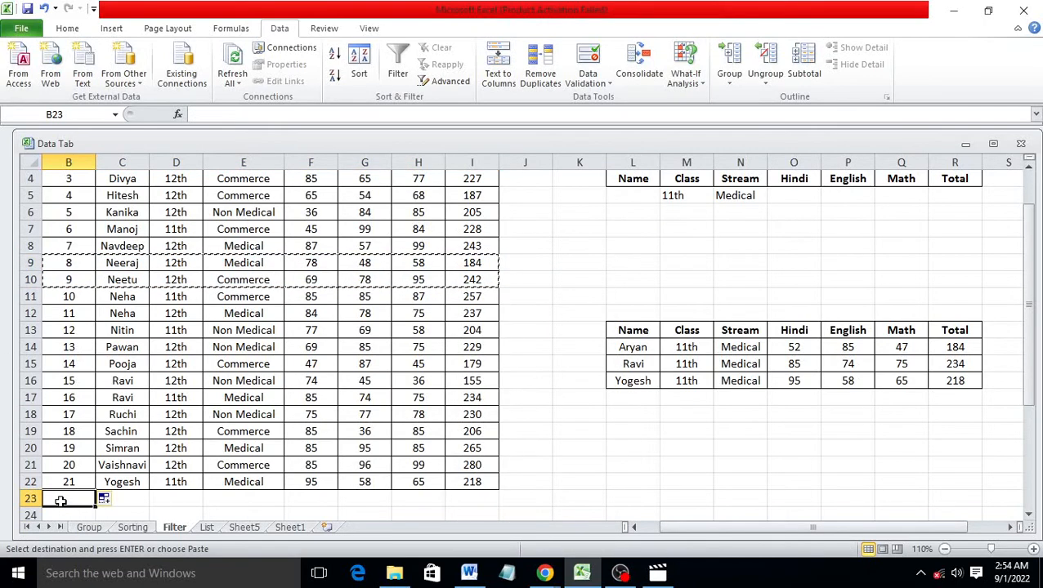
key(ctrl+v)
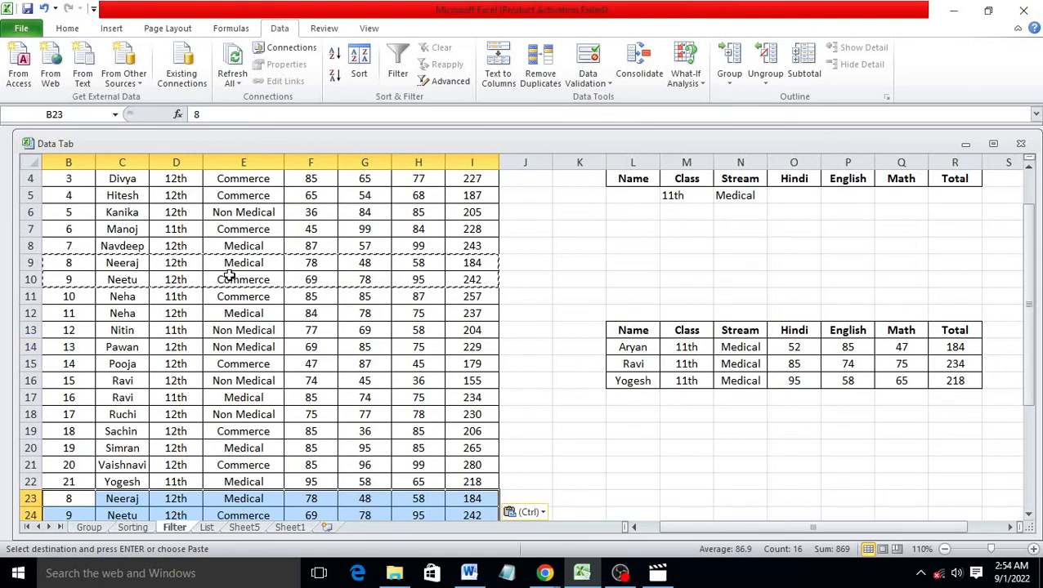
scroll(435, 288, down, 1)
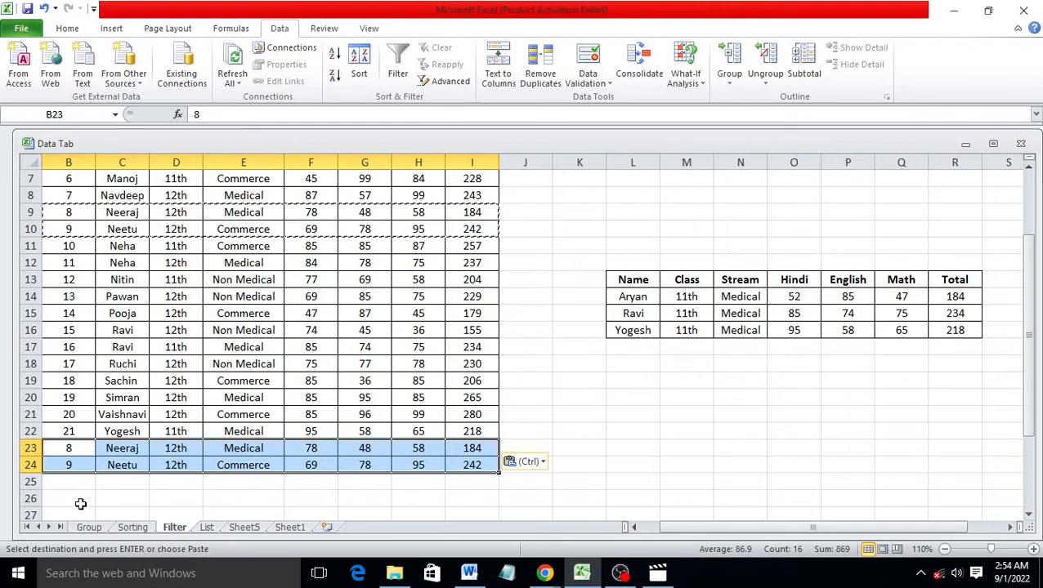
scroll(112, 439, up, 2)
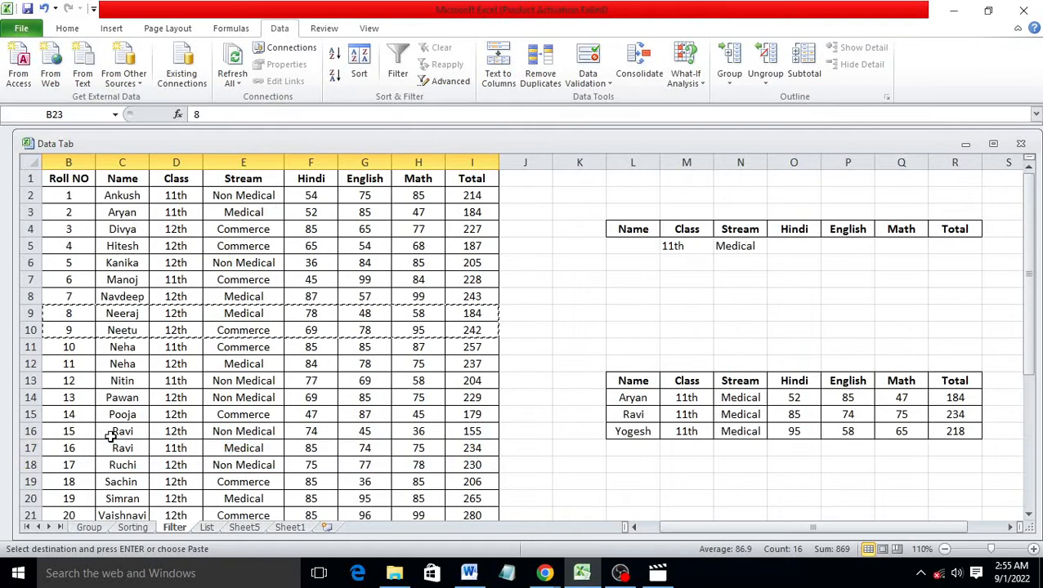
double_click(133, 315)
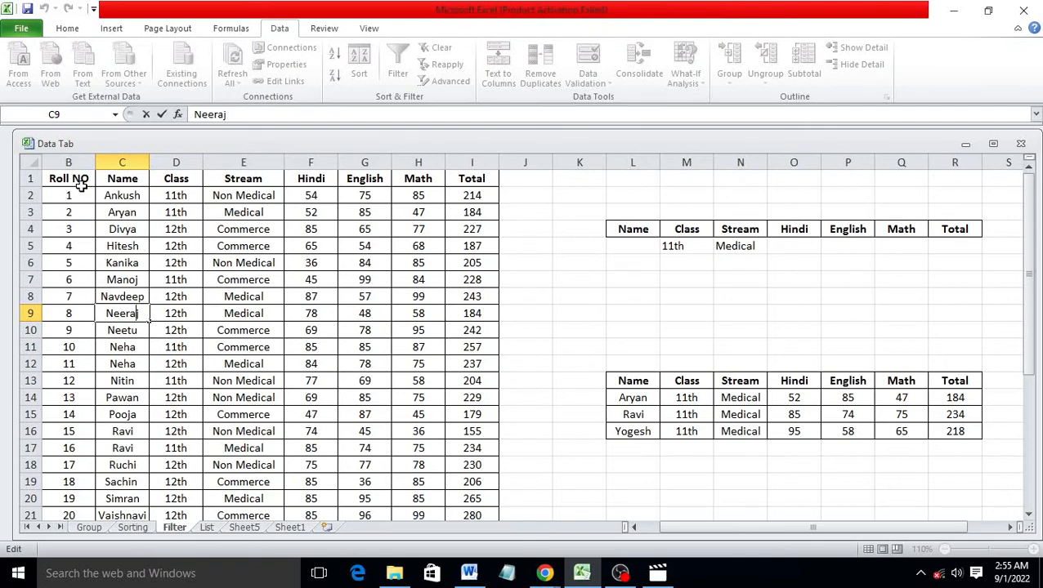
drag(80, 180, 472, 475)
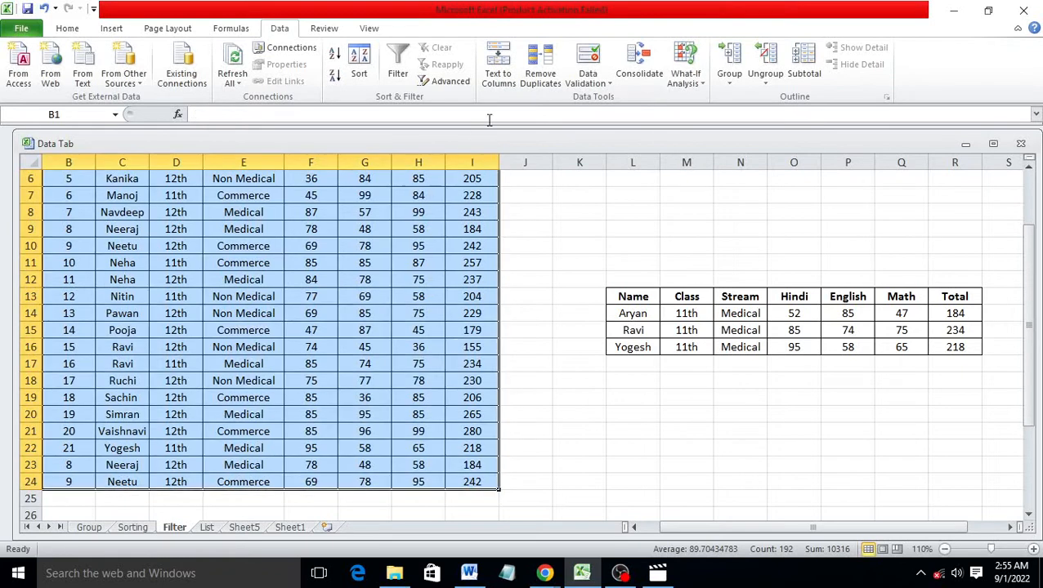
Run Remove Duplicates across all columns of the table, deleting the duplicate Neeraj row
click(541, 76)
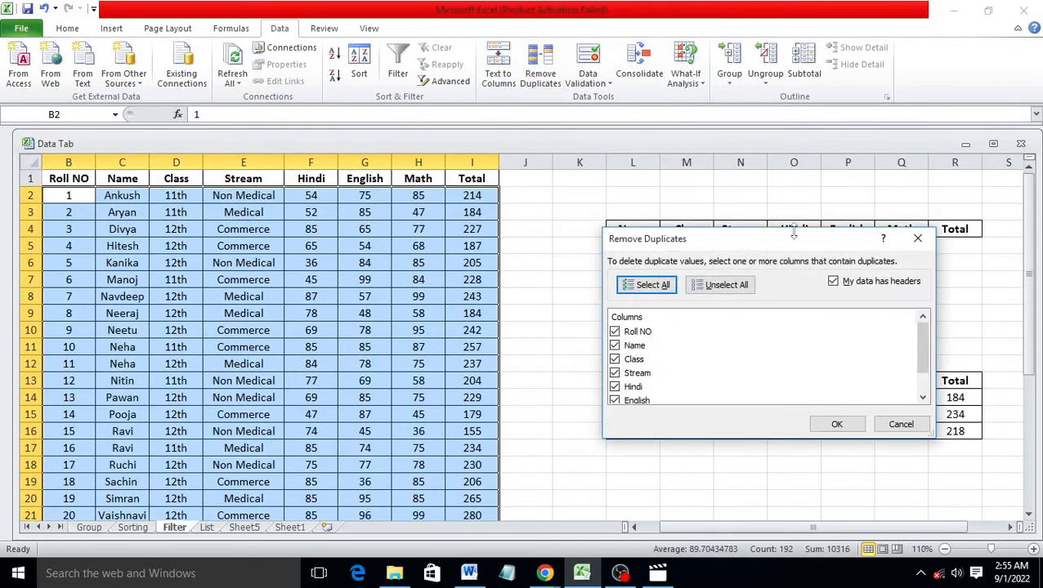
click(837, 424)
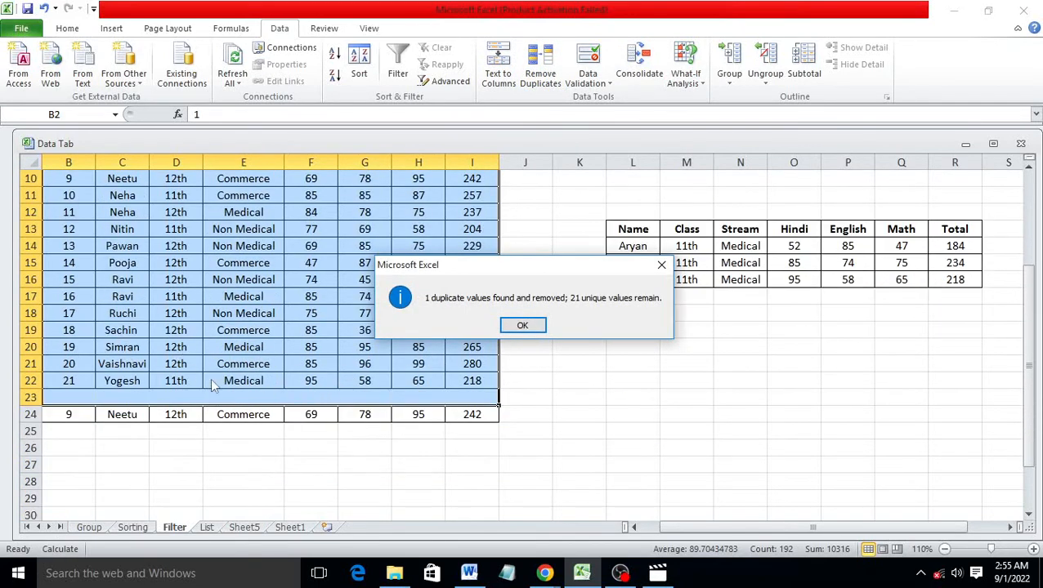
click(527, 328)
Run Remove Duplicates again on rows B20:I24, which finds no further duplicates
scroll(220, 372, down, 3)
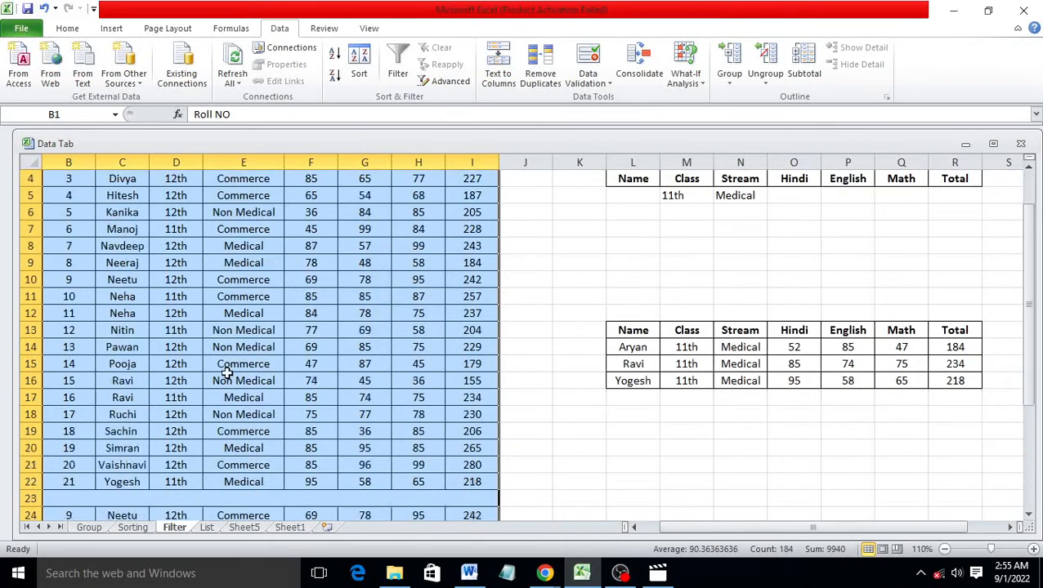
scroll(221, 370, down, 3)
click(114, 316)
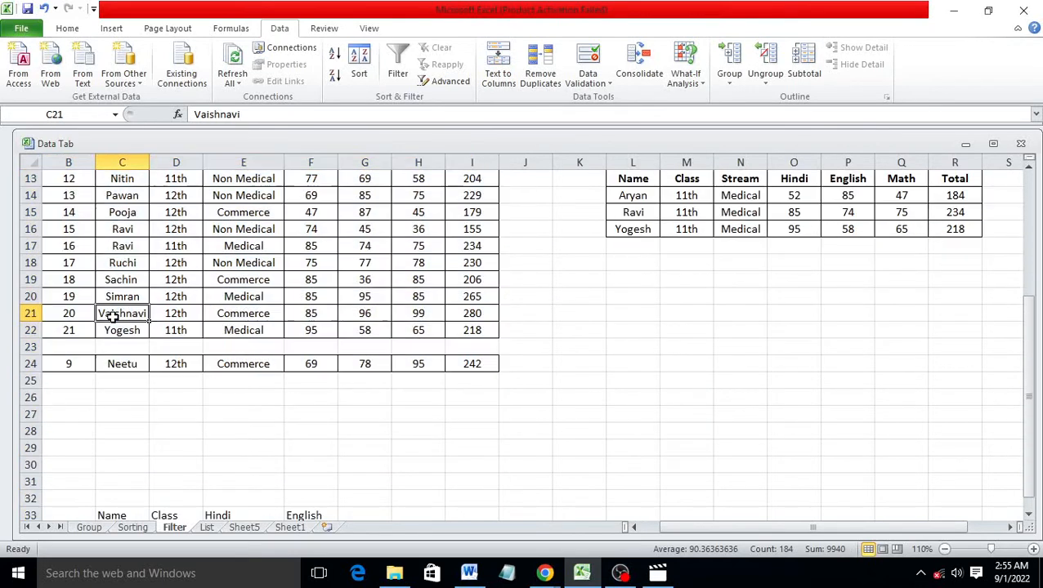
drag(69, 298, 467, 361)
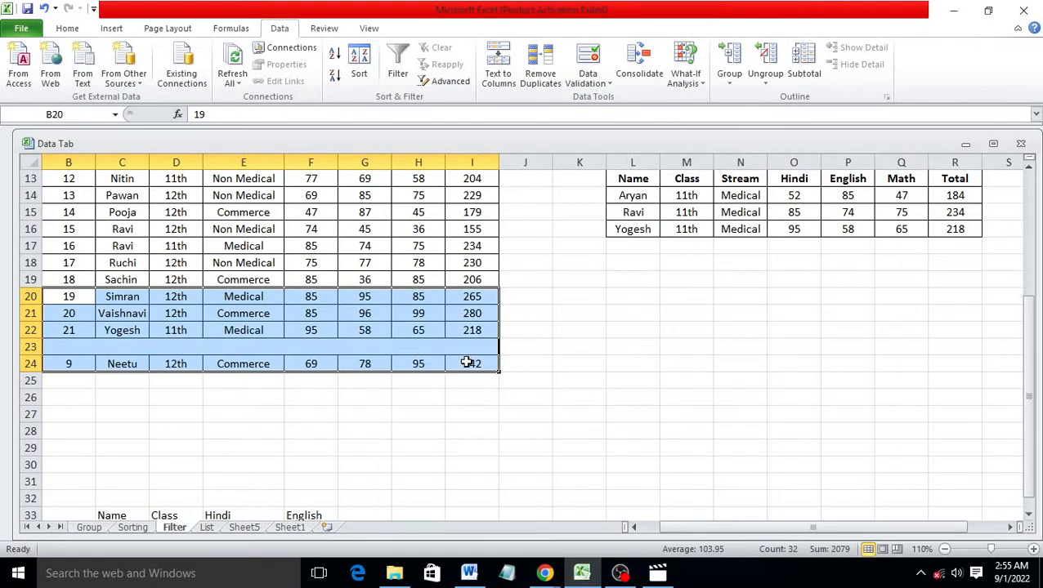
click(543, 71)
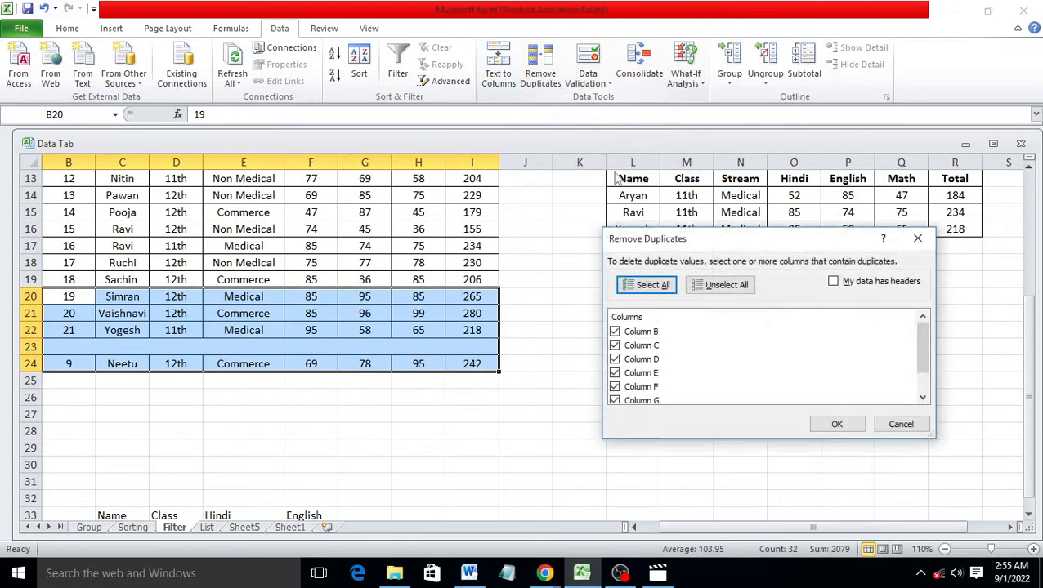
click(827, 424)
click(523, 325)
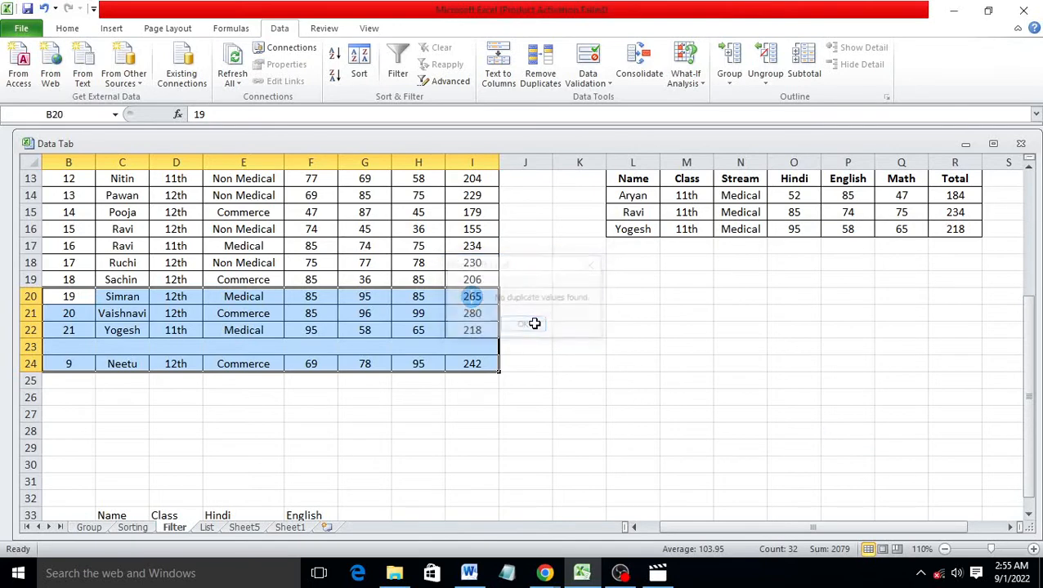
click(364, 311)
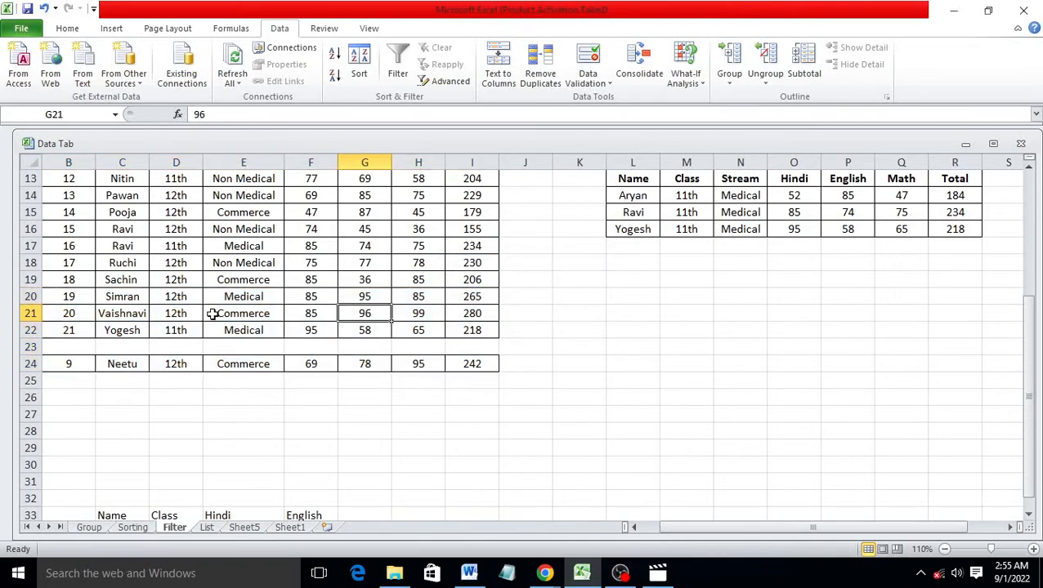
scroll(212, 314, up, 4)
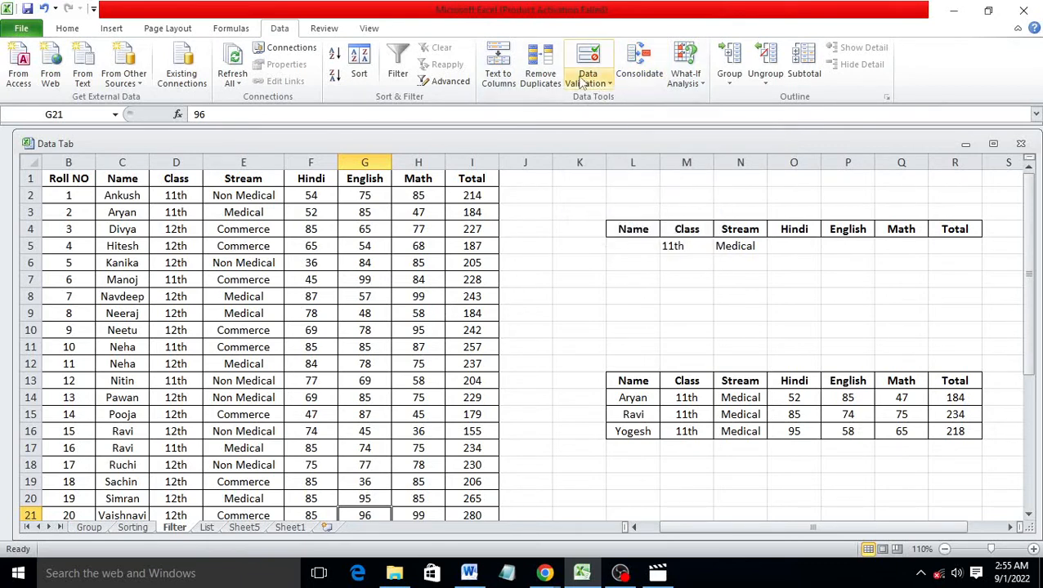
On the List sheet, select the empty State cells E5:E24 and open Data Validation
click(207, 528)
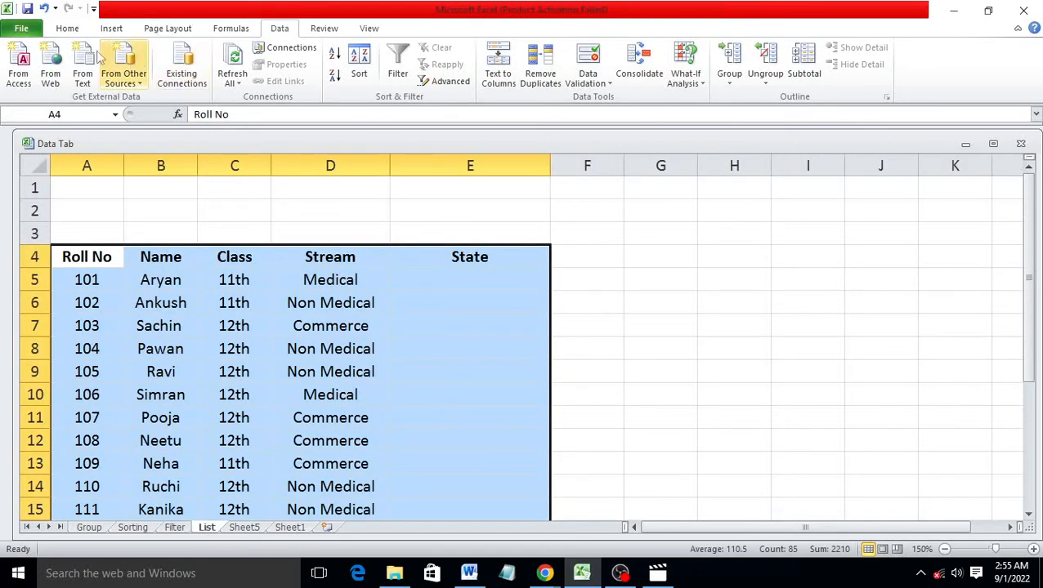
click(67, 27)
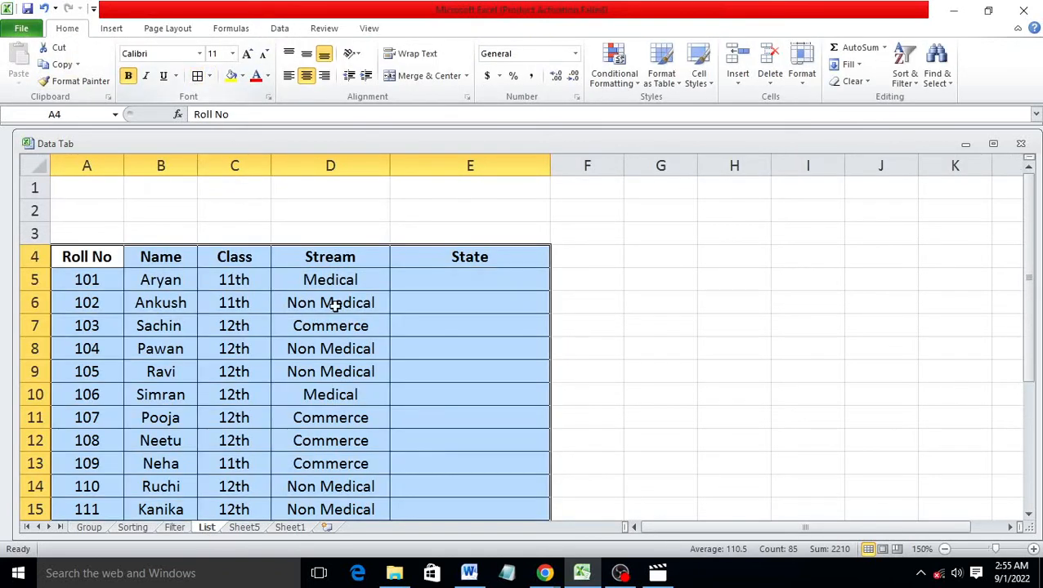
click(333, 303)
scroll(347, 307, down, 2)
scroll(349, 312, down, 2)
scroll(349, 314, up, 4)
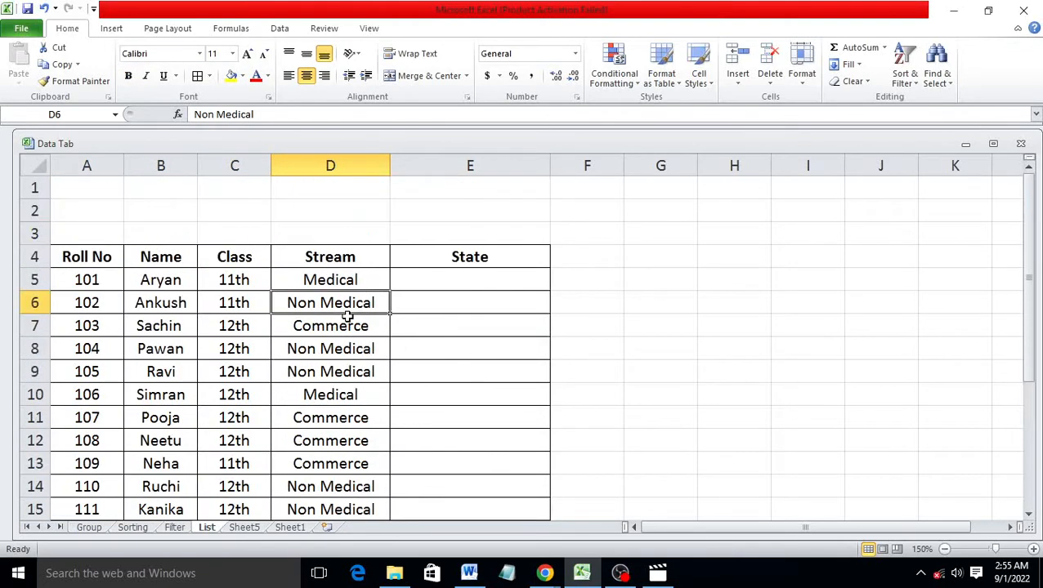
scroll(376, 318, down, 1)
click(470, 214)
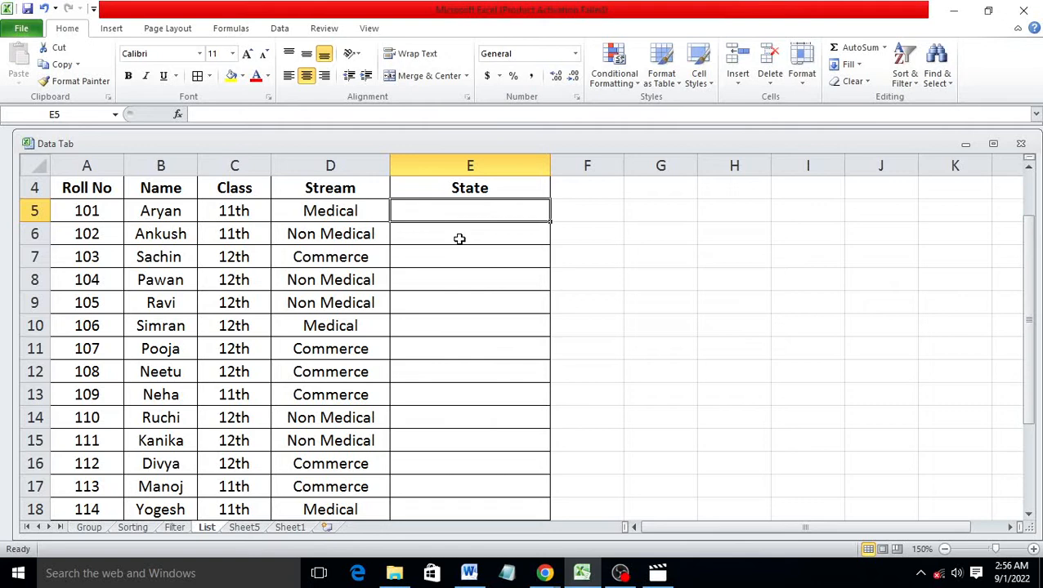
drag(419, 212, 444, 475)
click(283, 31)
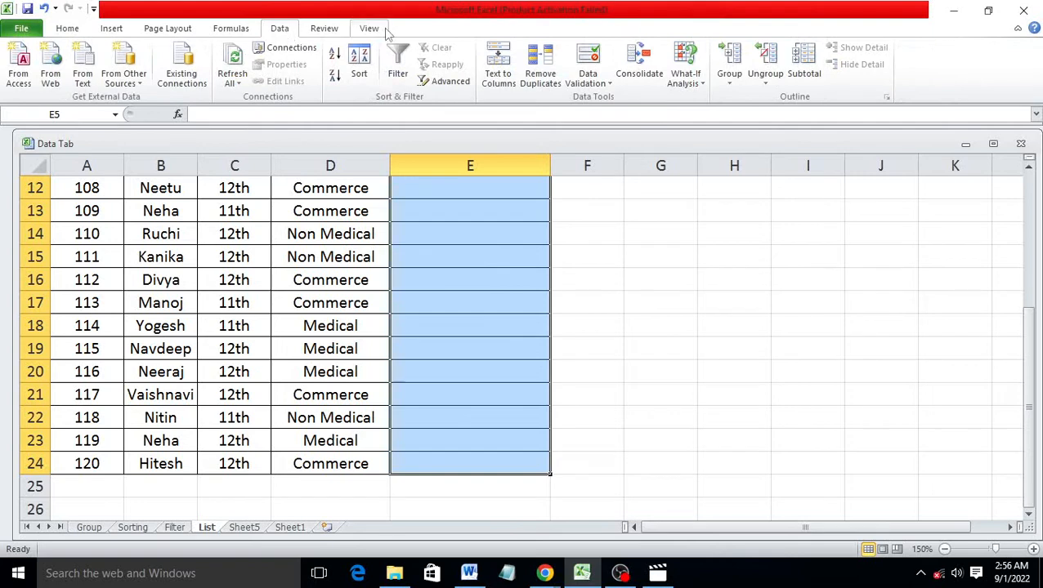
click(593, 85)
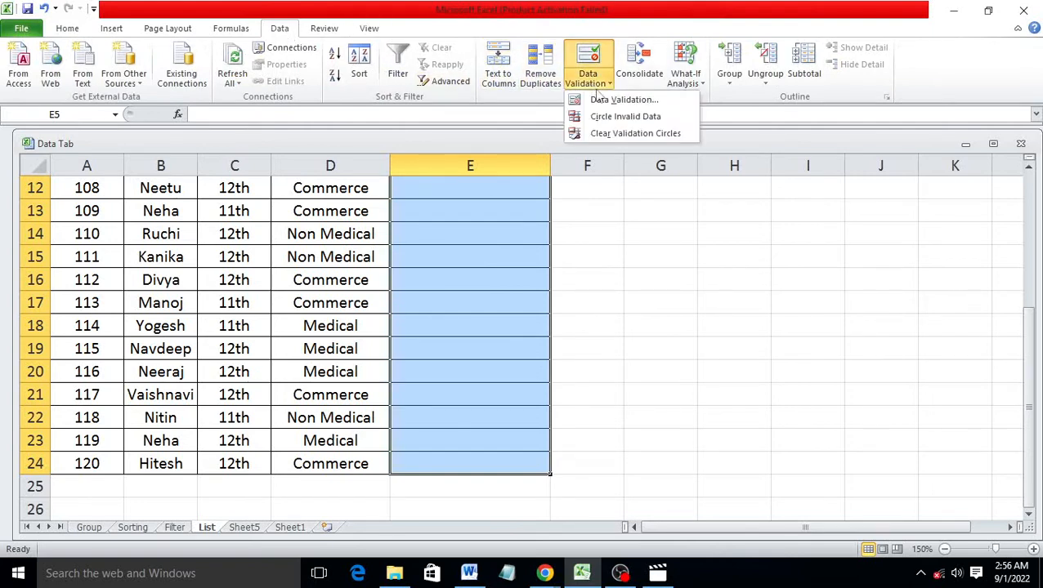
Limit the State cells to a list of Haryana, Punjab and Himachal Pradesh
click(625, 99)
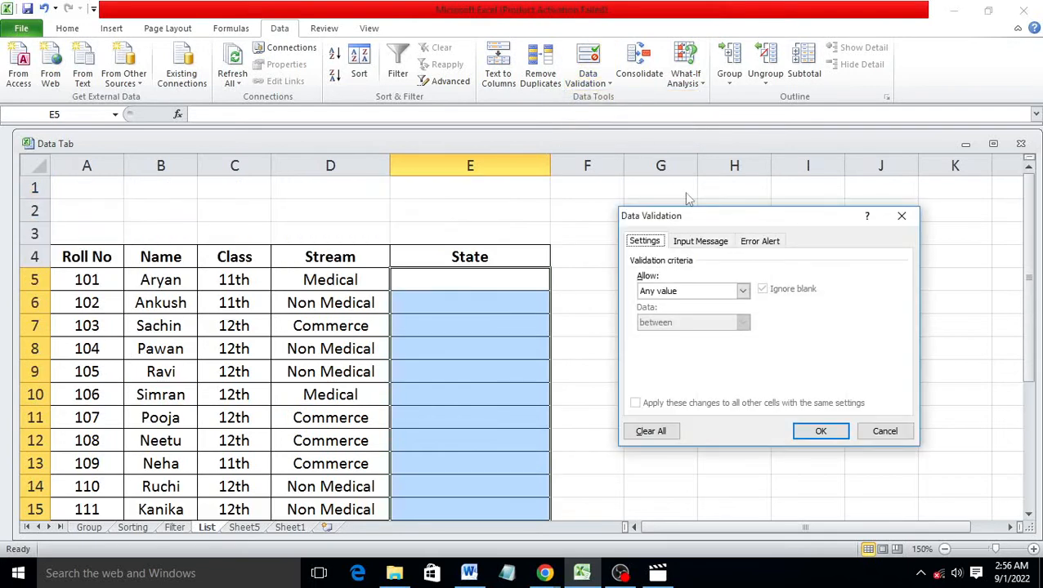
click(743, 291)
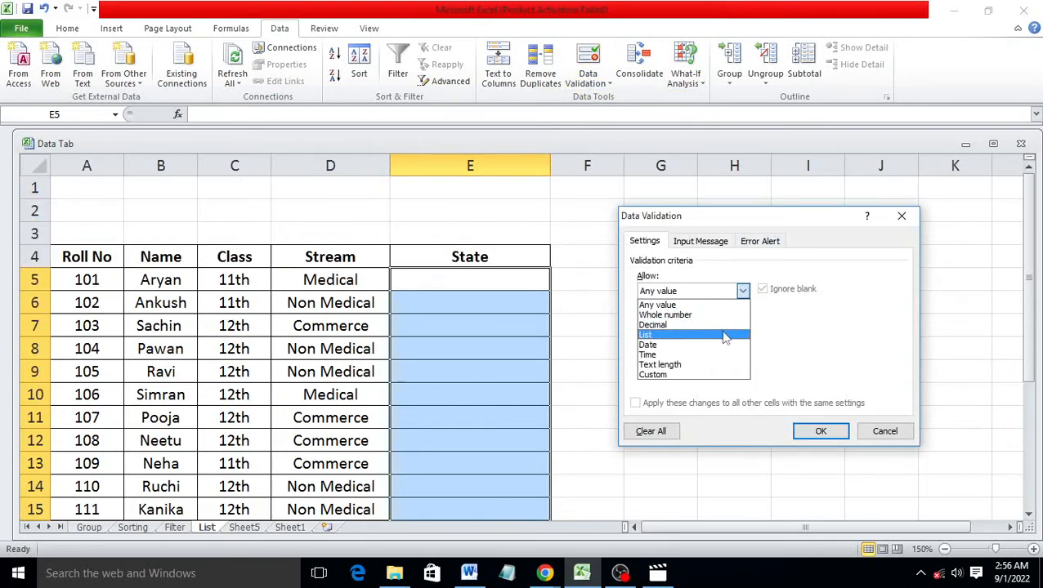
click(724, 336)
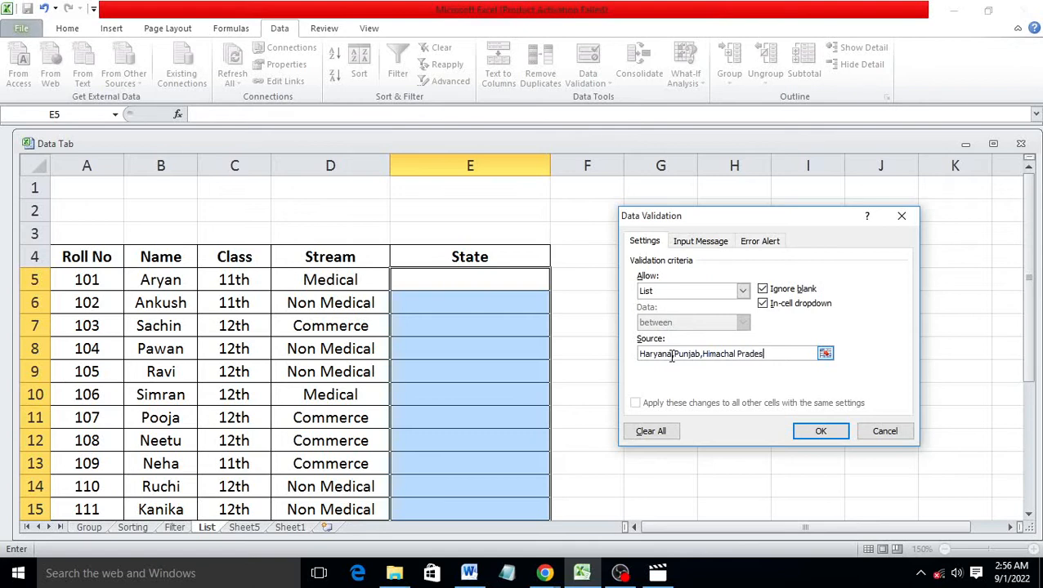
click(823, 430)
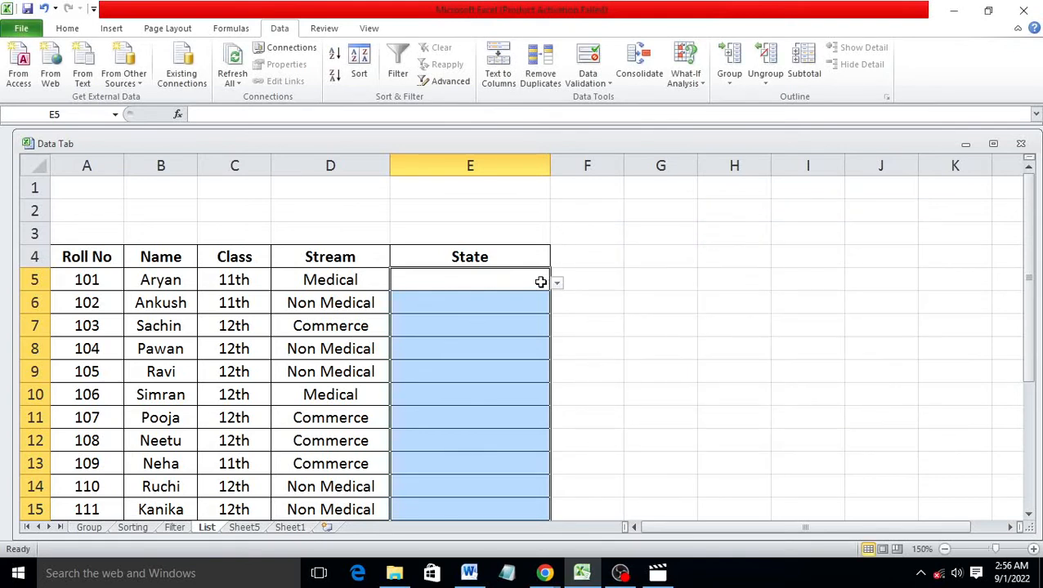
Pick Haryana, Himachal Pradesh, Haryana and Punjab for E5 through E8 from the dropdowns
click(556, 285)
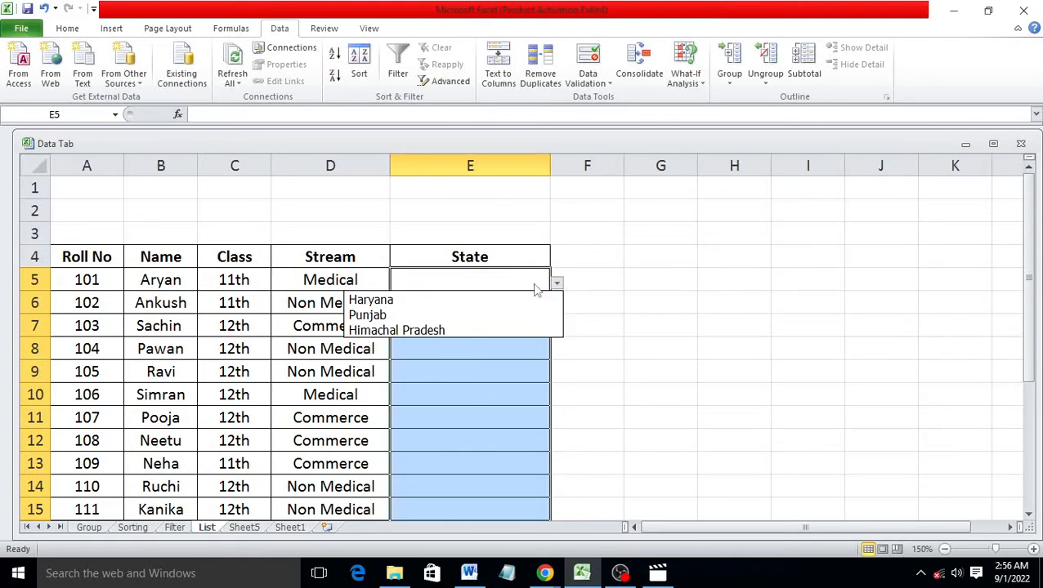
click(533, 301)
click(540, 304)
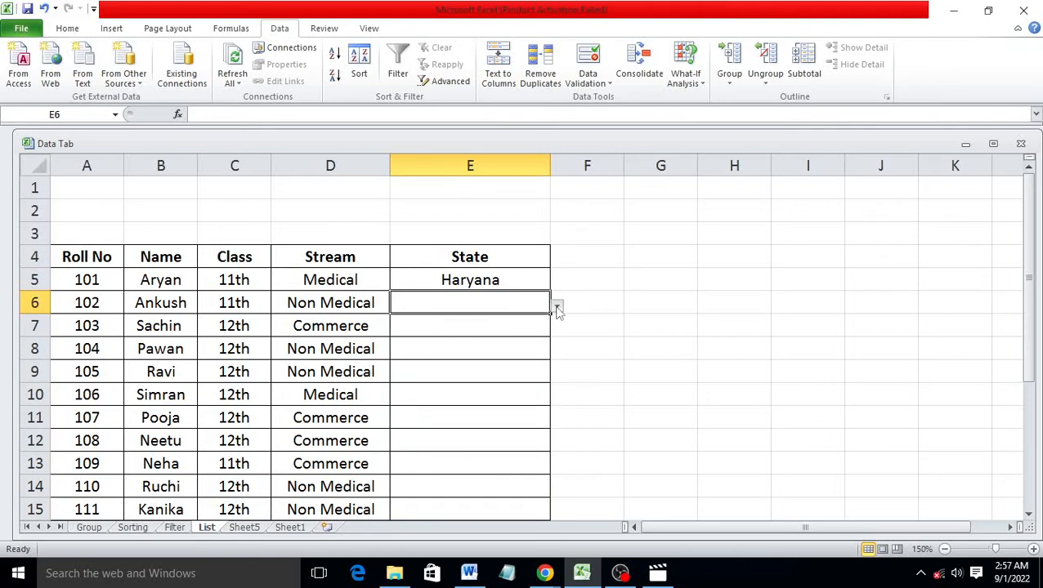
click(557, 307)
click(504, 355)
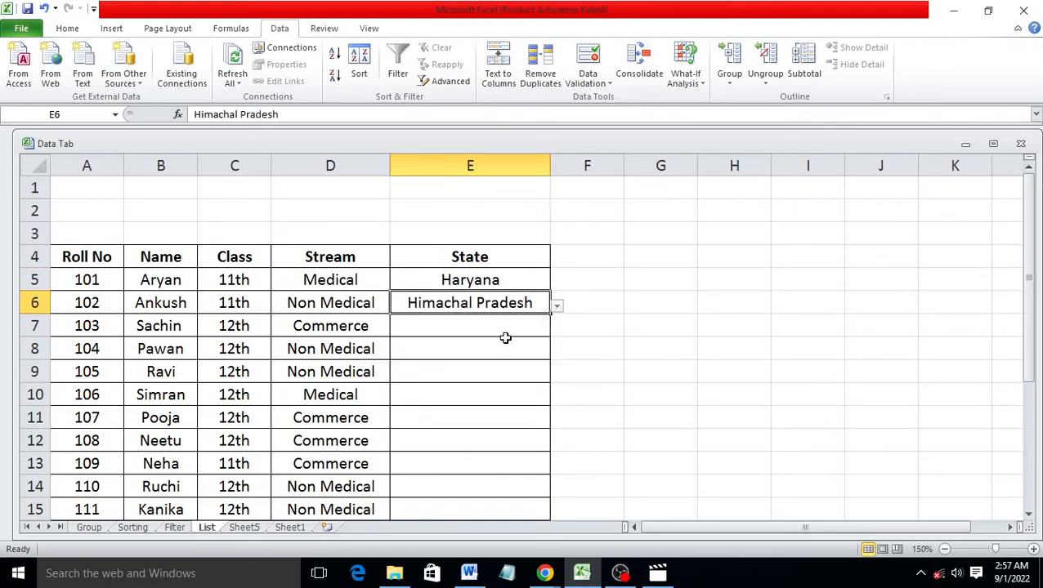
click(505, 338)
click(531, 327)
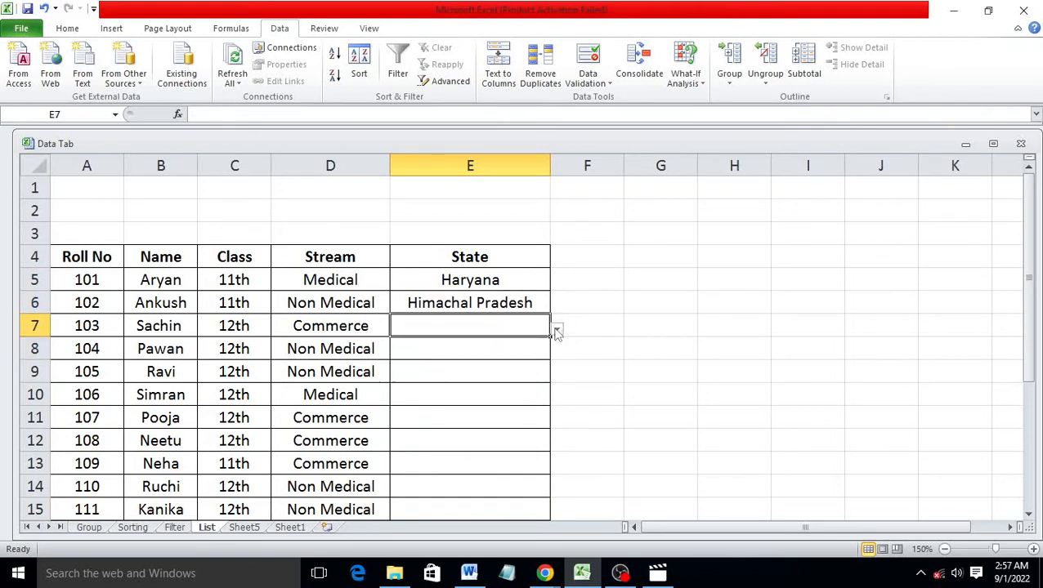
click(556, 331)
click(523, 346)
click(539, 351)
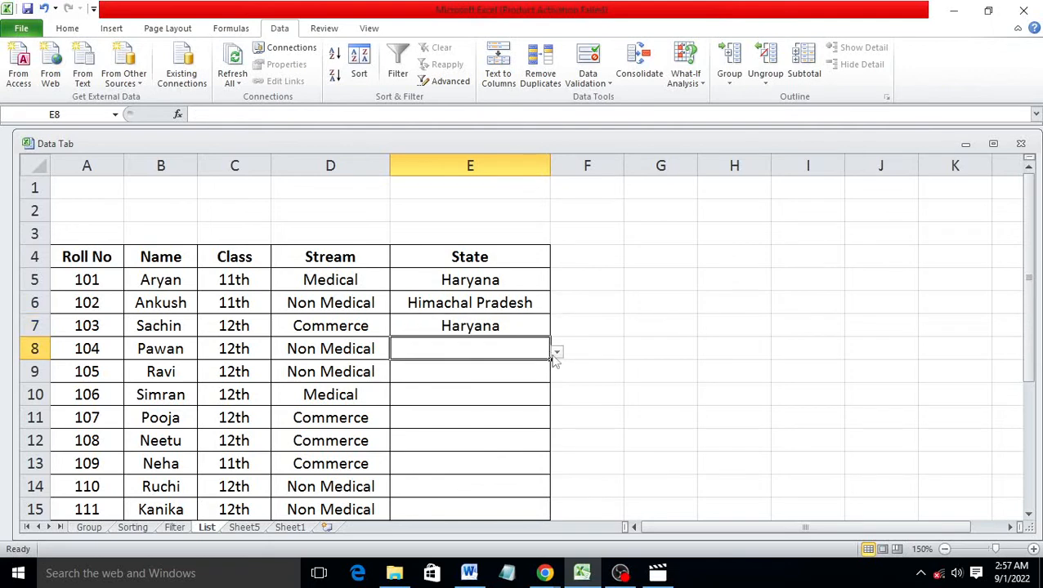
click(557, 353)
click(474, 381)
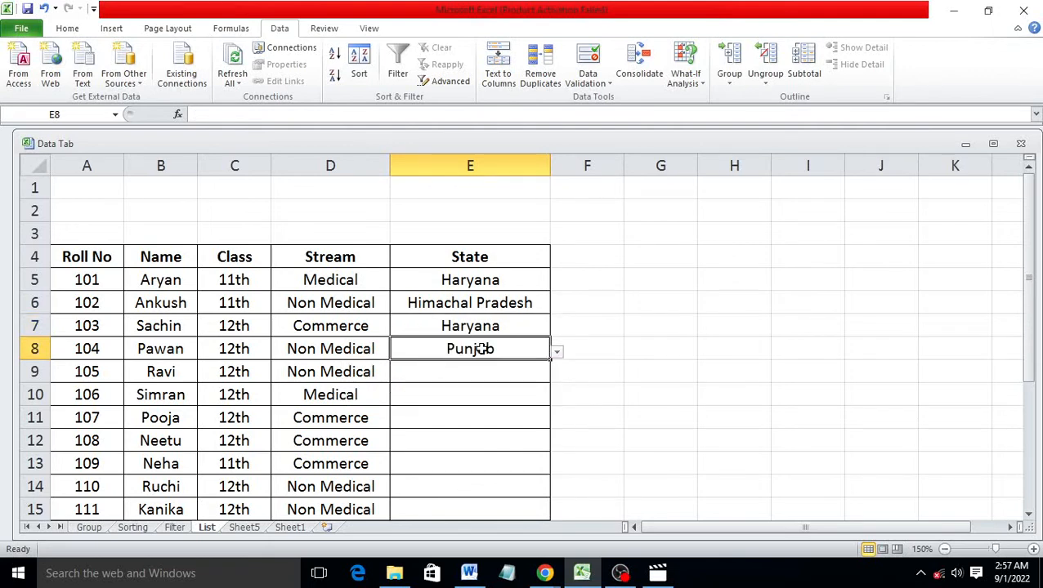
click(666, 166)
click(668, 225)
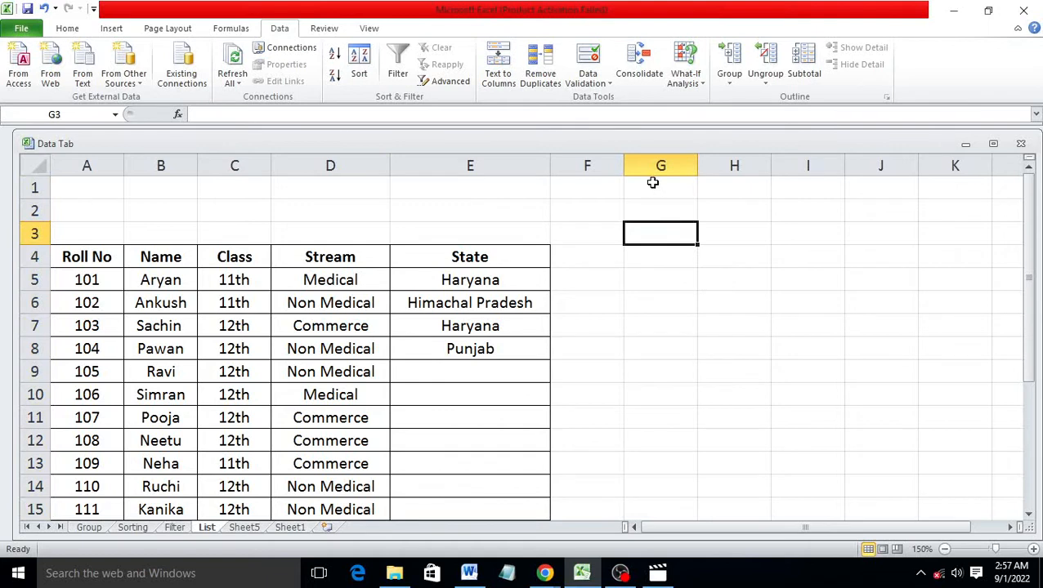
Add a Marks heading in G1 and select the cells below it
click(653, 181)
click(659, 166)
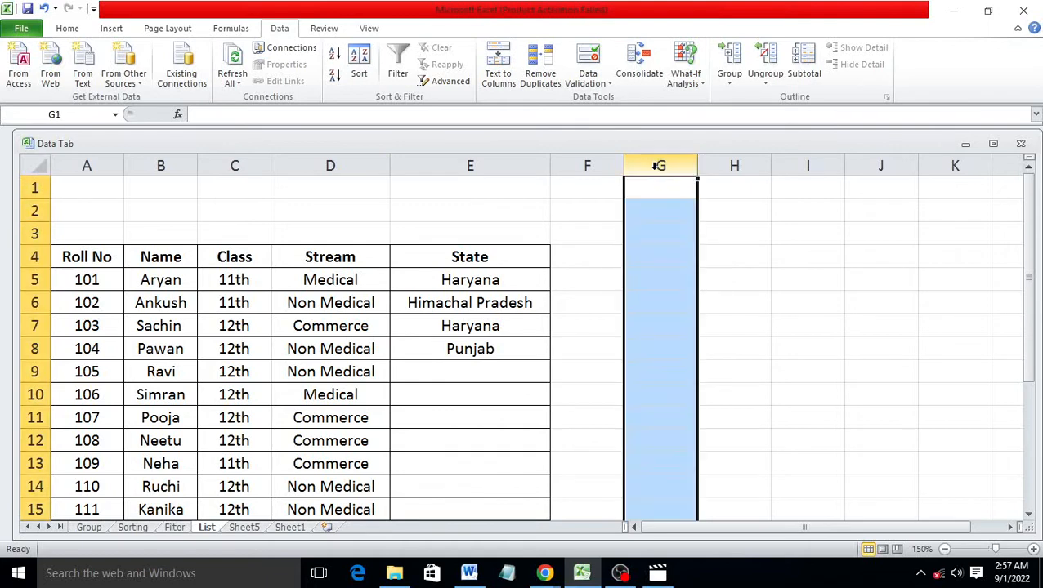
click(654, 187)
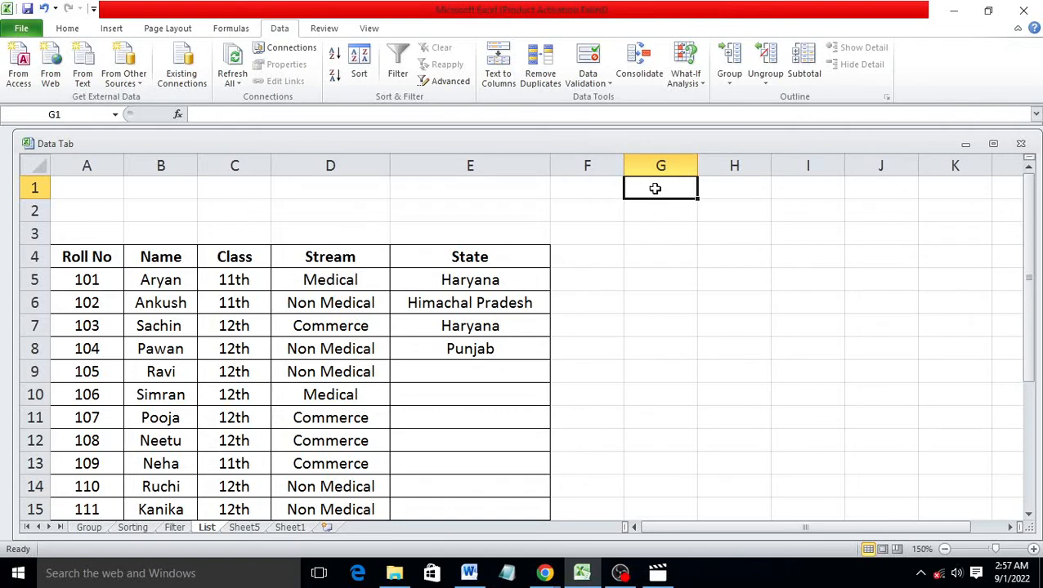
text(Marks)
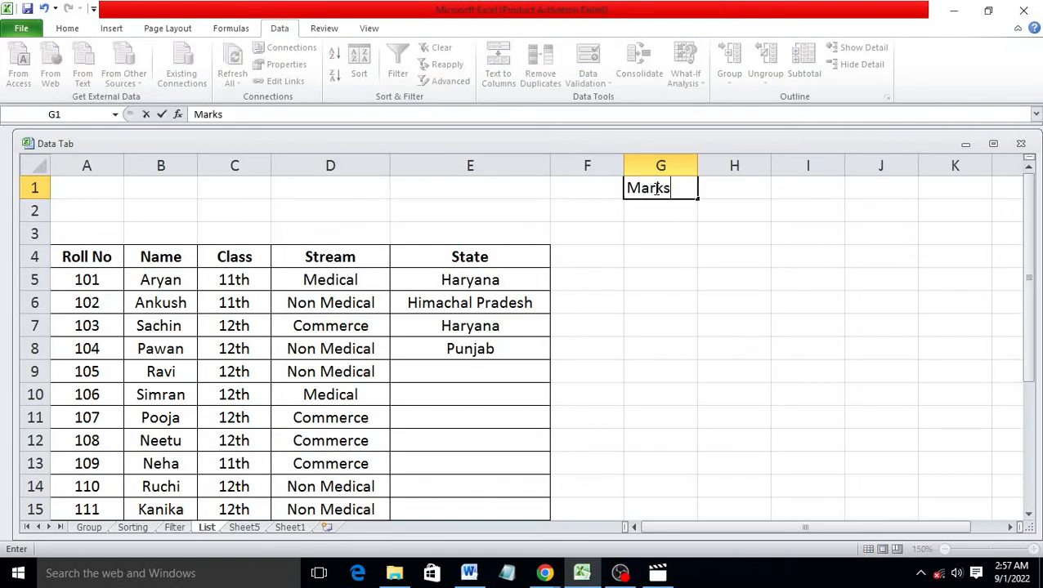
click(660, 237)
drag(662, 206, 663, 496)
scroll(697, 448, up, 3)
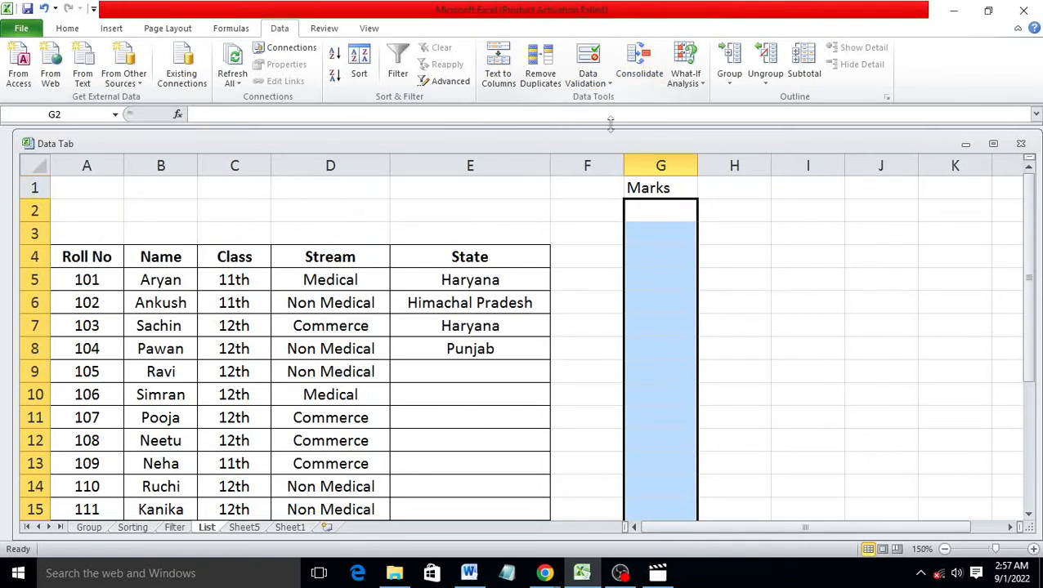
Restrict the Marks cells to whole numbers between 20 and 50
click(576, 82)
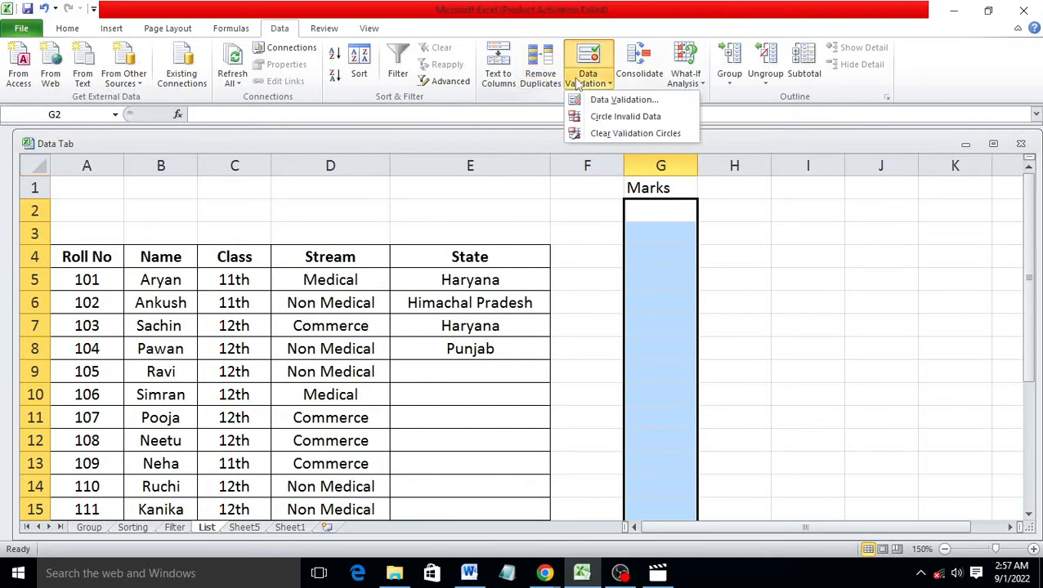
click(657, 100)
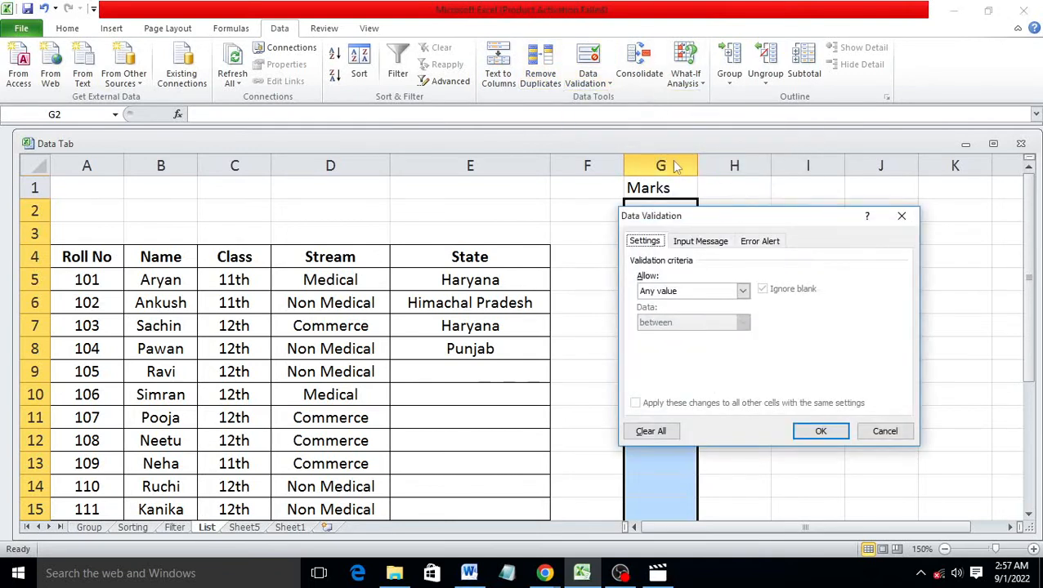
click(742, 291)
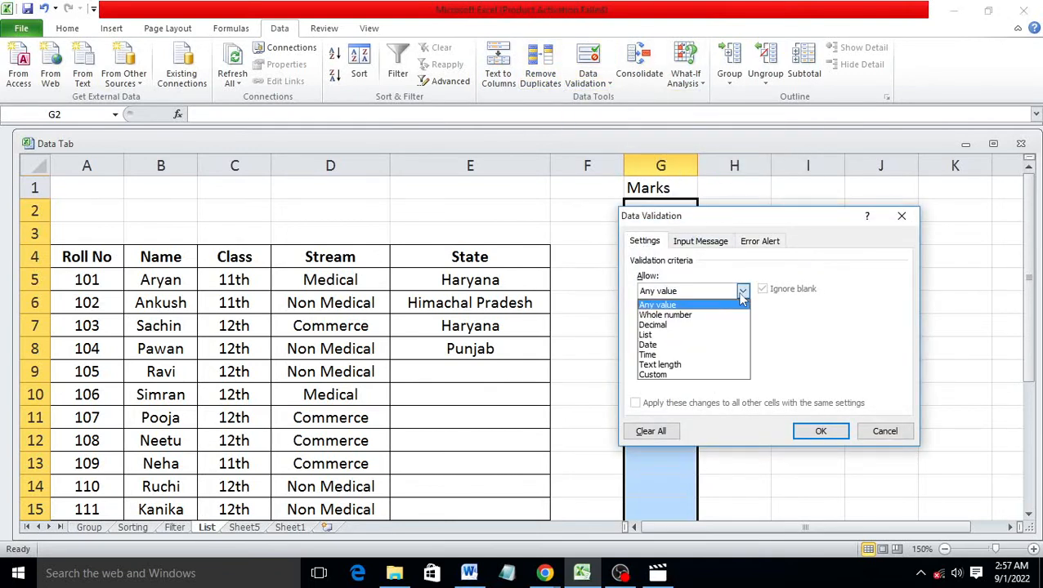
click(684, 315)
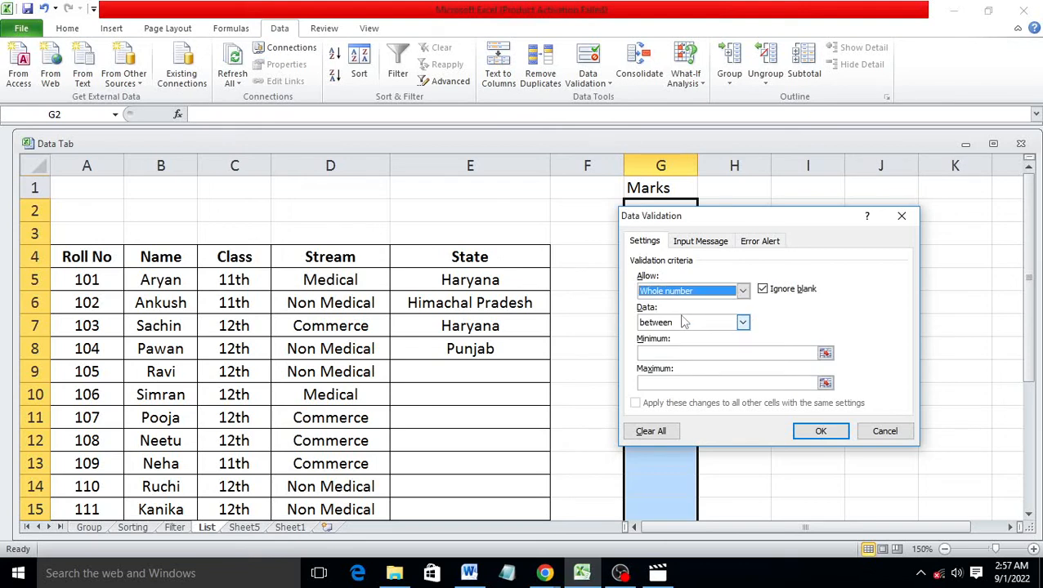
click(688, 354)
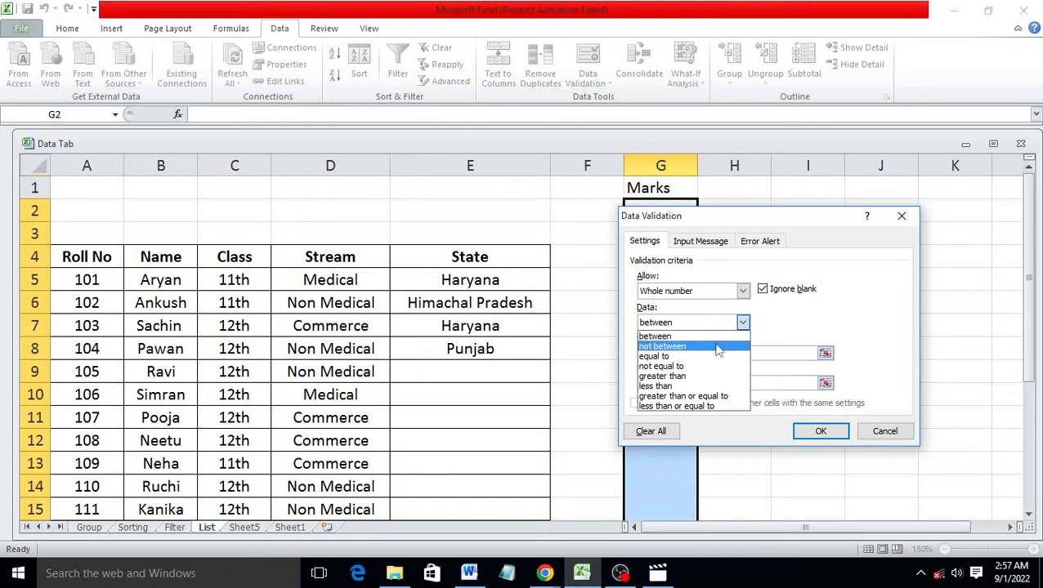
click(713, 337)
click(716, 353)
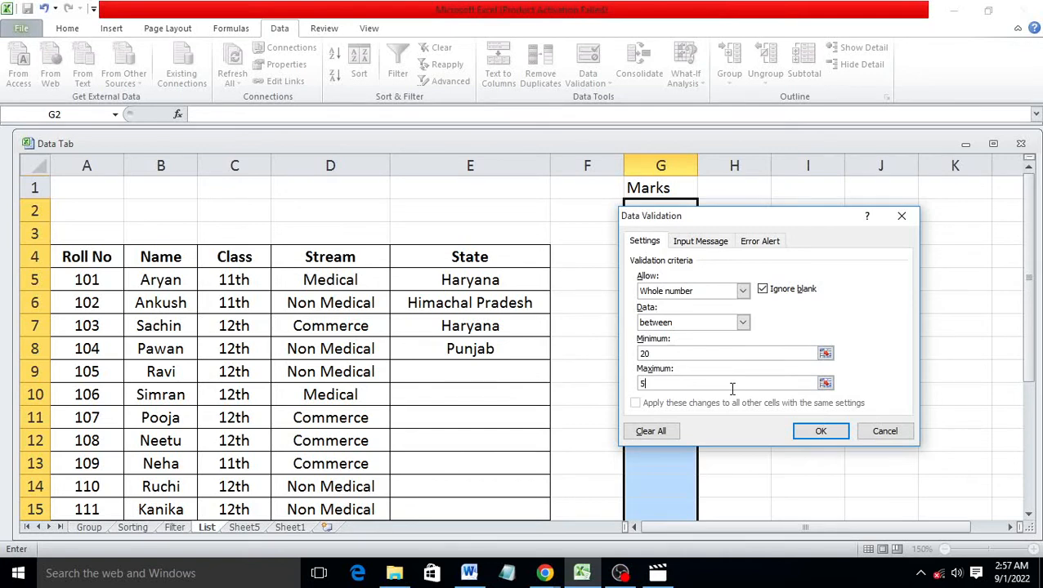
click(816, 431)
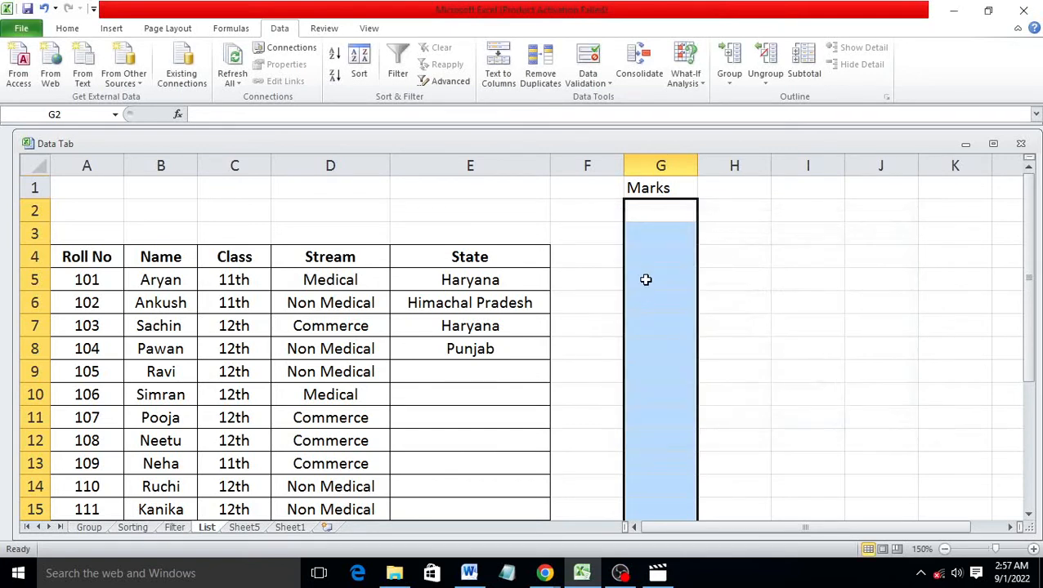
Enter 20 and 21 in G2:G3, then cancel the rejected 19 in G4
click(661, 215)
text(20)
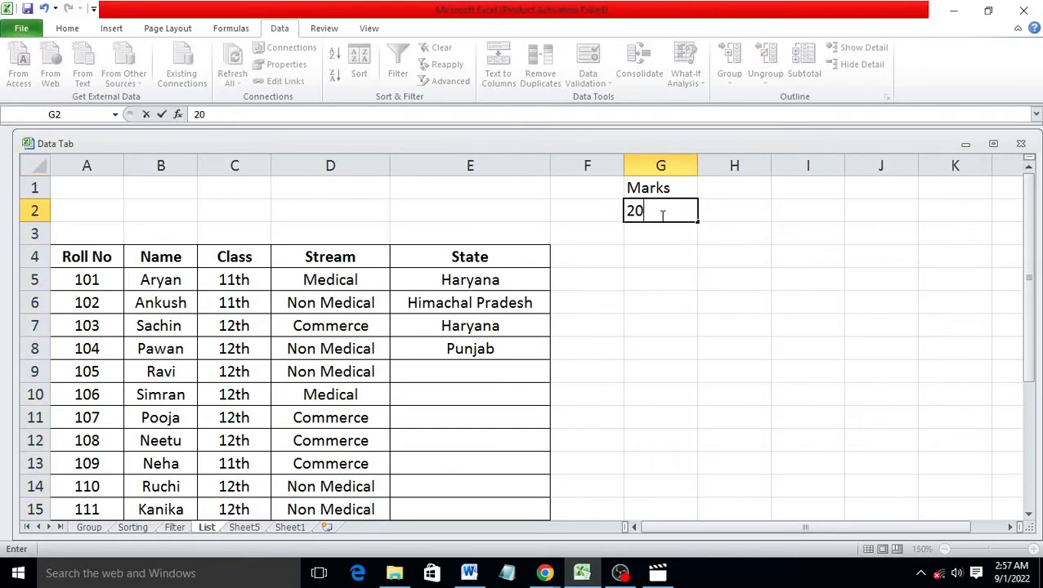
key(Return)
text(21)
key(Return)
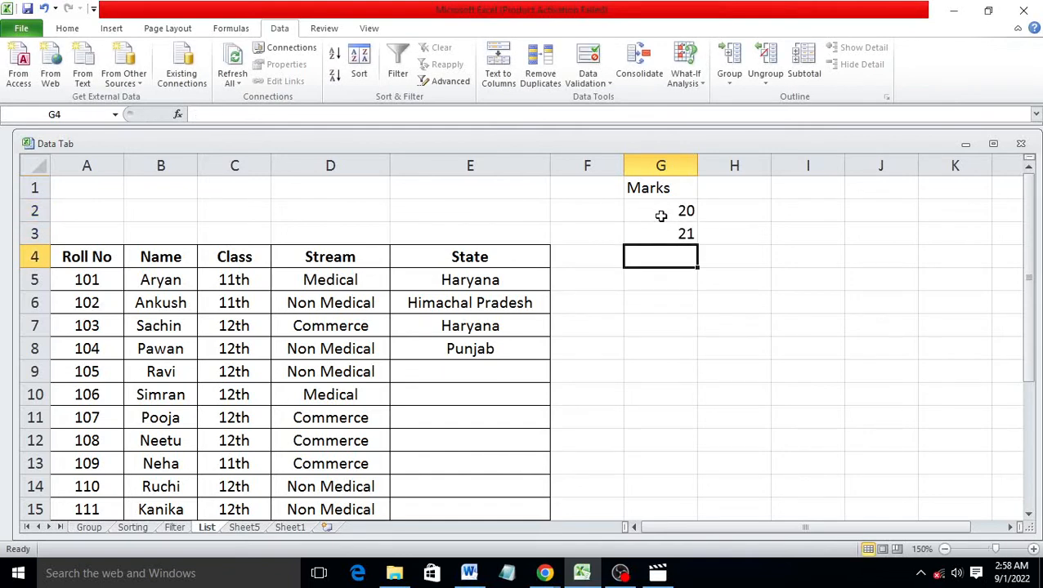
text(1)
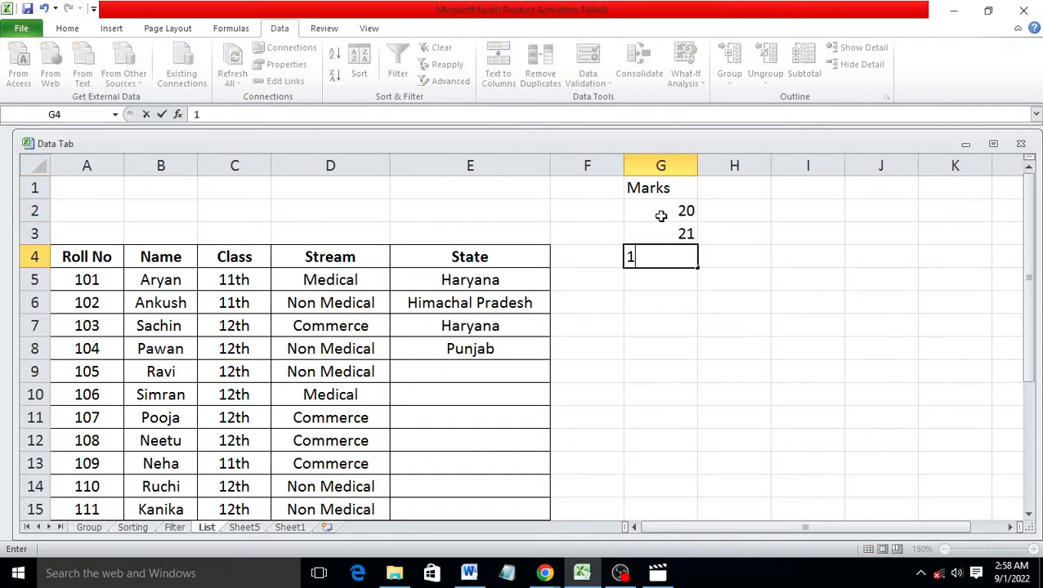
text(9)
key(Return)
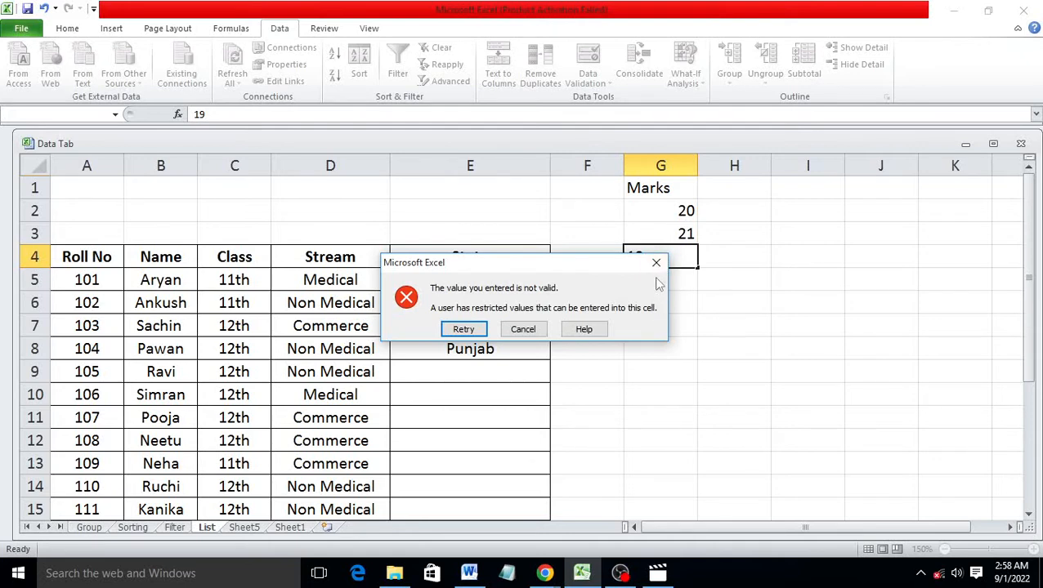
click(523, 329)
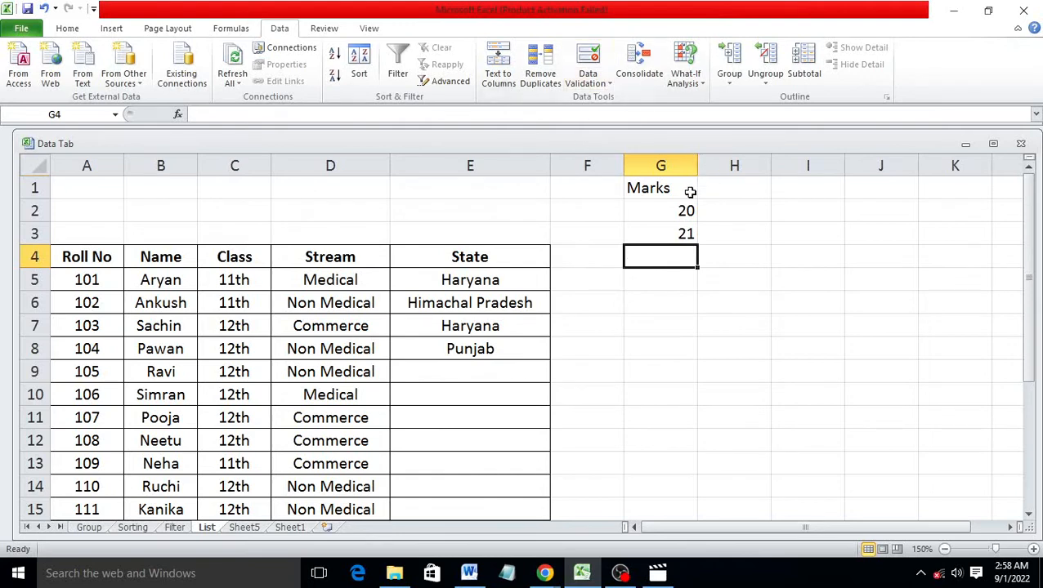
click(733, 165)
Restrict column H to decimal values between 20.5 and 50.5
click(586, 82)
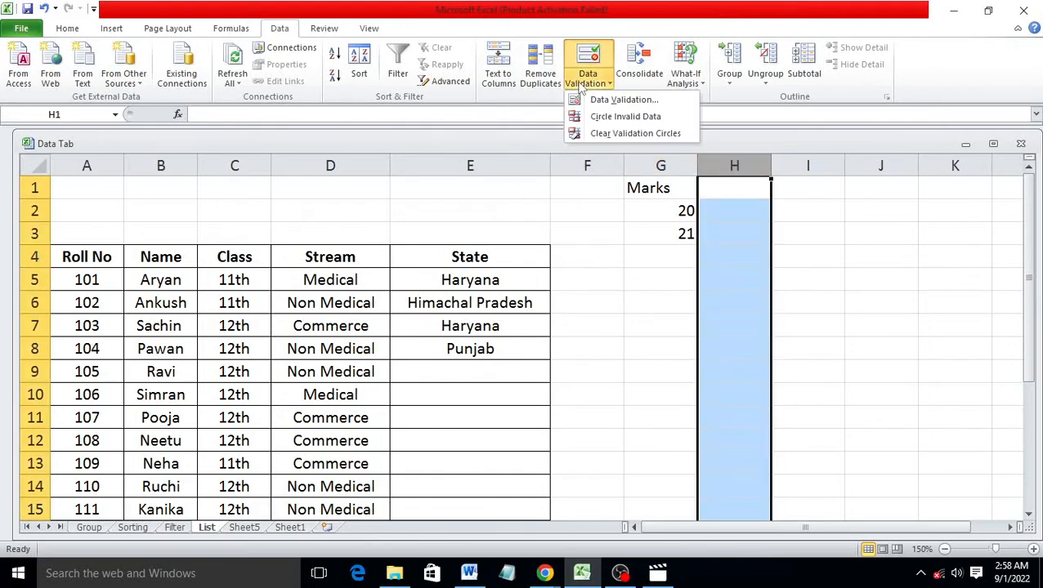
click(621, 99)
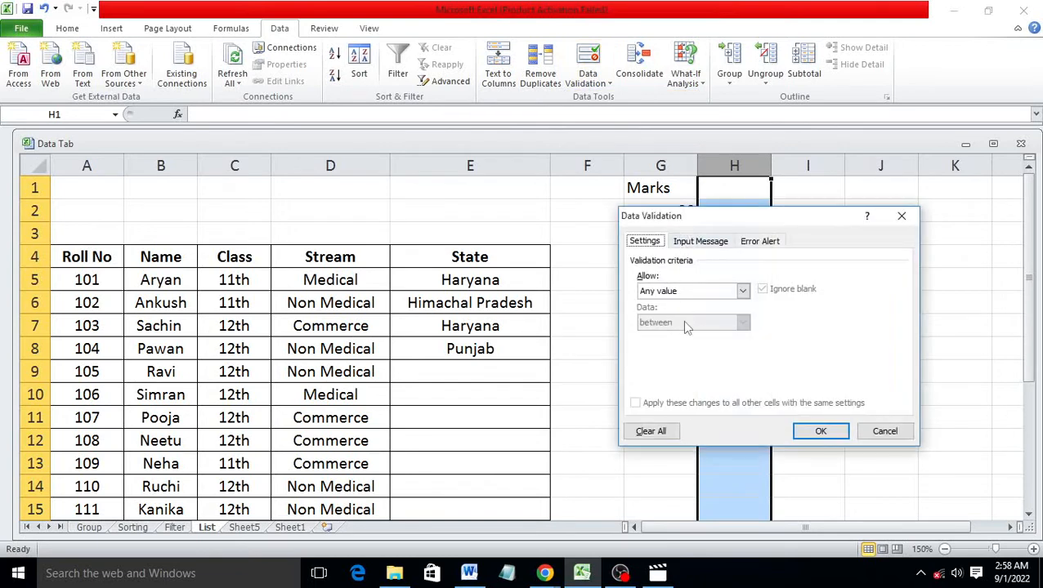
click(742, 291)
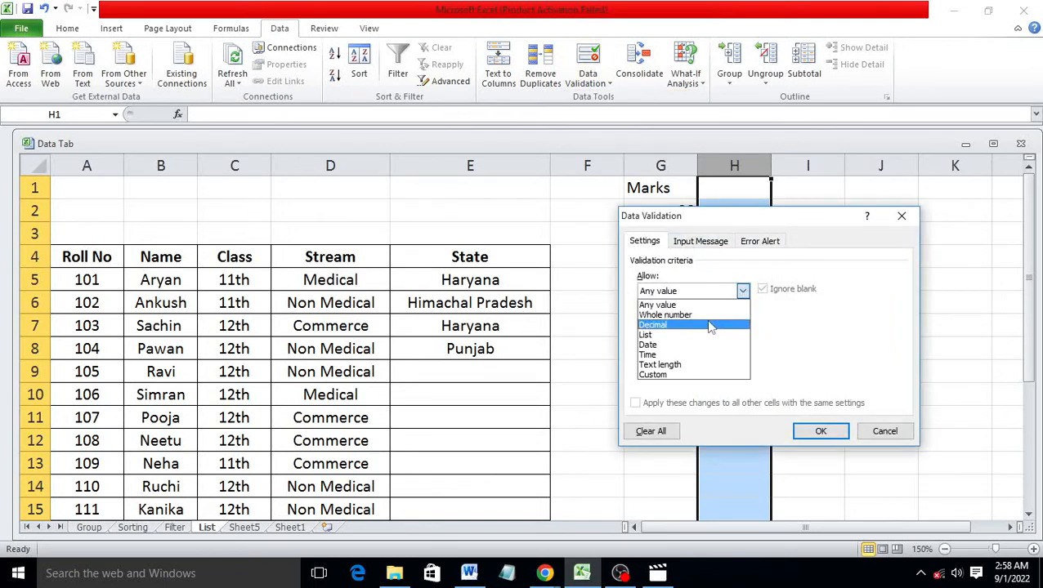
click(689, 326)
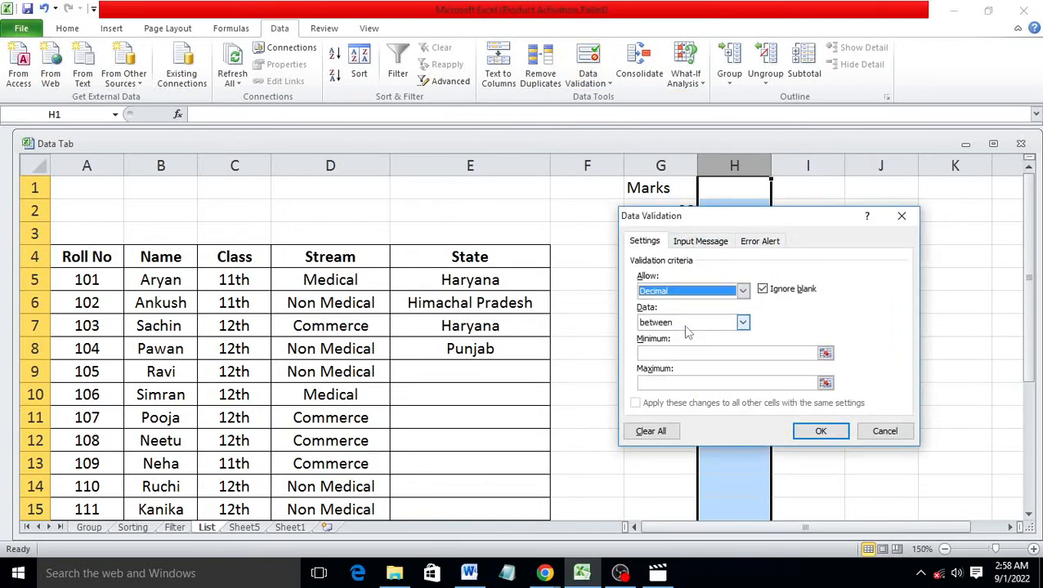
click(699, 352)
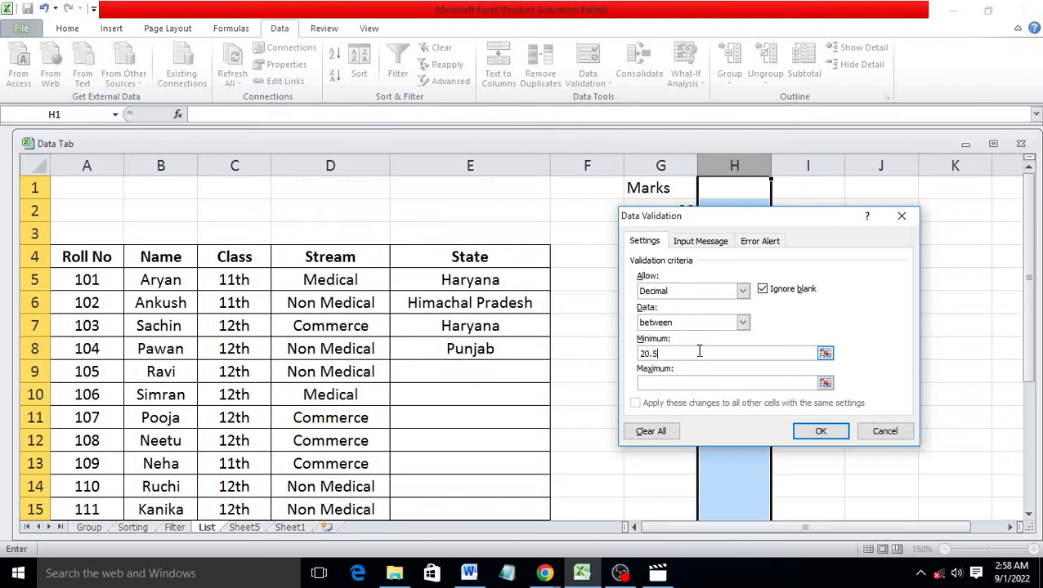
click(711, 383)
click(804, 431)
Test the rule: 18.5 in H3 is rejected, 22.5 in H4 is accepted
click(728, 239)
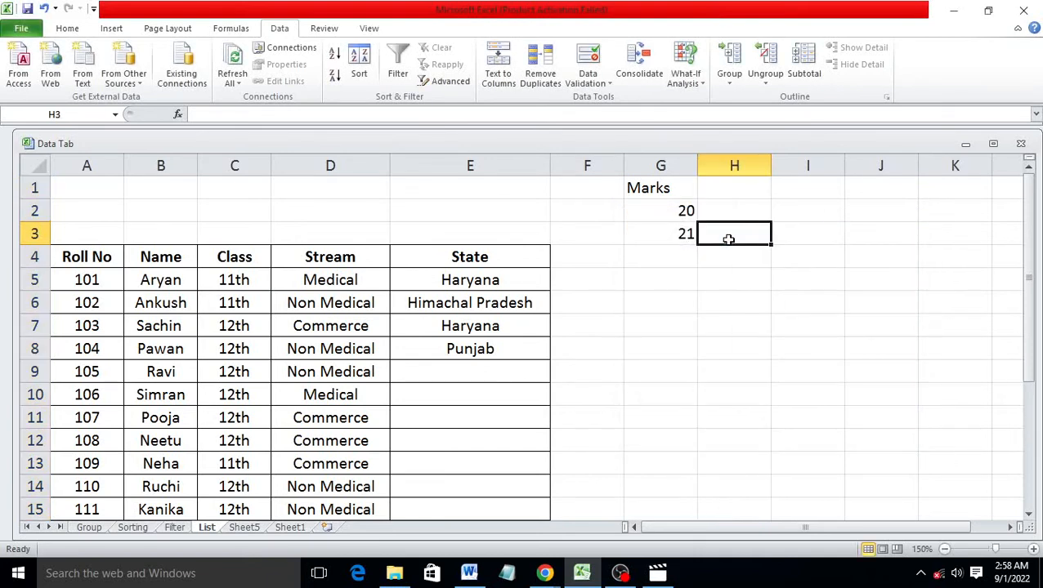
text(18)
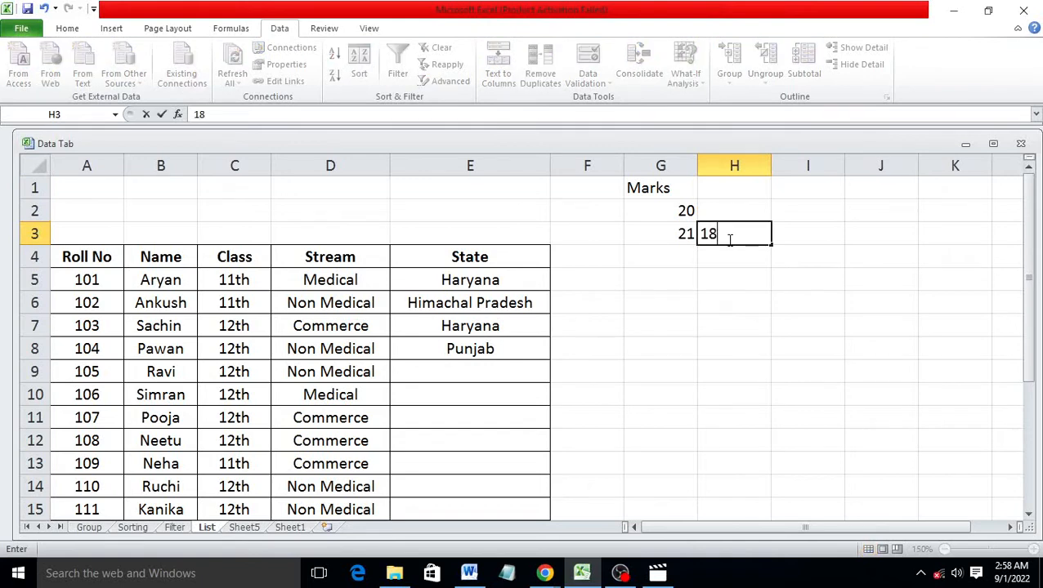
text(.5)
key(Return)
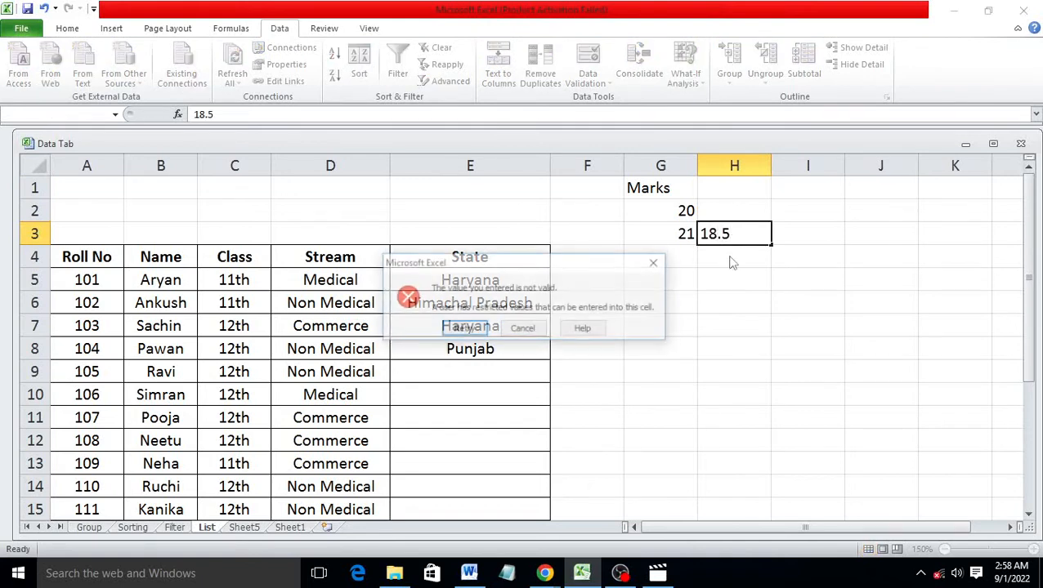
click(655, 262)
click(733, 262)
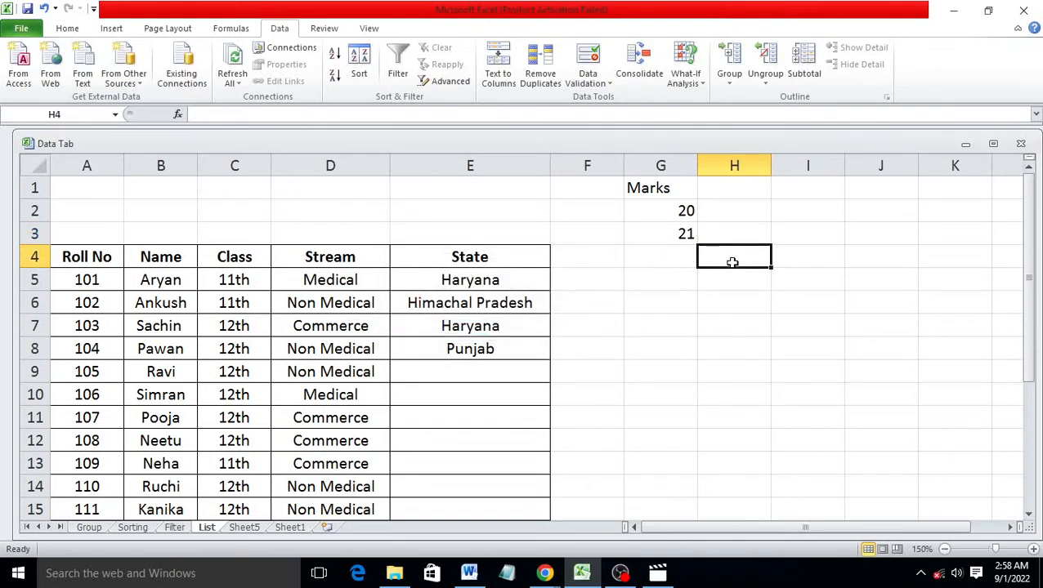
text(22.5)
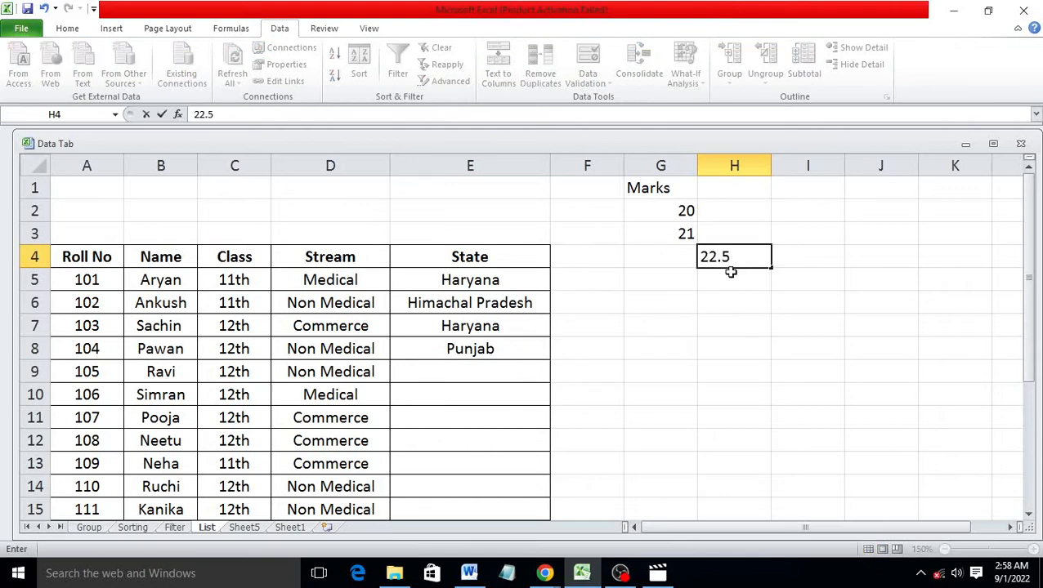
click(733, 293)
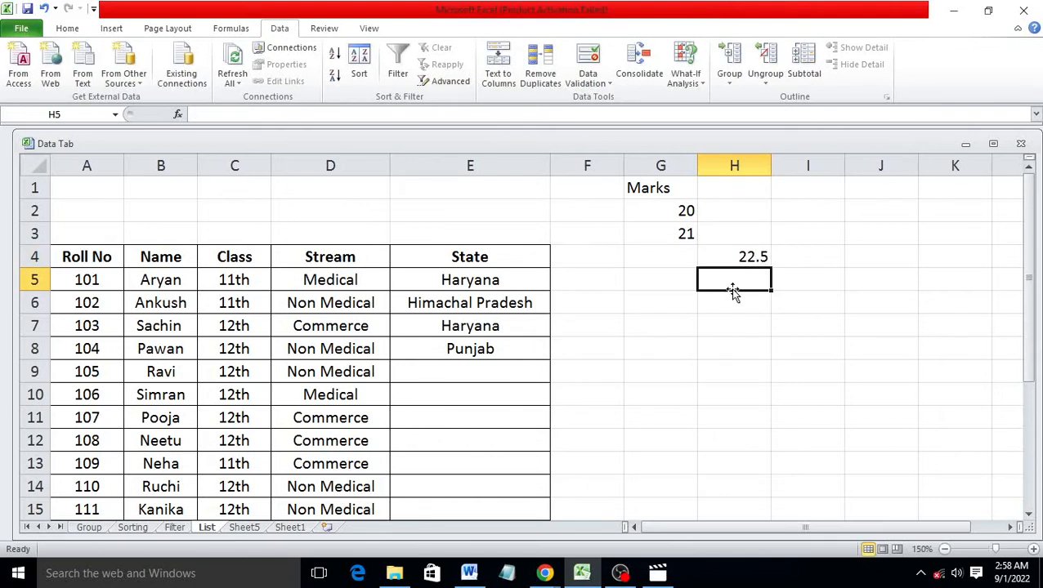
click(660, 166)
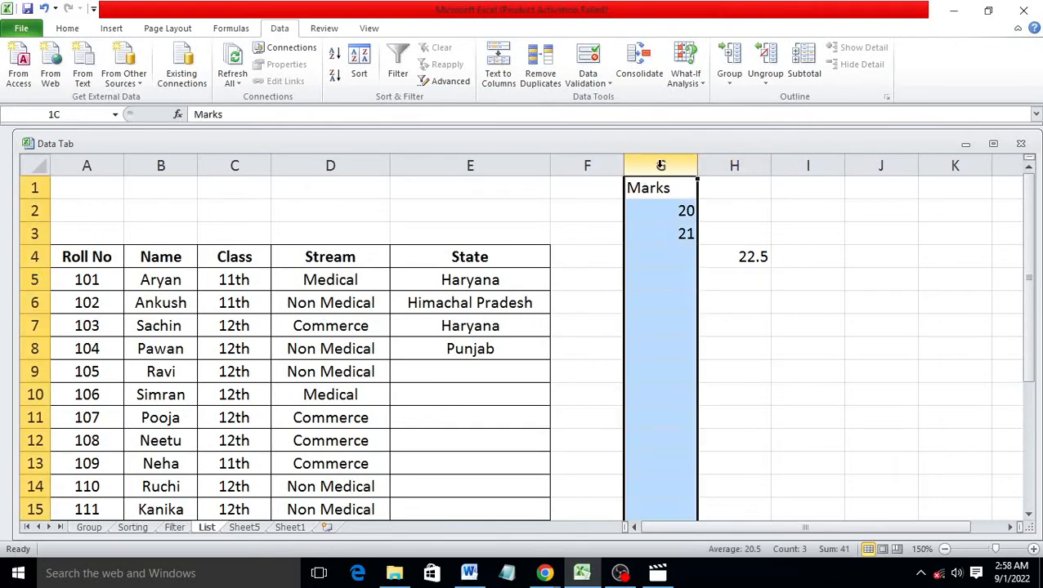
Try opening Data Validation on whole columns G and H, dismissing the resulting warnings
drag(671, 166, 728, 164)
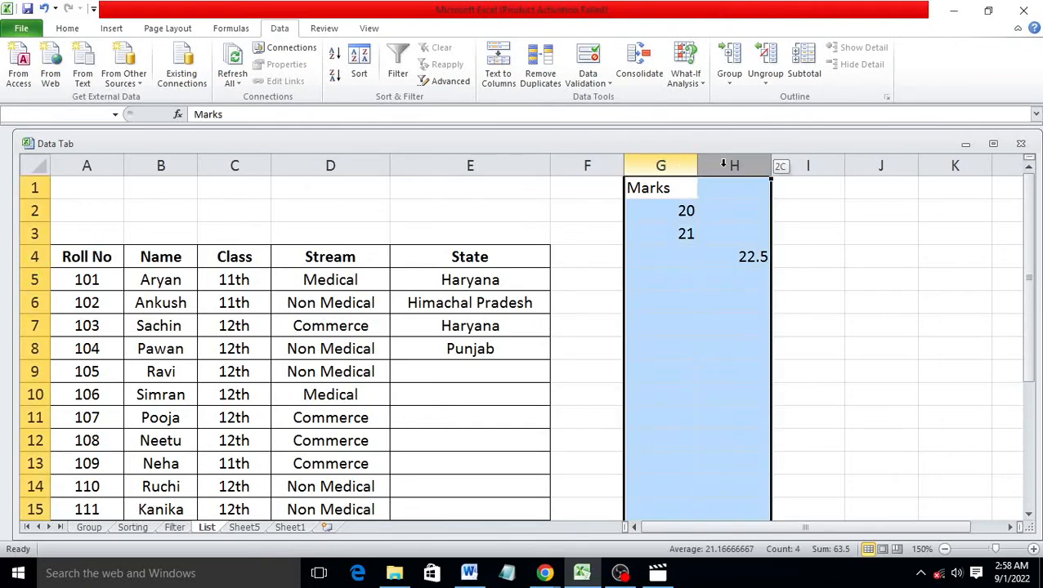
click(601, 89)
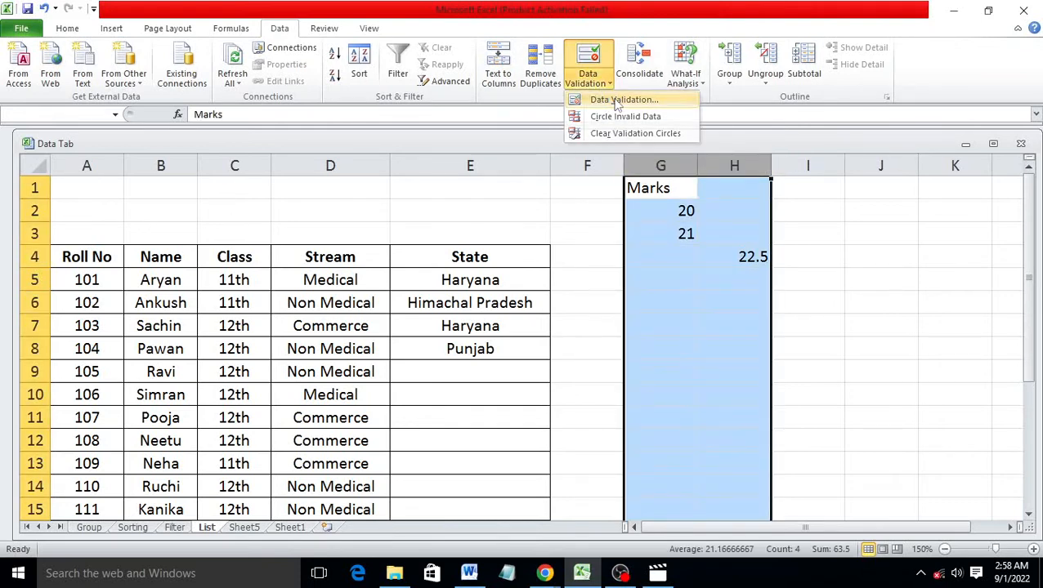
click(619, 100)
click(645, 262)
click(713, 276)
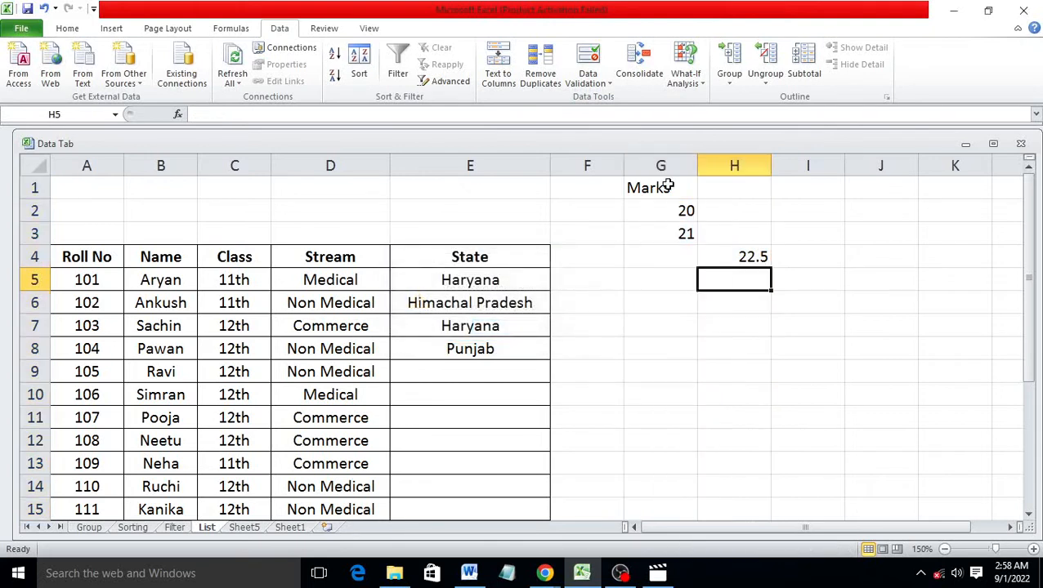
click(660, 165)
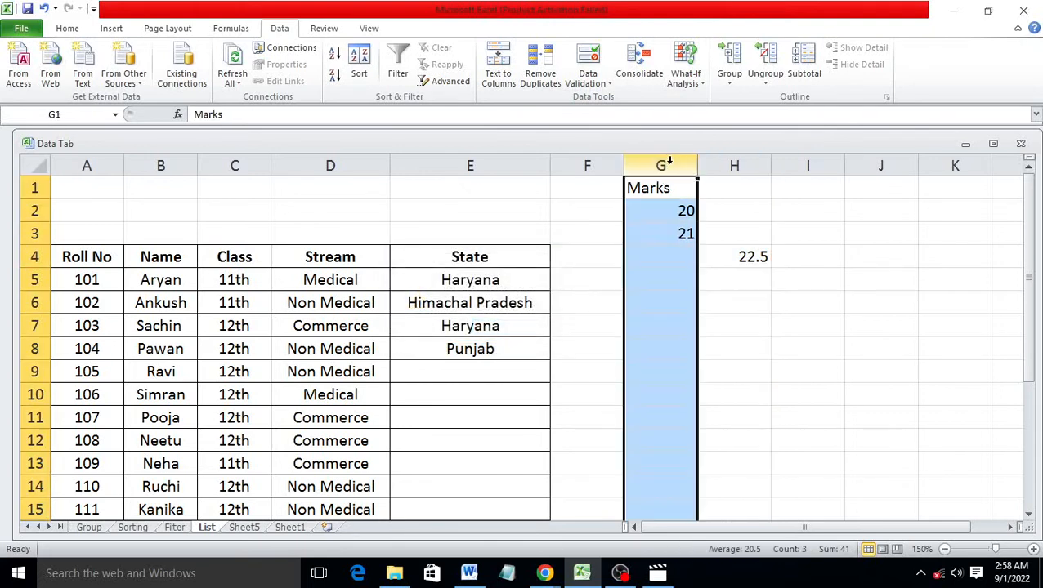
click(591, 83)
click(597, 101)
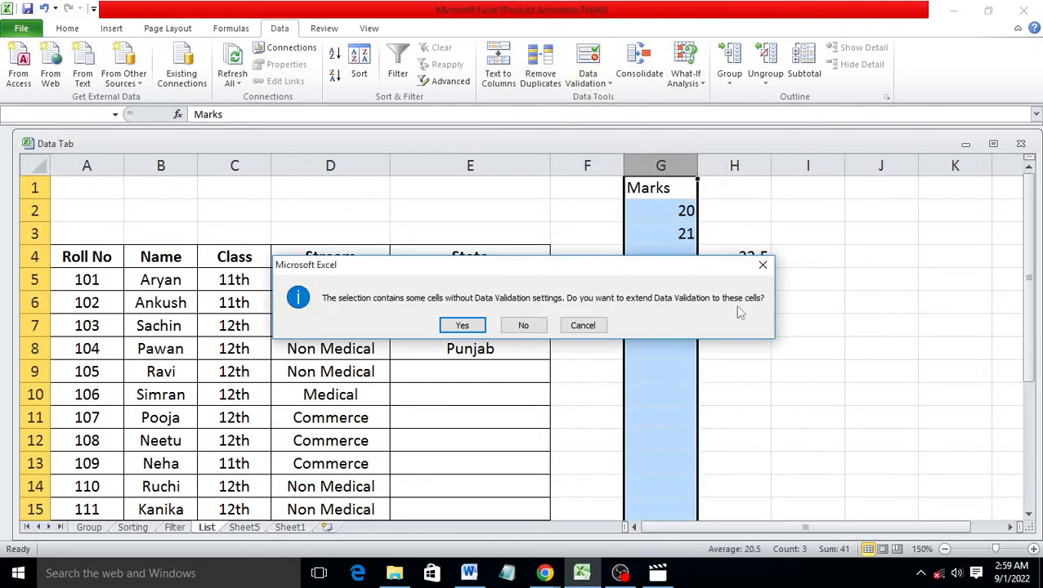
click(761, 268)
click(886, 270)
Clear all validation from G2:G20 and H2:H14 so any value is allowed
drag(659, 216, 661, 490)
click(587, 69)
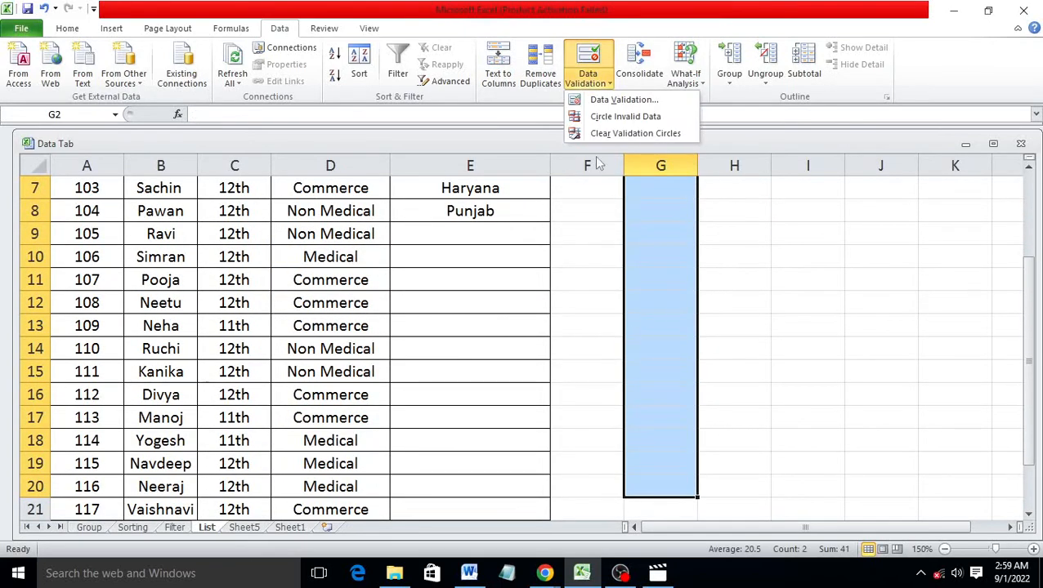
click(613, 100)
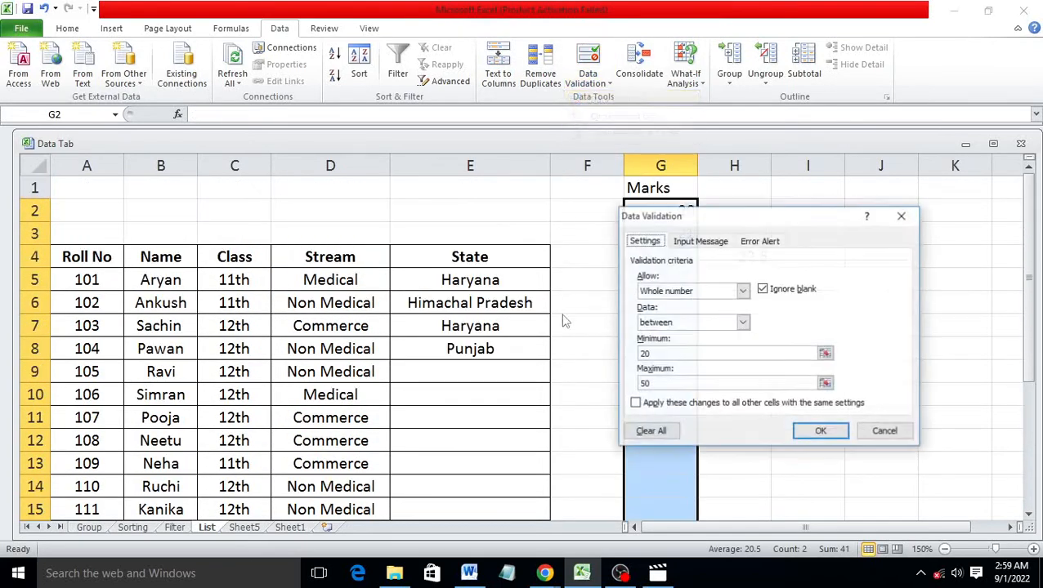
click(653, 431)
click(820, 433)
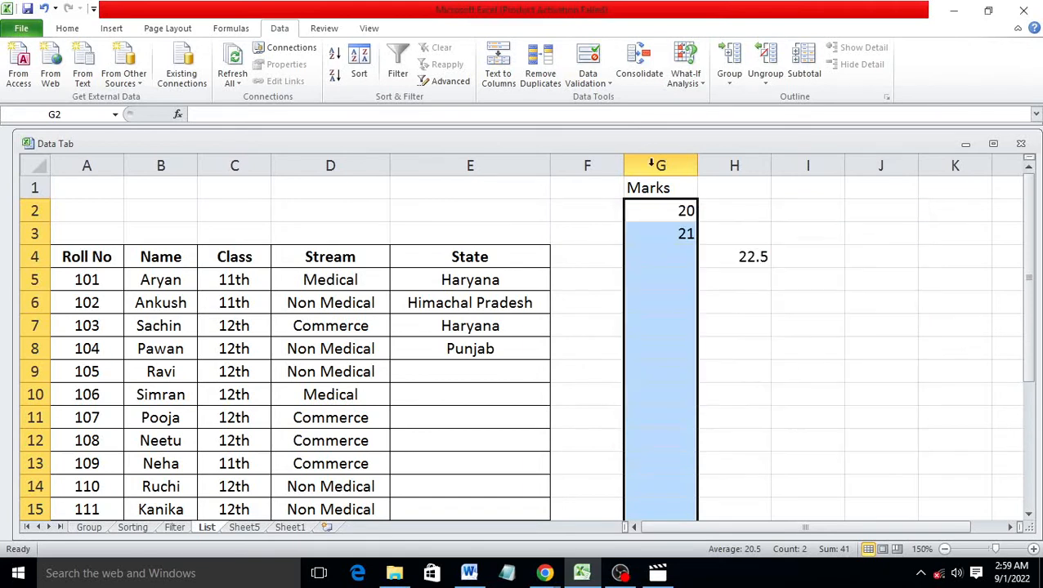
drag(717, 206, 752, 495)
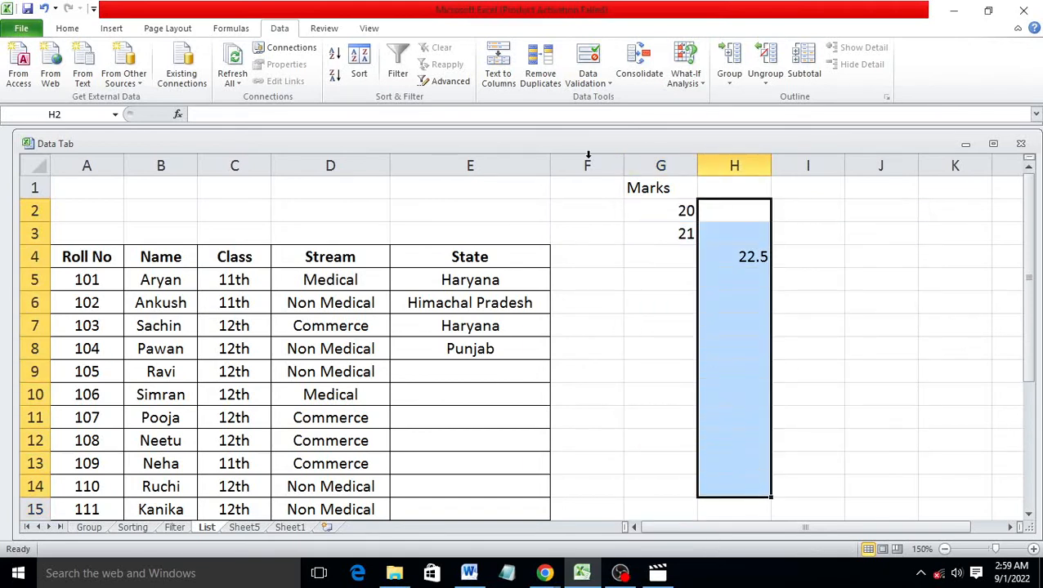
click(595, 81)
click(612, 100)
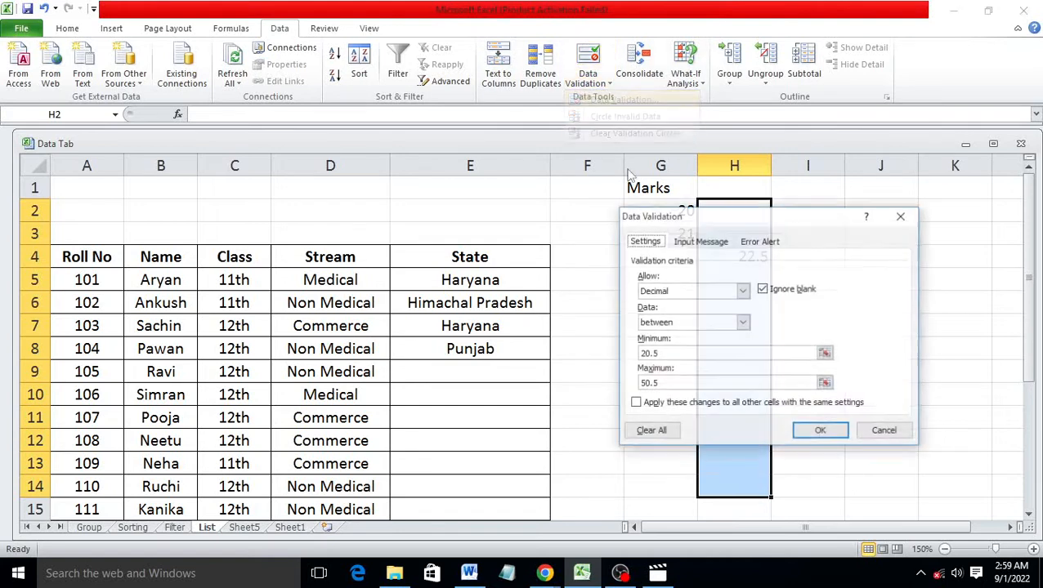
click(642, 431)
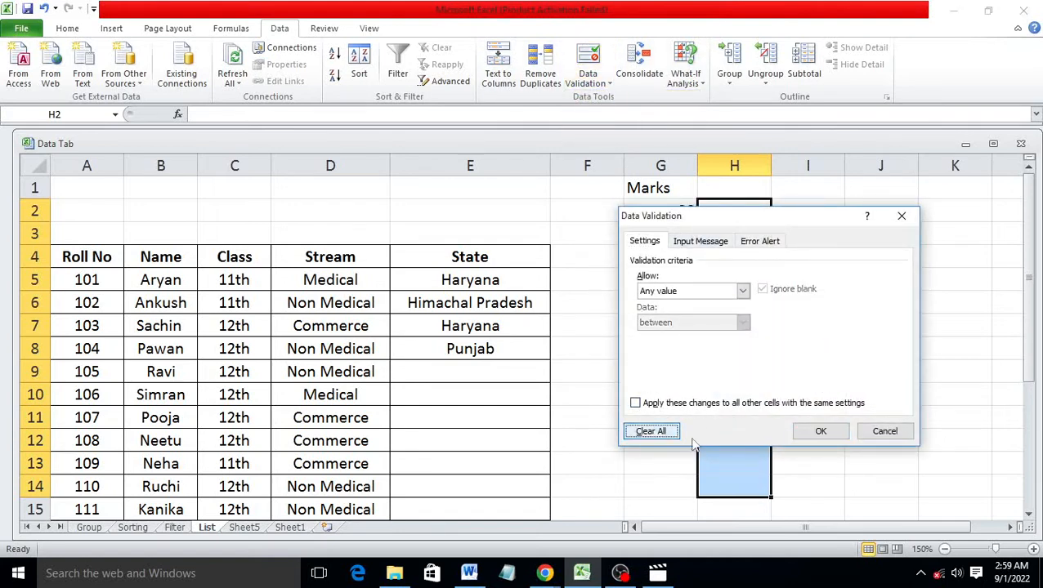
click(821, 432)
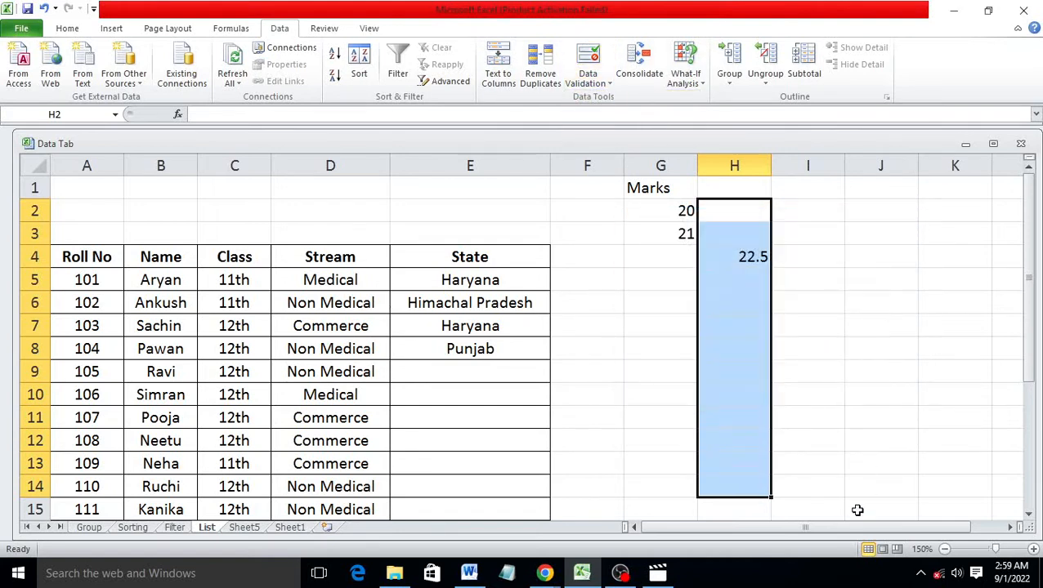
Enter 100 in H5, now accepted without validation
click(751, 272)
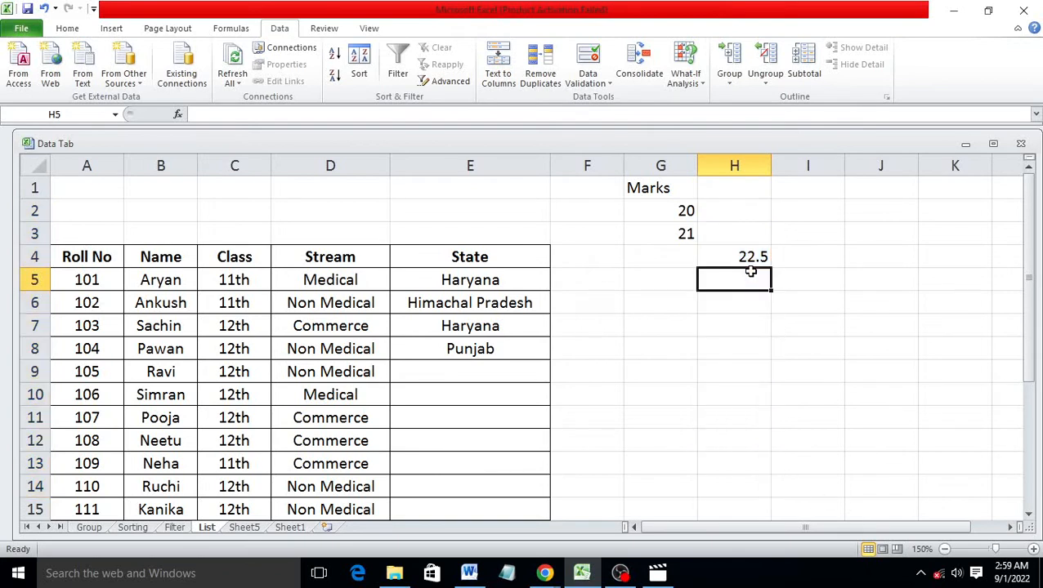
text(100)
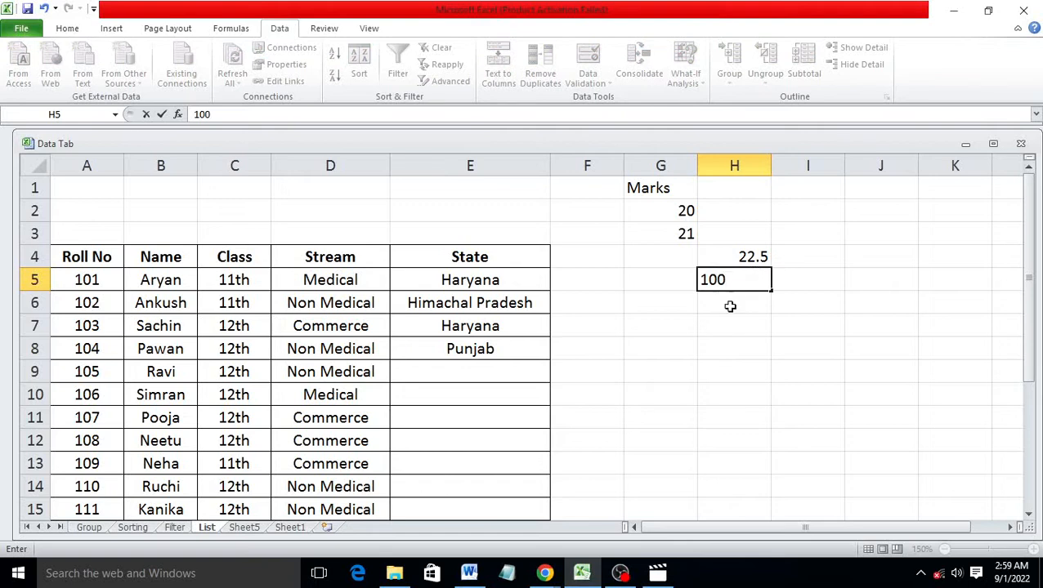
click(708, 351)
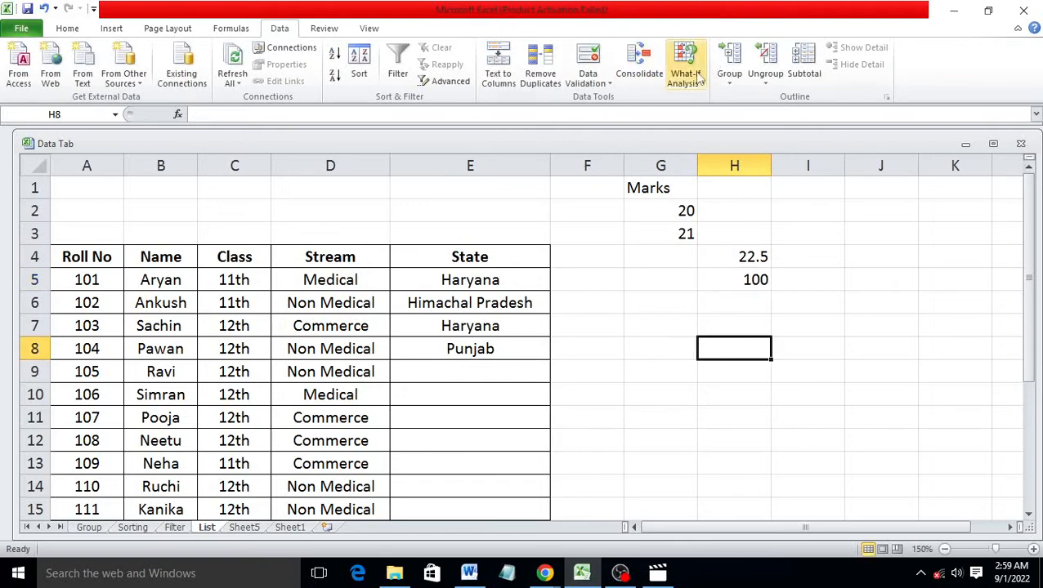
click(599, 86)
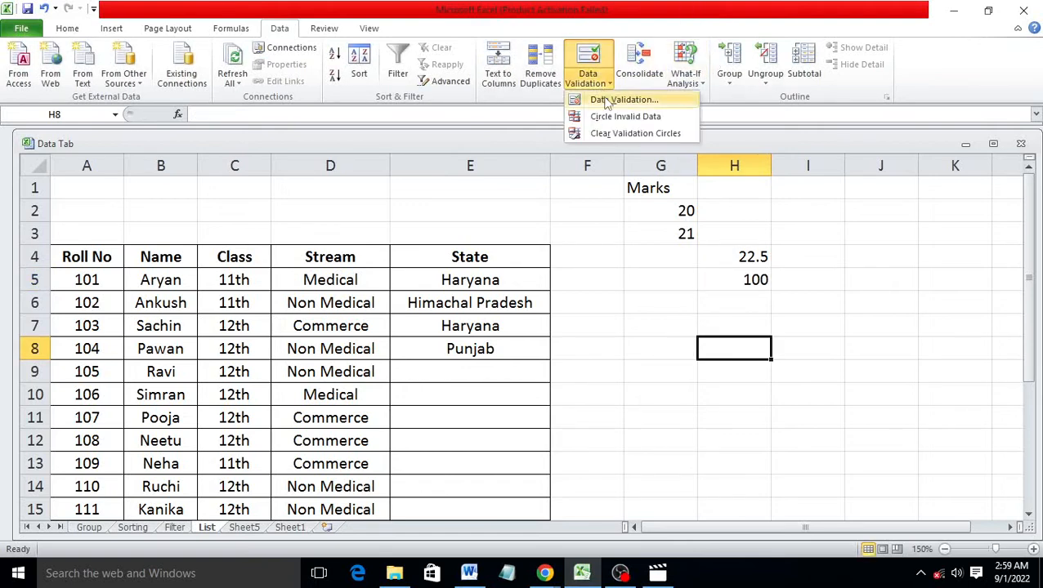
Start a Text length rule for H8, then close Data Validation without applying it
click(603, 100)
click(746, 292)
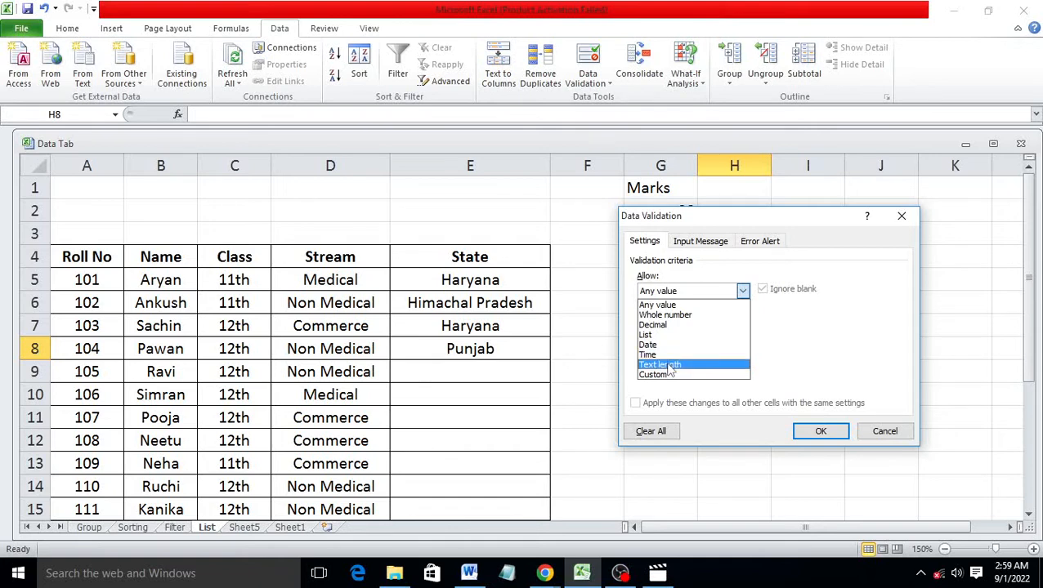
click(668, 365)
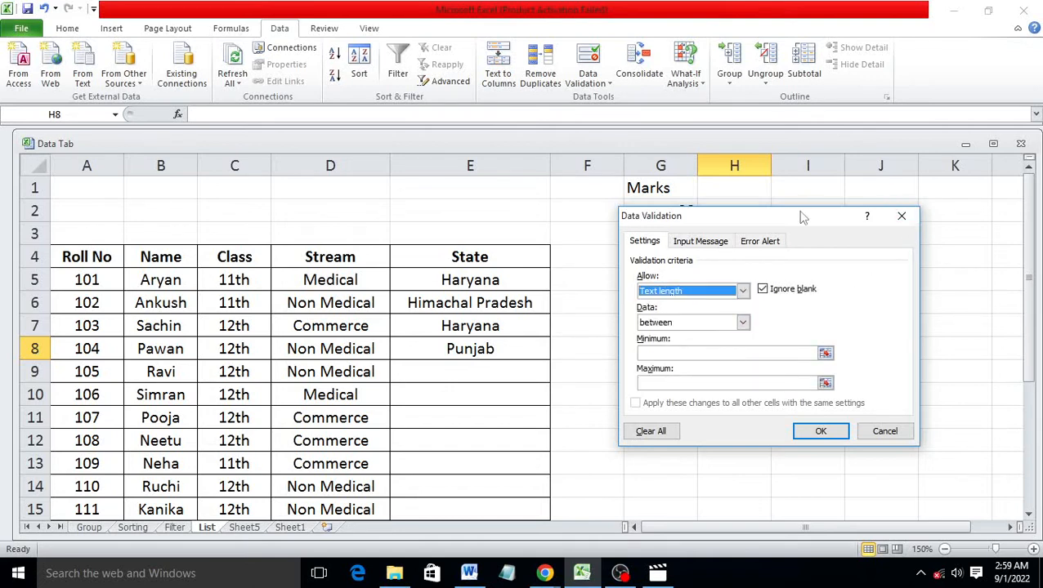
click(900, 216)
click(822, 161)
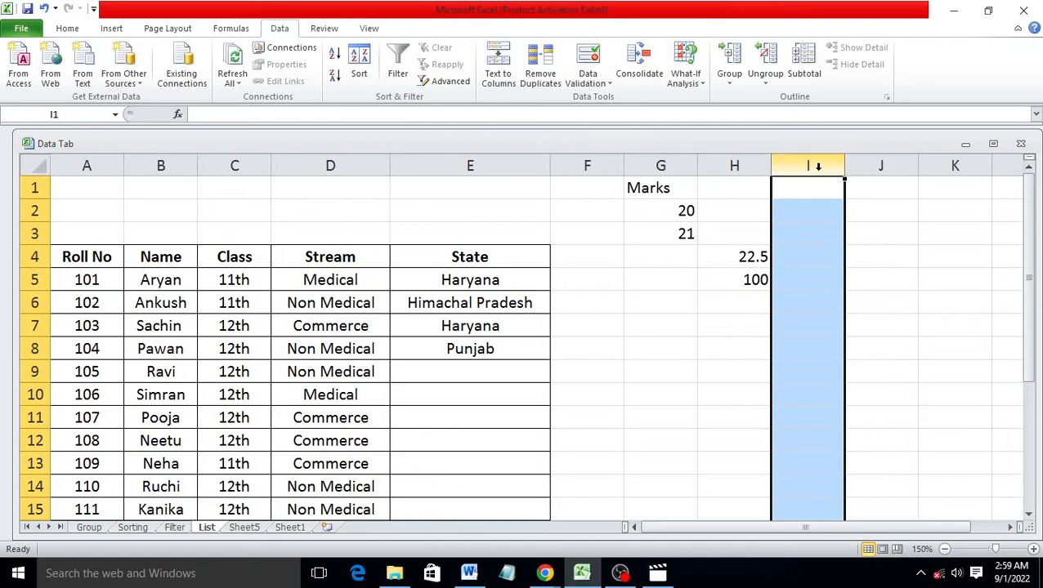
Add a Data Validation rule on column I from I2 down: text length equal to 10
drag(804, 212, 810, 449)
scroll(810, 449, up, 3)
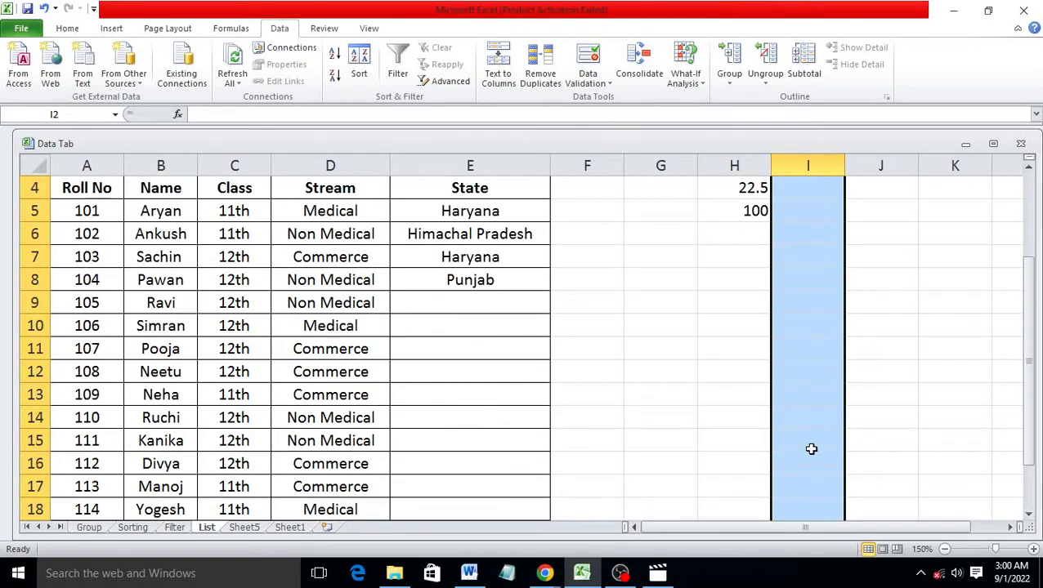
click(601, 82)
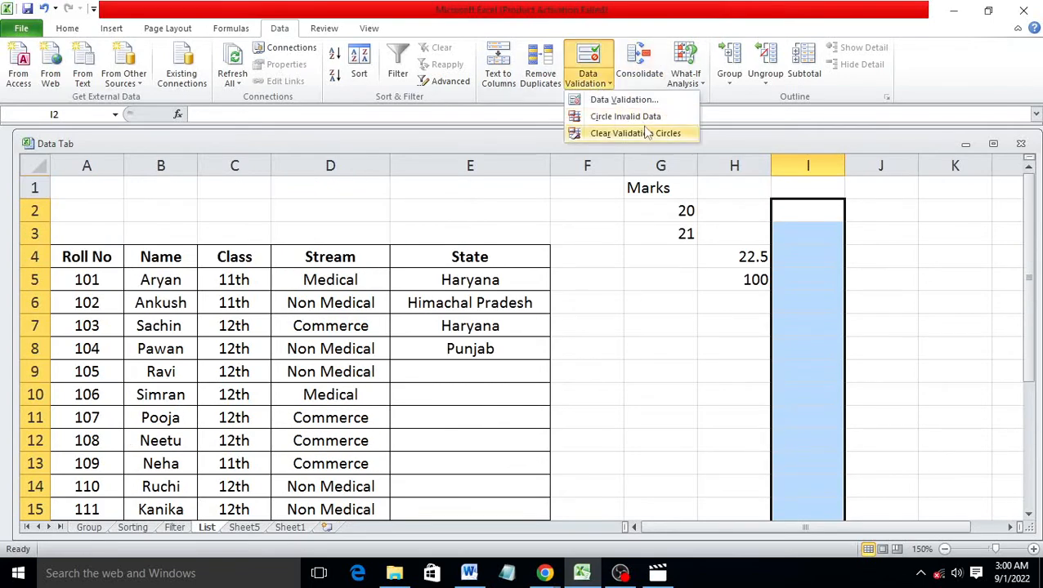
click(621, 99)
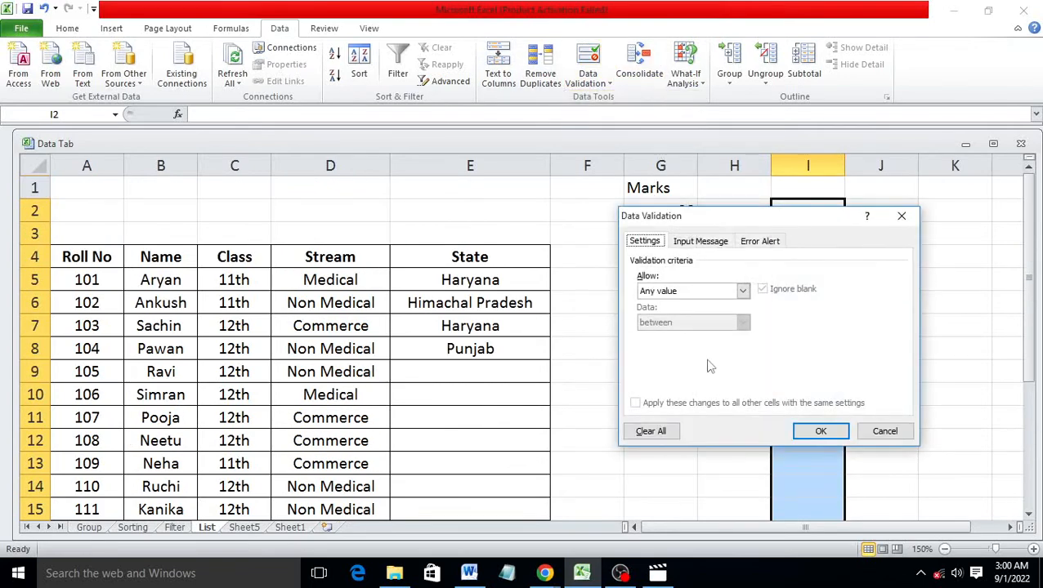
click(742, 291)
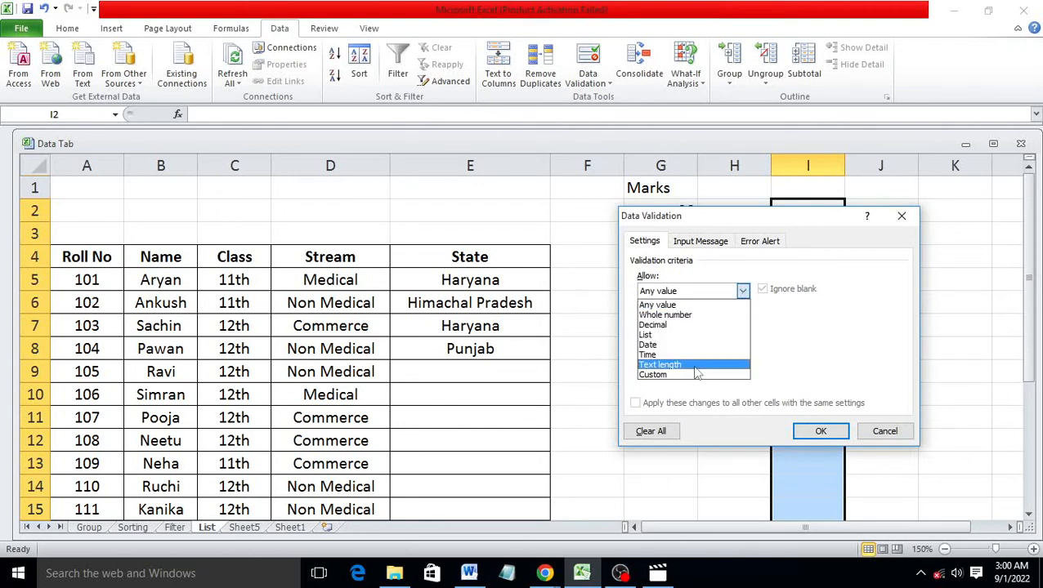
click(696, 366)
click(699, 353)
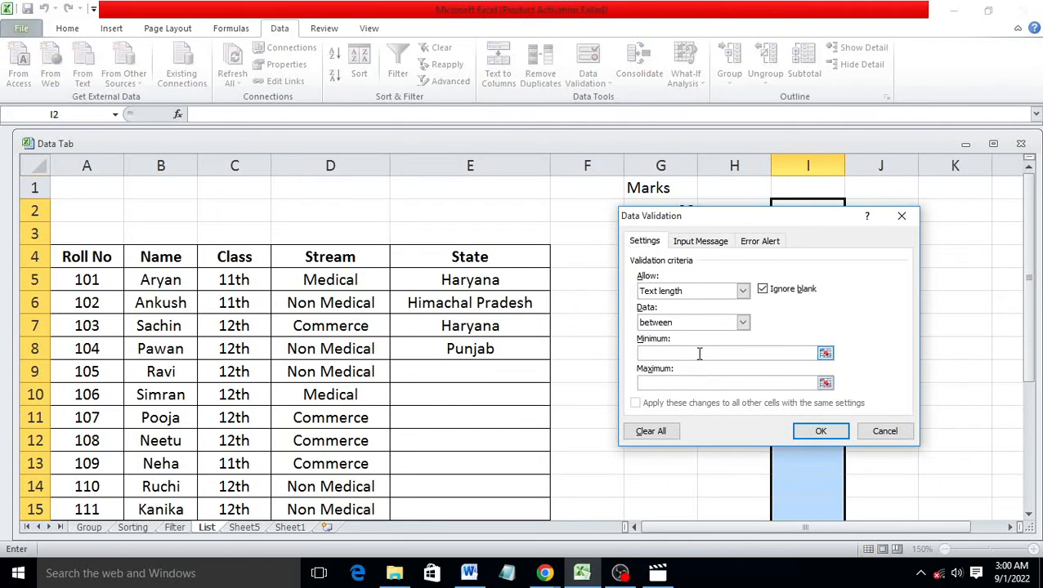
click(742, 323)
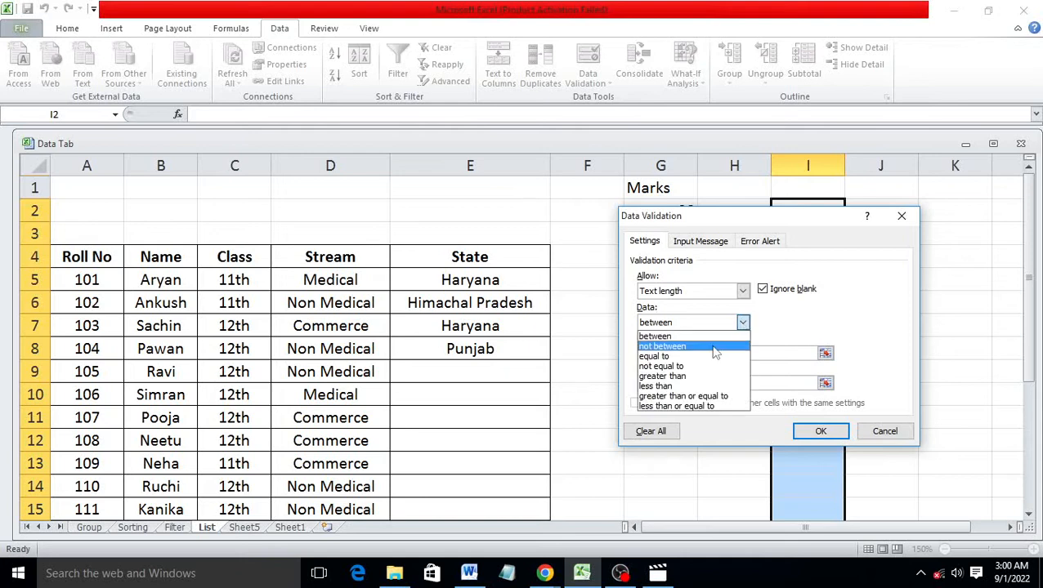
click(700, 355)
click(701, 354)
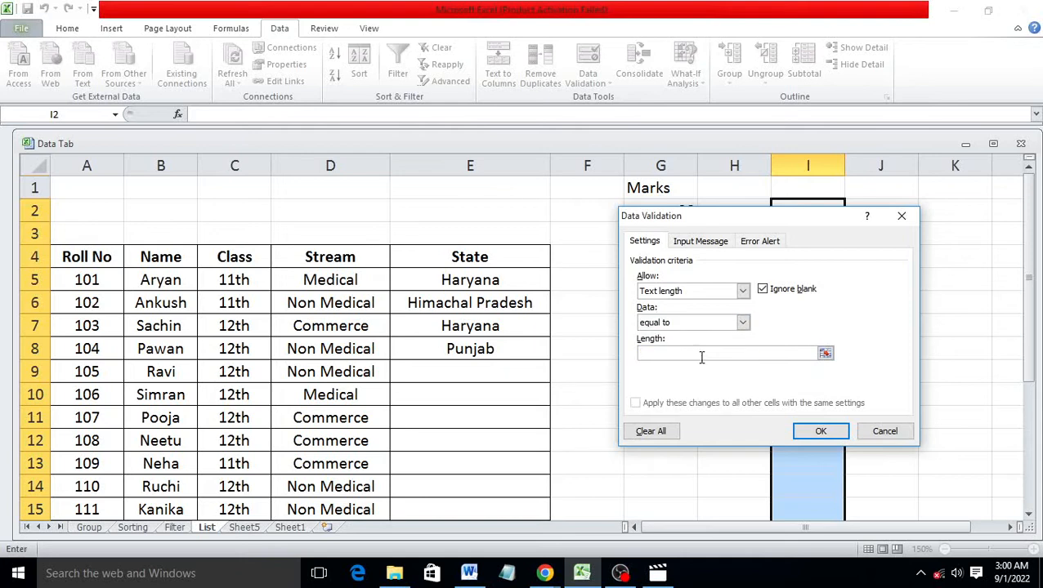
click(822, 433)
click(803, 257)
text(46)
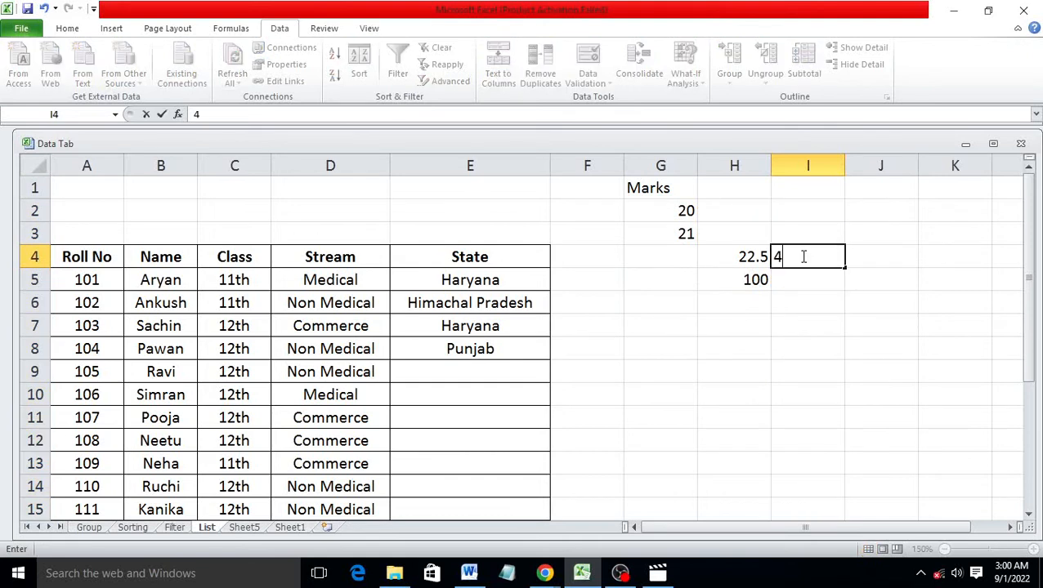
key(BackSpace)
key(BackSpace)
text(123456789)
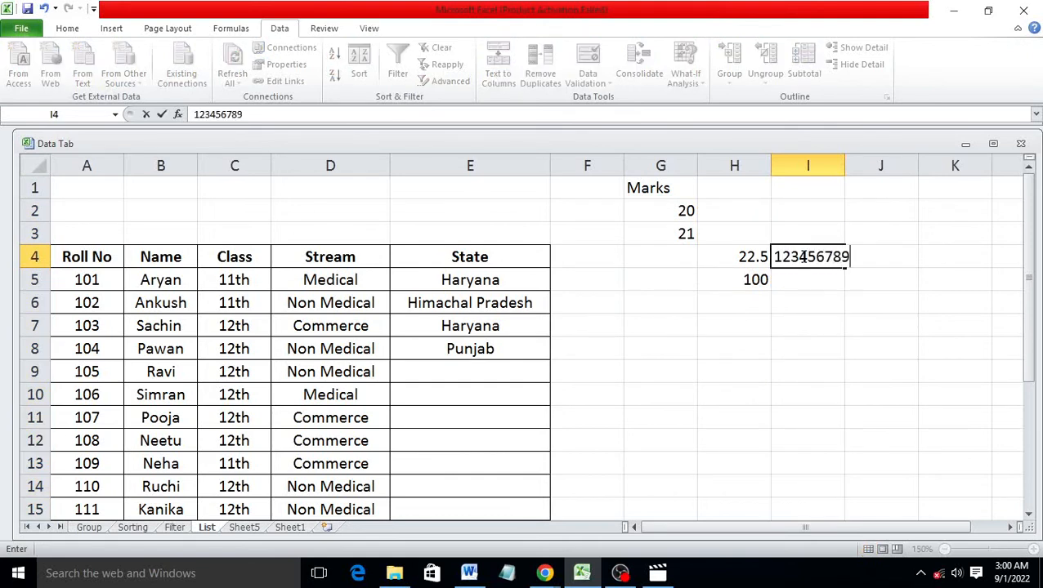
text(0)
click(808, 279)
text(123)
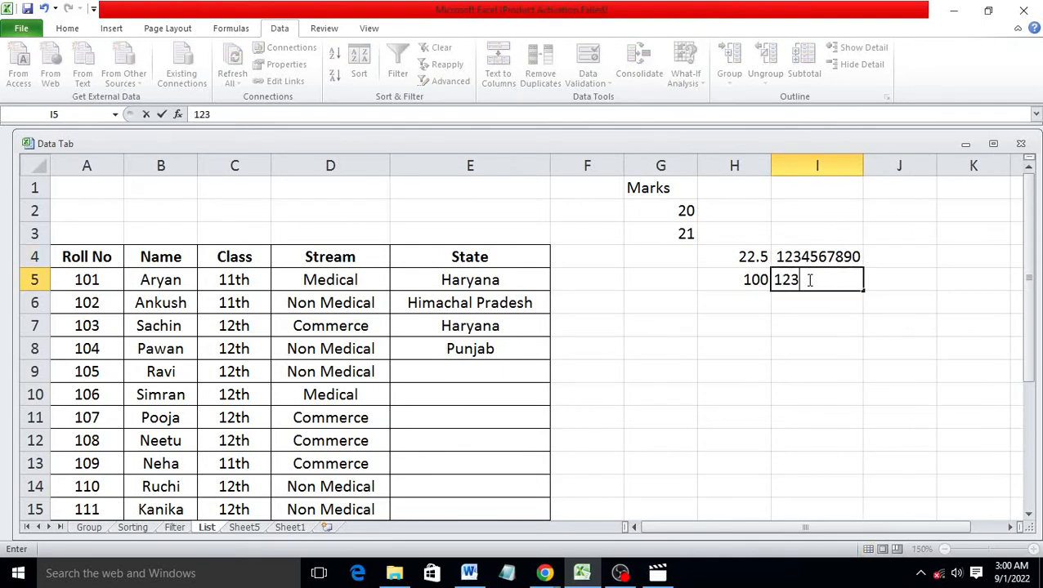
text(456788)
click(835, 310)
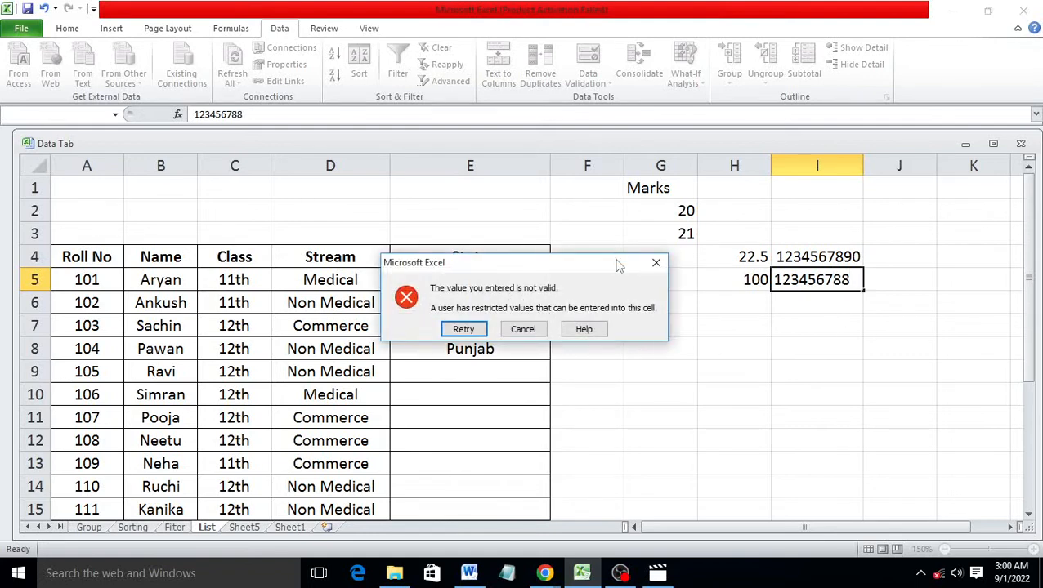
click(656, 263)
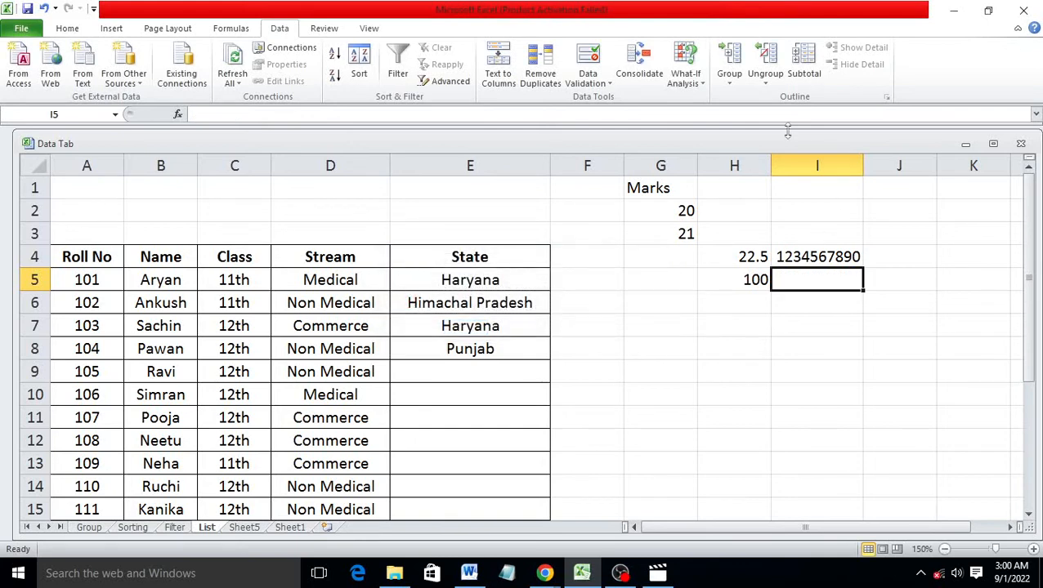
Clear All validation criteria from I2:I20 so column I accepts any entry
click(817, 163)
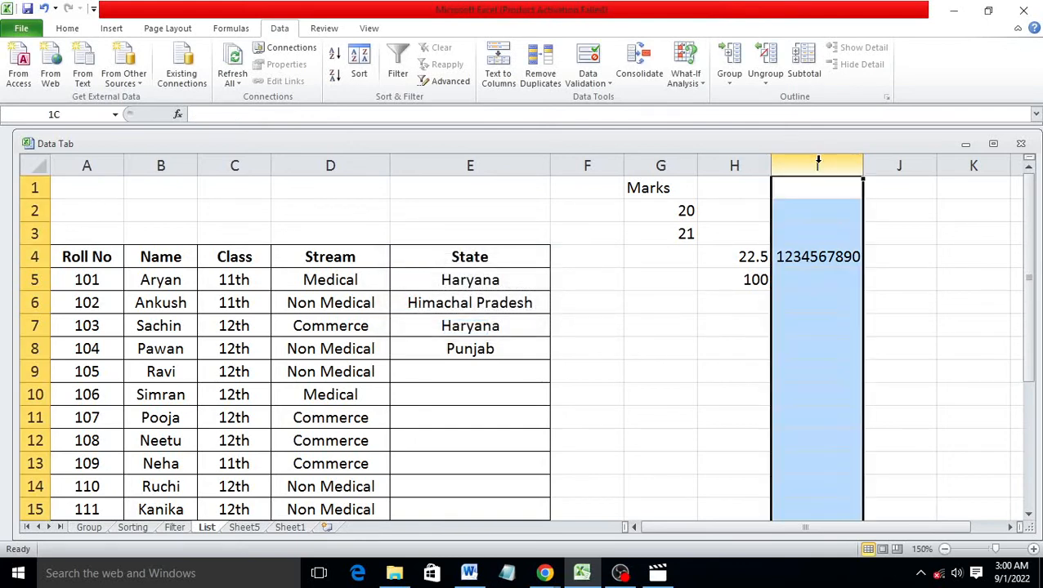
click(606, 85)
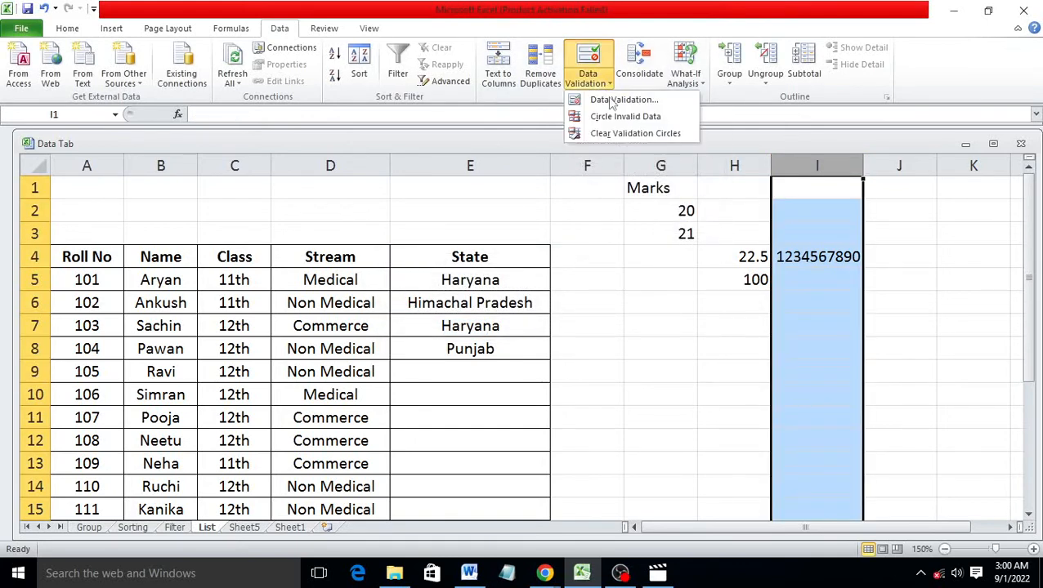
click(612, 101)
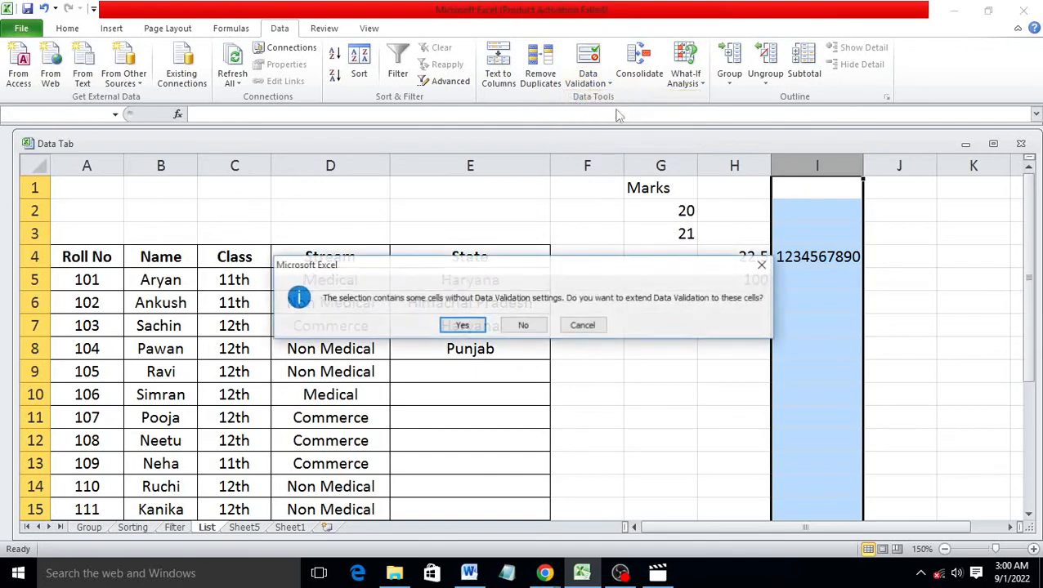
click(759, 264)
drag(829, 205, 818, 491)
click(589, 82)
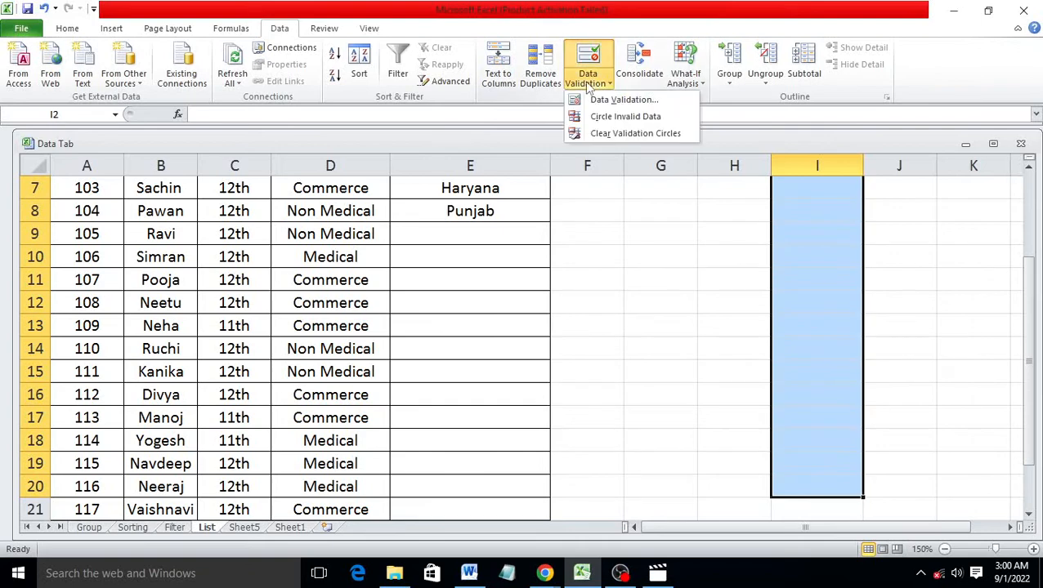
click(623, 99)
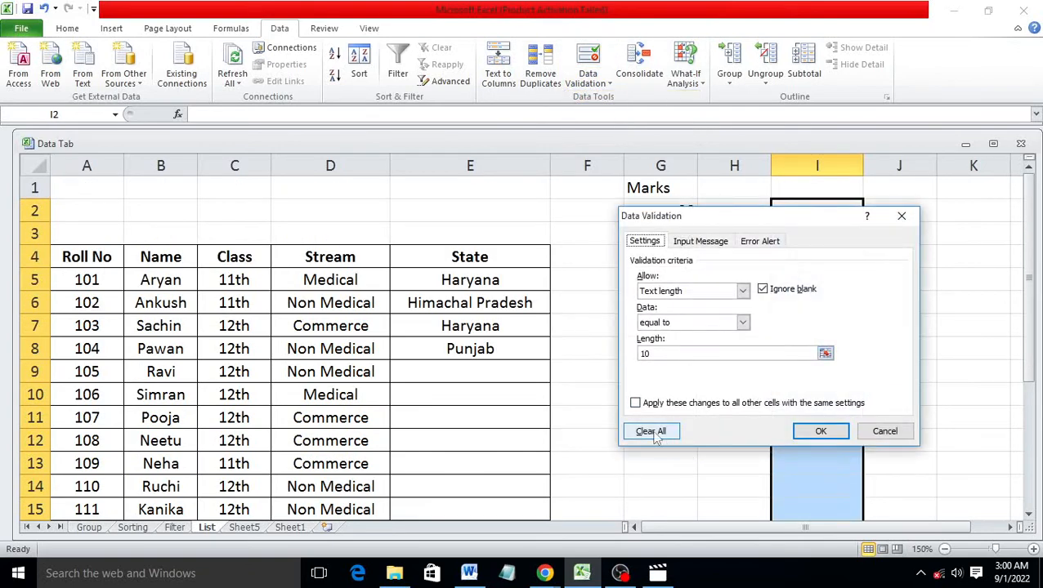
click(651, 431)
click(817, 431)
click(713, 385)
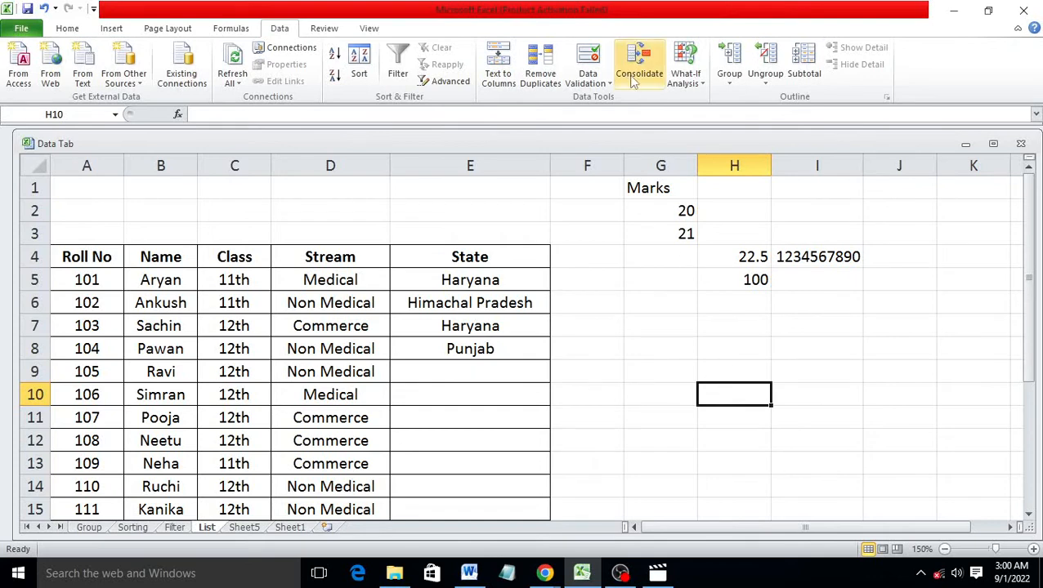
click(139, 529)
Copy the Math column from Sorting into F1 of a new Sheet2
click(664, 417)
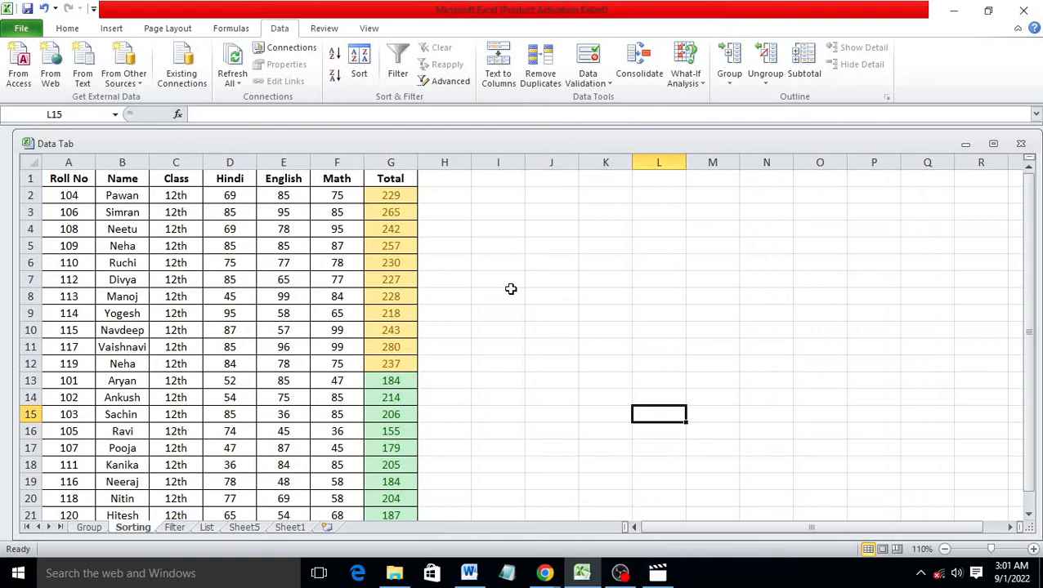
click(343, 163)
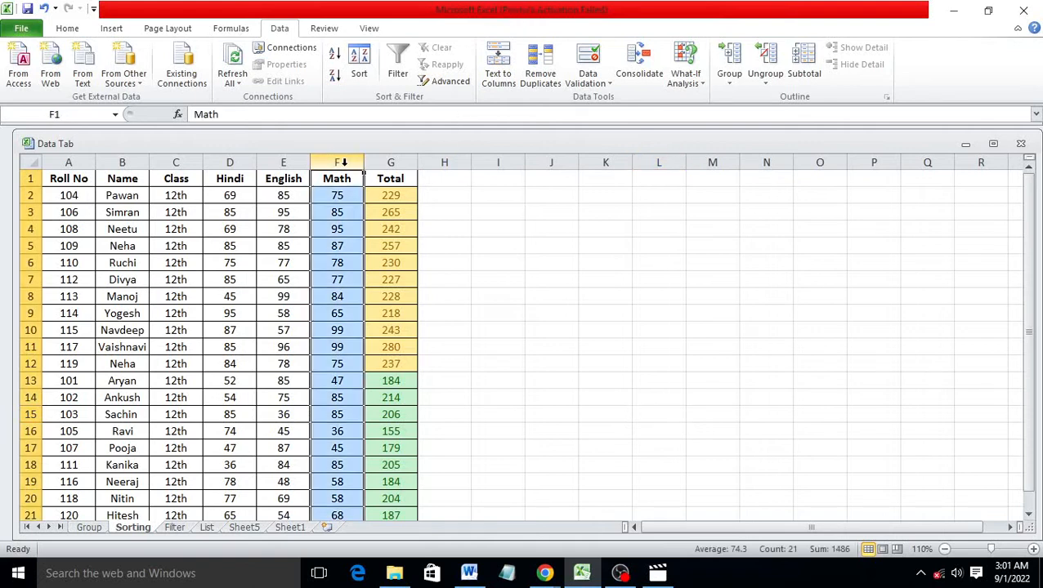
right_click(344, 162)
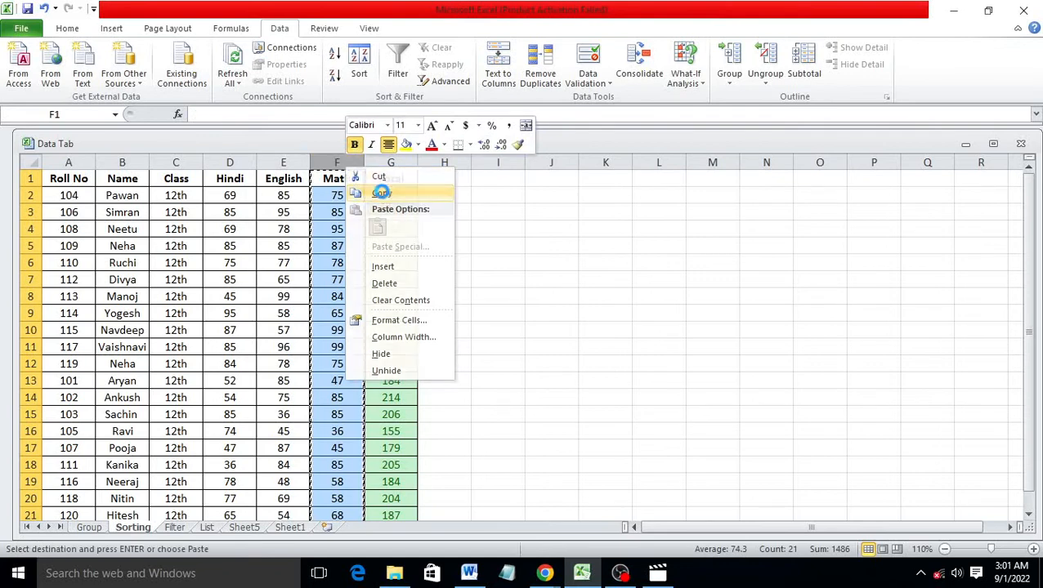
click(382, 193)
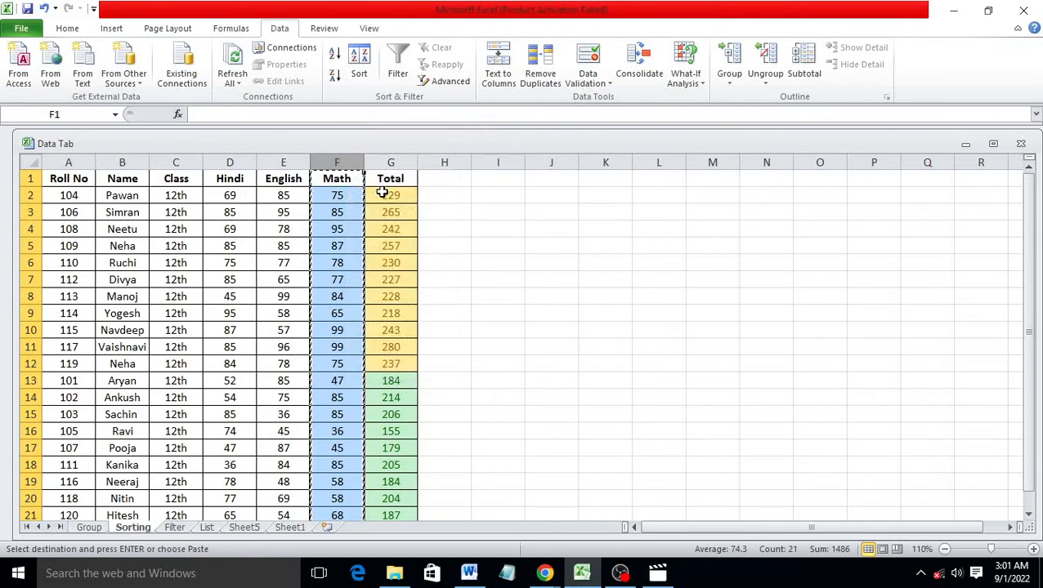
click(327, 527)
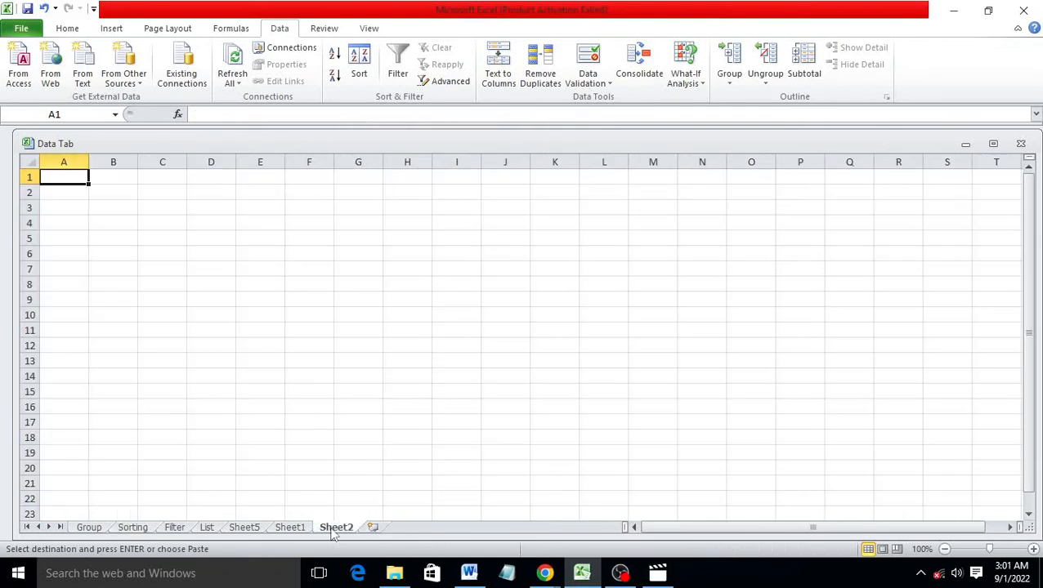
click(322, 180)
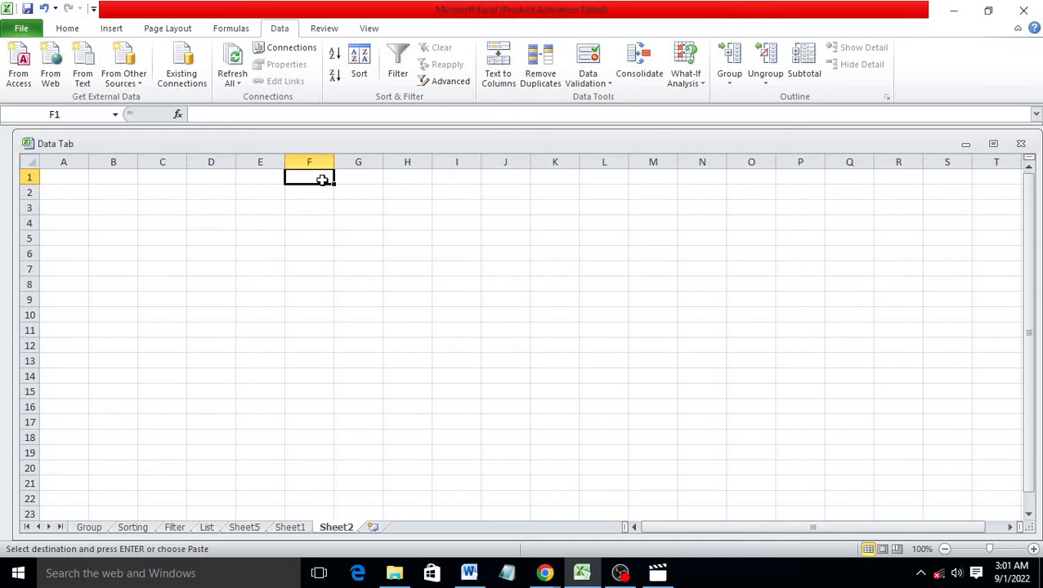
key(ctrl+v)
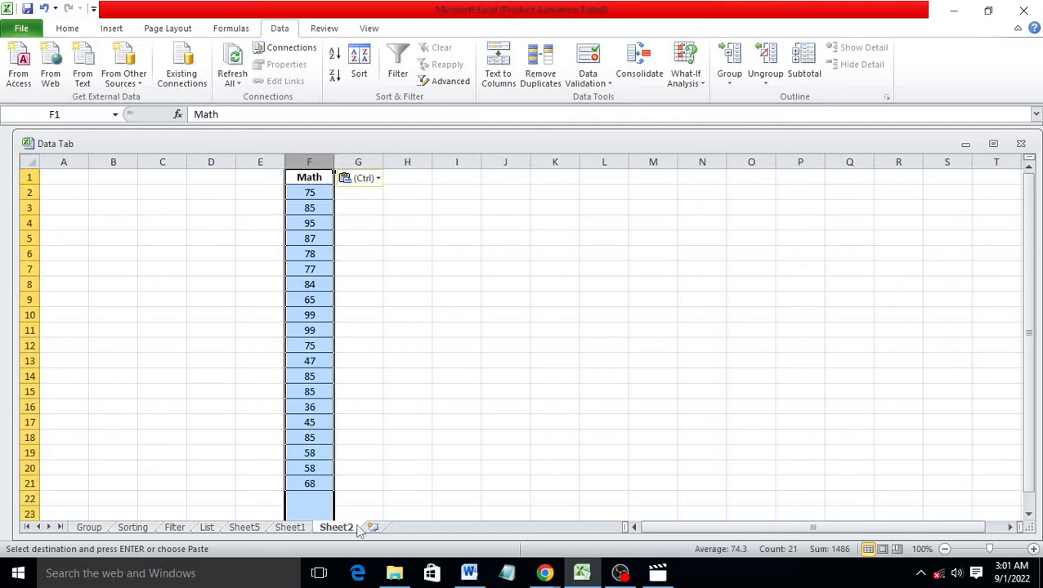
Return to the Sorting sheet and select L11 as the output cell
click(133, 528)
click(604, 398)
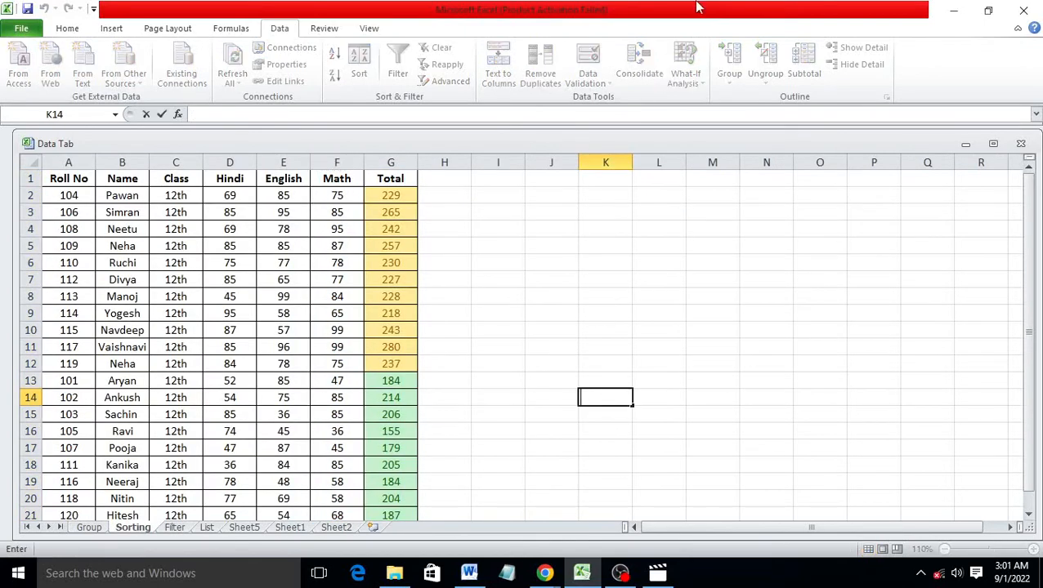
click(663, 340)
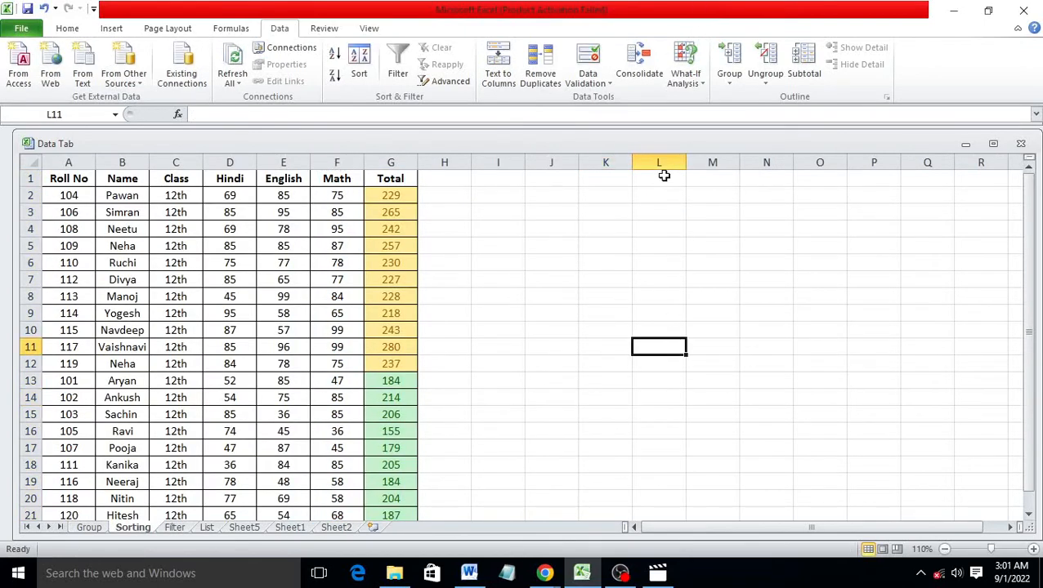
Start a Sum consolidation and add the Hindi range Sorting!$D$2:$D$21 as a reference
click(640, 74)
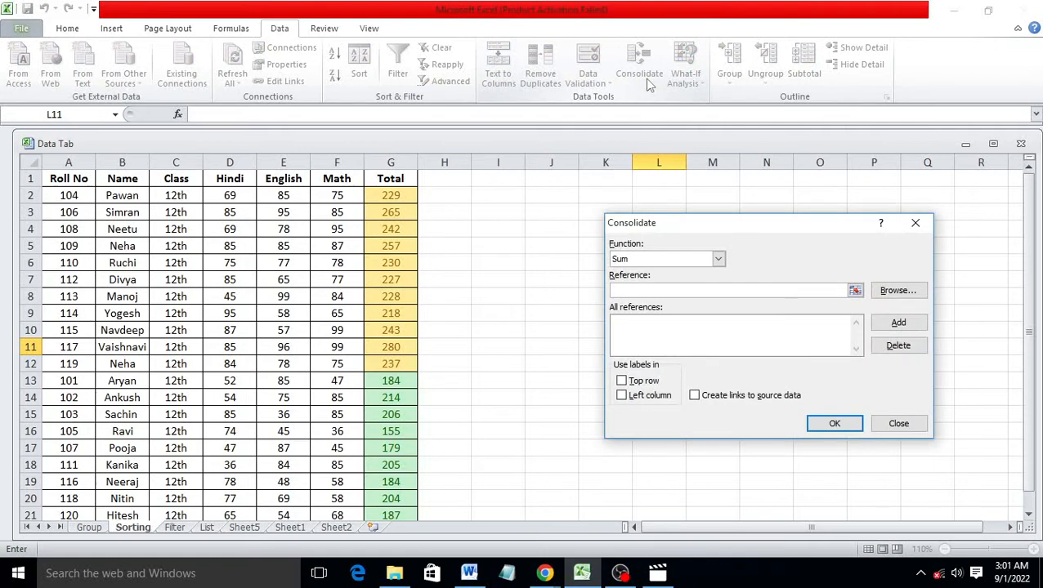
click(718, 259)
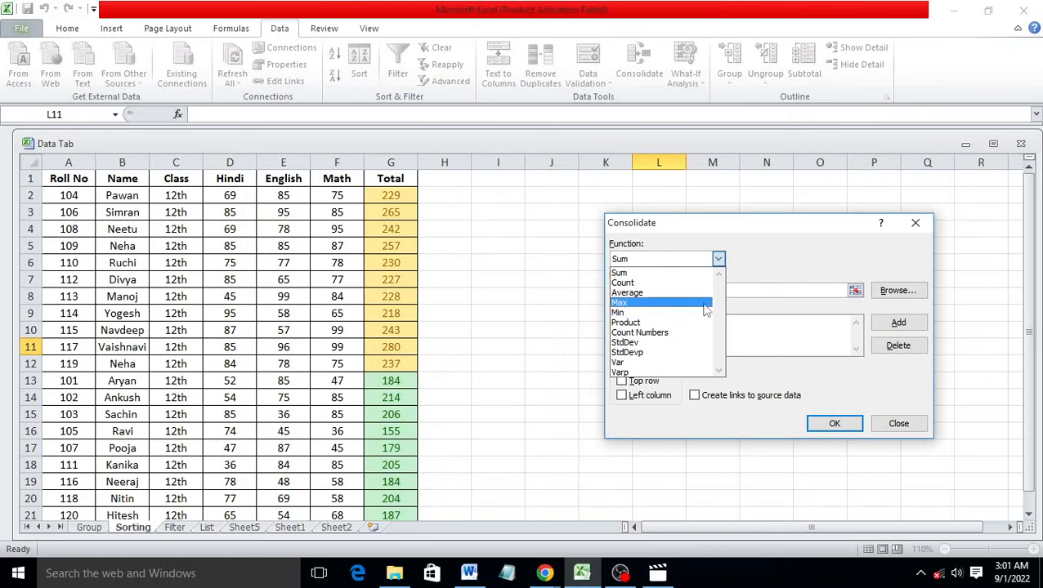
click(805, 265)
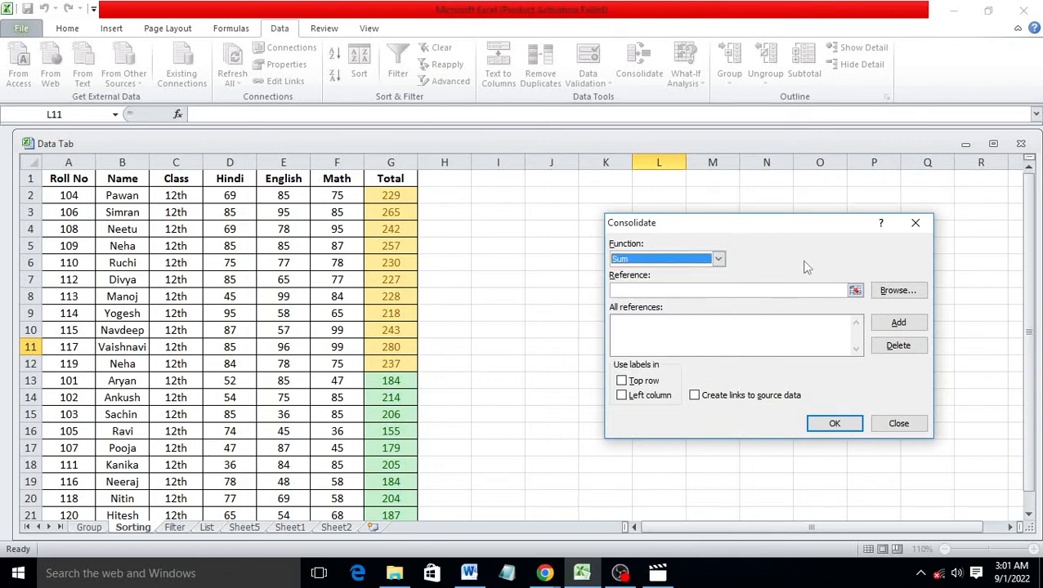
click(719, 259)
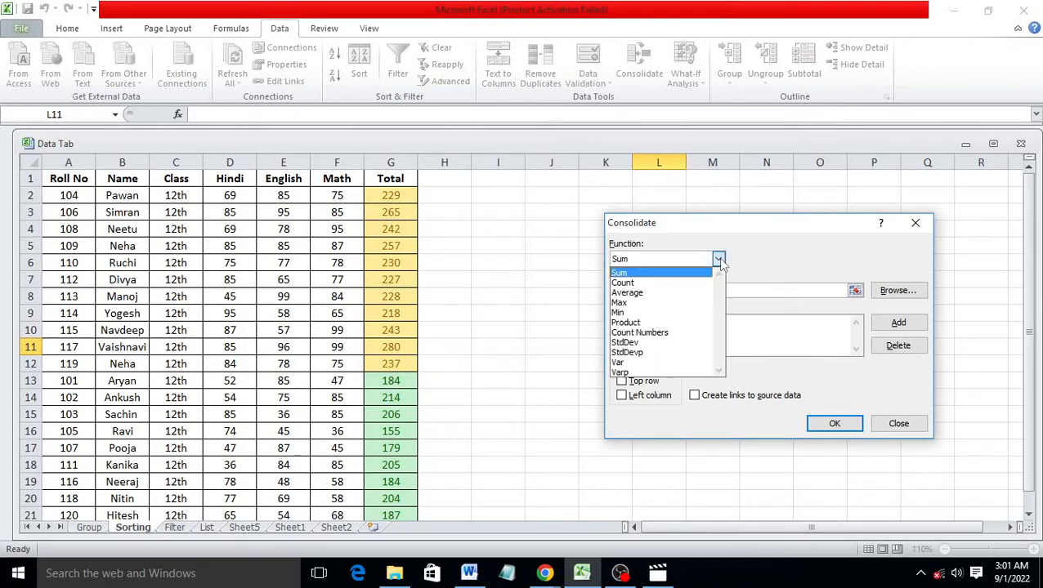
click(681, 273)
click(683, 290)
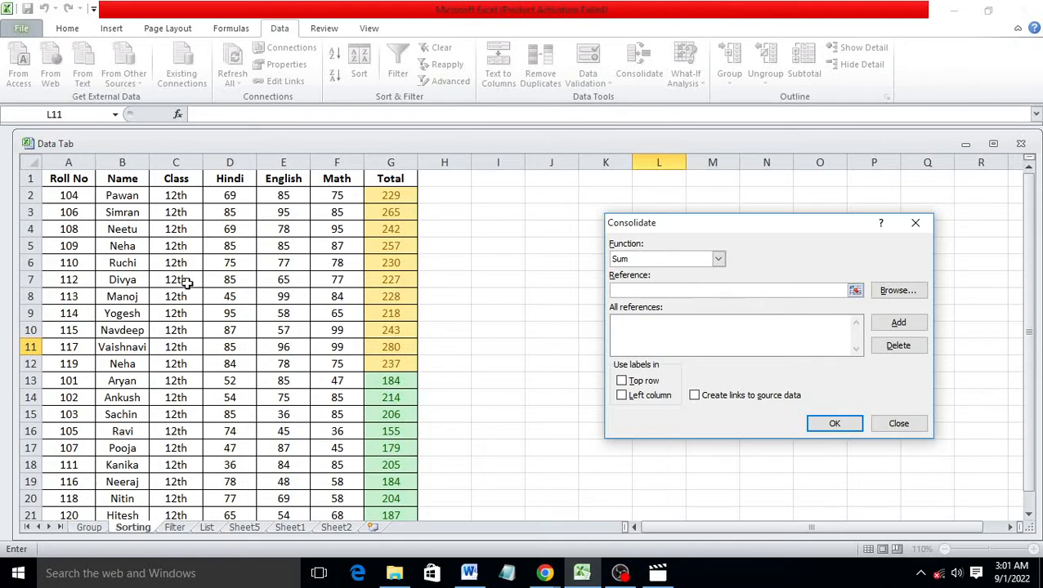
drag(230, 203, 232, 484)
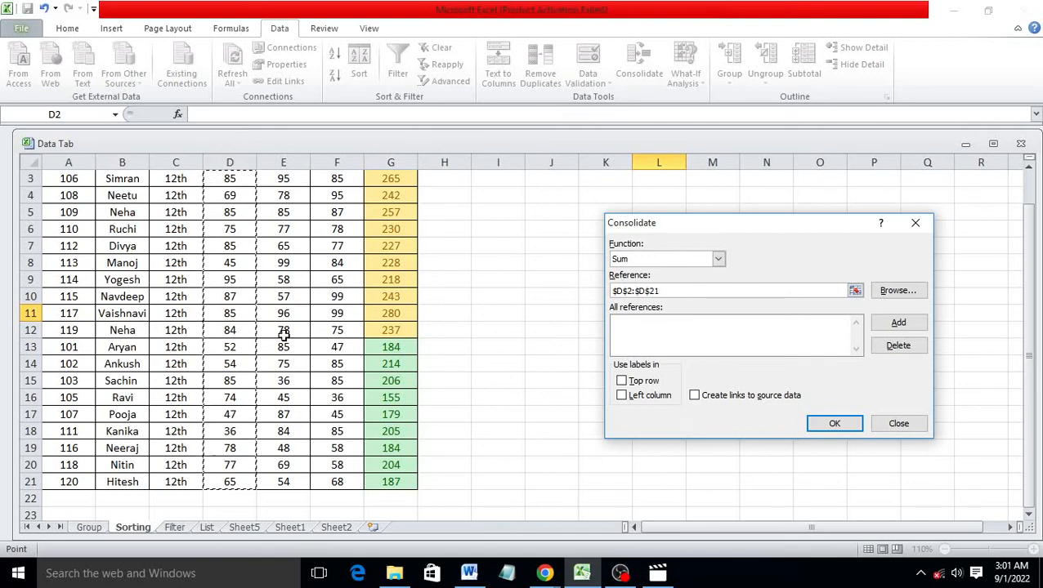
click(891, 324)
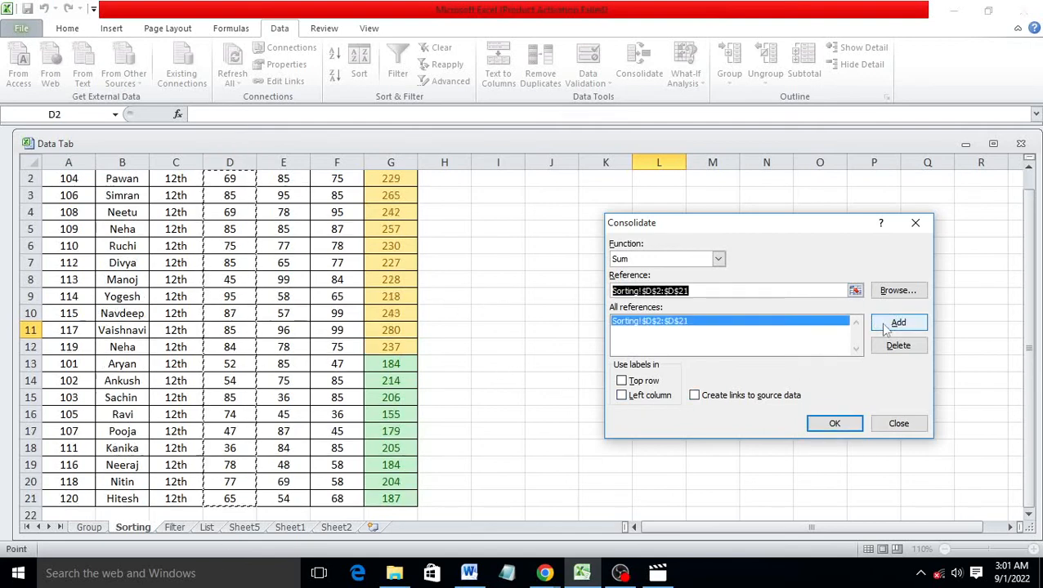
Add the English range $E$2:$E$21 as the next consolidation reference
scroll(533, 300, up, 1)
scroll(522, 300, down, 1)
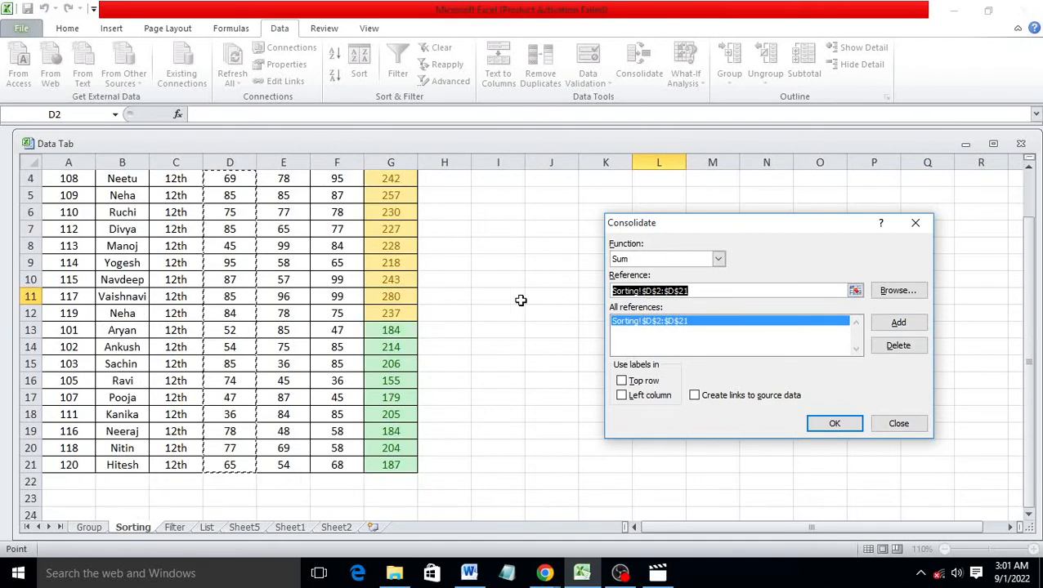
scroll(272, 264, up, 1)
drag(280, 196, 315, 484)
scroll(315, 484, up, 1)
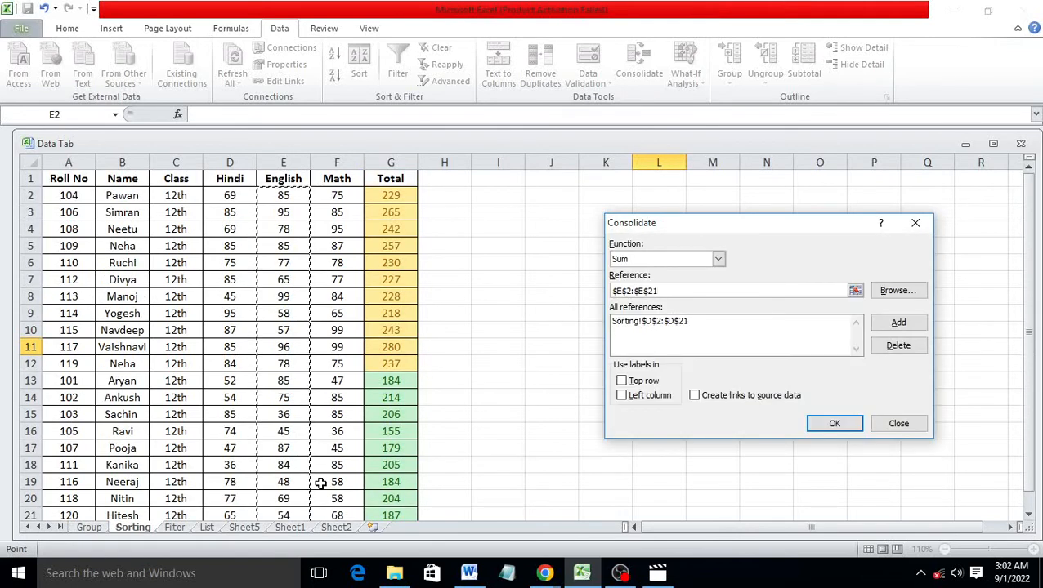
click(898, 322)
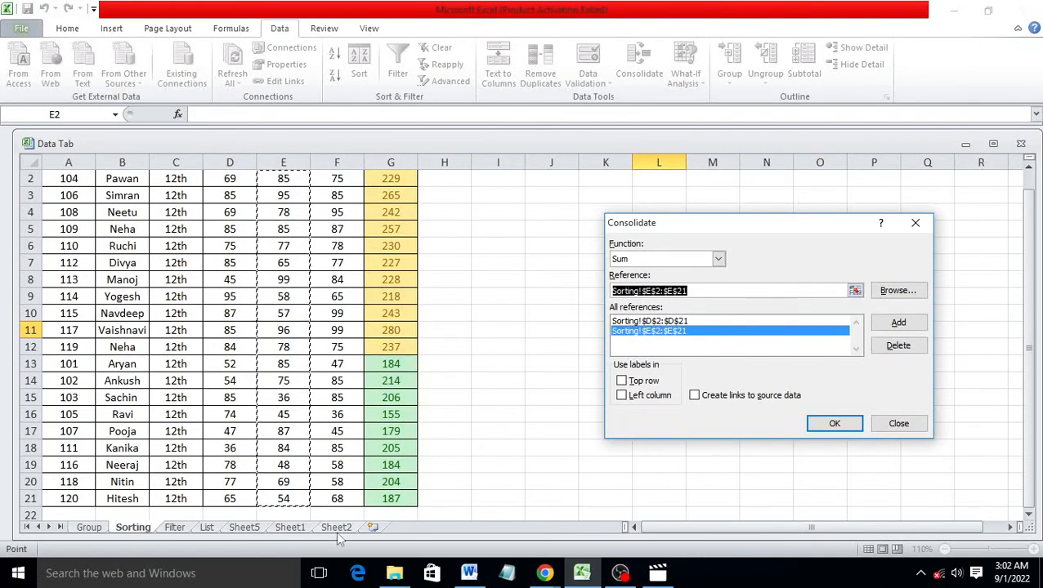
Add Sheet2's Math range F2:F21 and output the consolidated sums at Sorting L11
click(257, 530)
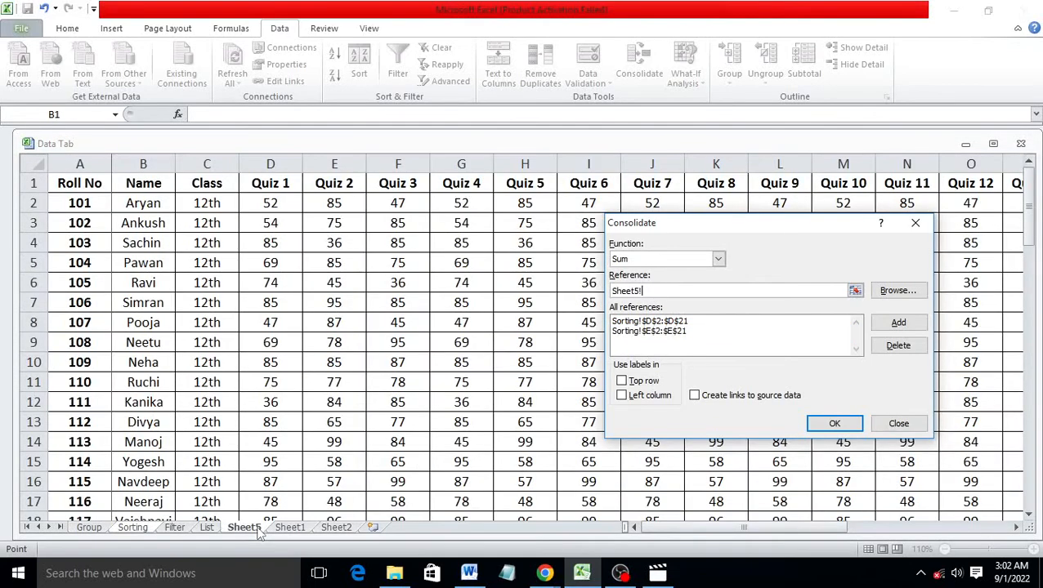
click(337, 528)
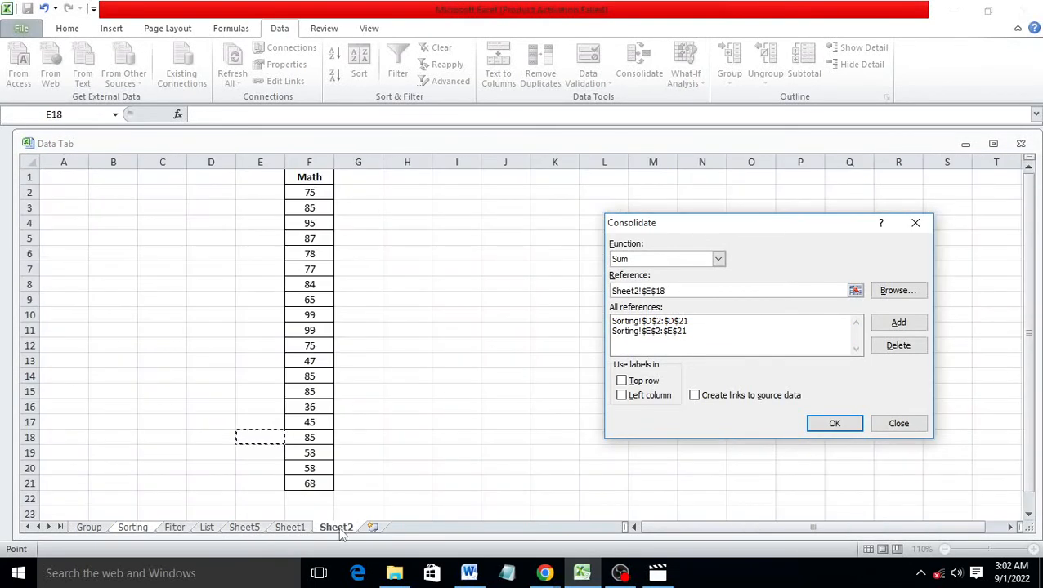
scroll(458, 311, down, 1)
scroll(368, 310, up, 1)
drag(312, 193, 323, 481)
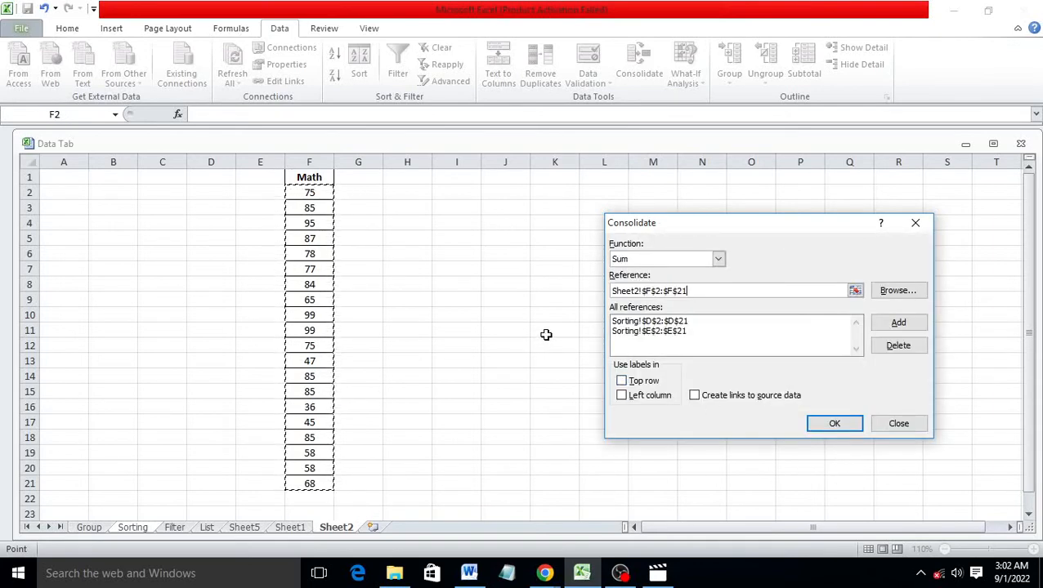
click(846, 430)
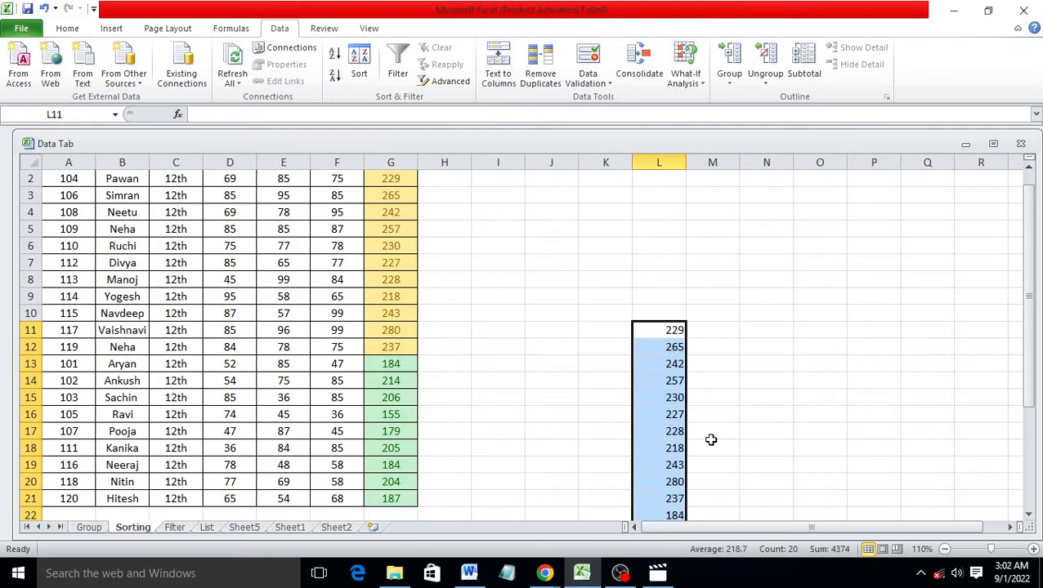
click(777, 294)
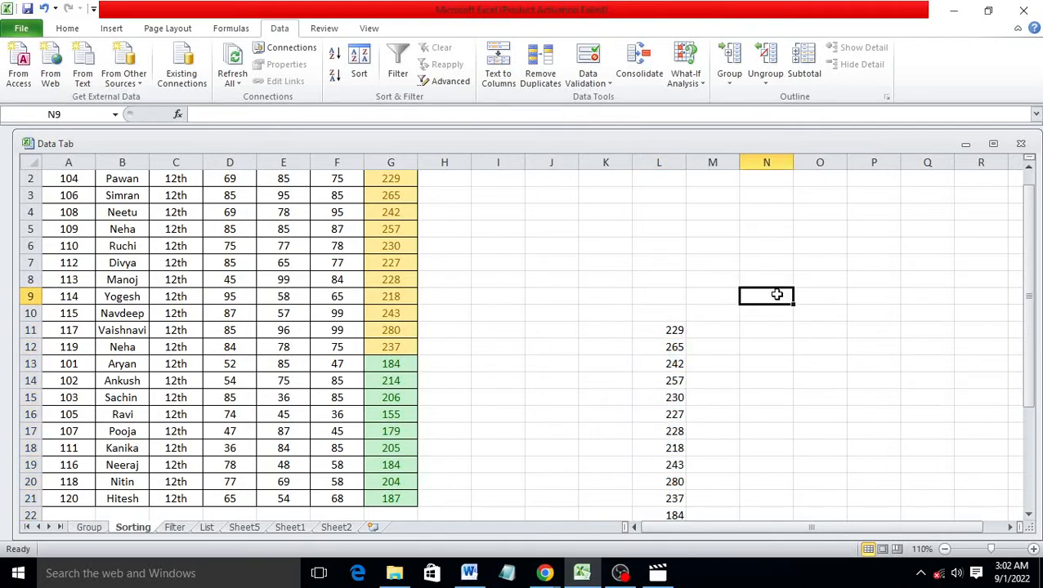
click(698, 85)
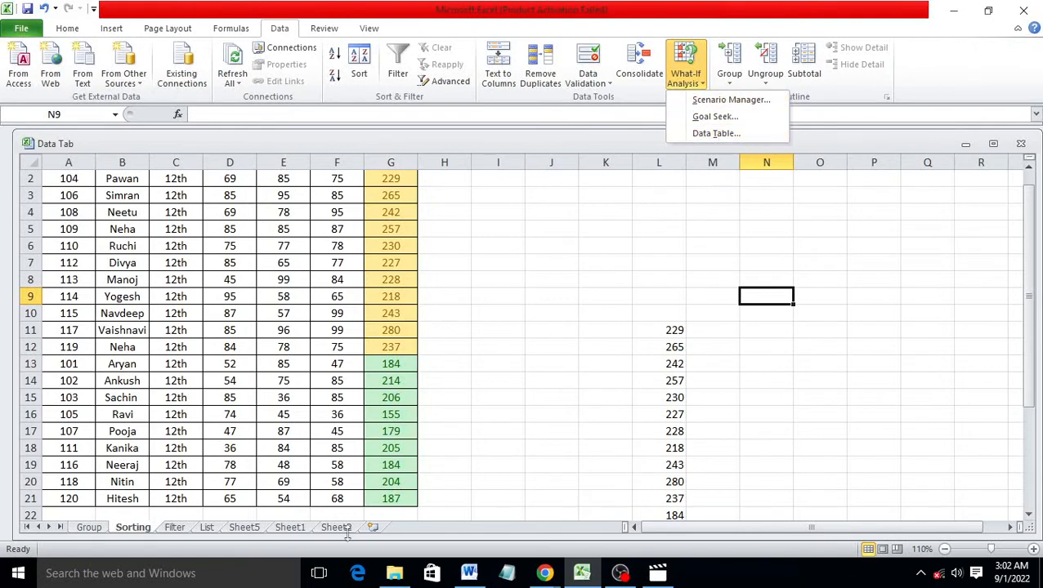
Insert a new Sheet3 and enter the heading Bed in I9
click(372, 528)
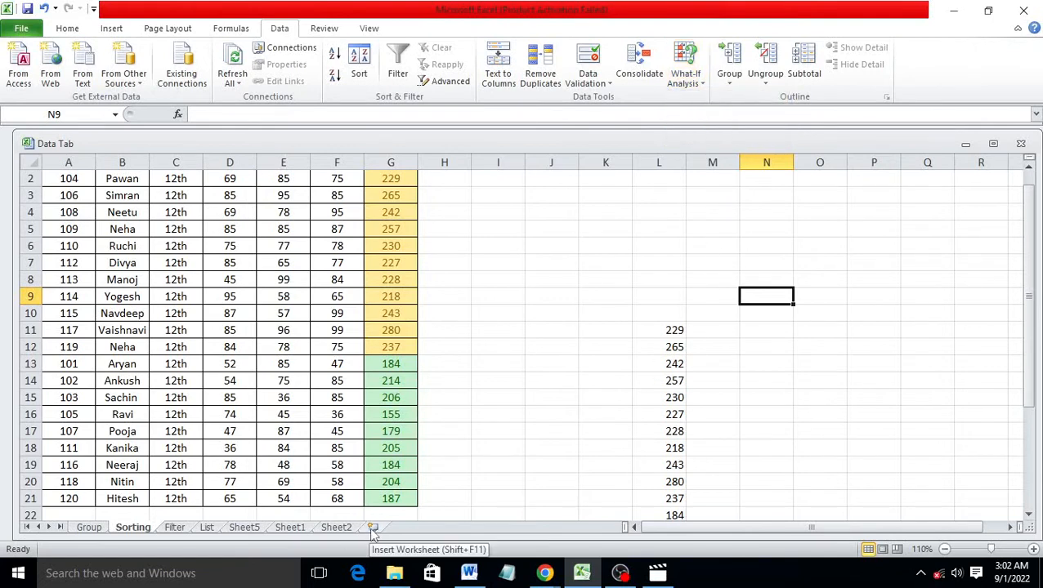
click(372, 528)
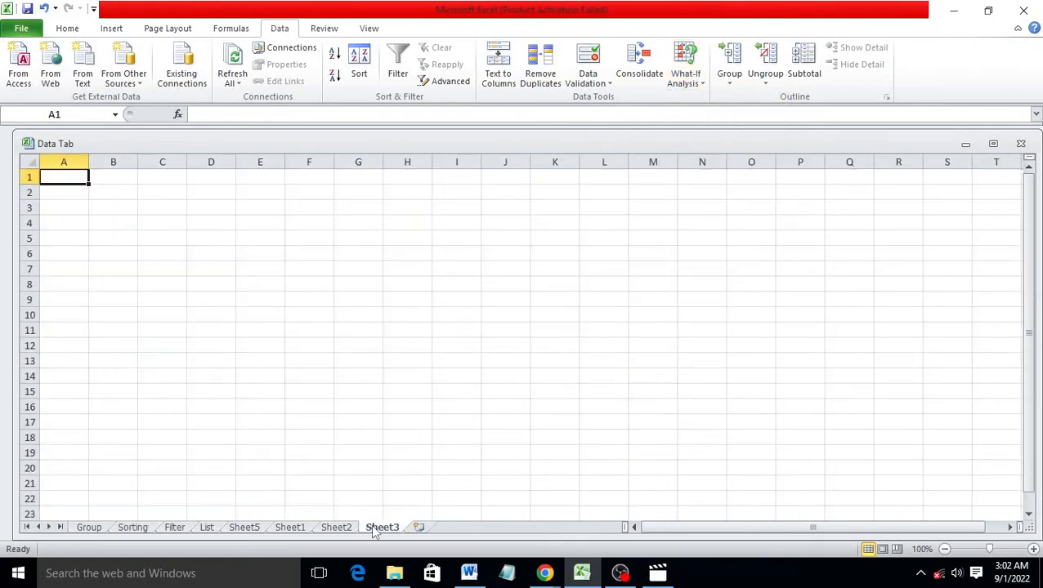
click(449, 298)
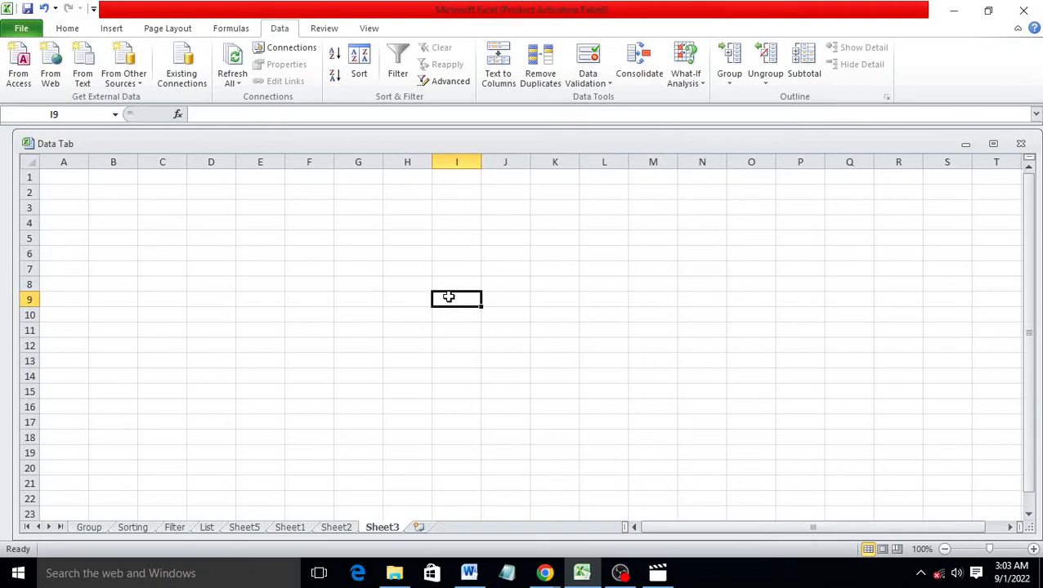
text(Bed)
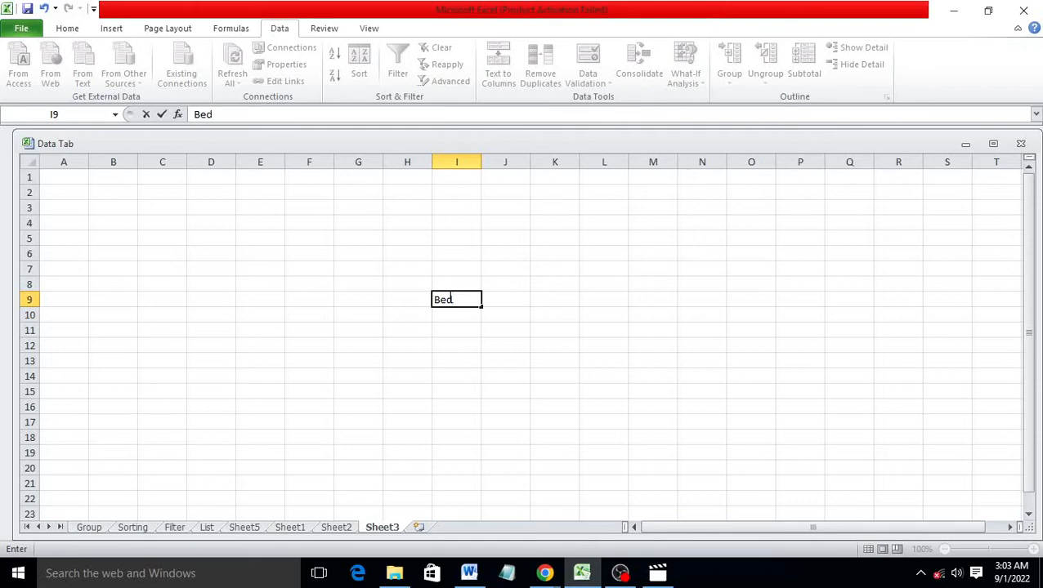
click(450, 335)
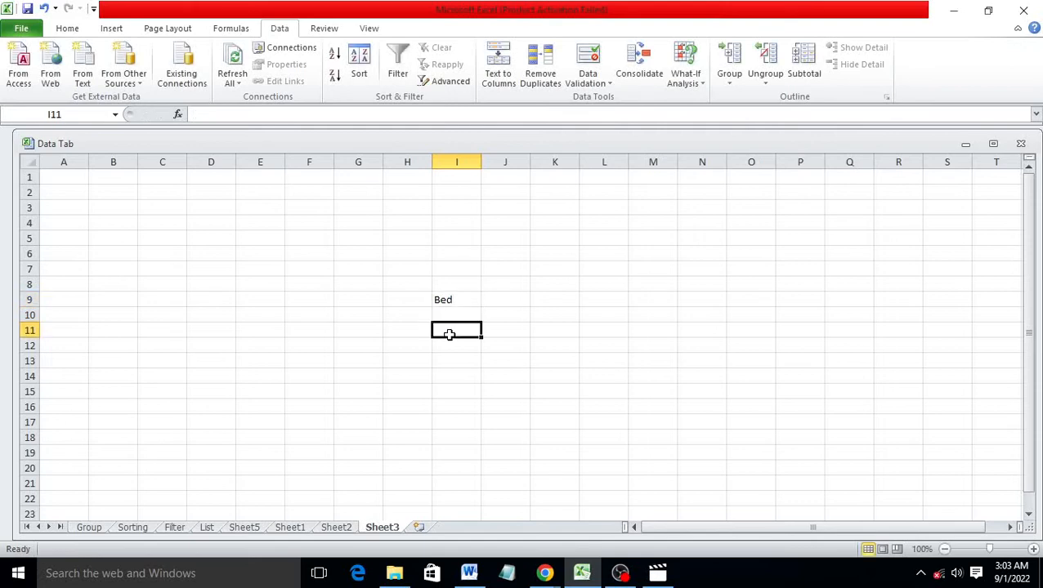
List the cost items Wood, Sun, fevicol and labour in I11:I14
text(Wood)
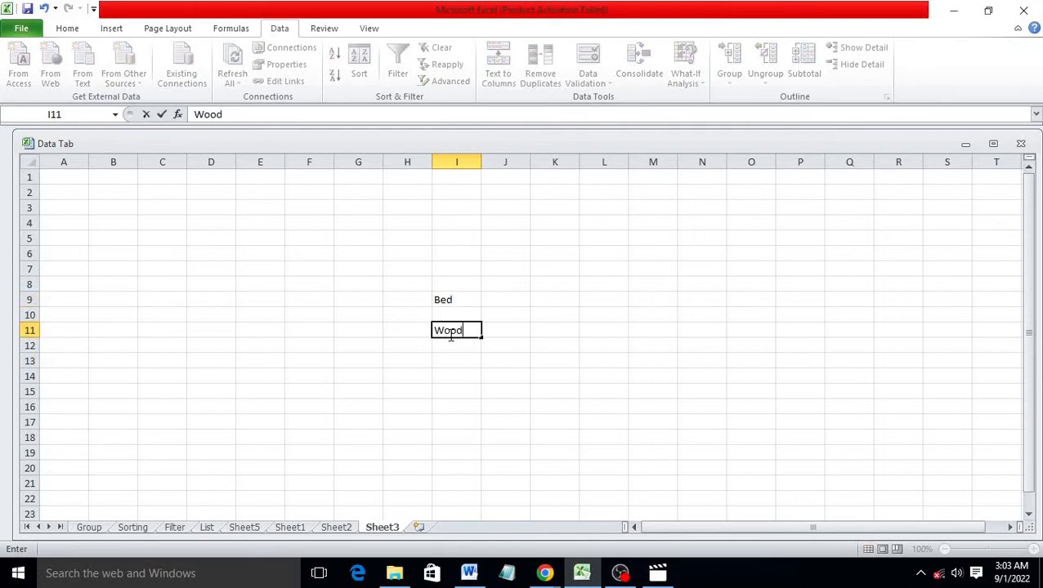
click(456, 348)
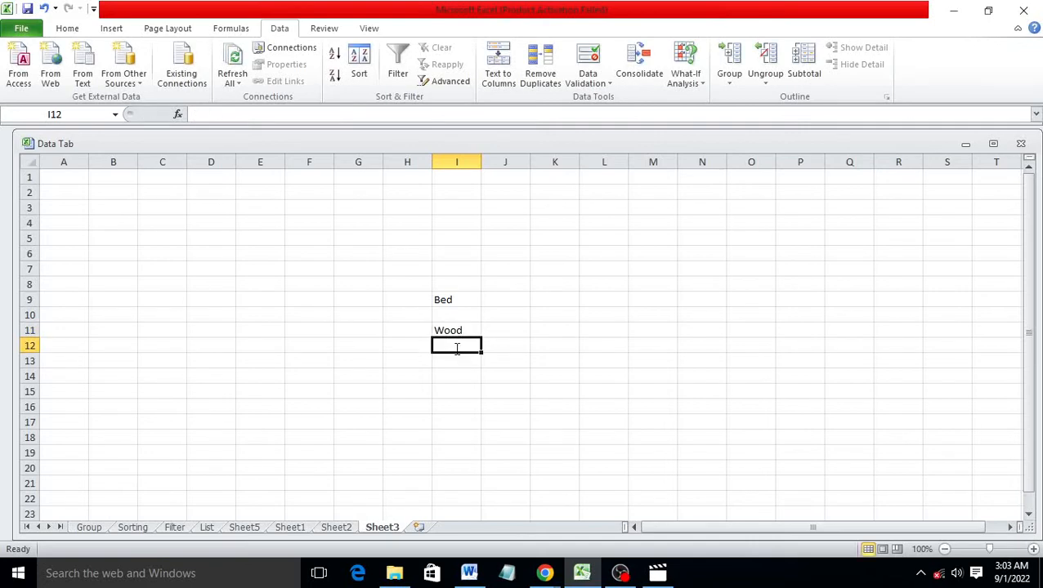
text(Sum)
key(BackSpace)
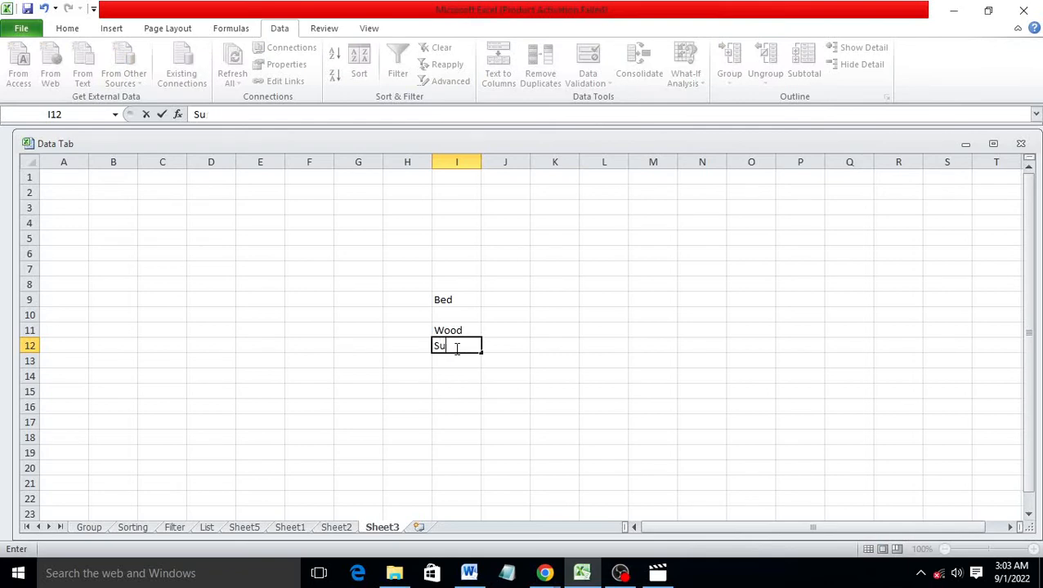
text(n)
click(454, 360)
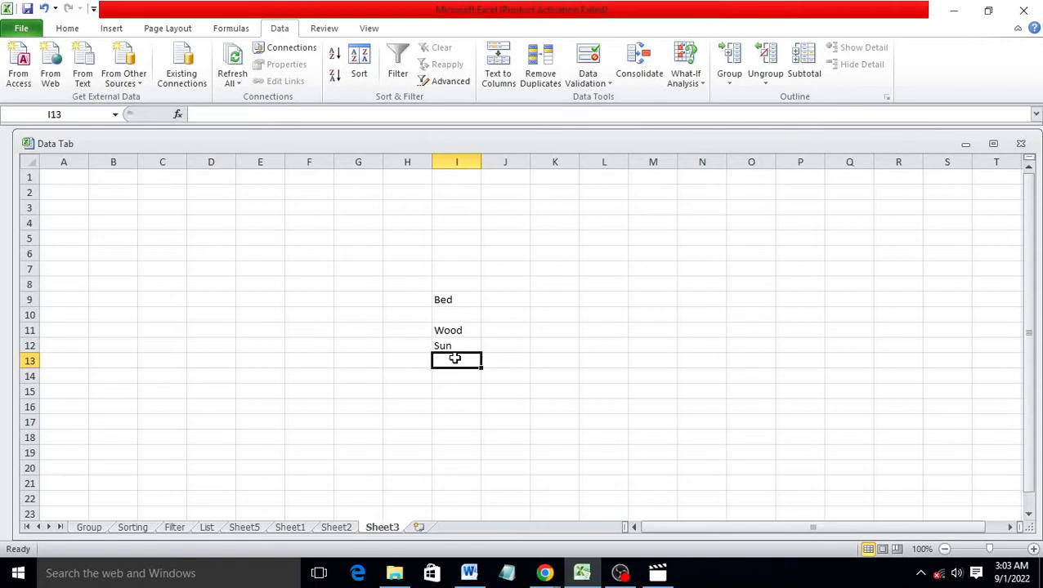
text(fevi)
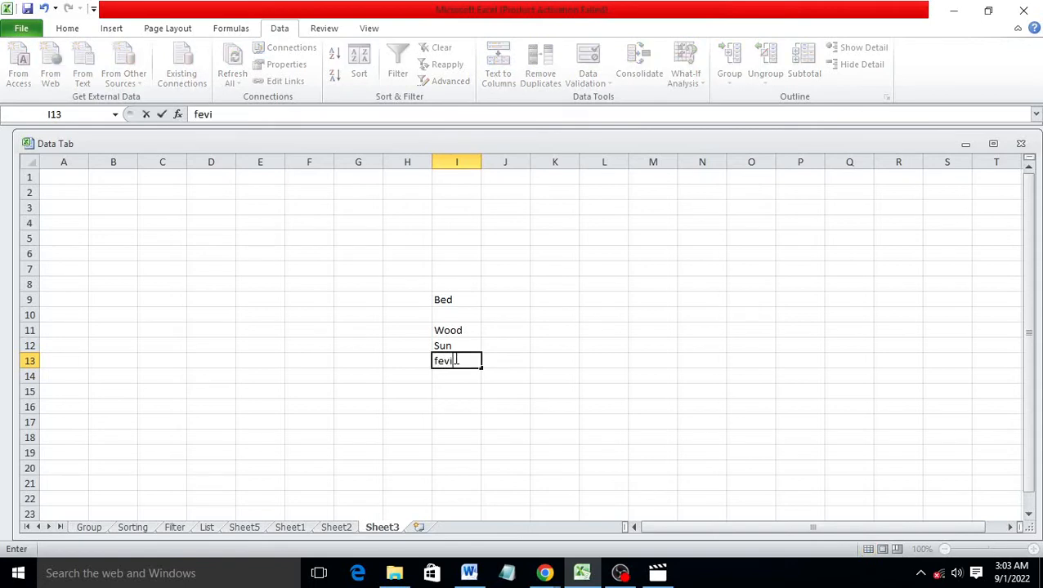
text(col)
key(Return)
text(lab)
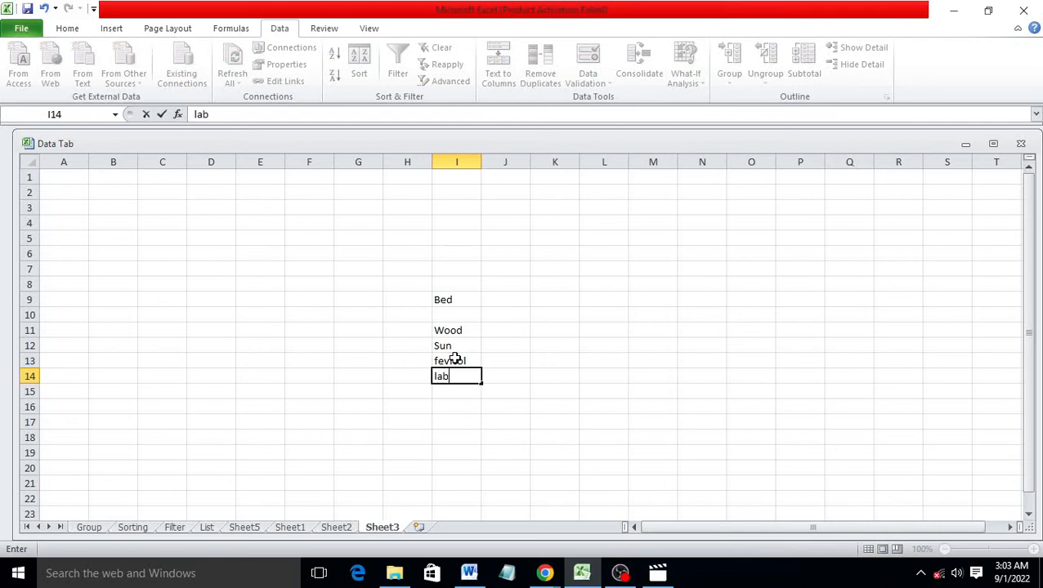
text(our)
Enter the costs 10000, 6000, 600 and 2000 in J11:J14
click(498, 331)
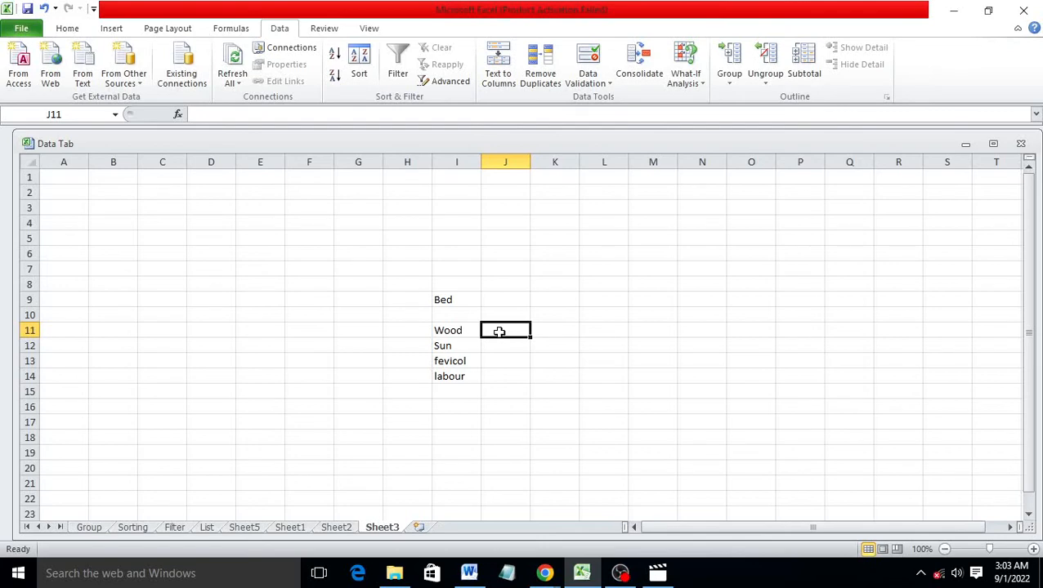
text(8)
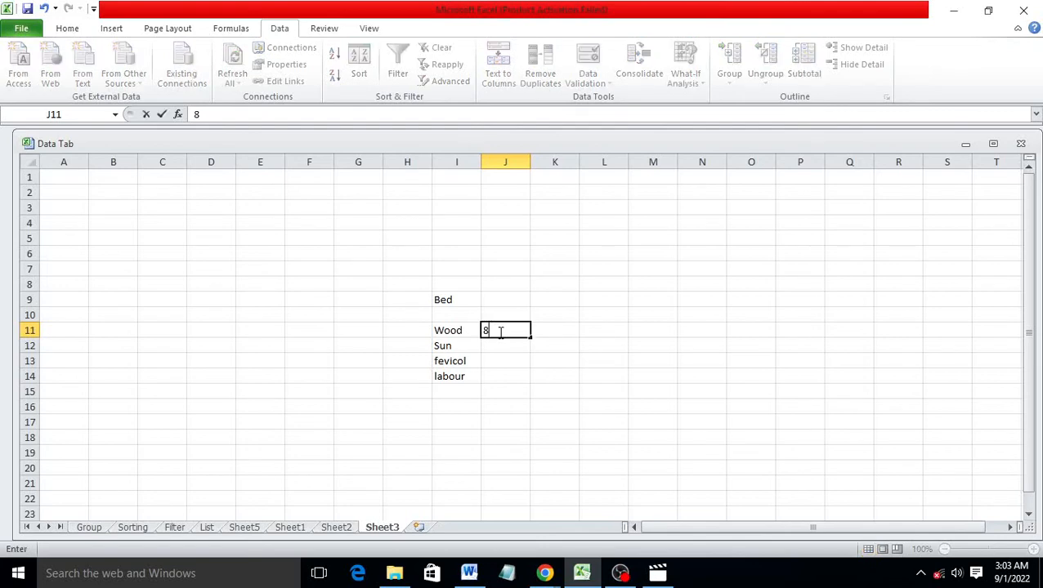
key(BackSpace)
text(10000)
click(502, 348)
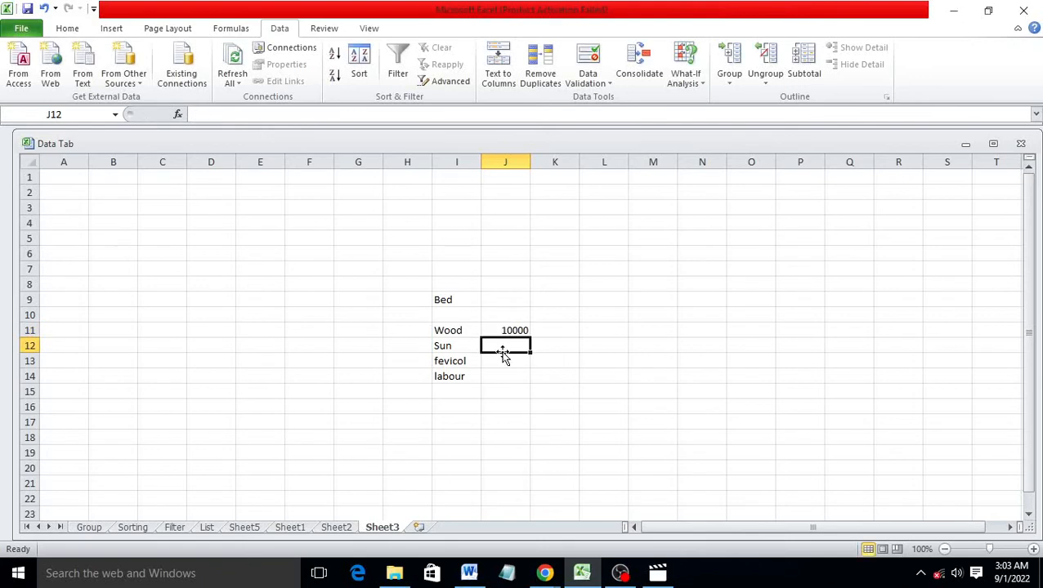
text(6000)
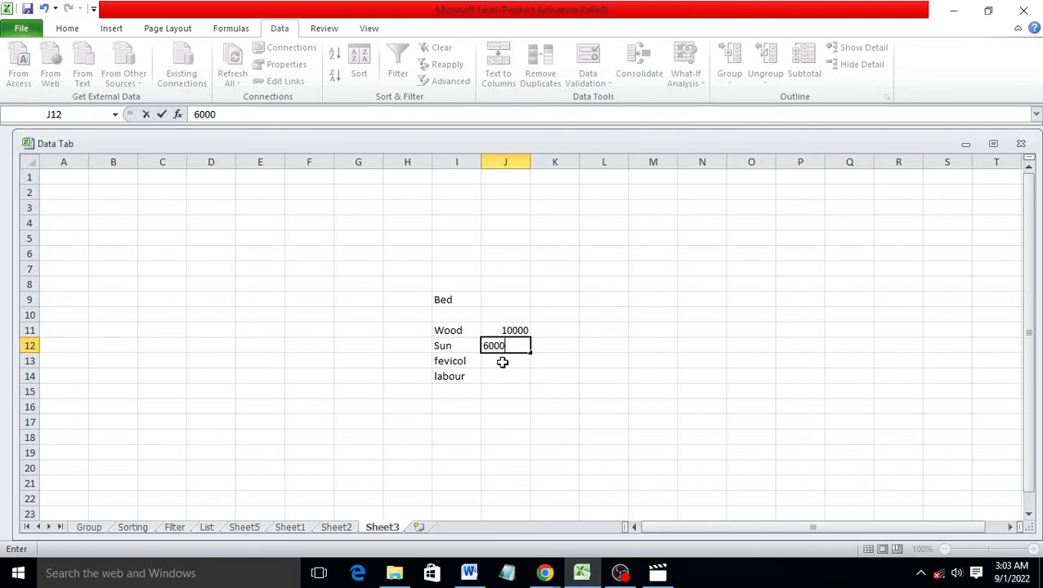
click(502, 362)
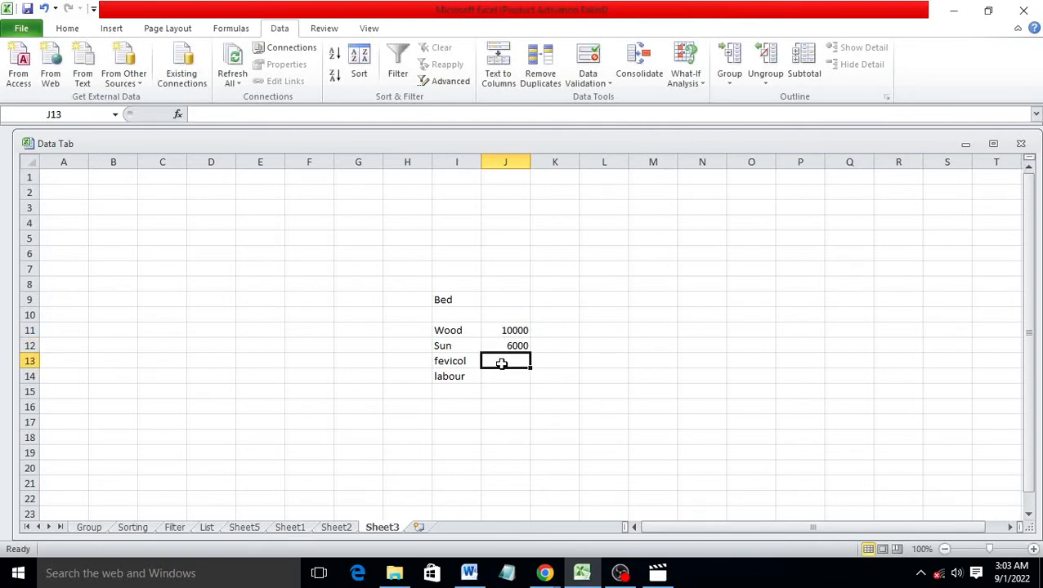
text(200)
key(BackSpace)
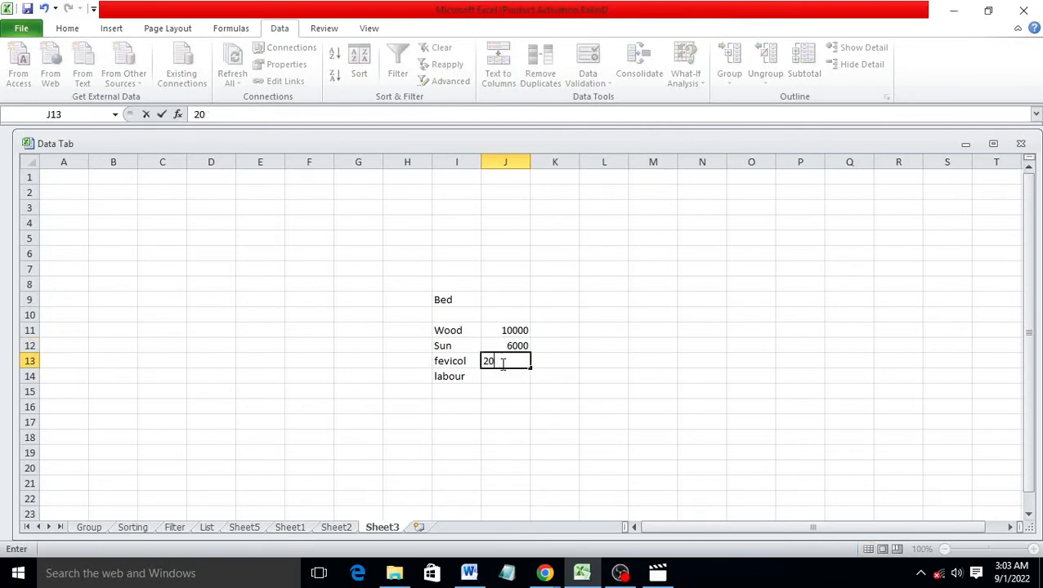
key(BackSpace)
key(BackSpace)
text(600)
click(501, 376)
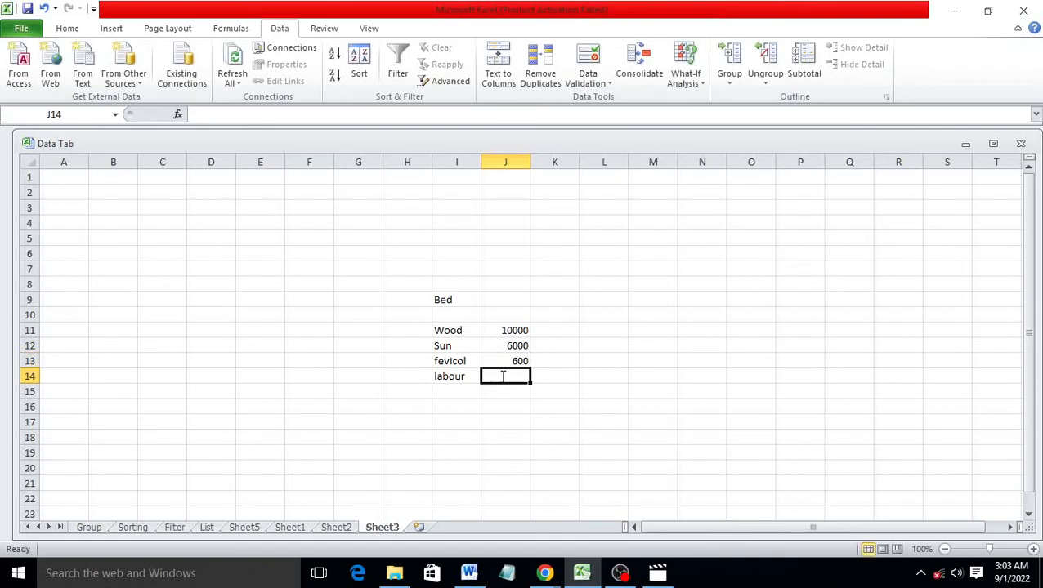
text(2000)
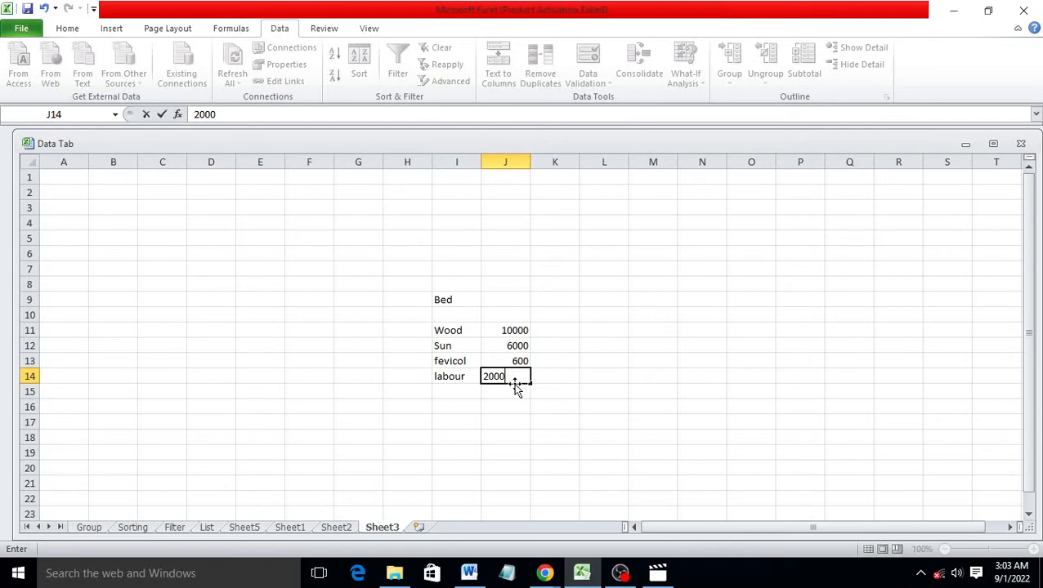
click(517, 390)
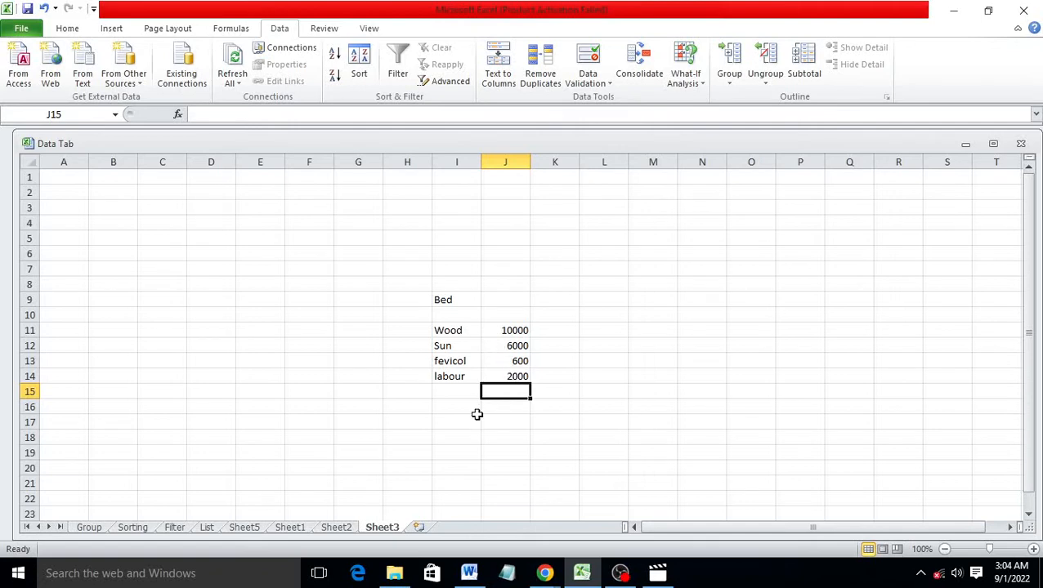
Total the costs in J15 with =SUM(J11:J14), giving 18600
text(=sum)
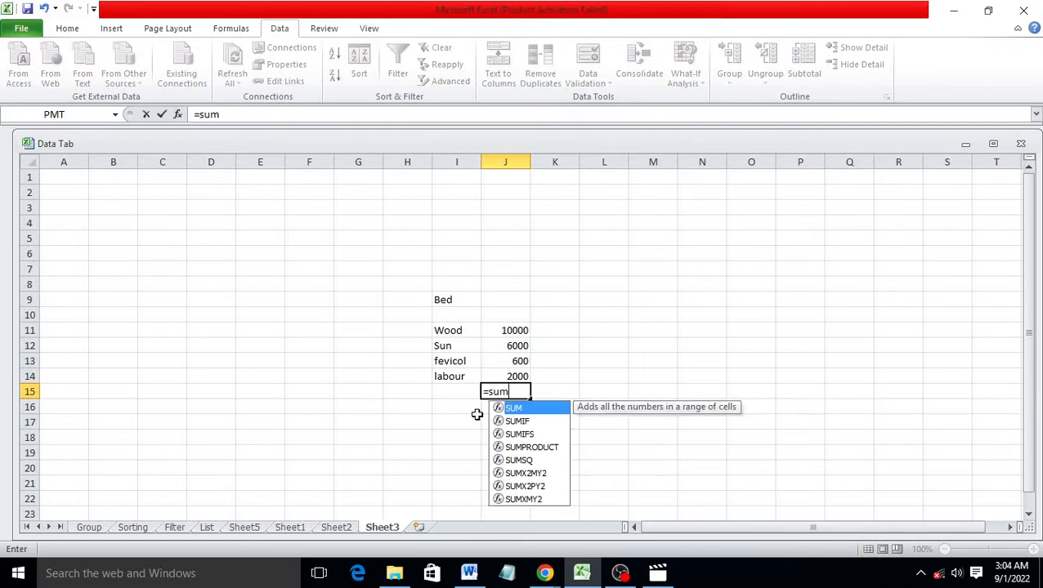
key(Tab)
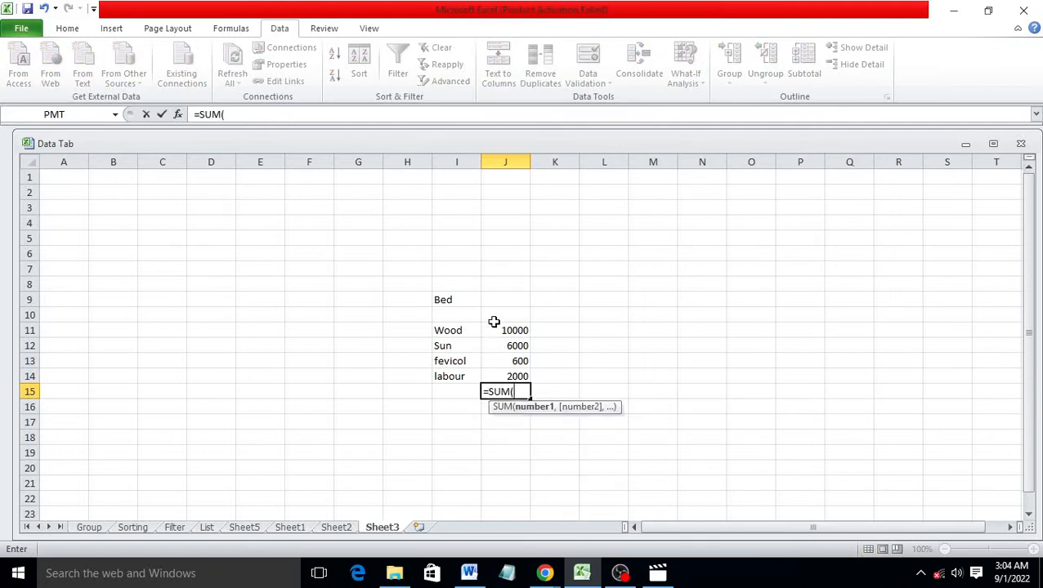
drag(496, 330, 499, 374)
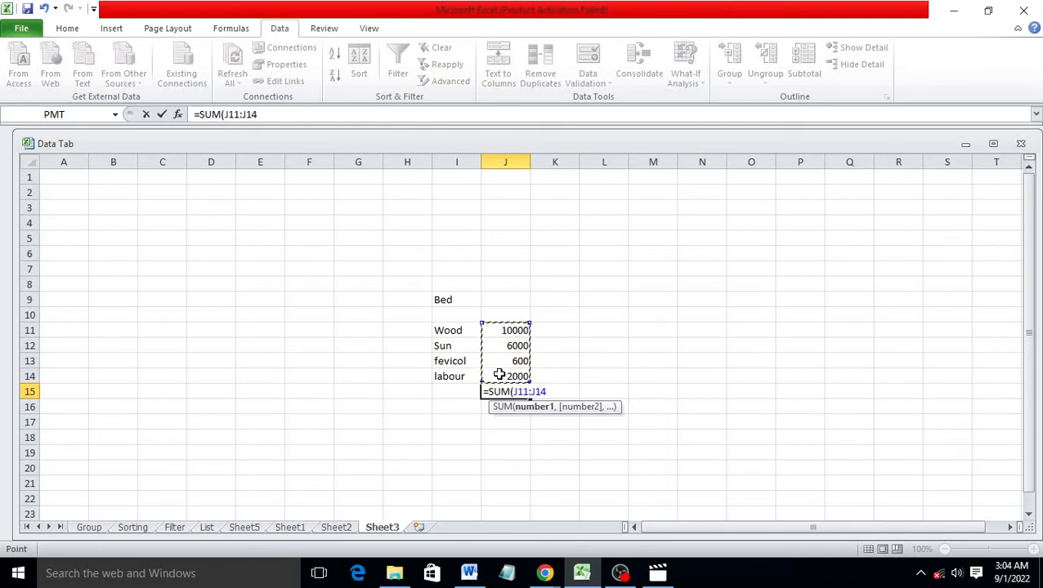
text())
key(Return)
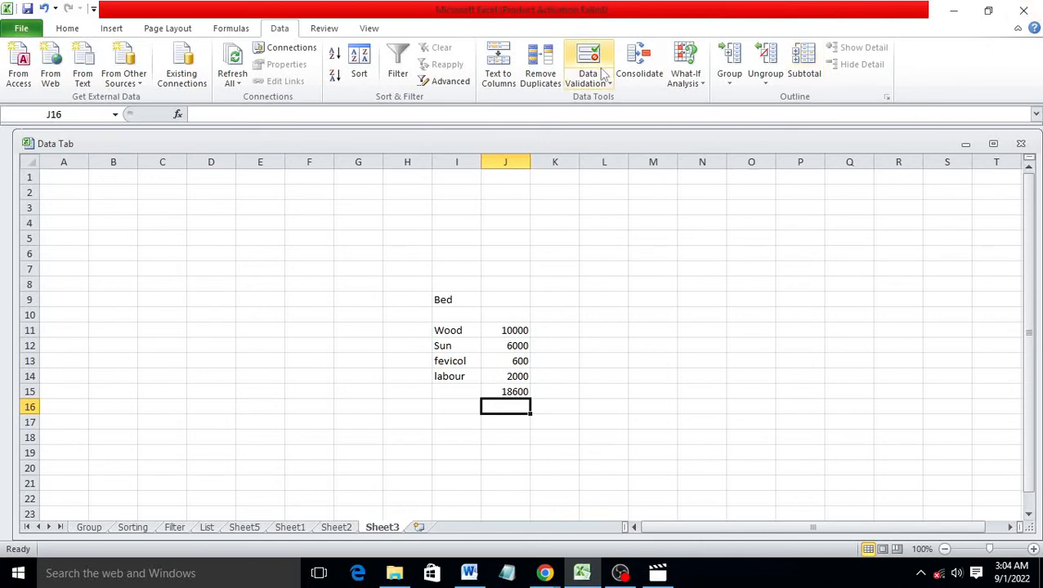
Add a scenario named min with changing cells J11:J14
click(686, 78)
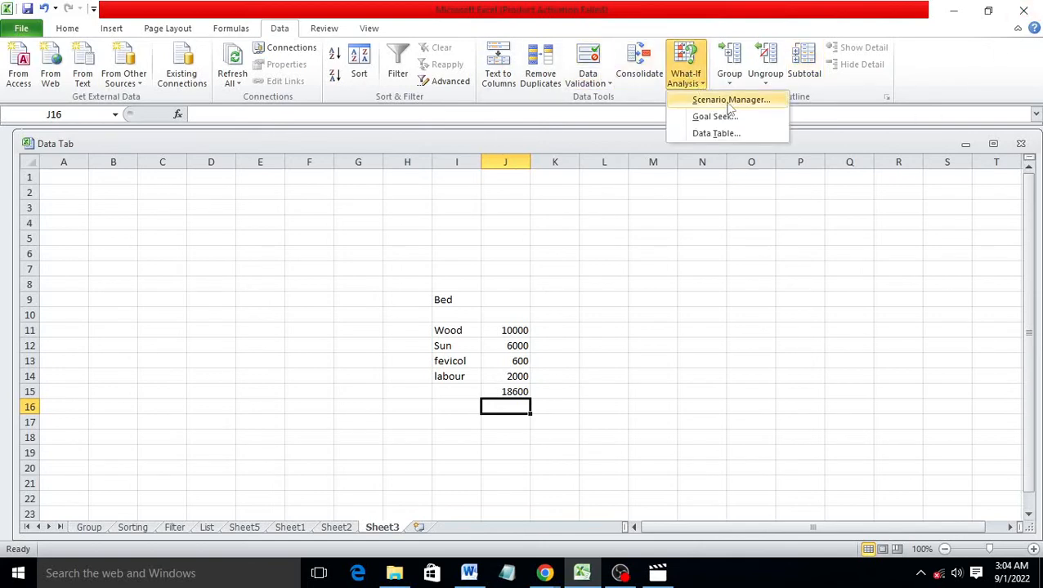
click(688, 340)
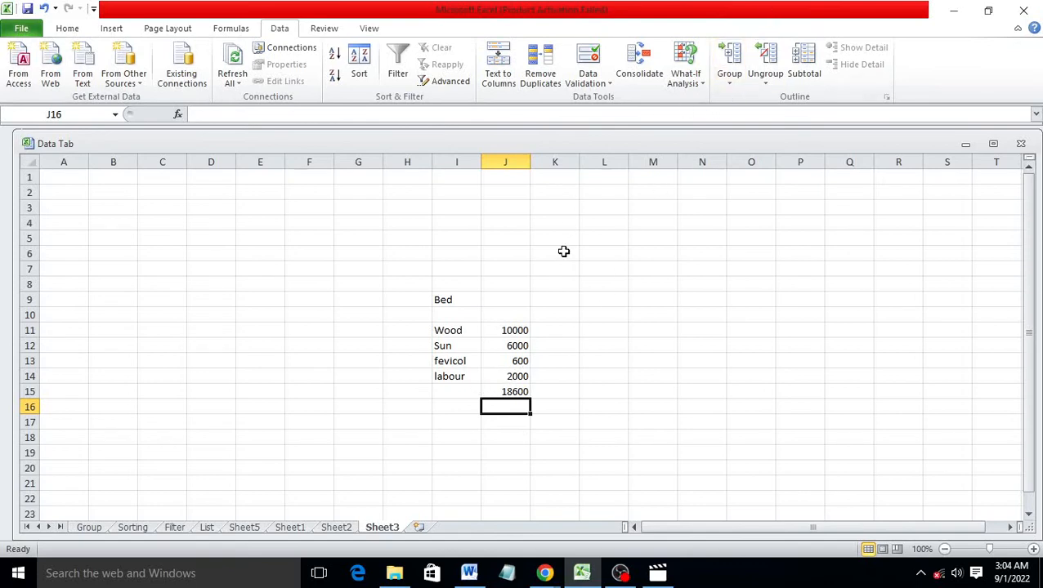
click(689, 85)
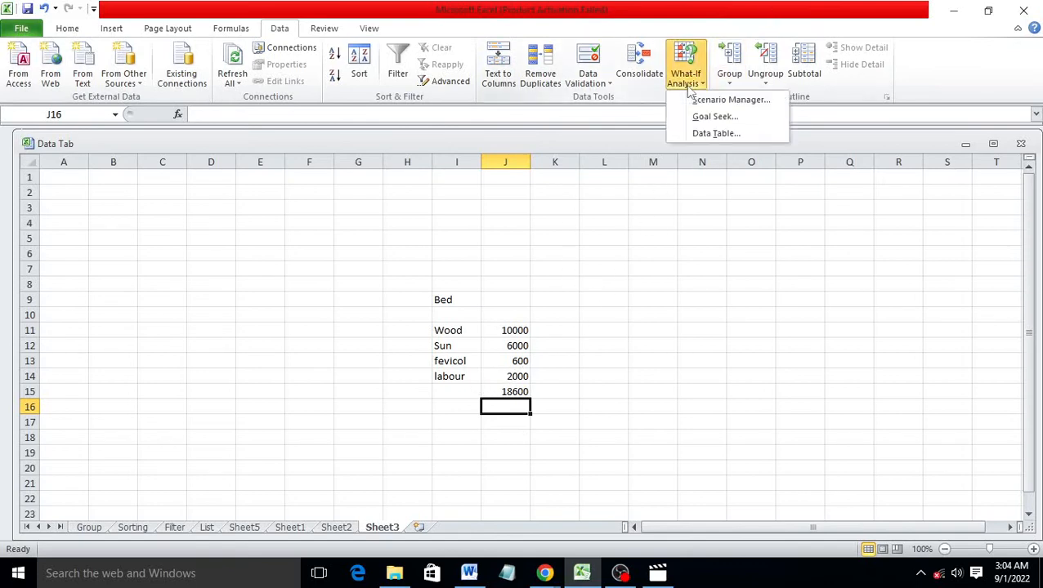
click(703, 99)
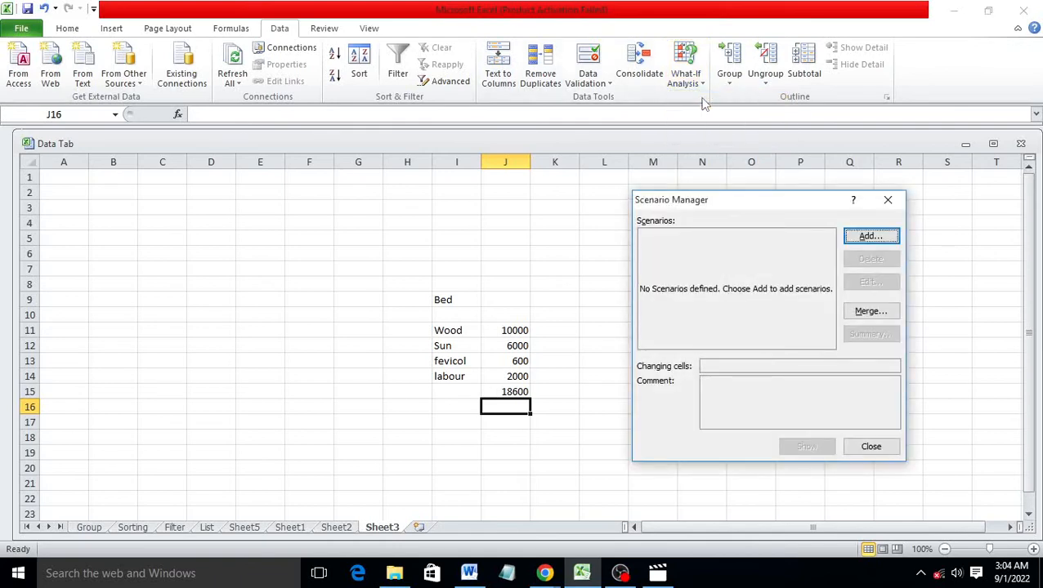
click(868, 237)
drag(734, 217, 860, 191)
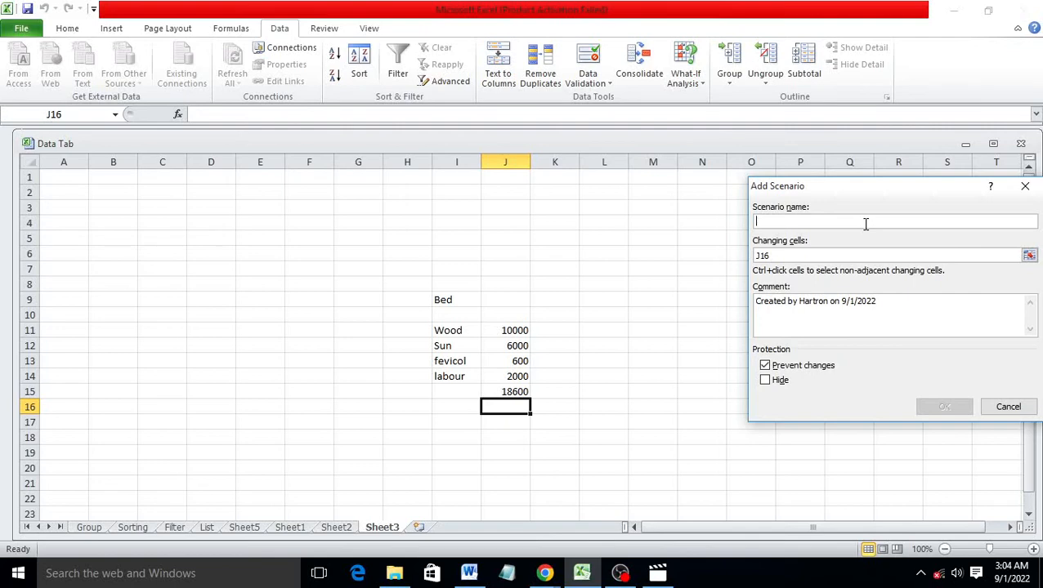
text(min)
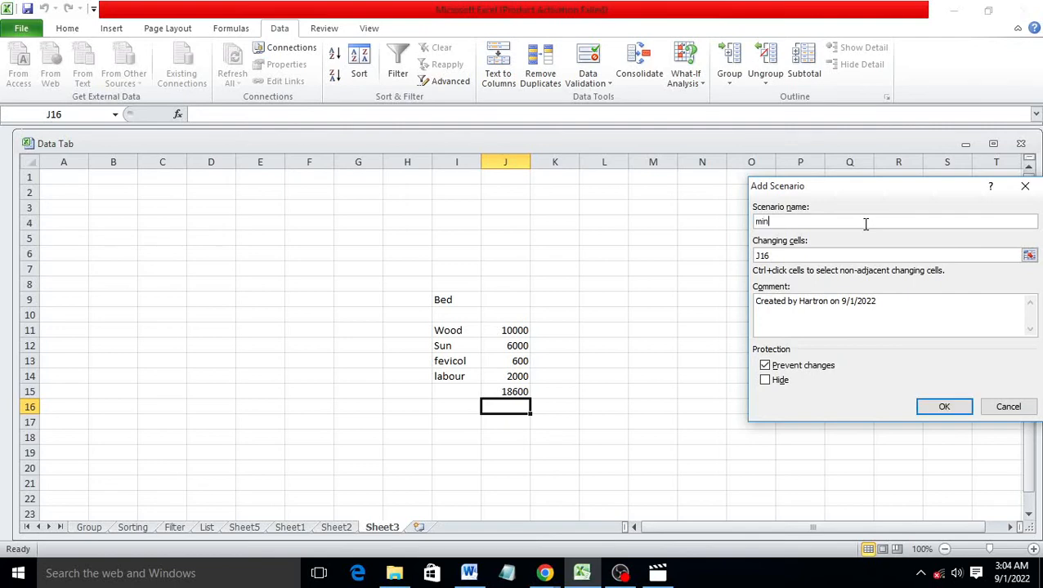
click(972, 258)
key(BackSpace)
key(BackSpace)
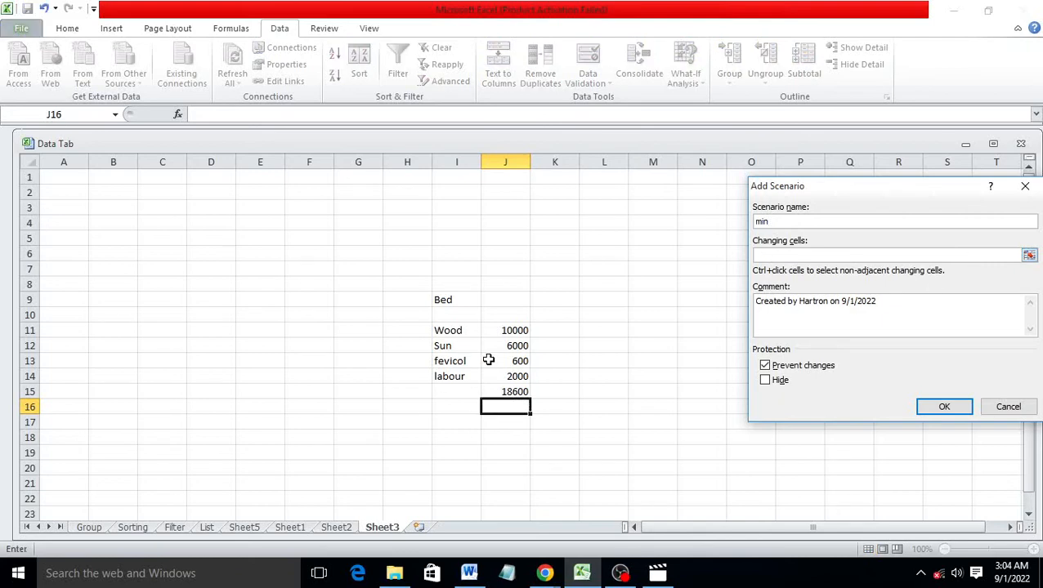
click(514, 330)
drag(514, 330, 510, 378)
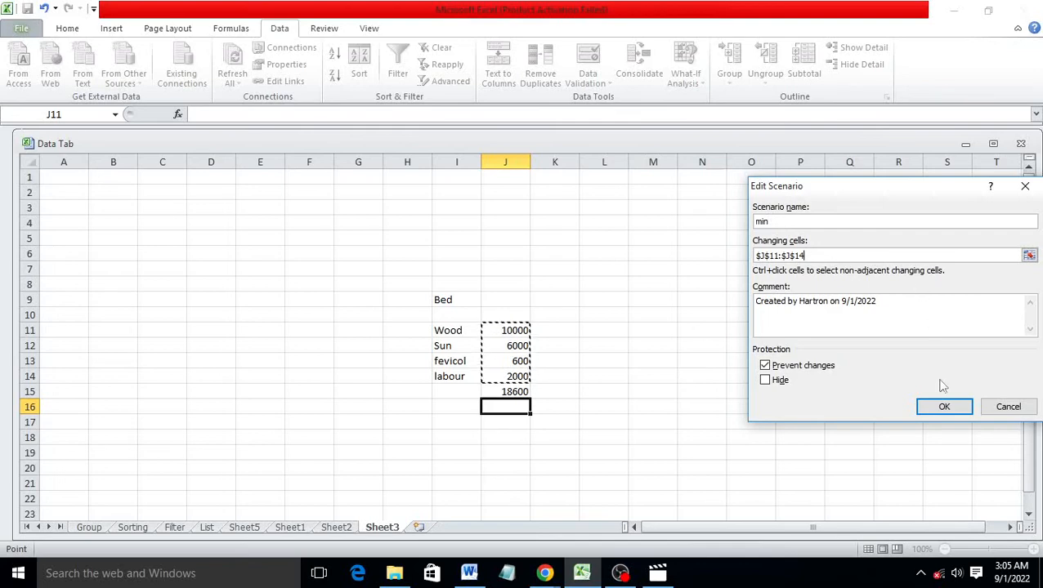
click(943, 406)
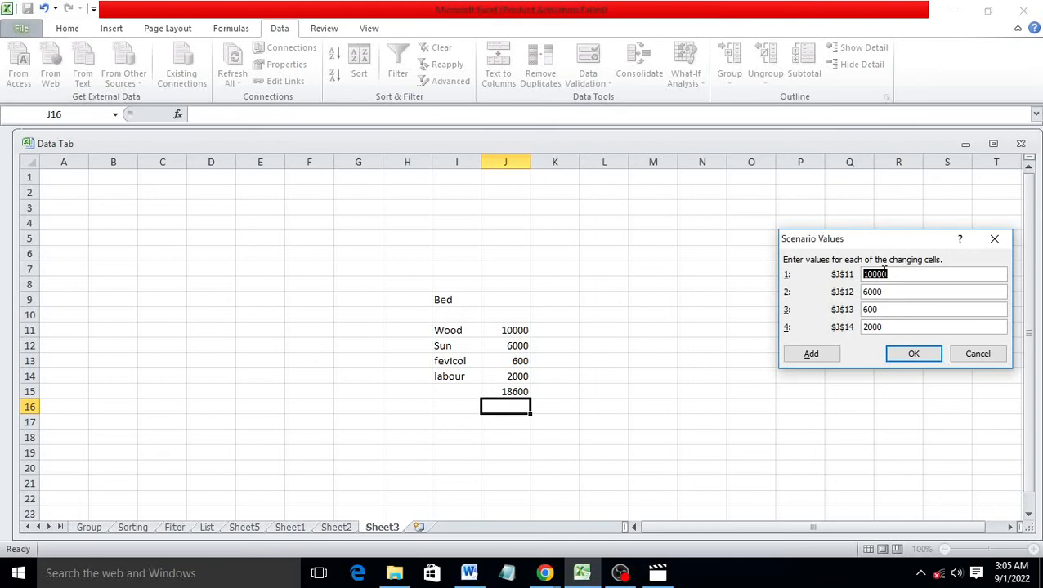
Give the min scenario lower values such as 9000, 5500 and 400, and save it
text(9)
double_click(885, 292)
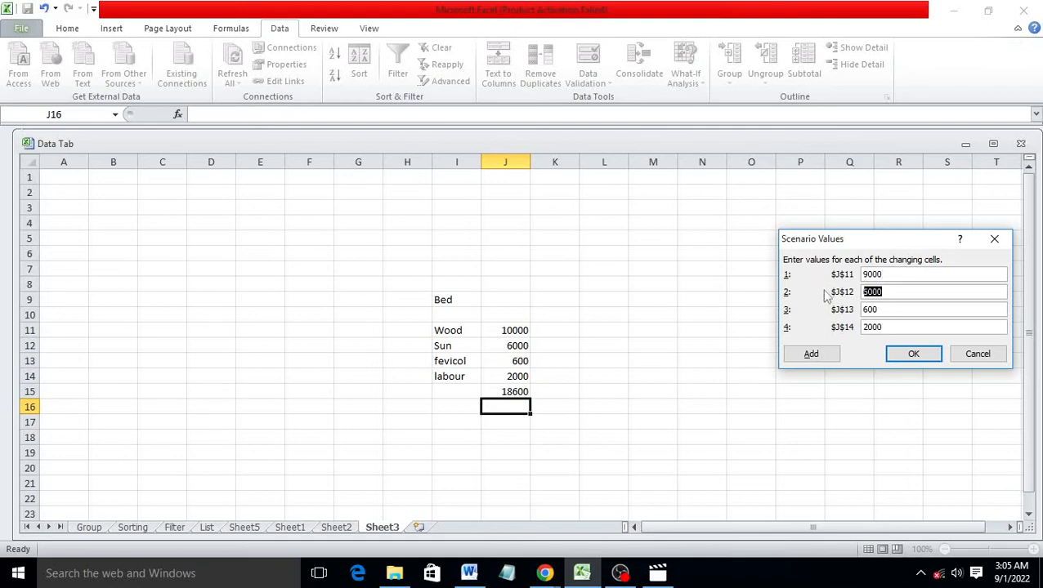
text(55)
double_click(885, 309)
text(40)
click(897, 354)
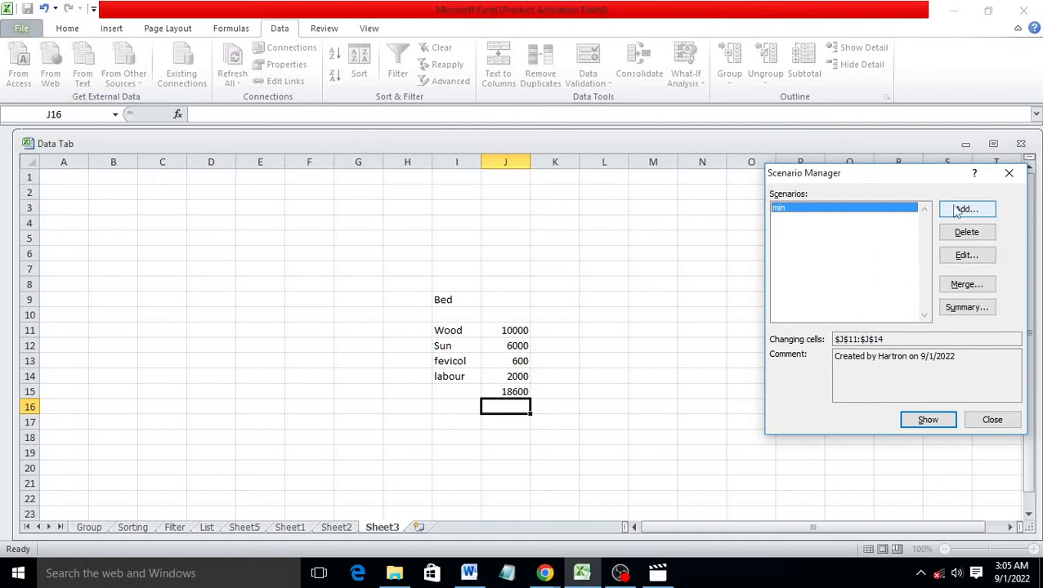
Add a scenario named max using changing cells J11:J14
click(963, 210)
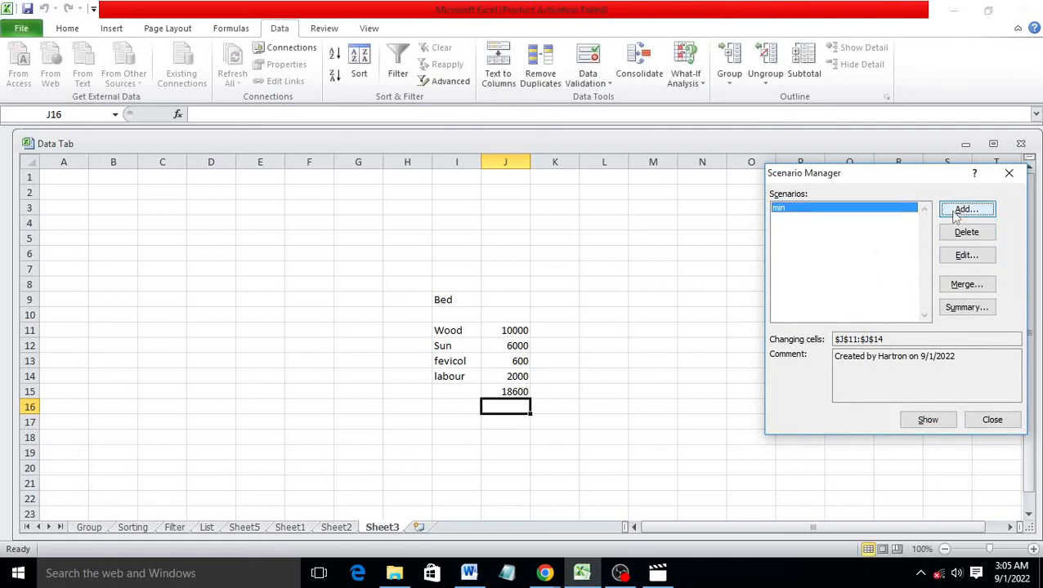
text(max)
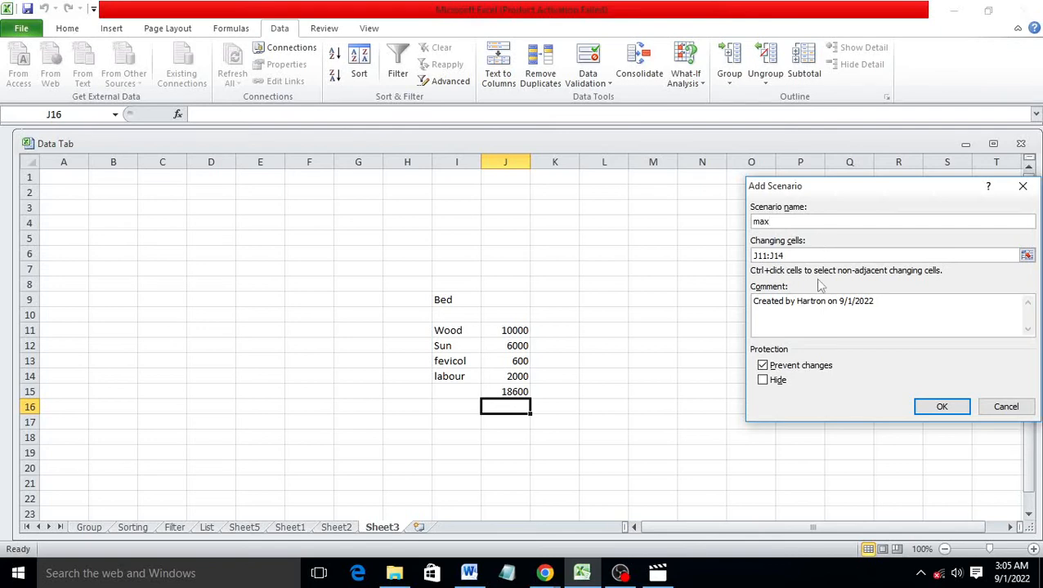
click(865, 255)
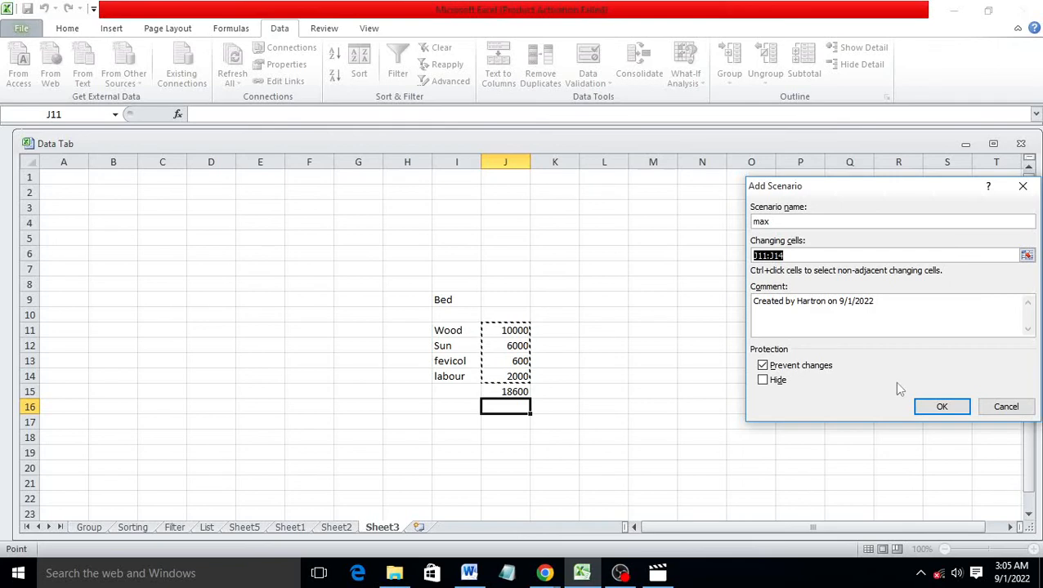
click(917, 399)
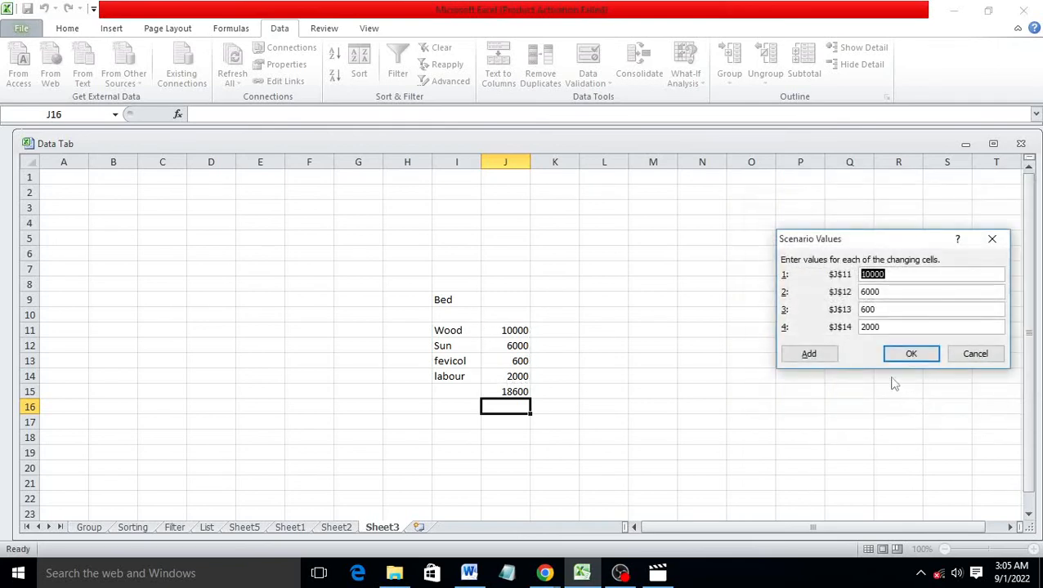
Enter max values 12000, 6500, 700 and 3000, and save the scenario
text(1)
key(Tab)
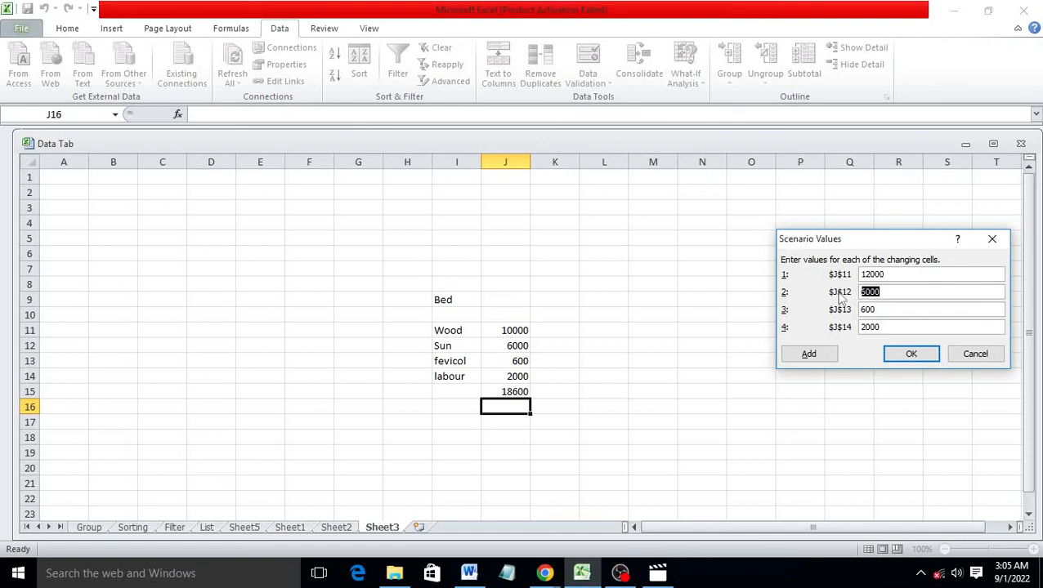
text(65)
key(Tab)
text(7)
key(Tab)
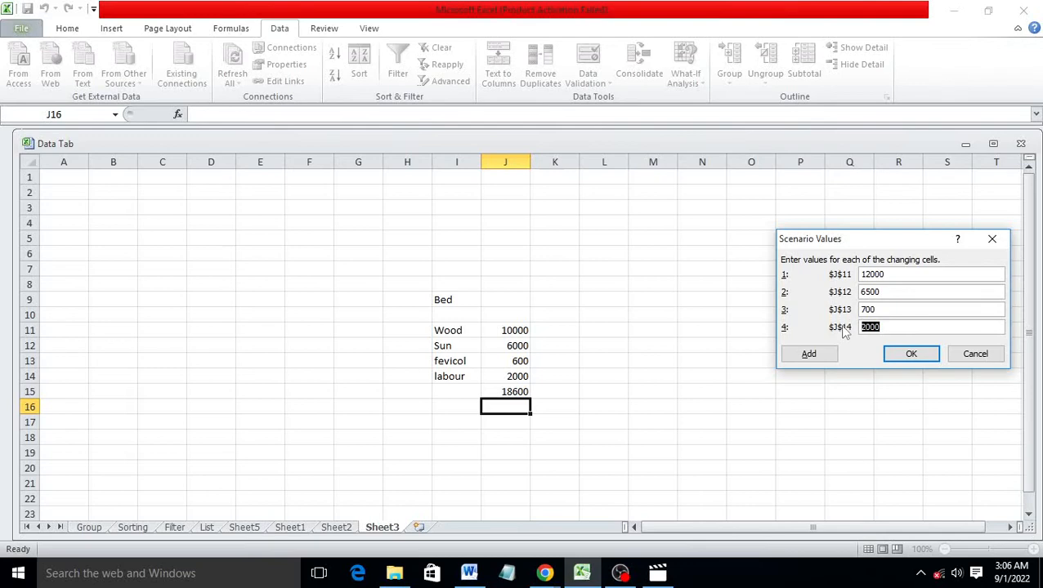
text(3000)
click(910, 358)
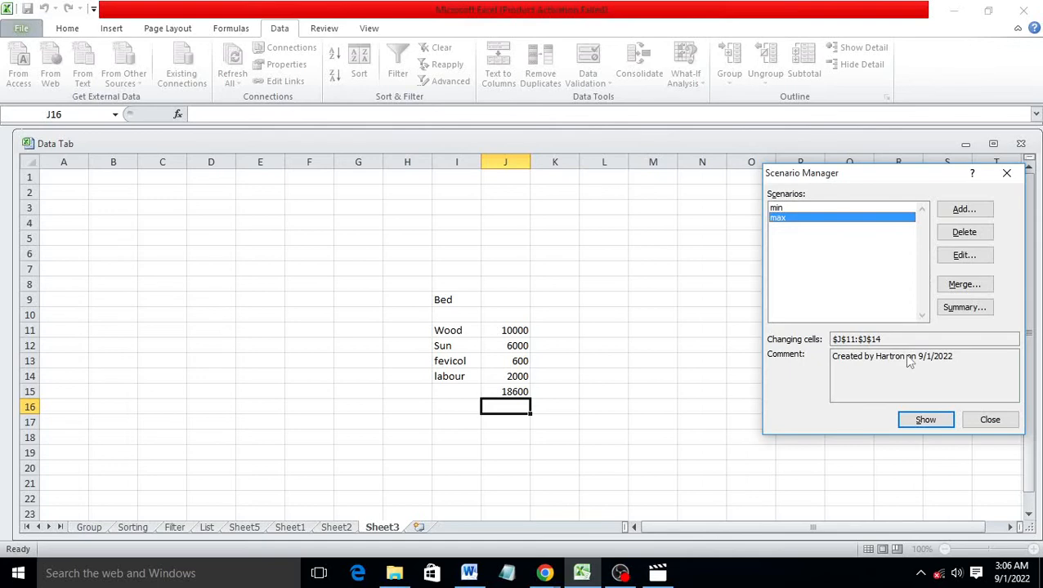
Generate a Scenario Summary report using J15 as the result cell
click(965, 308)
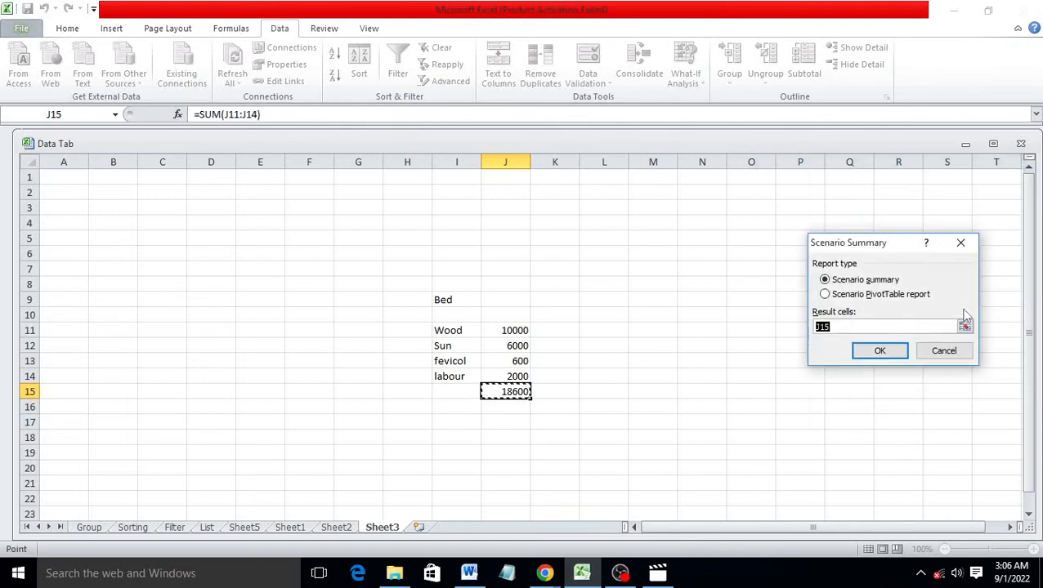
click(870, 351)
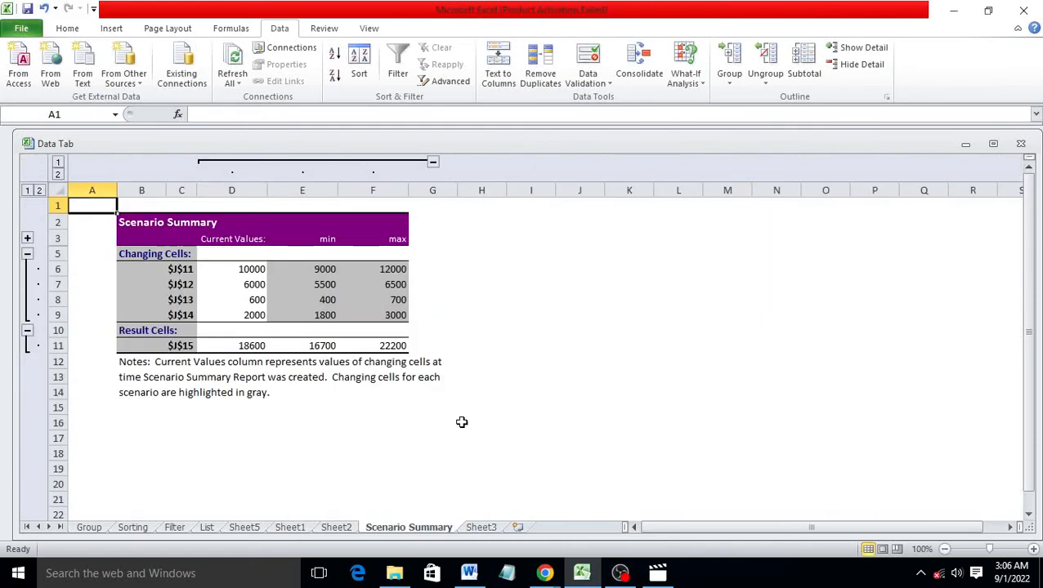
ctrl+scroll(474, 453, up, 3)
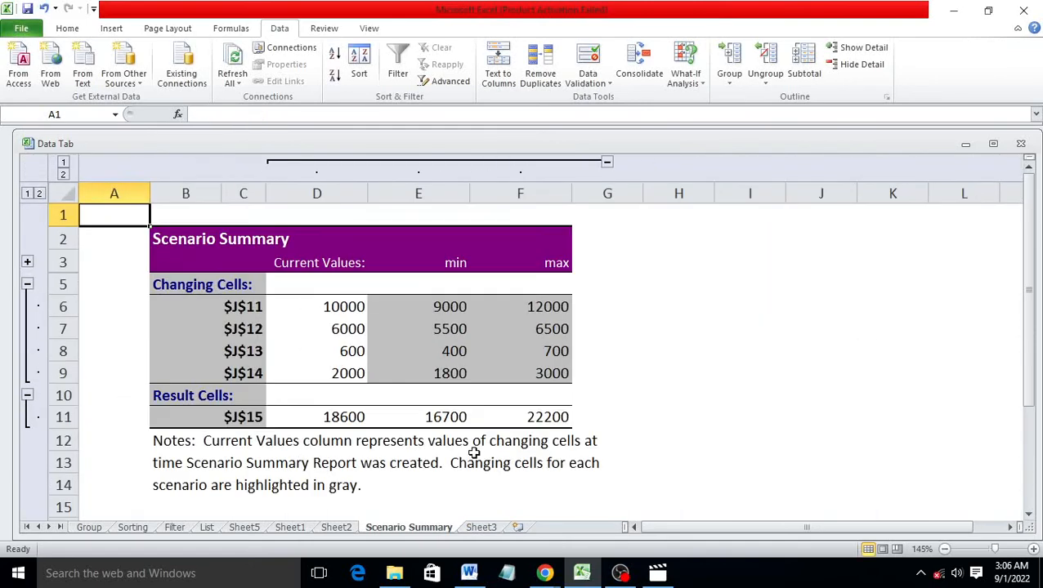
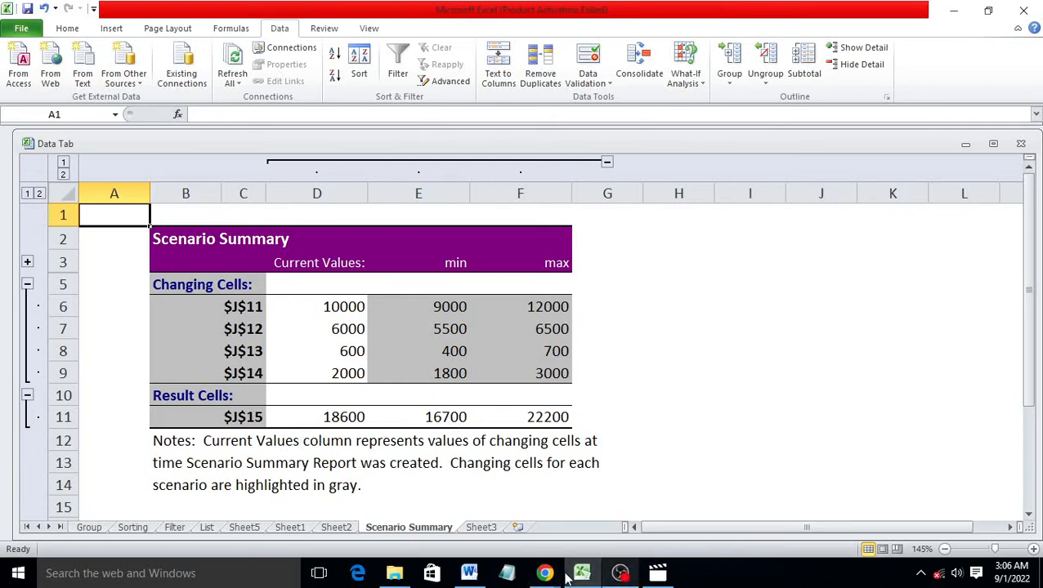
Leave the Scenario Summary report and show Sheet2 with its Math scores column
click(336, 527)
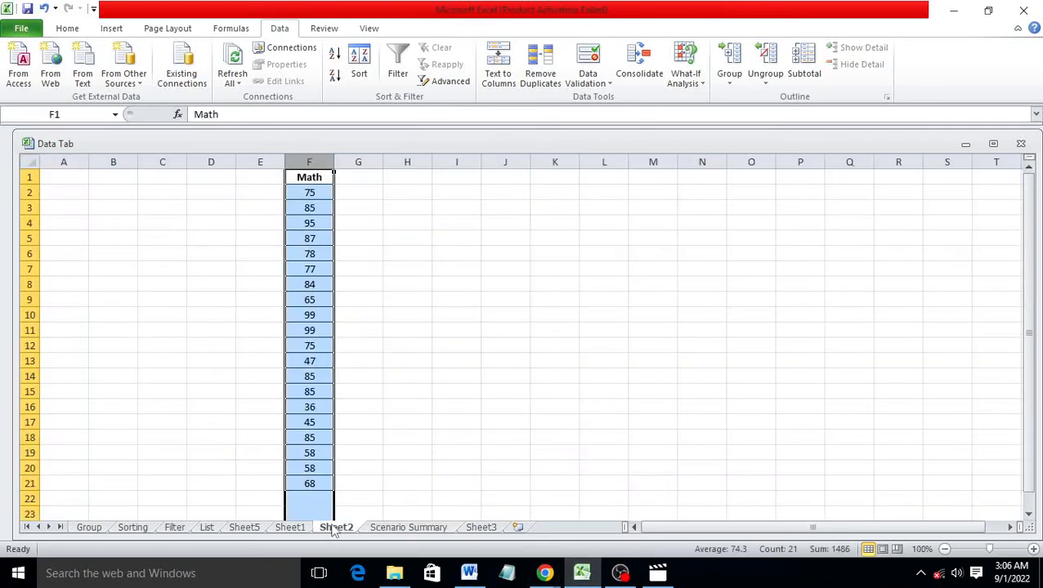
Deselect column F and view the What-If Analysis options without choosing one
click(404, 480)
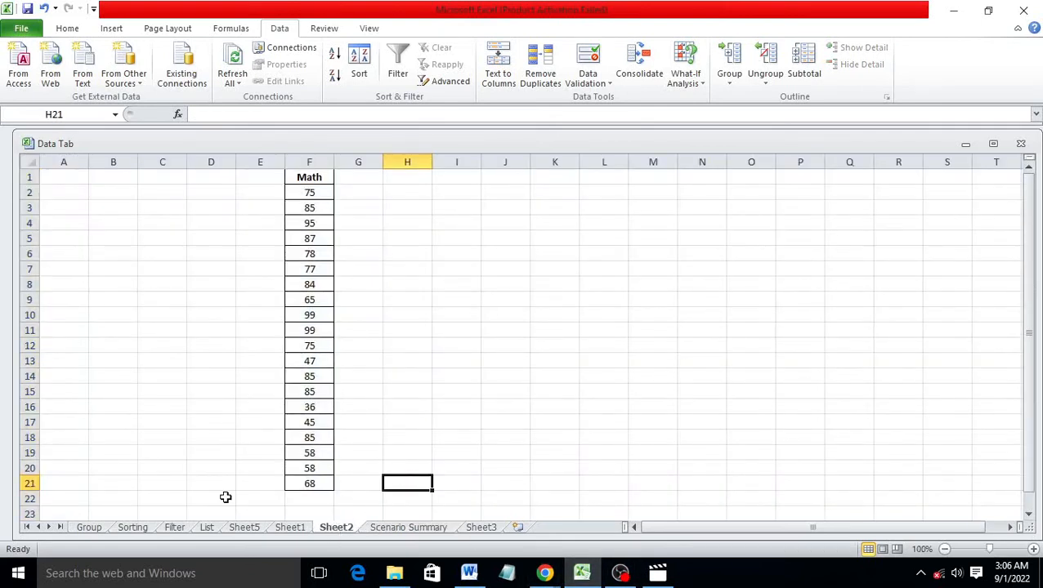
click(688, 81)
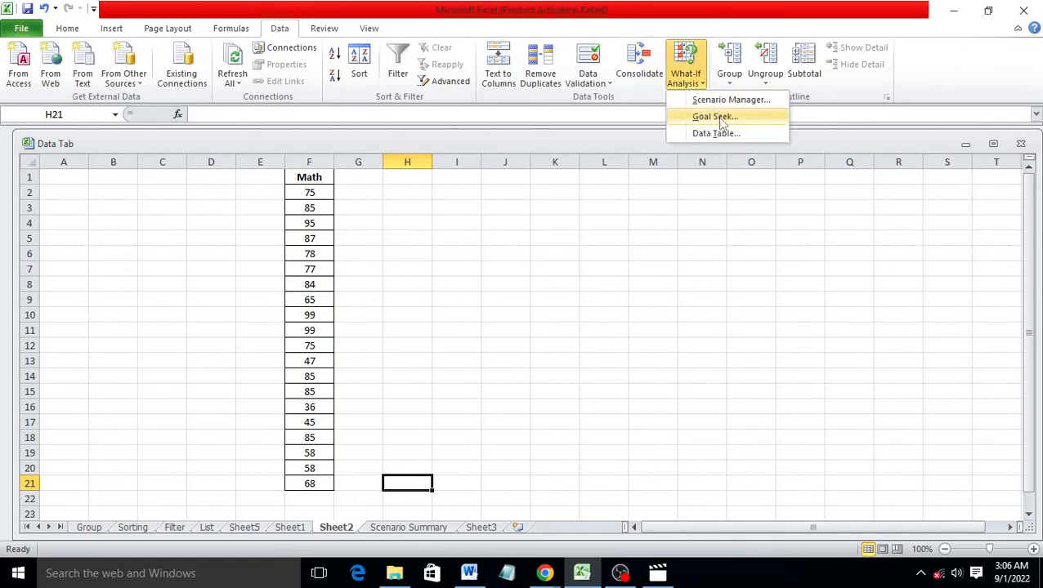
click(725, 227)
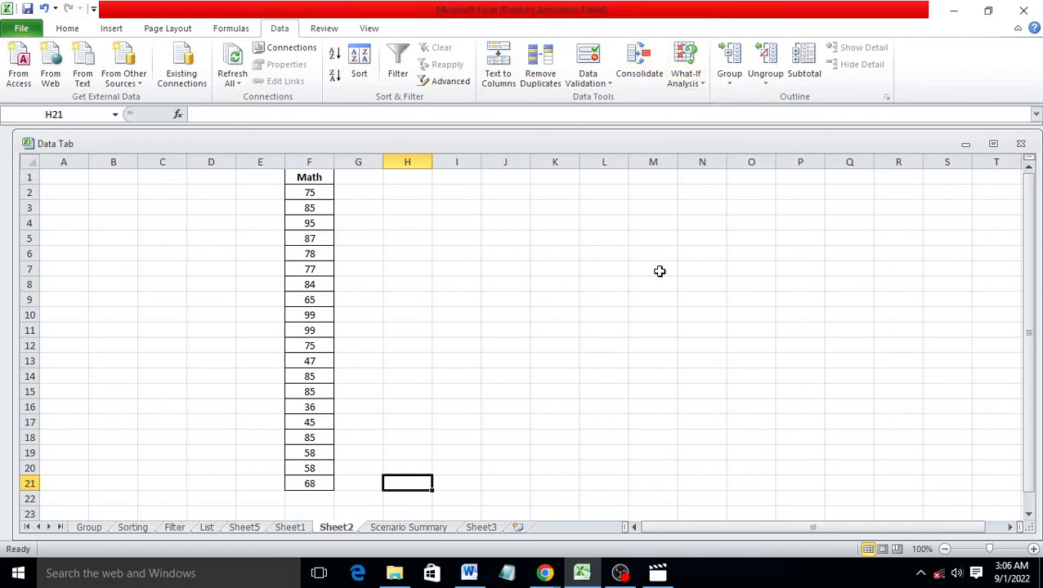
On the Sorting sheet, clear the yellow and green fills from Total cells G2:G22
click(145, 529)
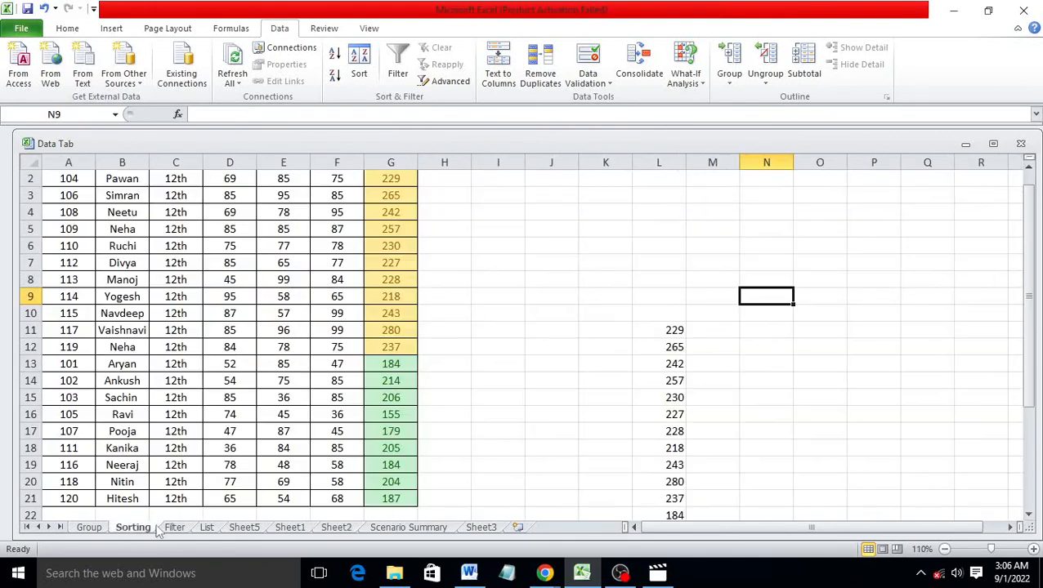
scroll(304, 398, up, 1)
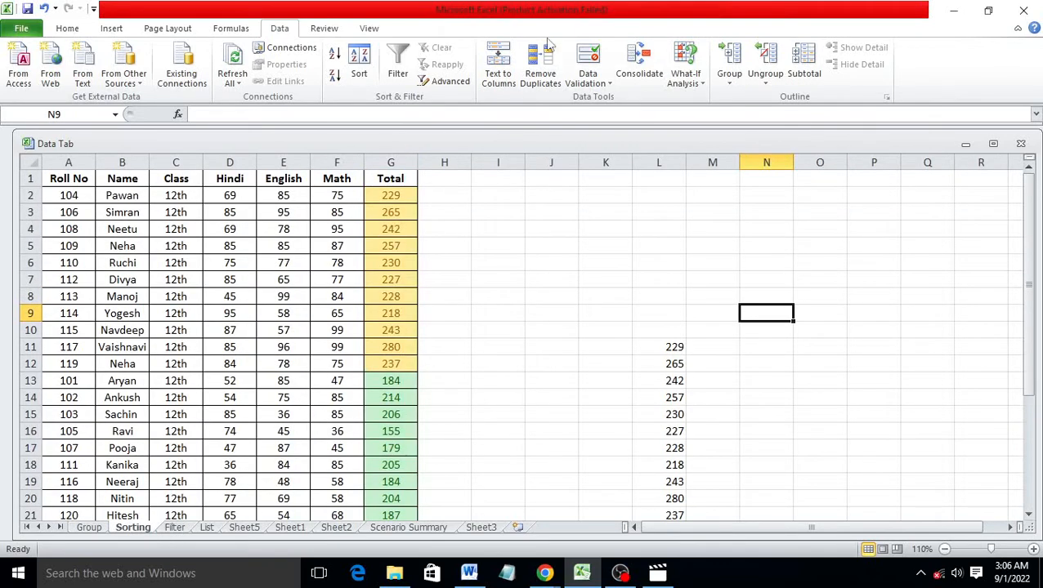
drag(403, 195, 392, 427)
click(67, 28)
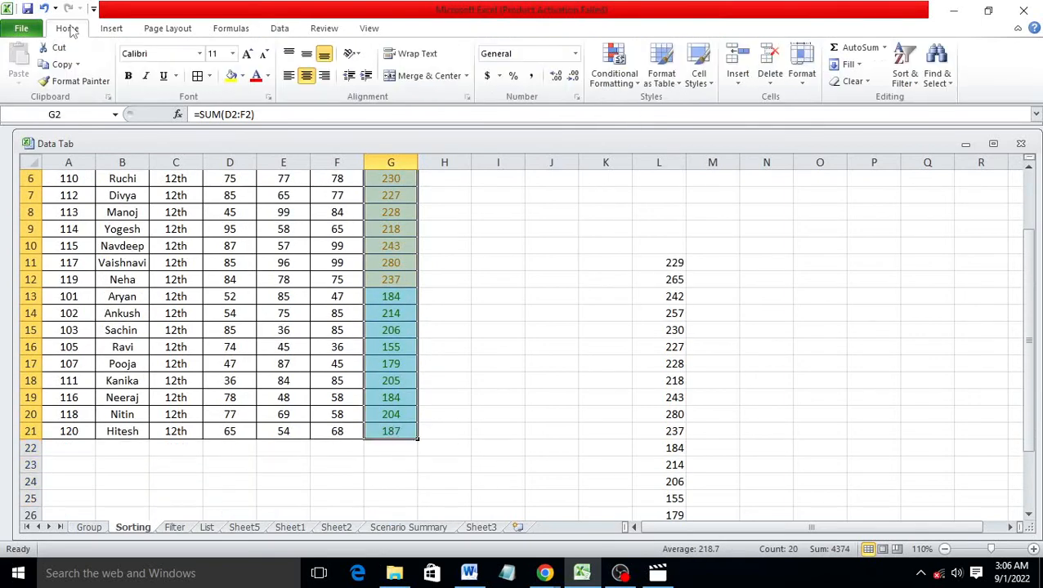
click(854, 81)
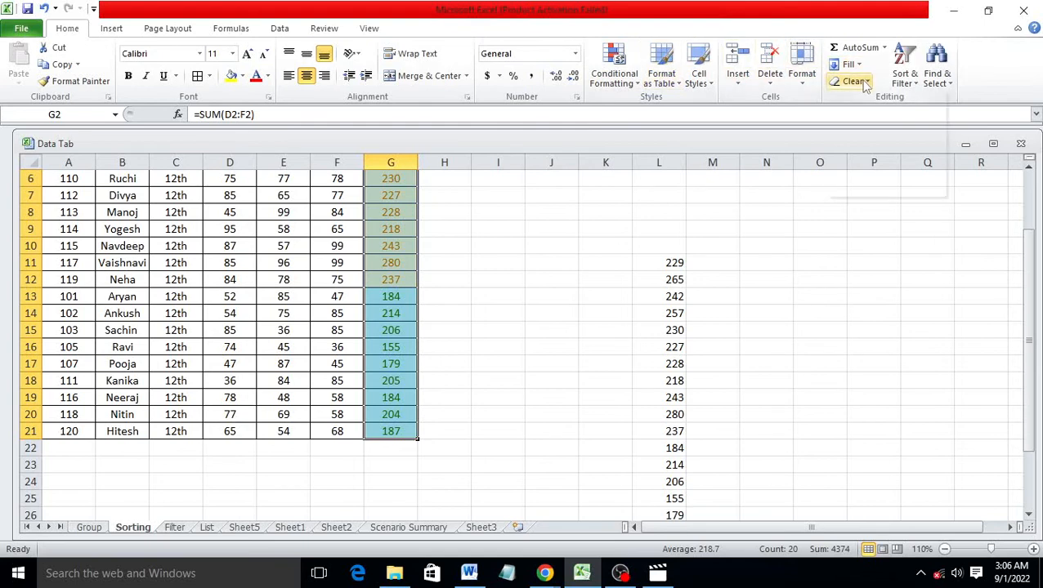
scroll(881, 121, up, 2)
click(881, 116)
scroll(543, 311, down, 1)
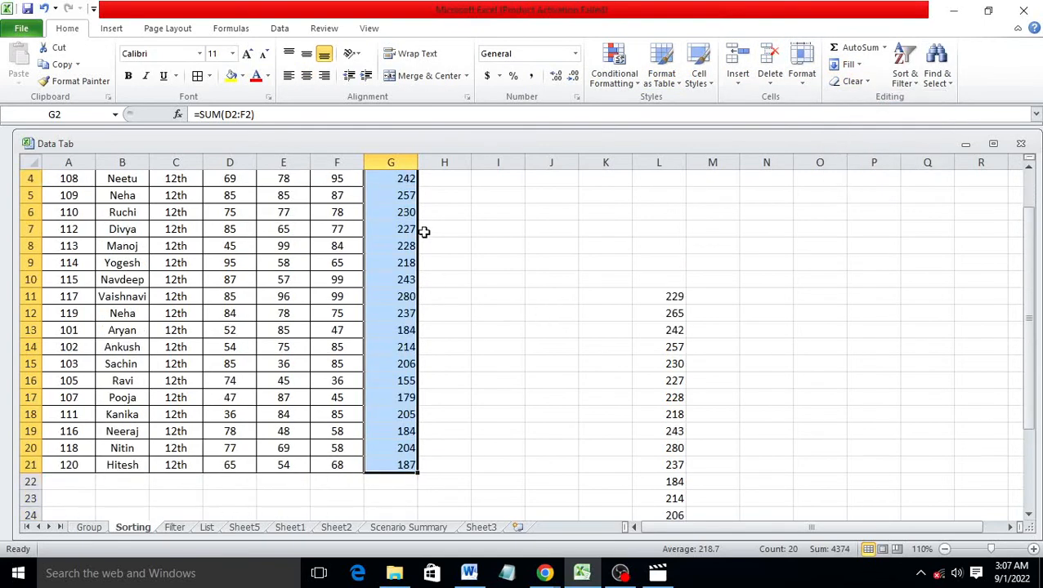
scroll(311, 245, up, 1)
click(356, 278)
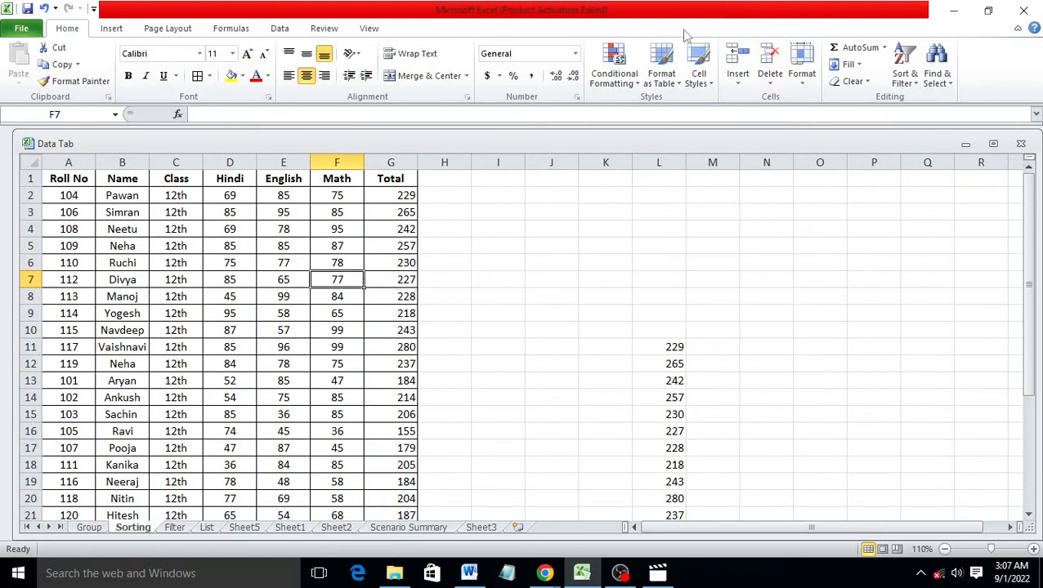
Goal Seek G7 to 235 by changing E7, raising the English mark from 65 to 73
click(278, 30)
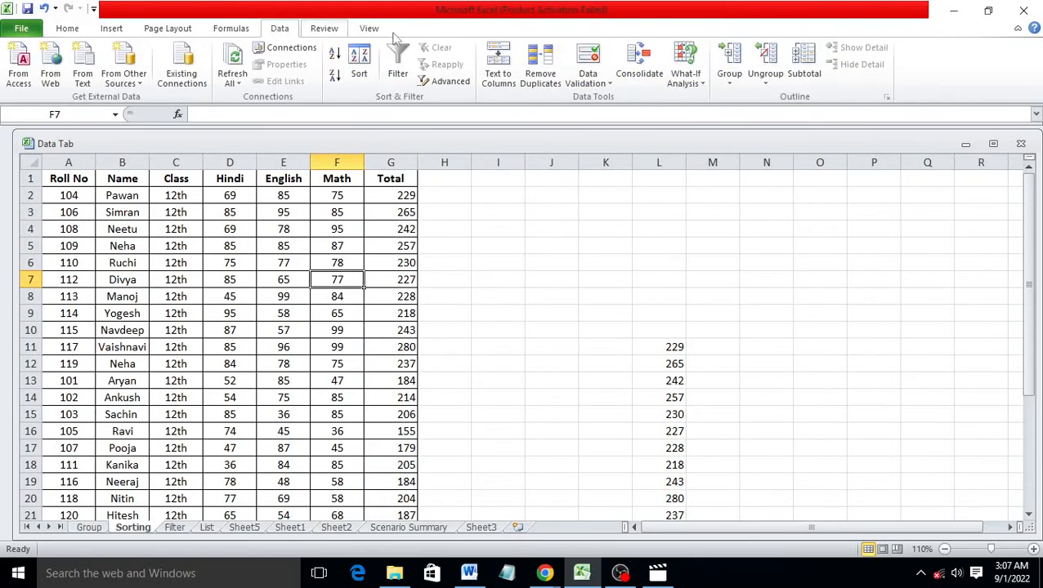
click(689, 72)
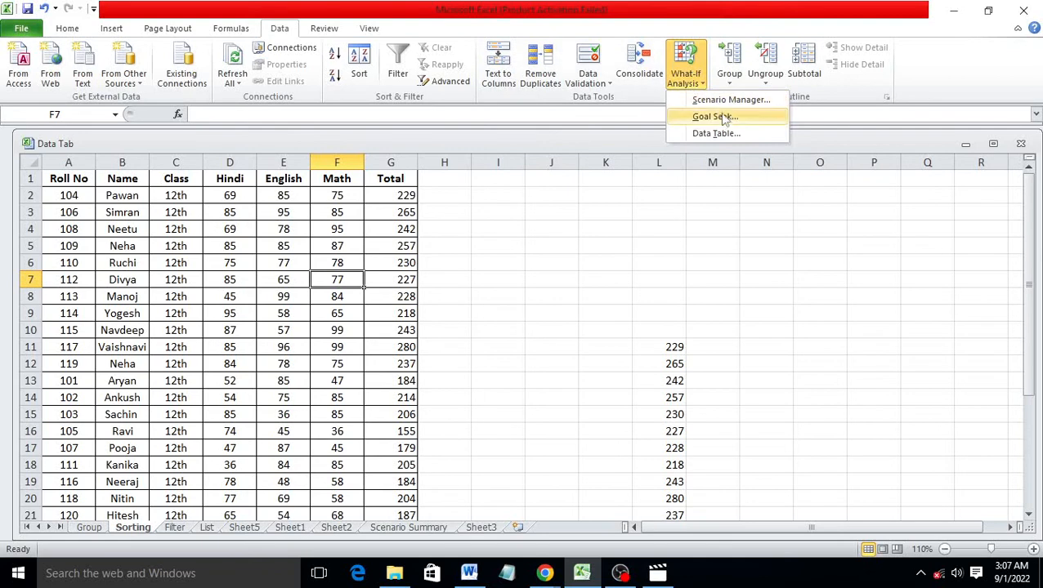
click(715, 117)
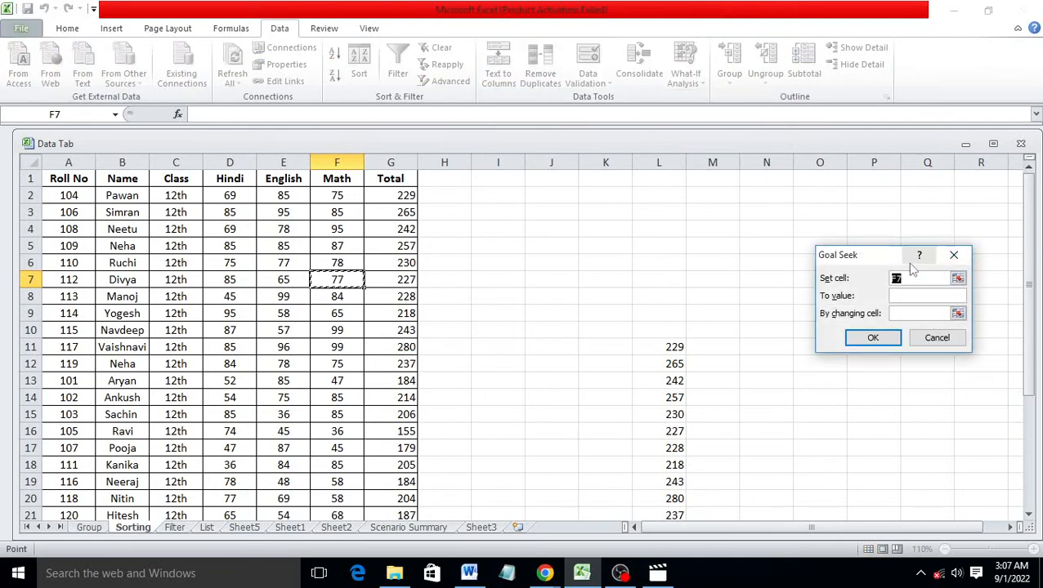
drag(881, 257, 615, 197)
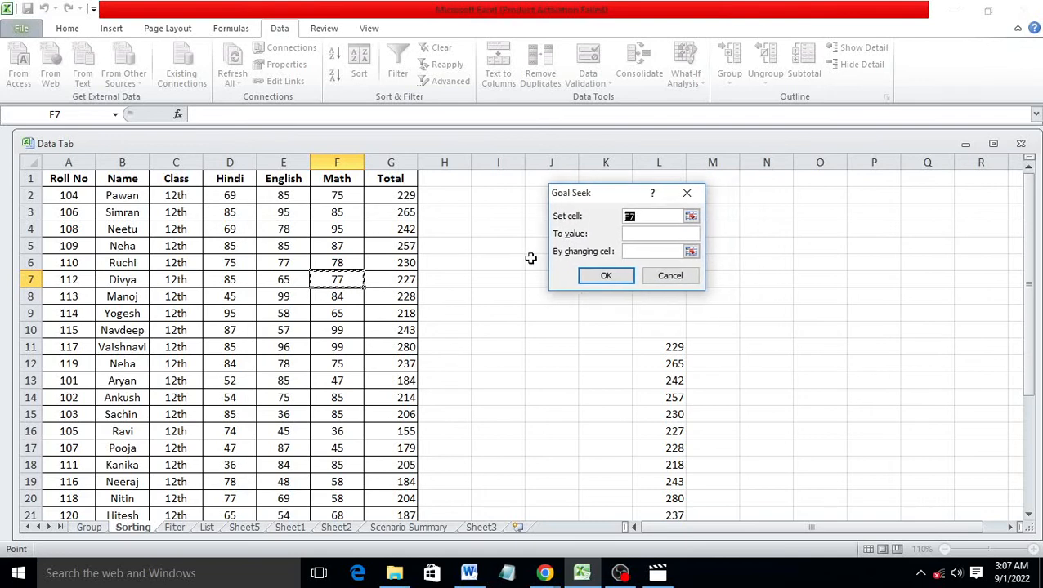
click(392, 279)
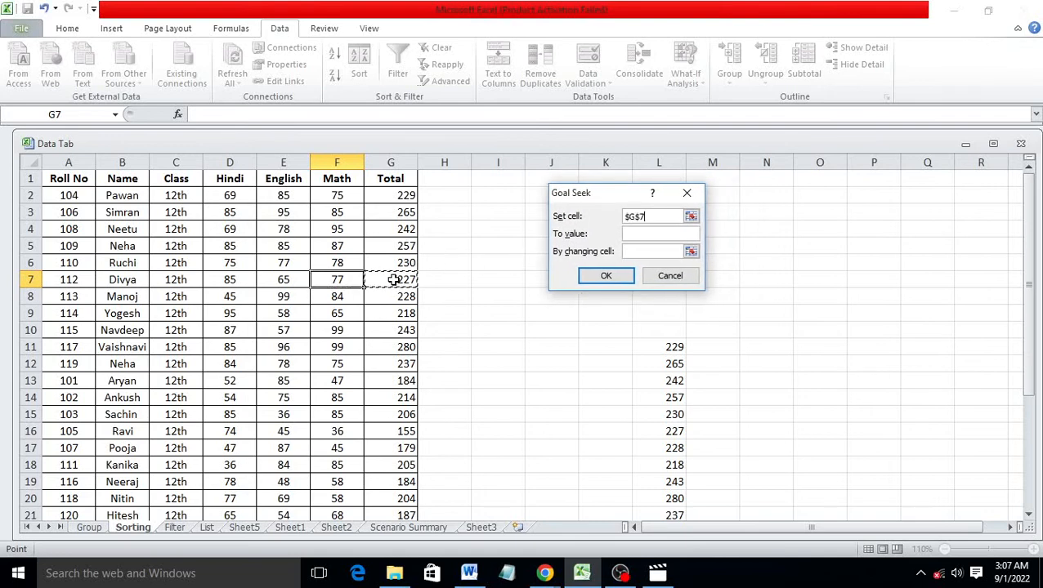
click(664, 233)
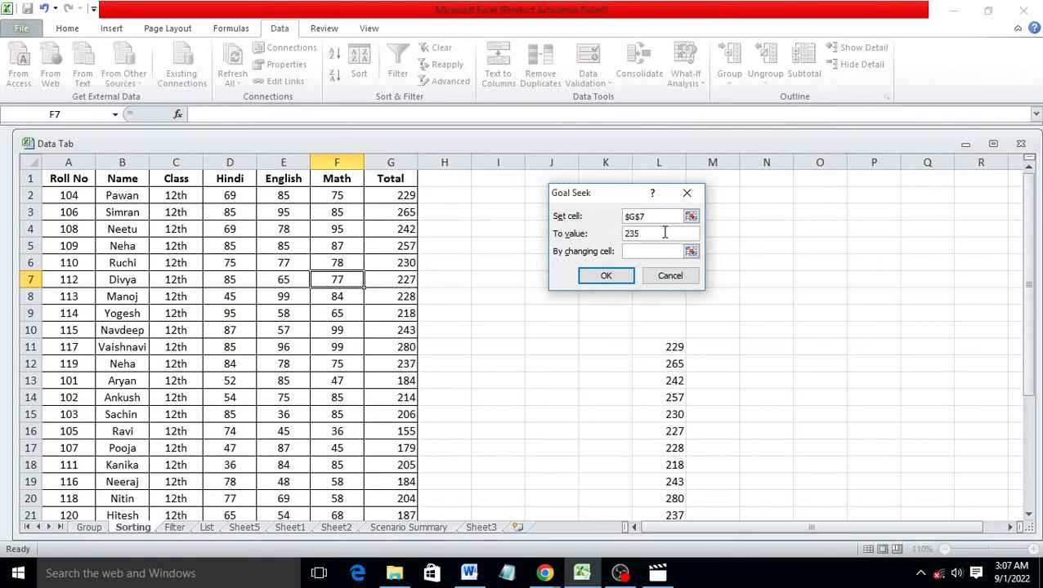
text(235)
click(654, 217)
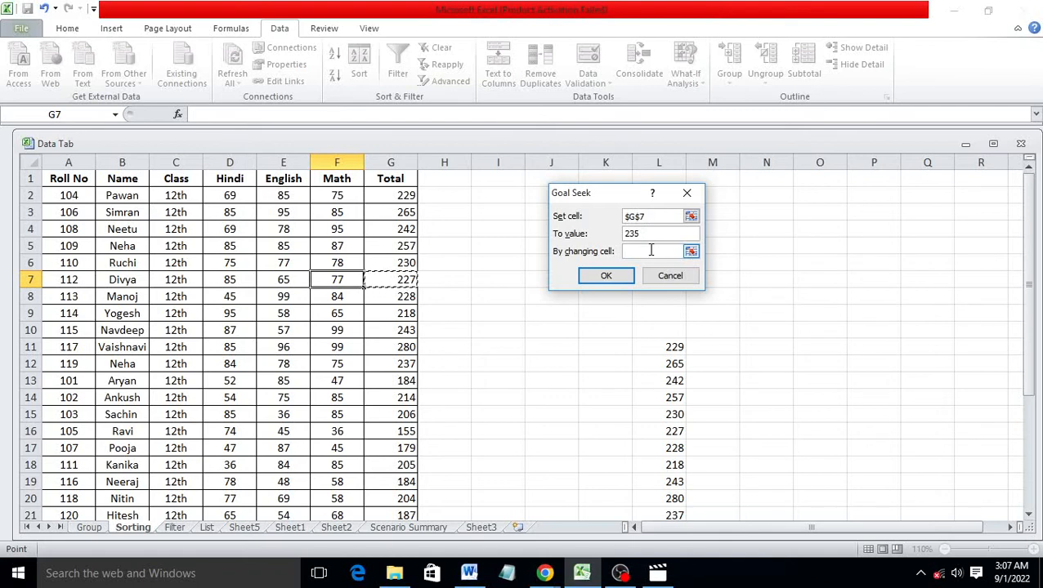
click(646, 252)
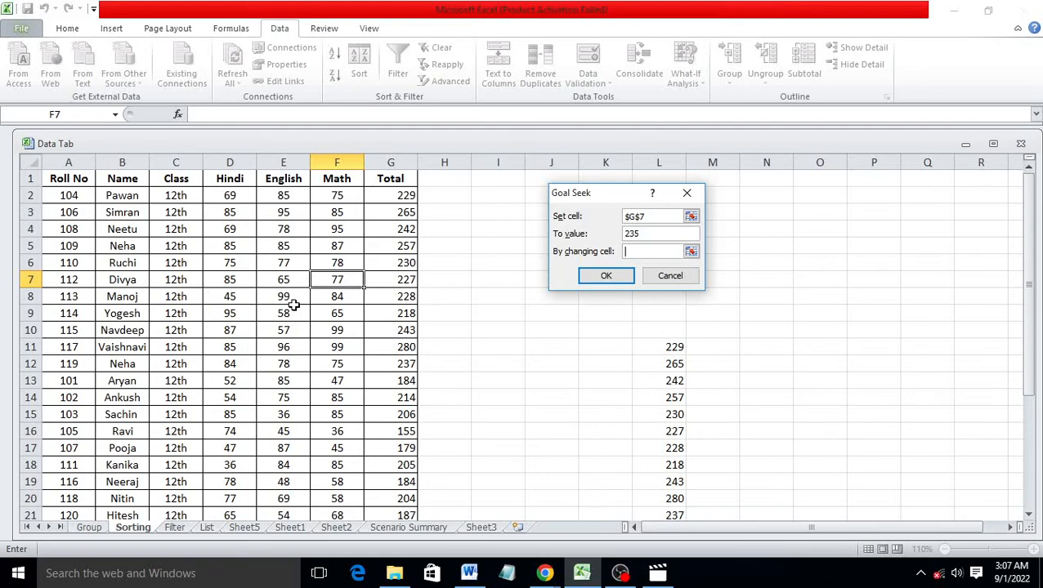
click(286, 282)
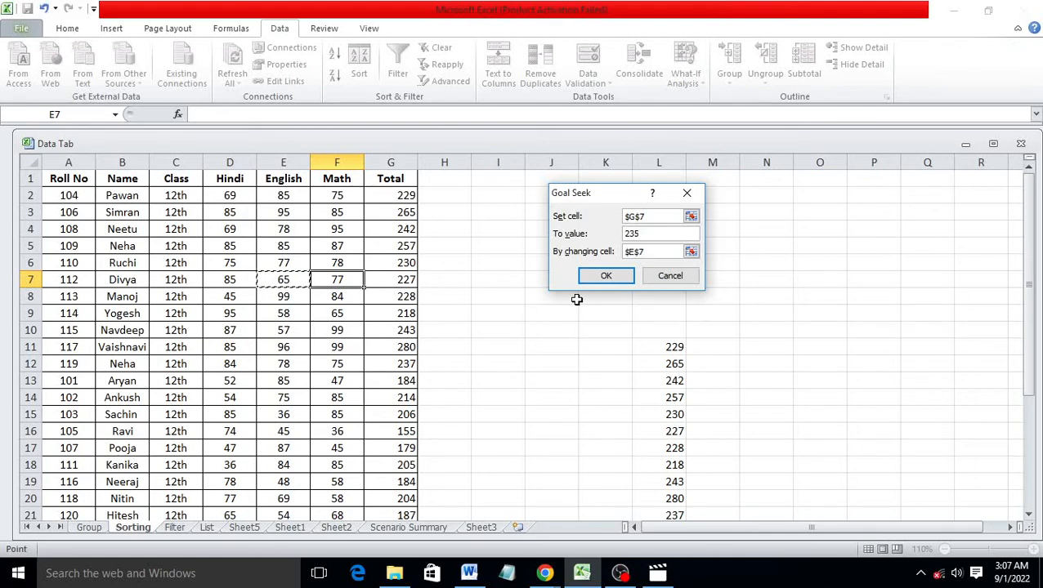
click(606, 277)
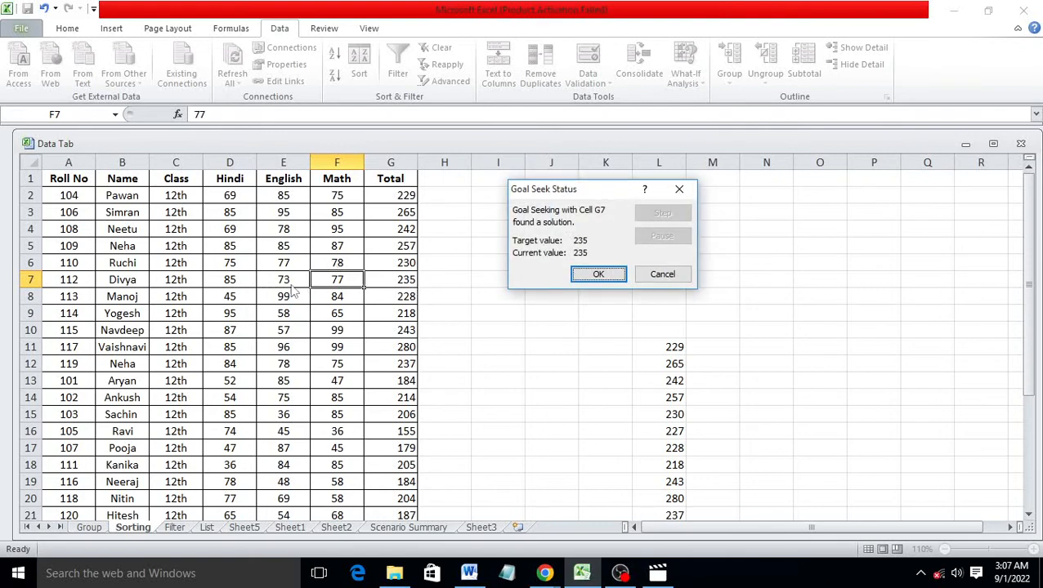
click(595, 275)
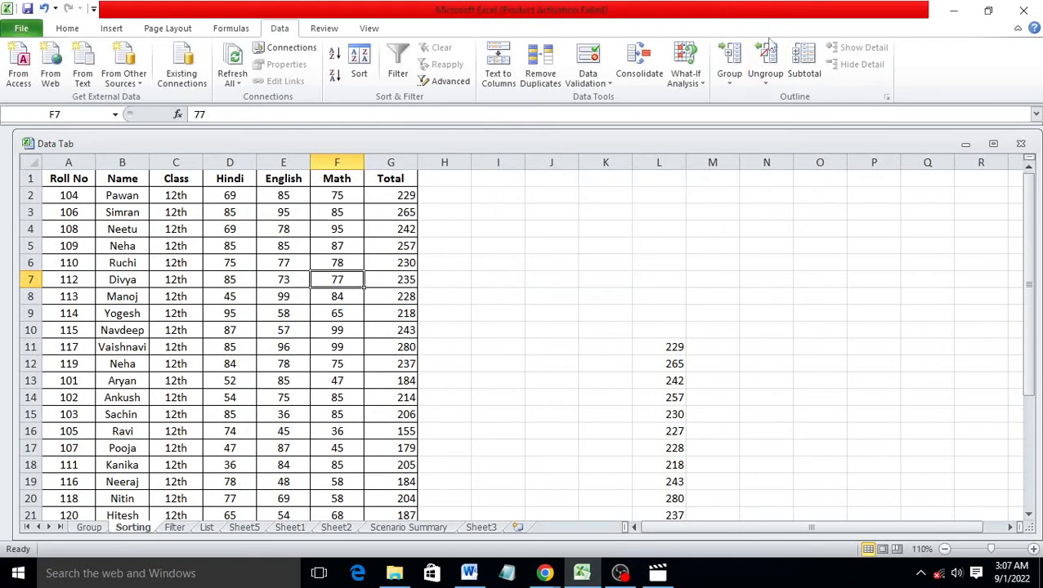
Open and cancel the Data Table dialog, then scroll down to empty space
click(685, 78)
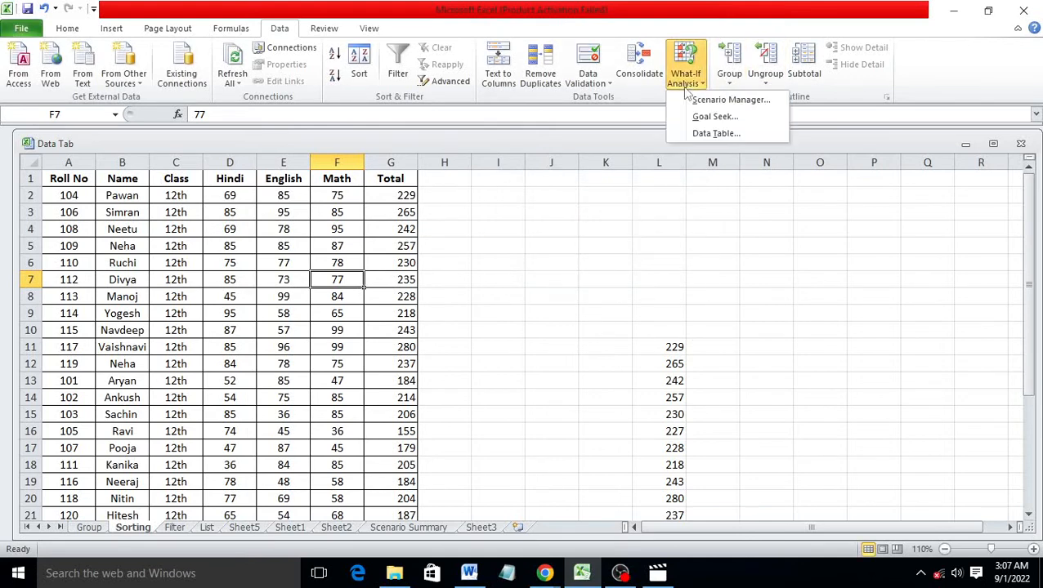
click(708, 134)
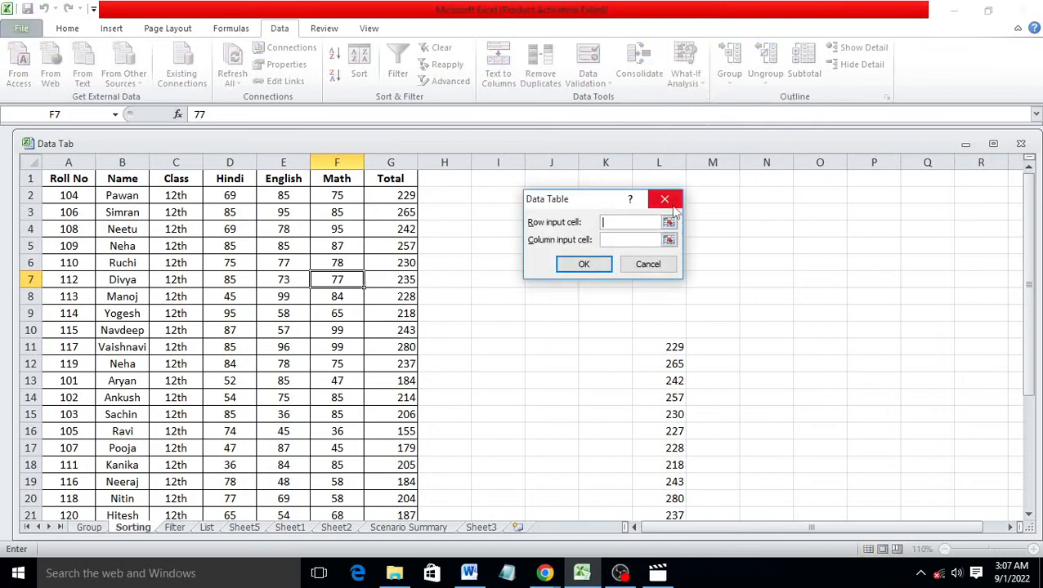
click(664, 199)
scroll(810, 240, down, 5)
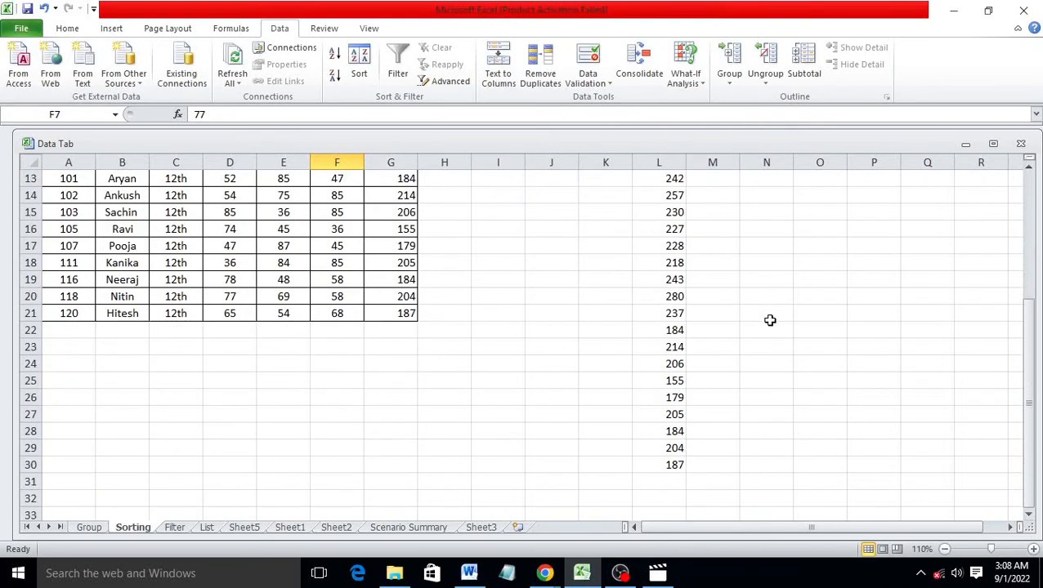
scroll(753, 325, down, 3)
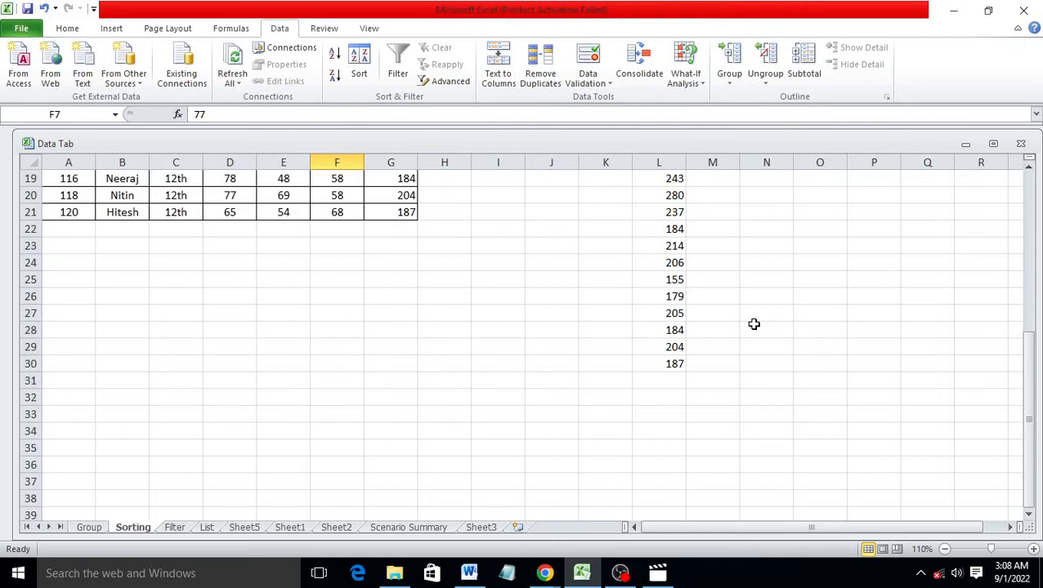
Type the labels Sugar, price, Quantity and total down J36:J39
click(565, 360)
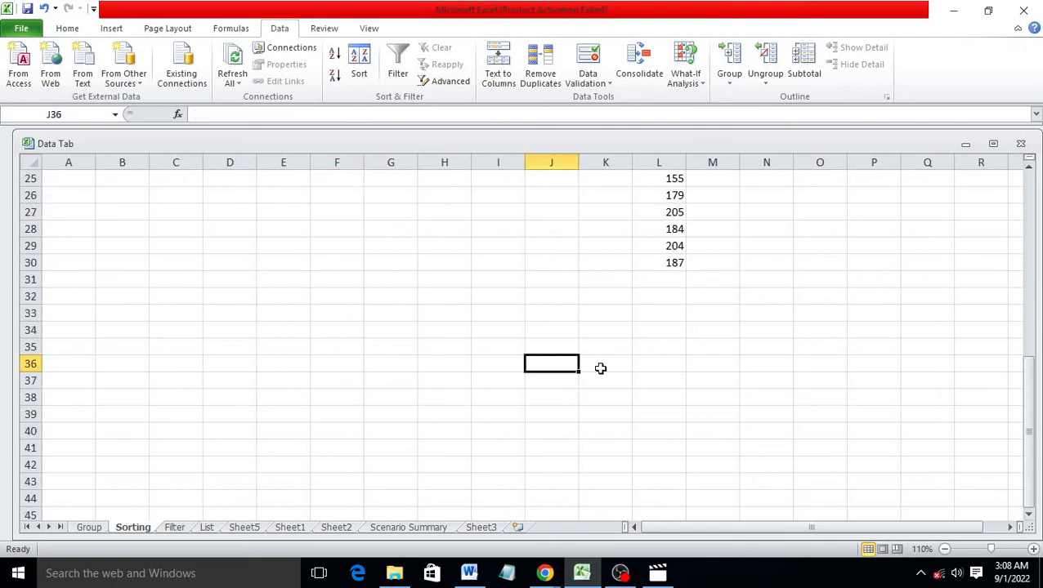
text(S)
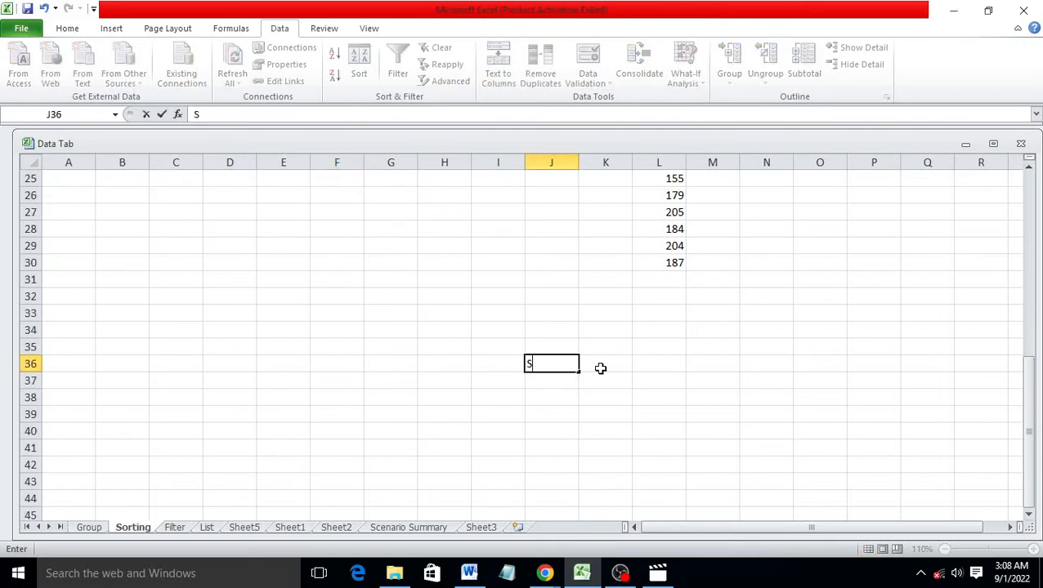
text(ugar)
click(568, 381)
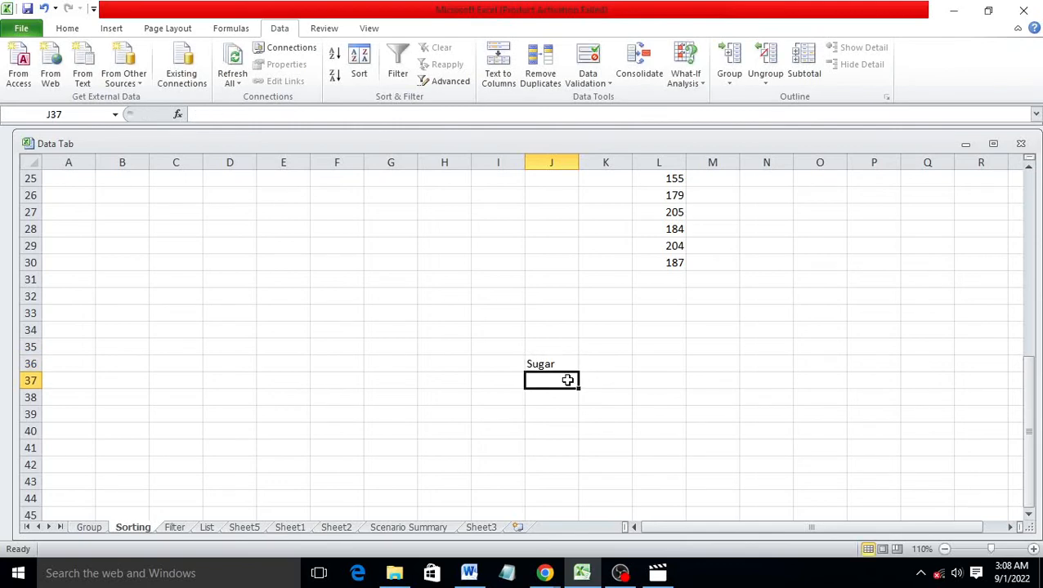
text(p)
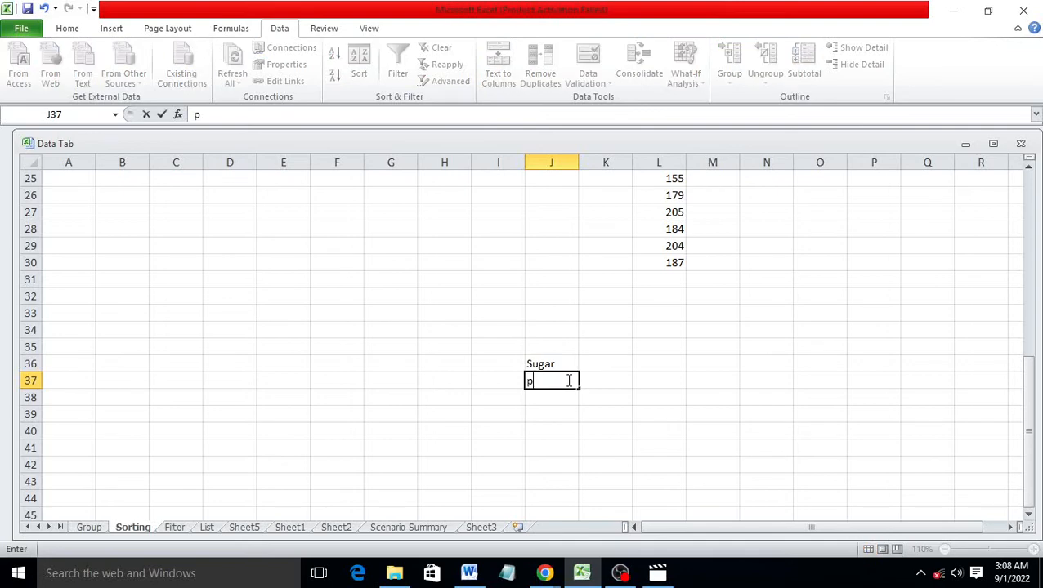
text(rice)
key(Return)
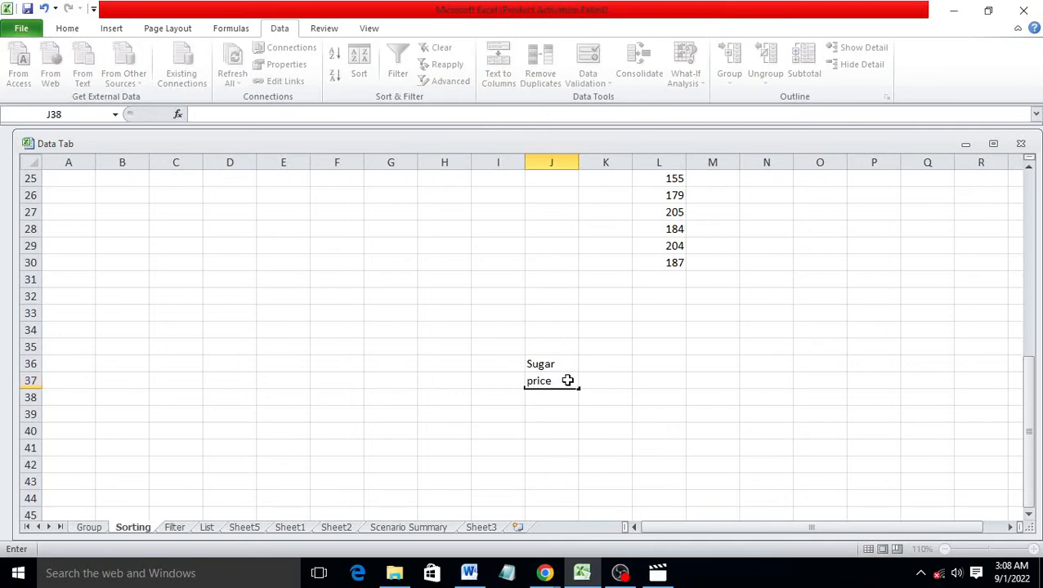
text(Qua)
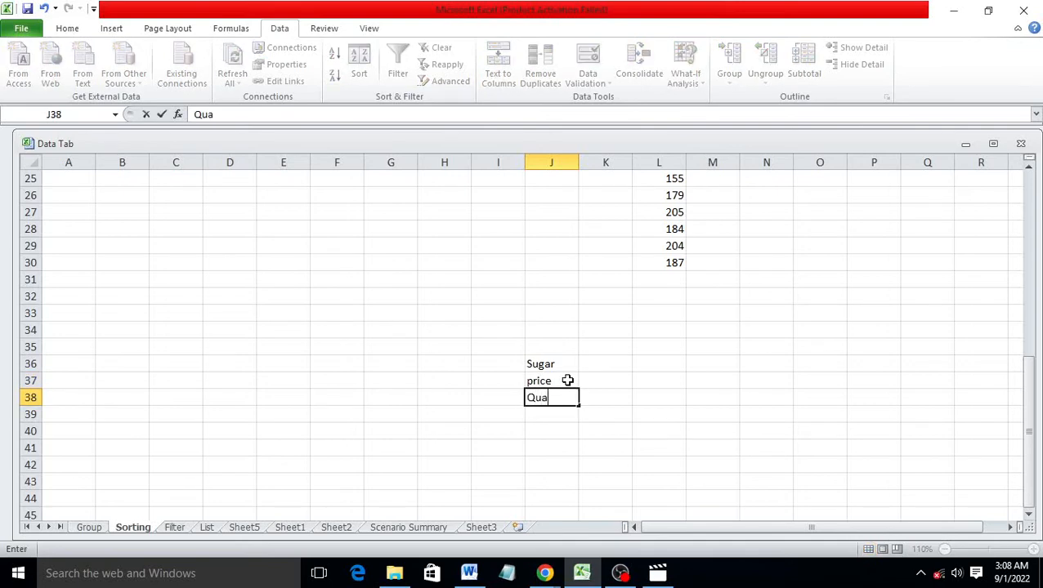
text(ntiyu)
key(BackSpace)
key(BackSpace)
text(ty)
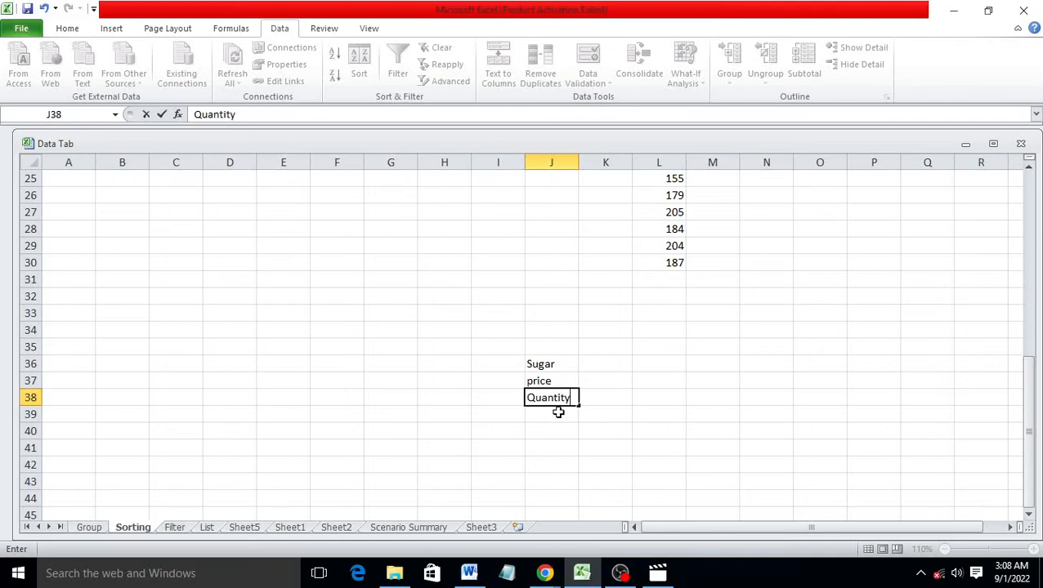
key(Return)
text(to)
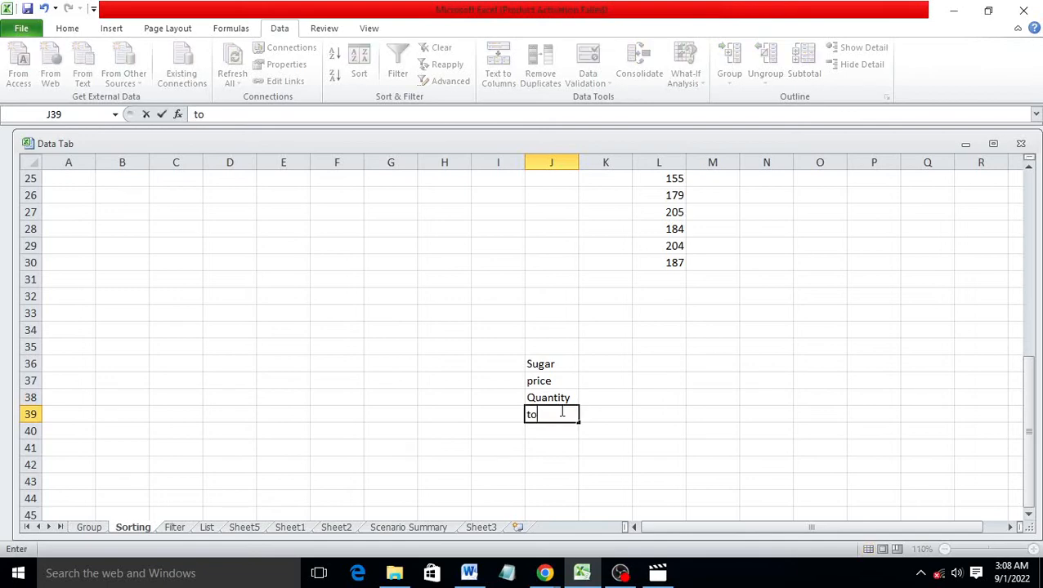
text(tal)
Enter price 50, quantity 20 and total =PRODUCT(K37:K38), which gives 1000
click(595, 382)
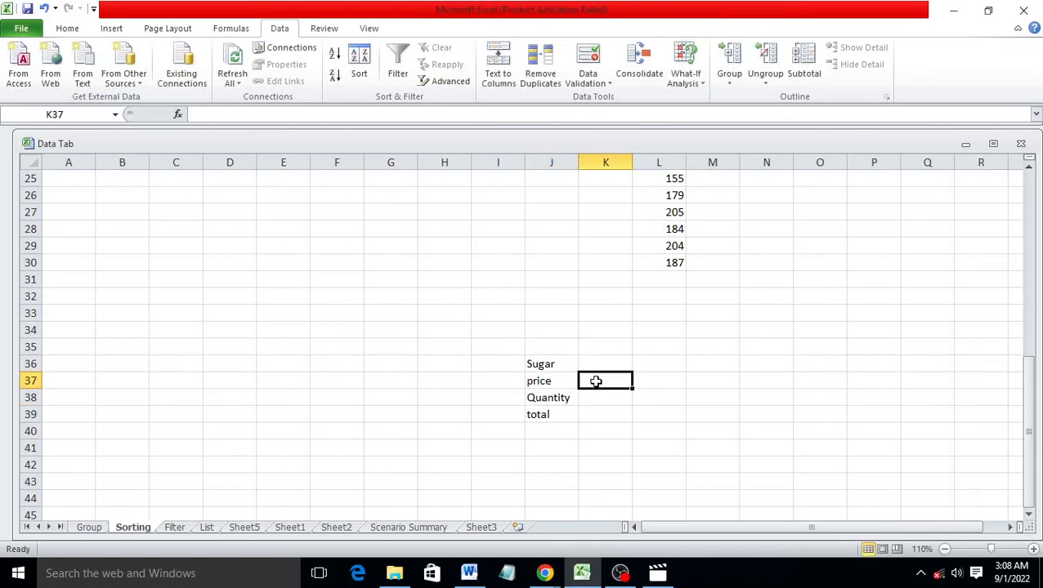
text(5)
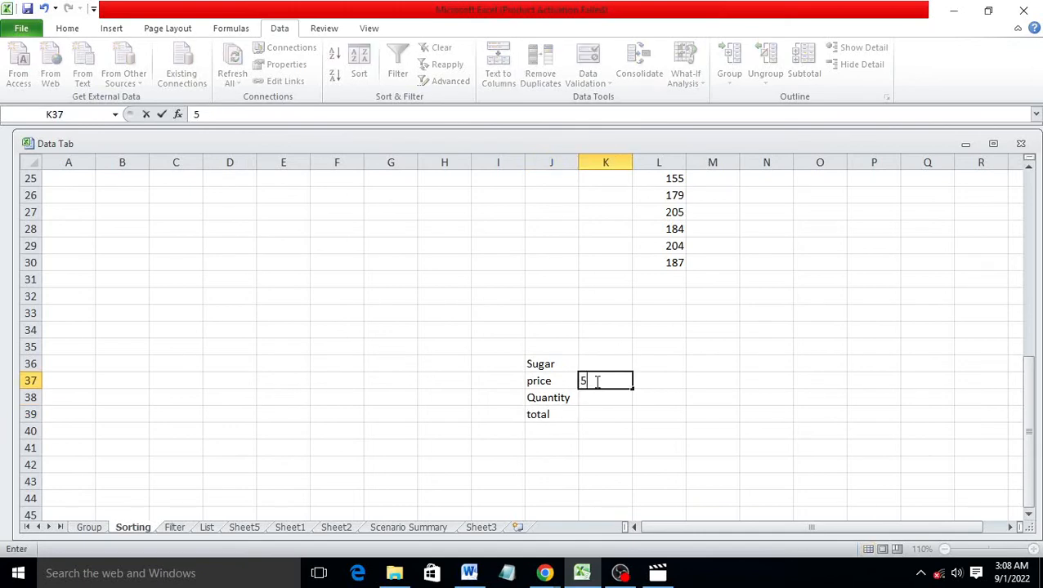
text(0)
click(601, 398)
text(20)
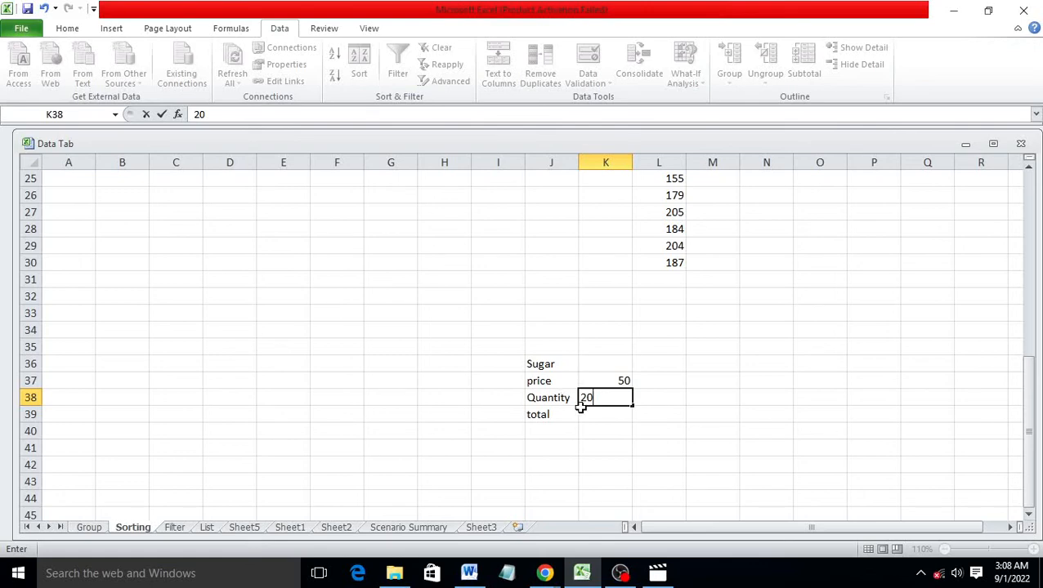
click(613, 411)
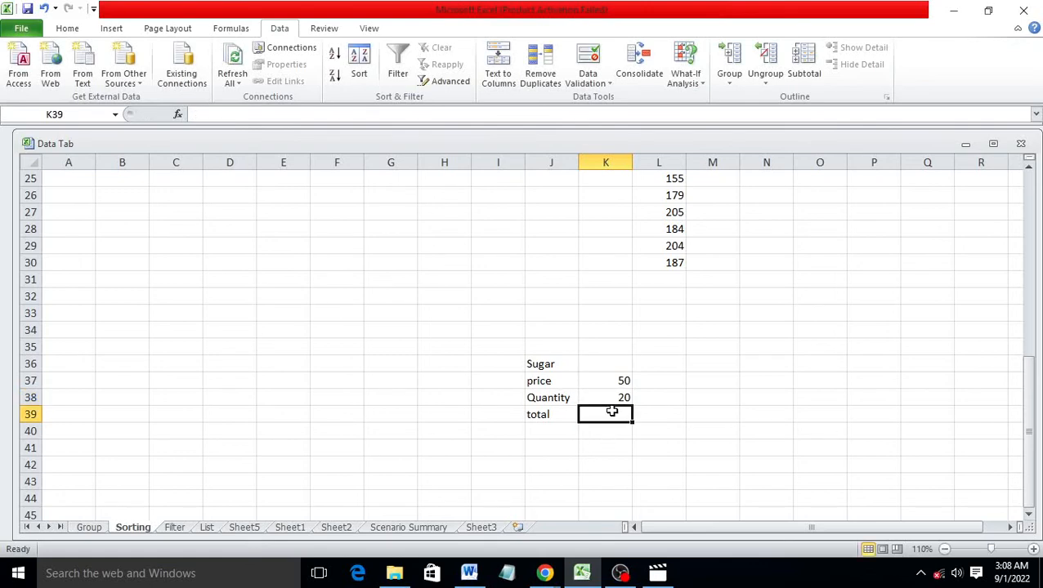
text(=pr)
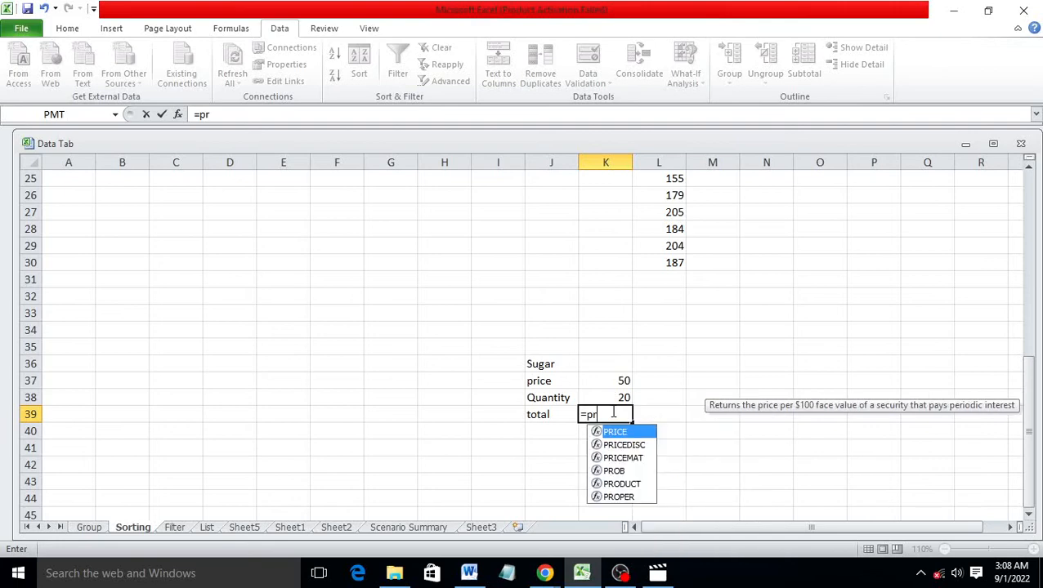
text(odu)
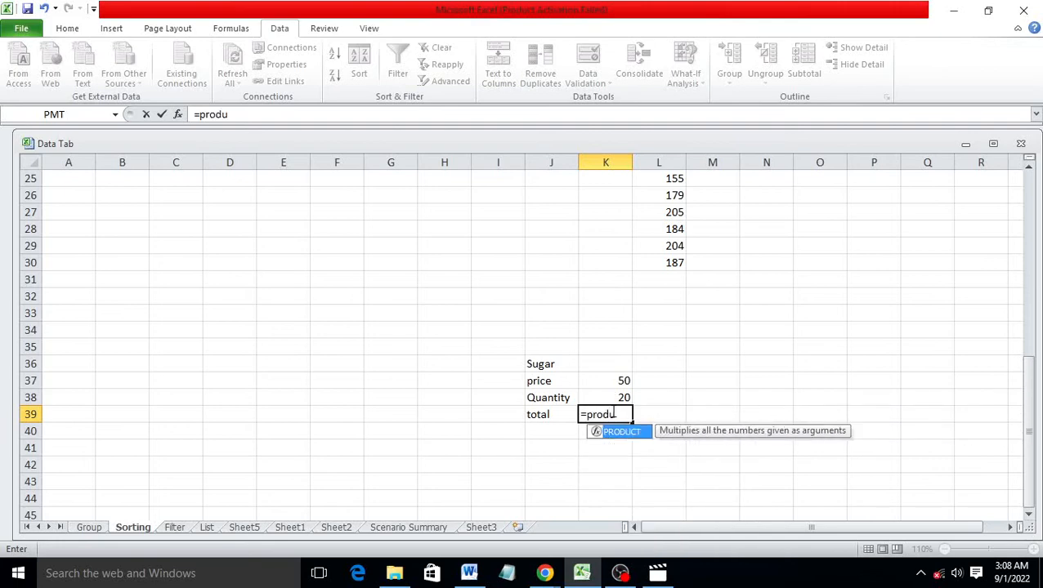
key(Tab)
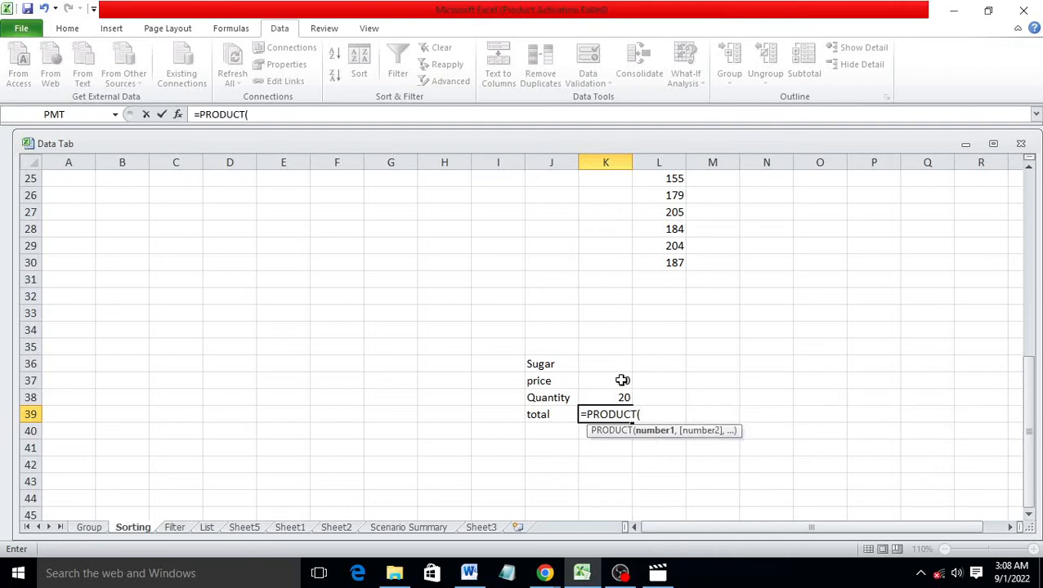
drag(621, 381, 622, 396)
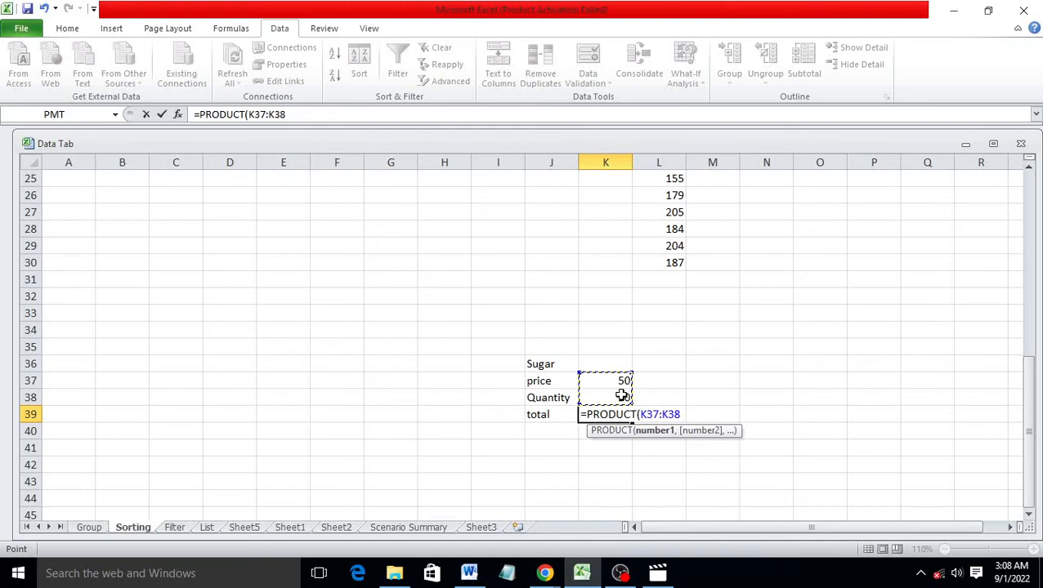
text())
key(Return)
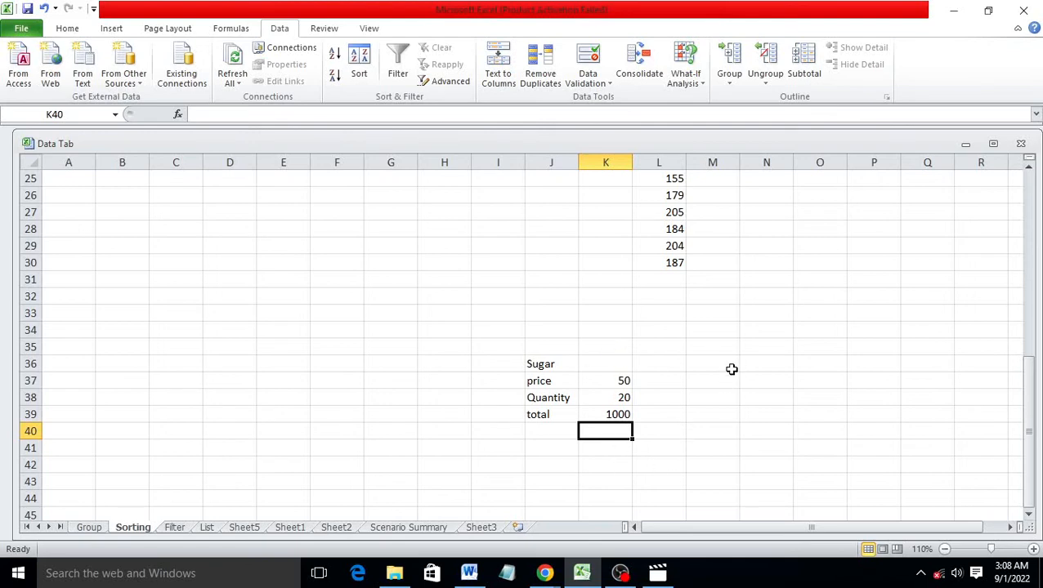
Link N34 to the sugar total with the formula =K39
click(773, 326)
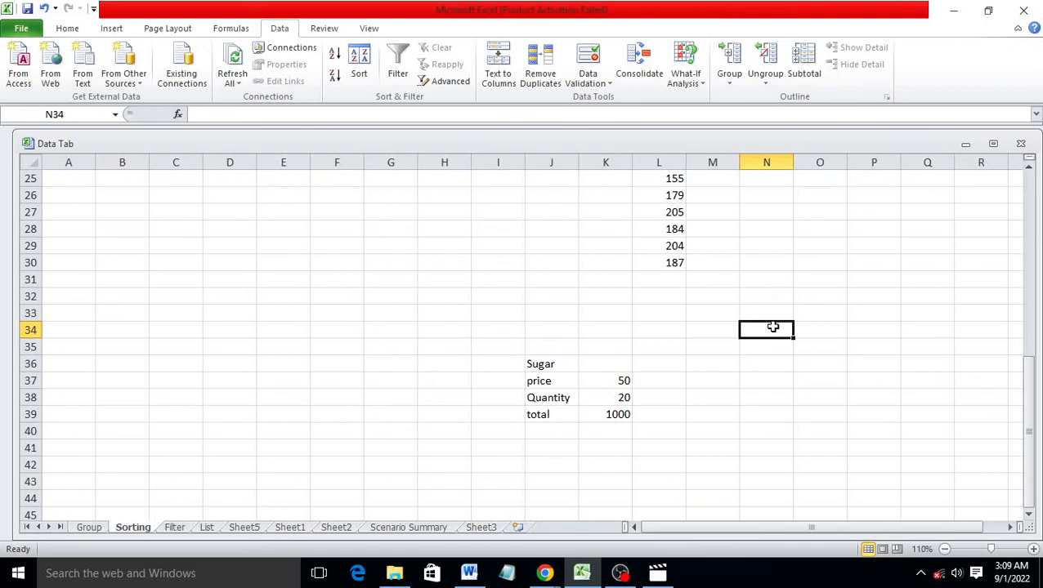
text(=)
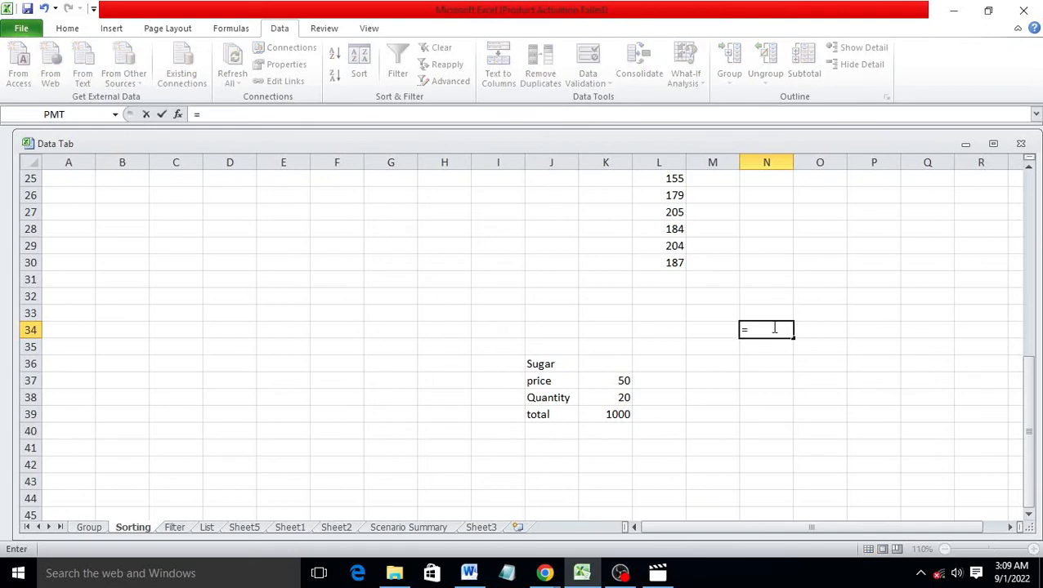
click(606, 416)
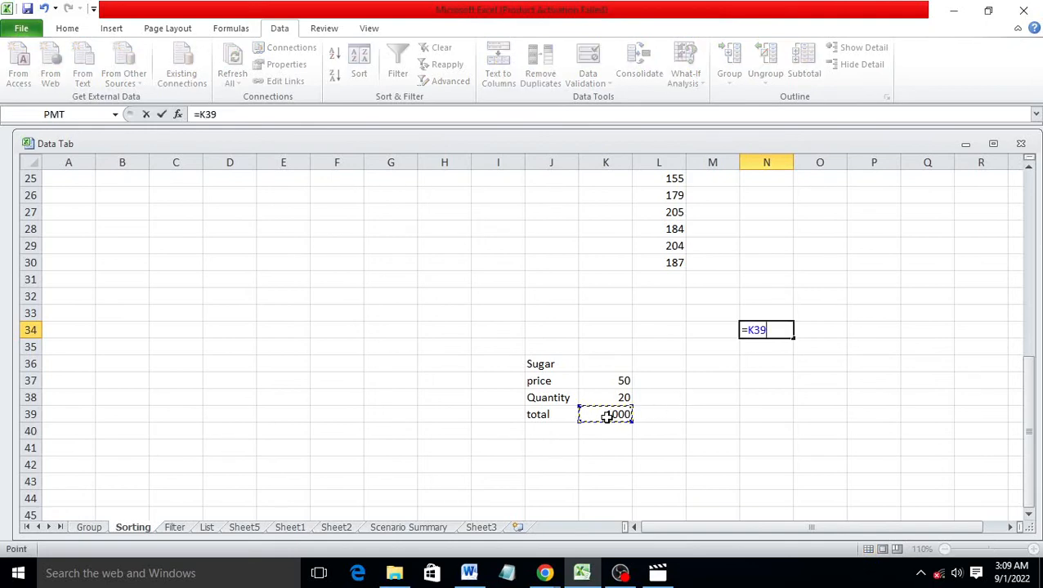
key(Return)
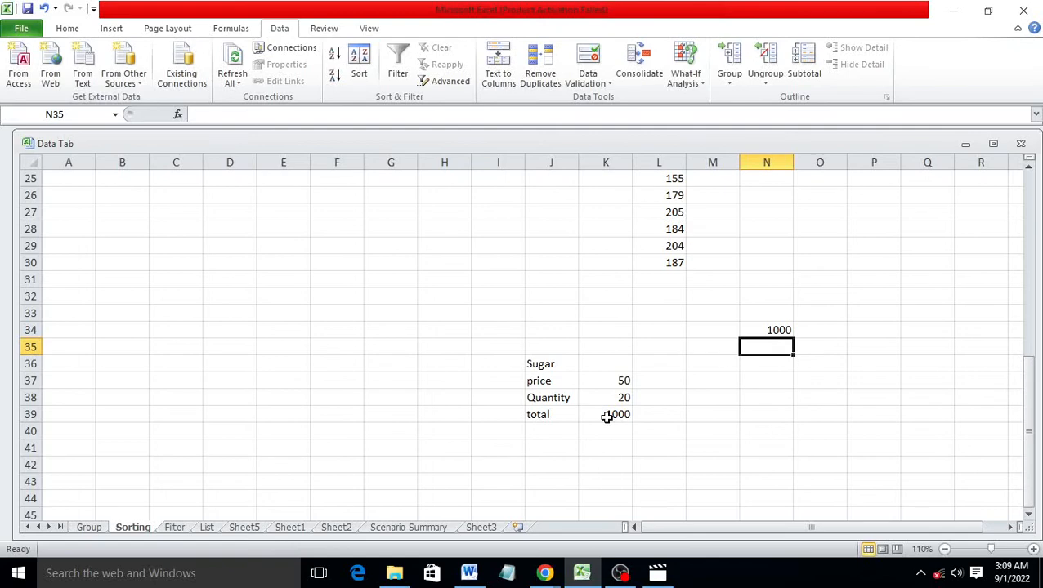
Enter trial quantities 22, 36, 12, 40, 24 and 32 down M35:M40
click(710, 348)
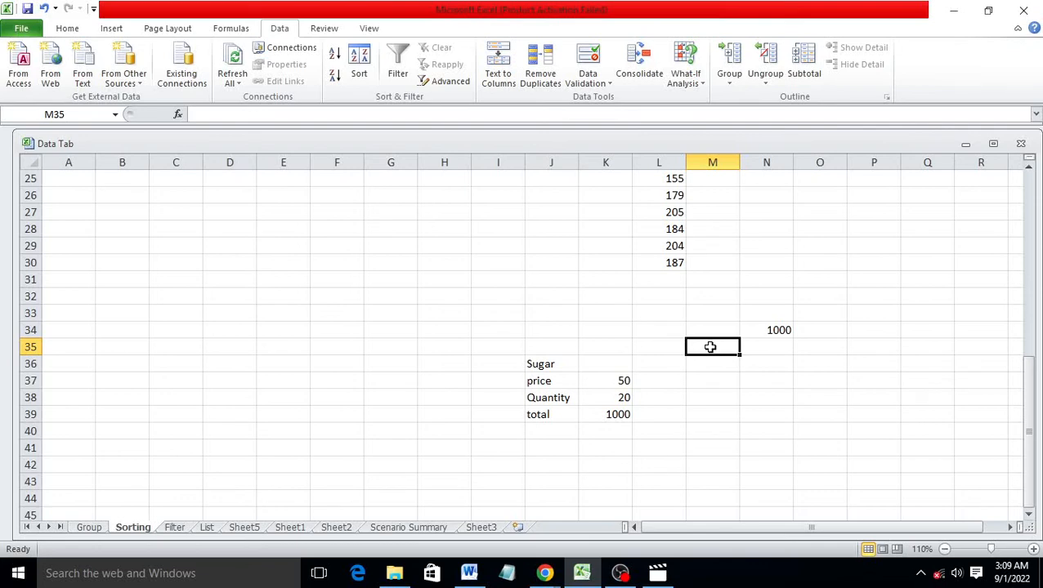
text(22)
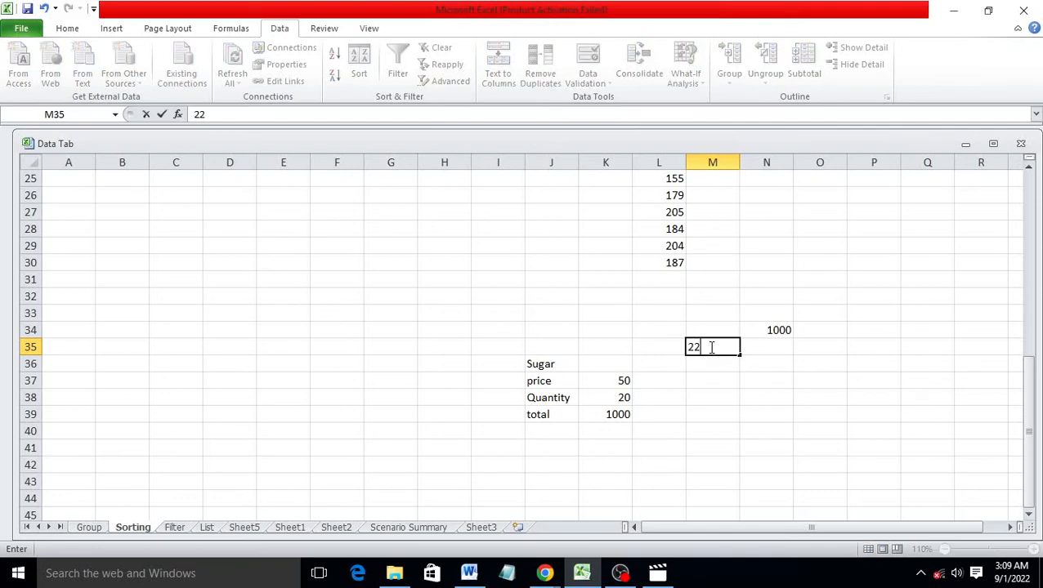
key(Return)
text(36)
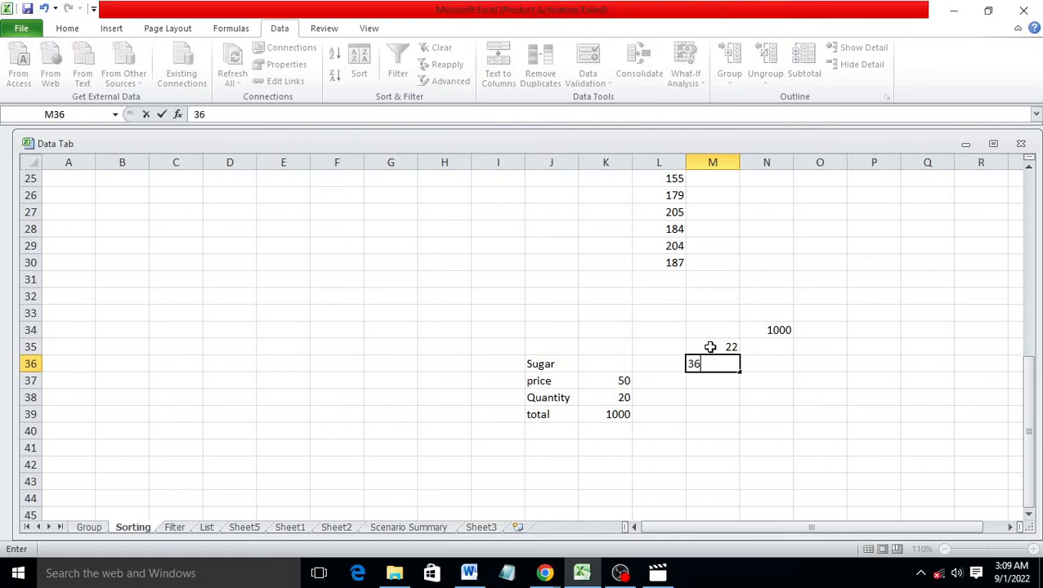
key(Return)
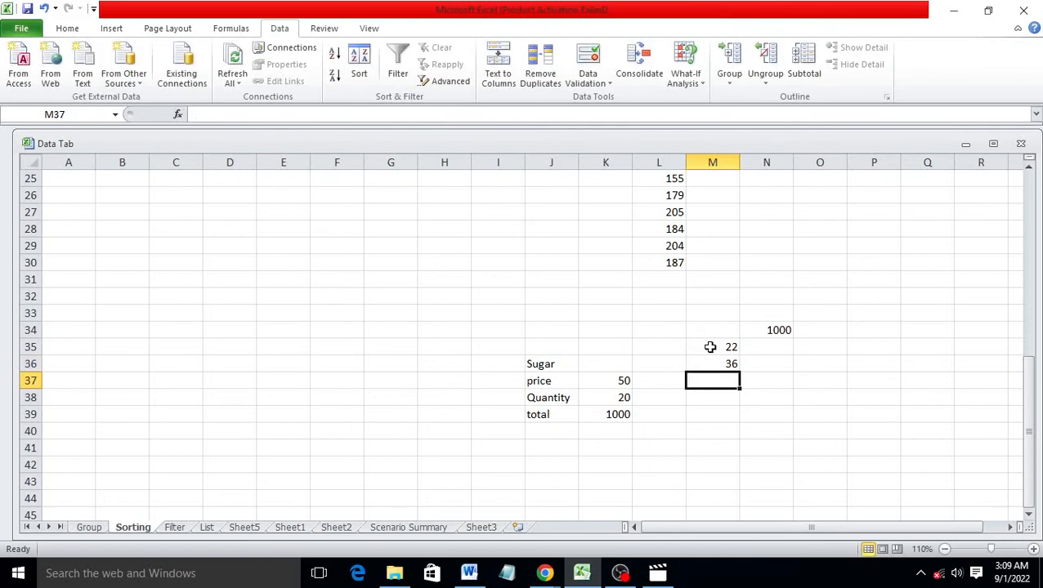
text(12)
key(Return)
text(40)
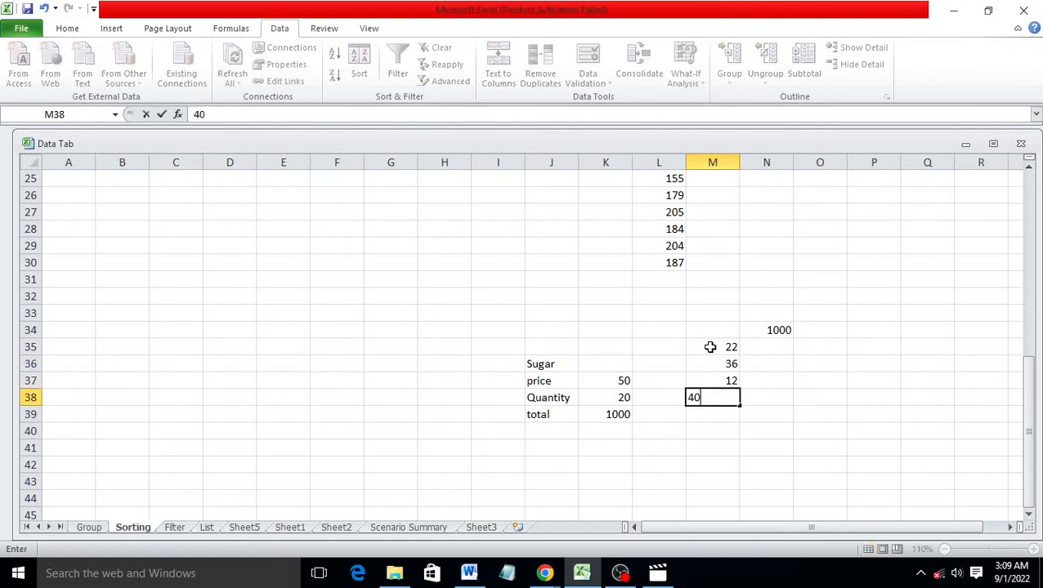
key(Return)
text(2)
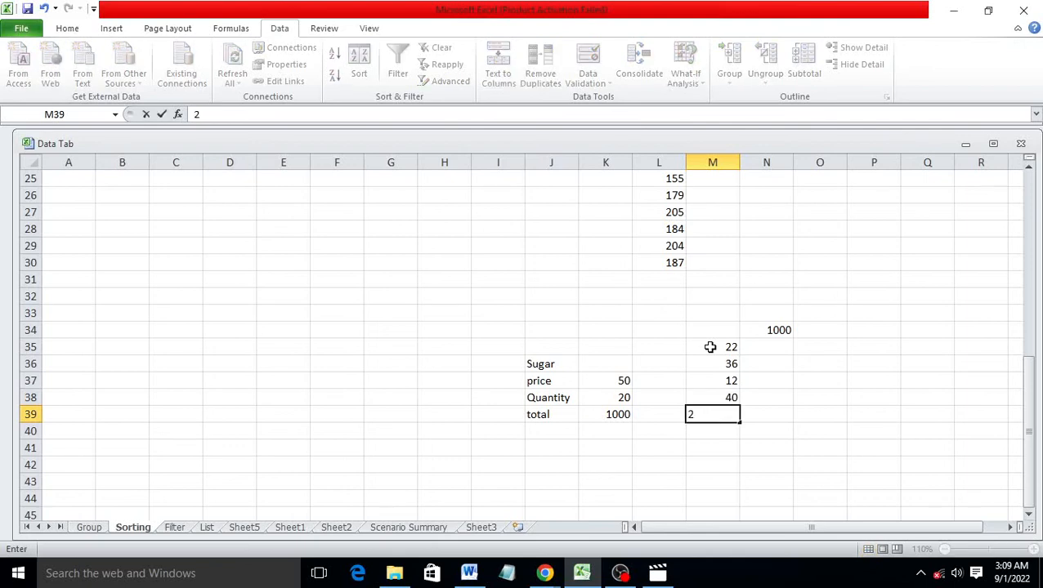
text(4)
key(Return)
text(32)
key(Return)
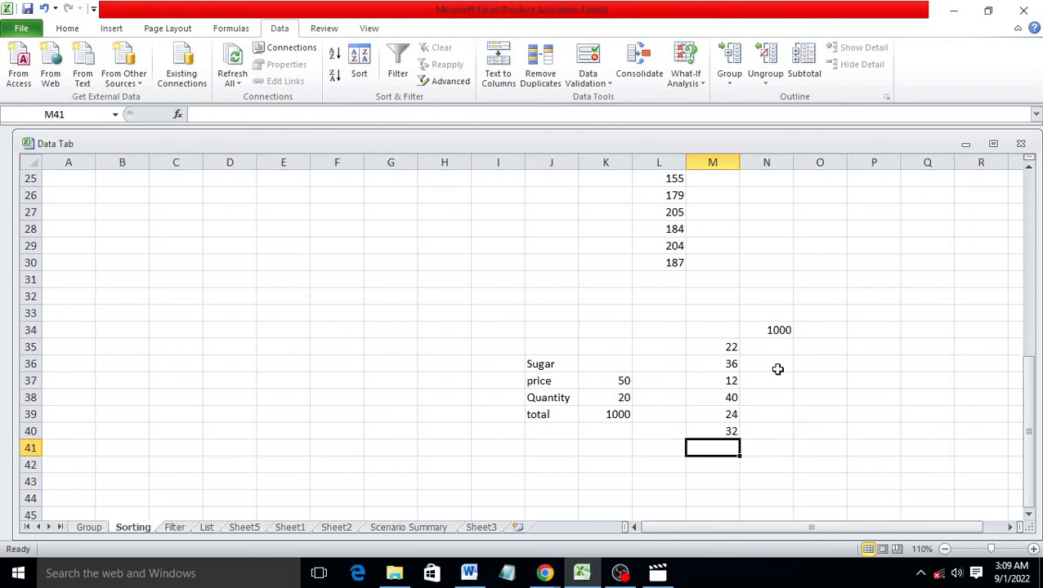
Build a one-variable data table over M34:N40 with column input cell K38
drag(712, 333, 778, 441)
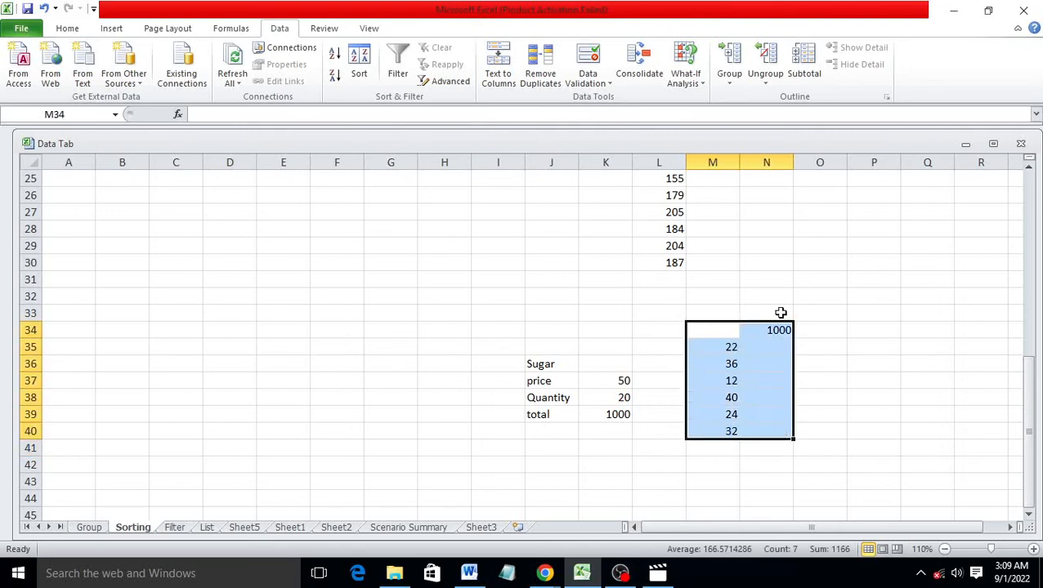
click(688, 89)
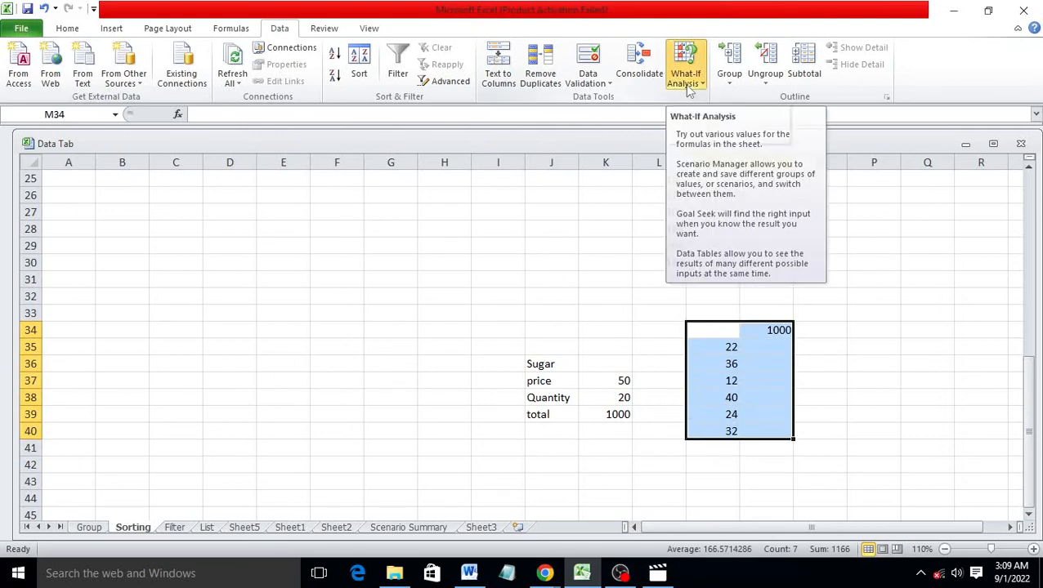
click(713, 135)
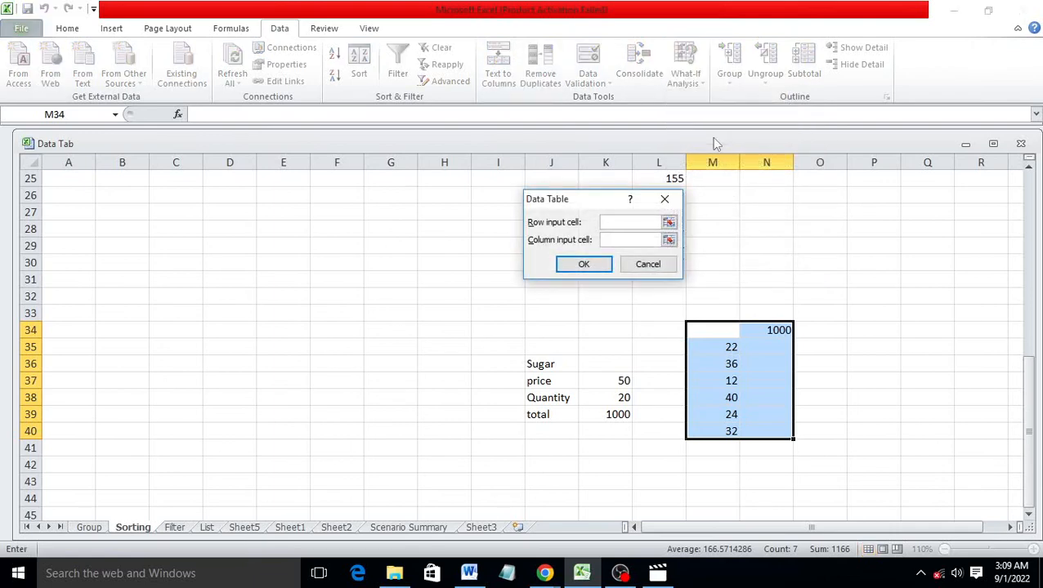
drag(611, 208, 857, 189)
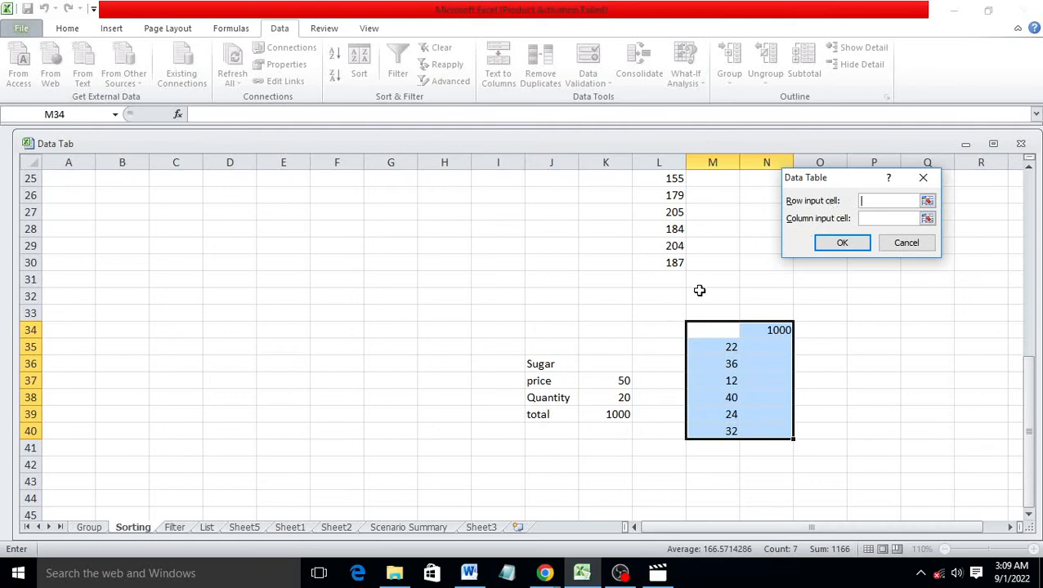
click(881, 221)
click(620, 398)
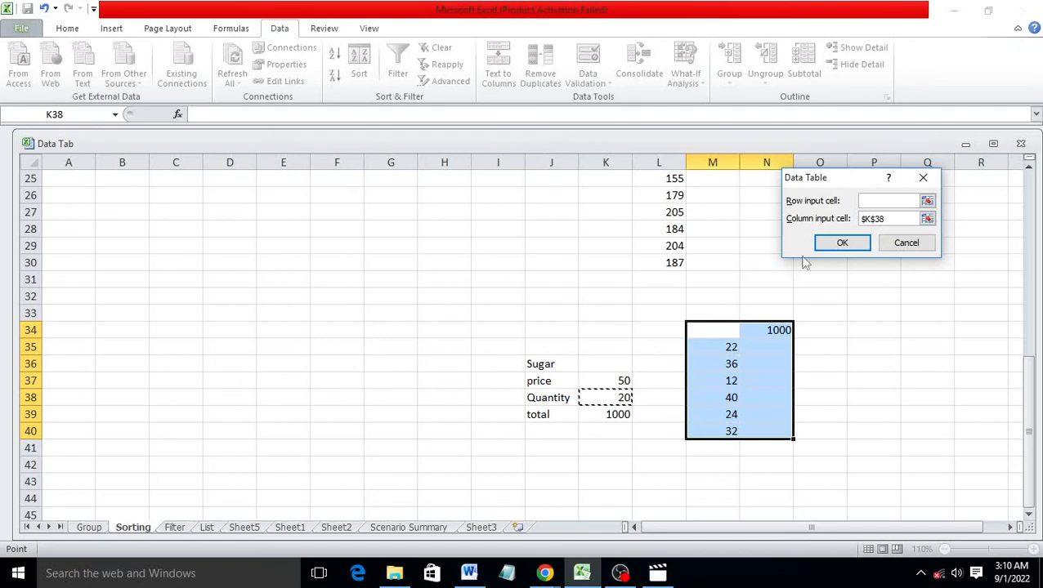
click(843, 244)
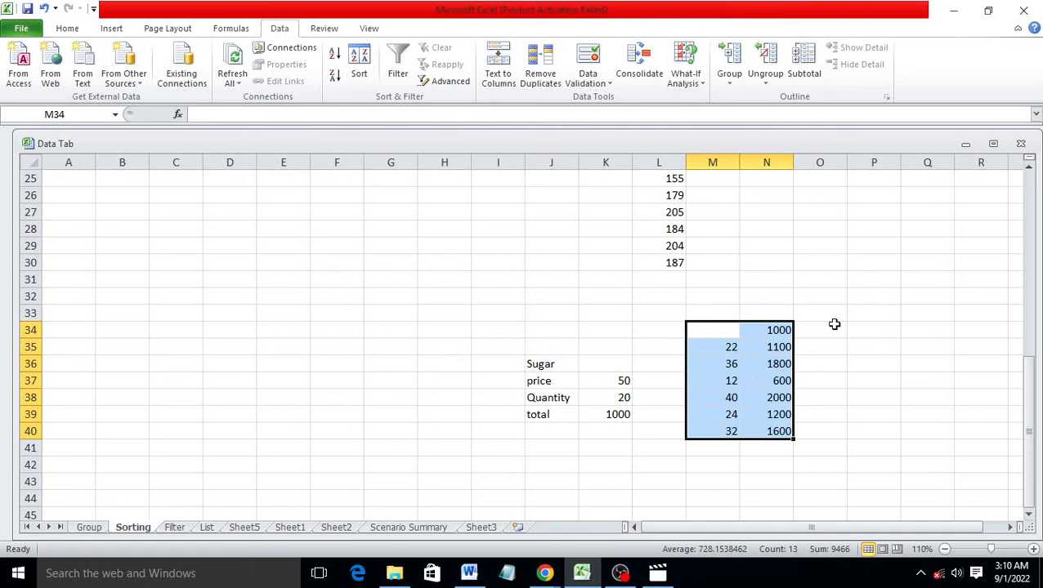
Sum the quantity totals in N41 with =SUM(N34:N40), giving 9300
click(766, 448)
text(=)
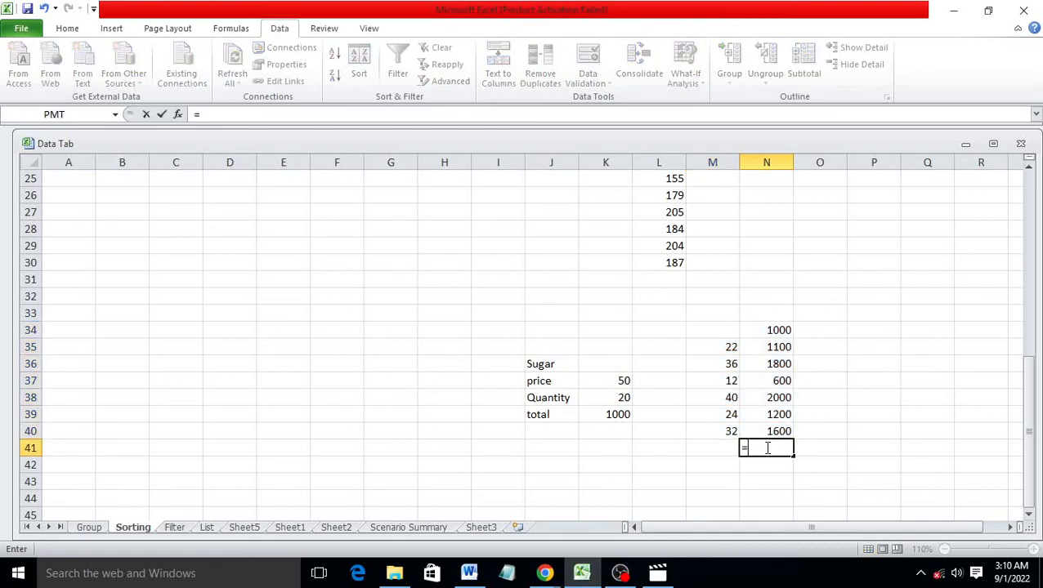
text(sum)
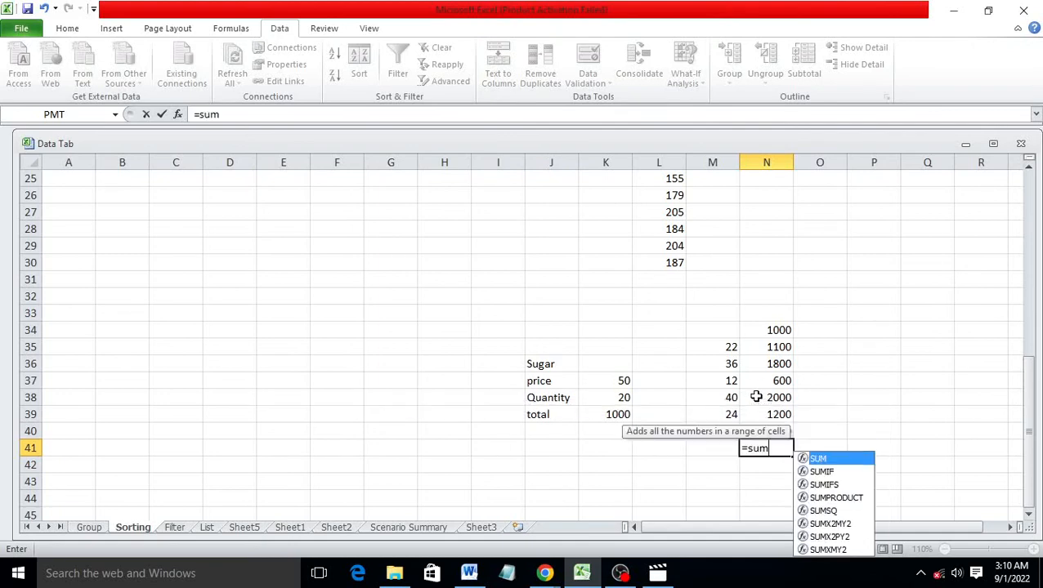
key(Tab)
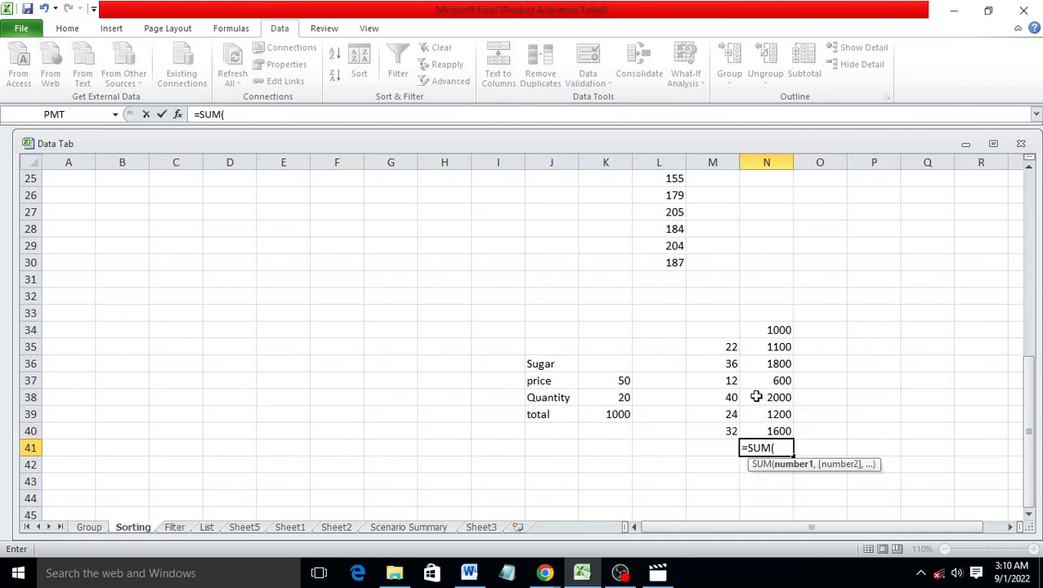
drag(770, 328, 782, 429)
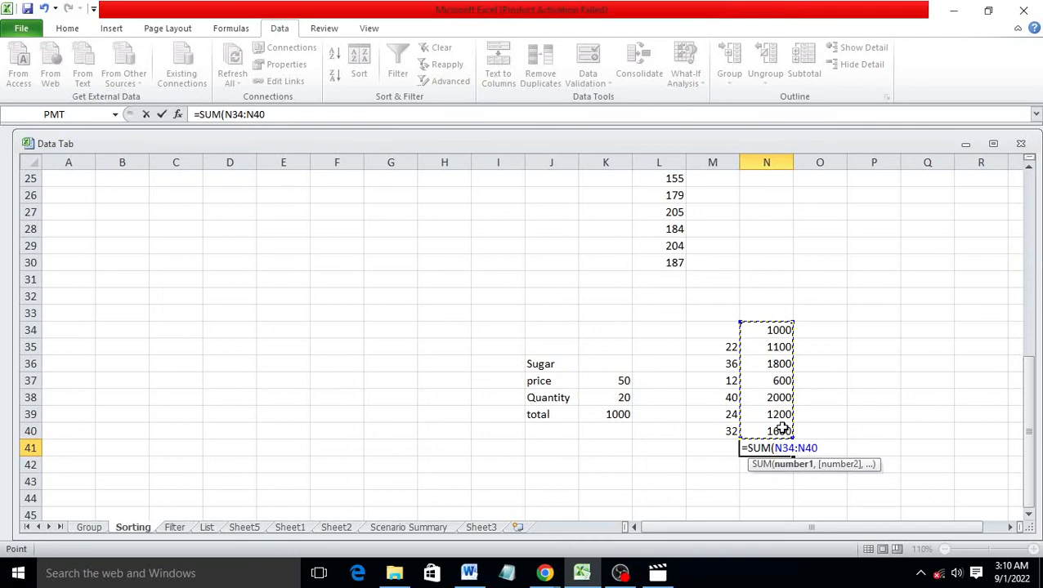
text())
key(Return)
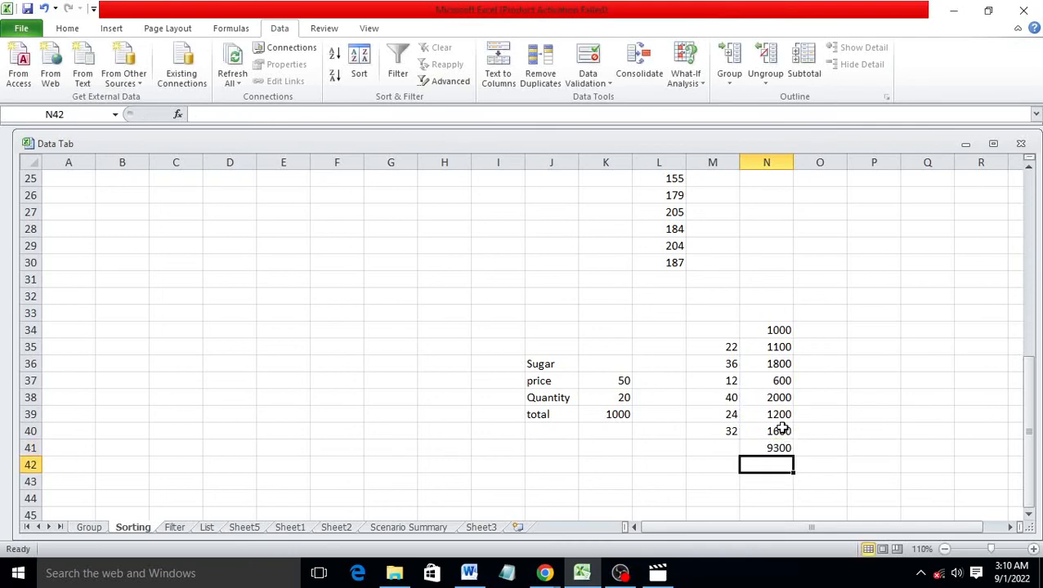
drag(718, 330, 819, 474)
Delete the old quantity table and link N35 to the total with =K39
key(Delete)
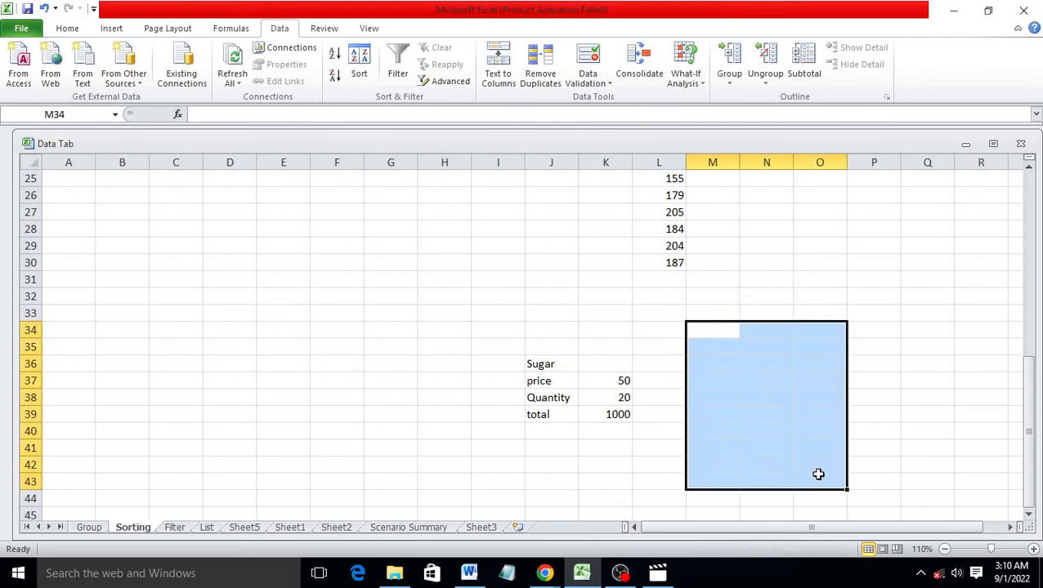
click(528, 503)
click(767, 346)
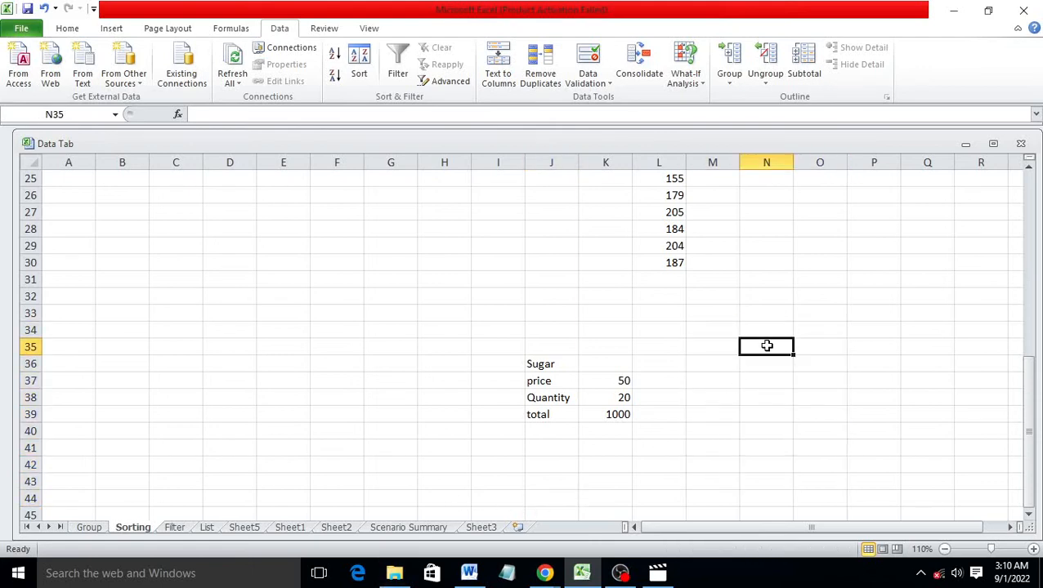
text(=)
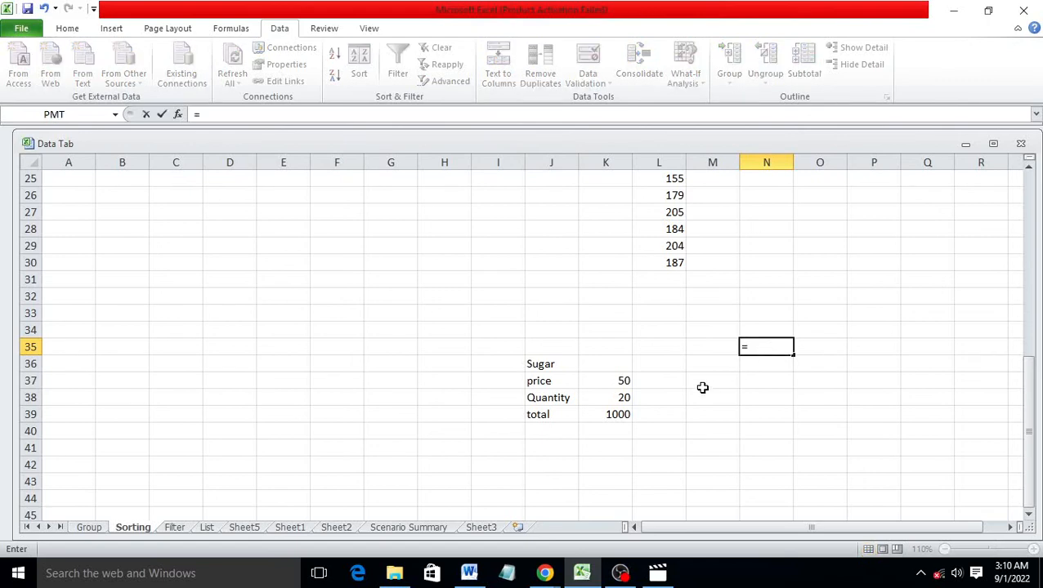
click(607, 413)
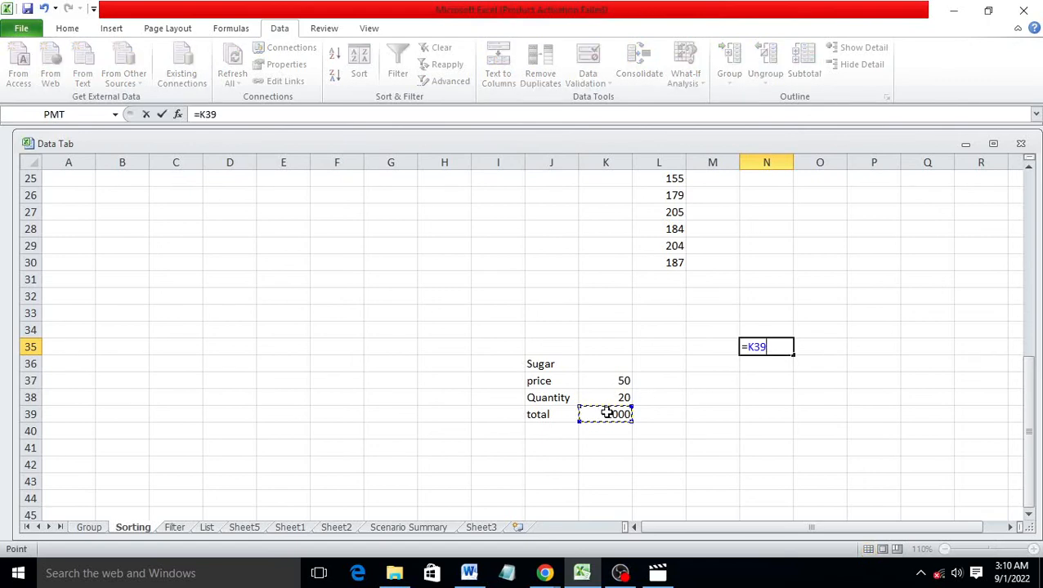
key(Return)
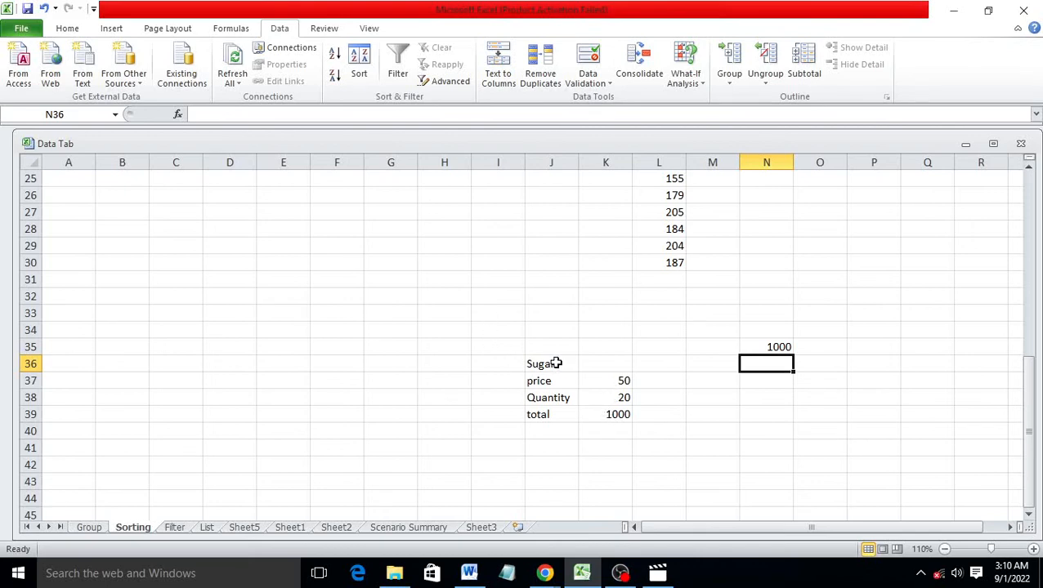
Enter prices 50, 55, 48, 52, 43 and 40 down M36:M41
click(729, 365)
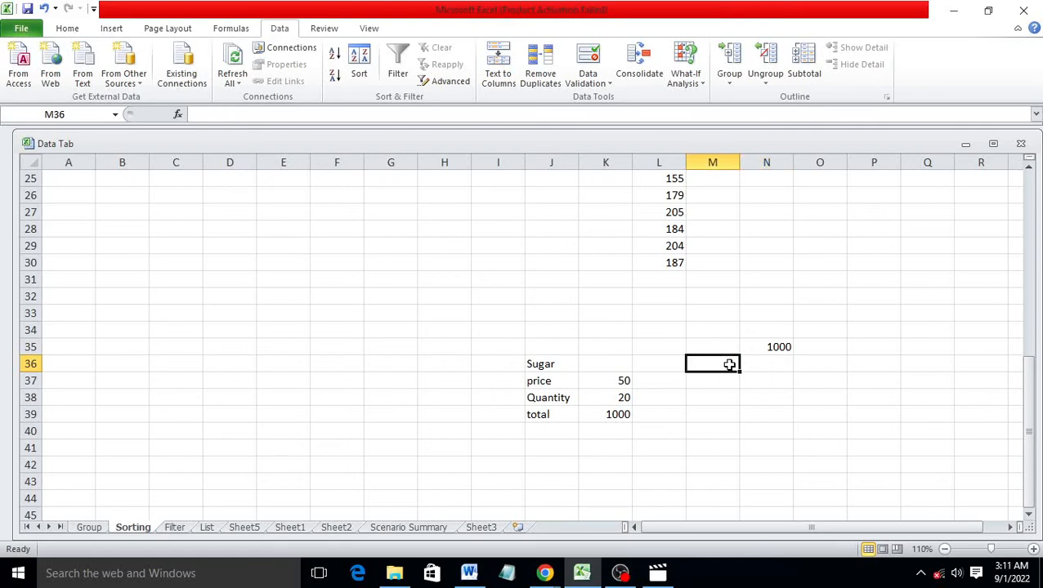
text(50)
key(Return)
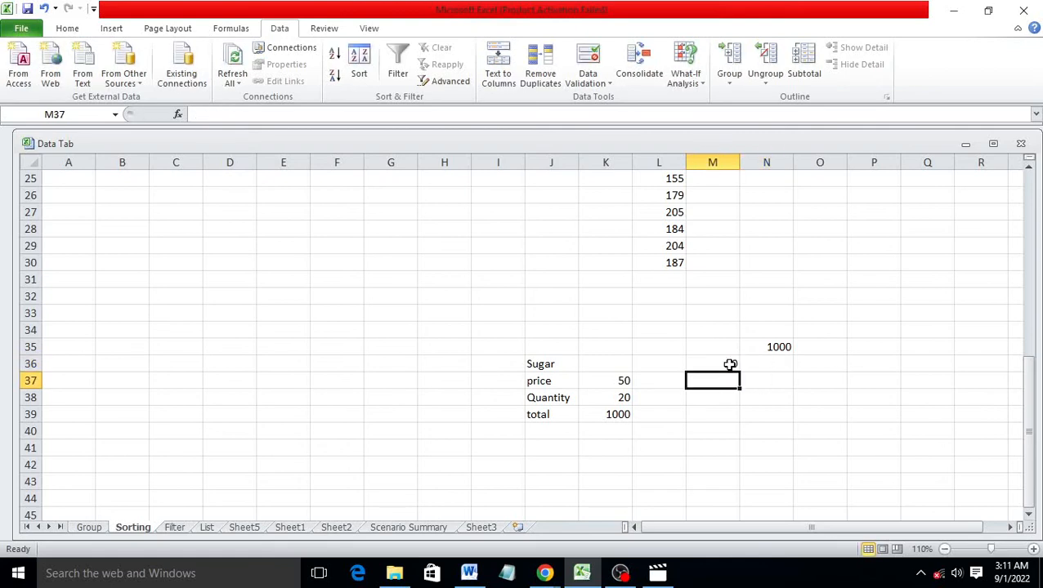
text(55)
key(Return)
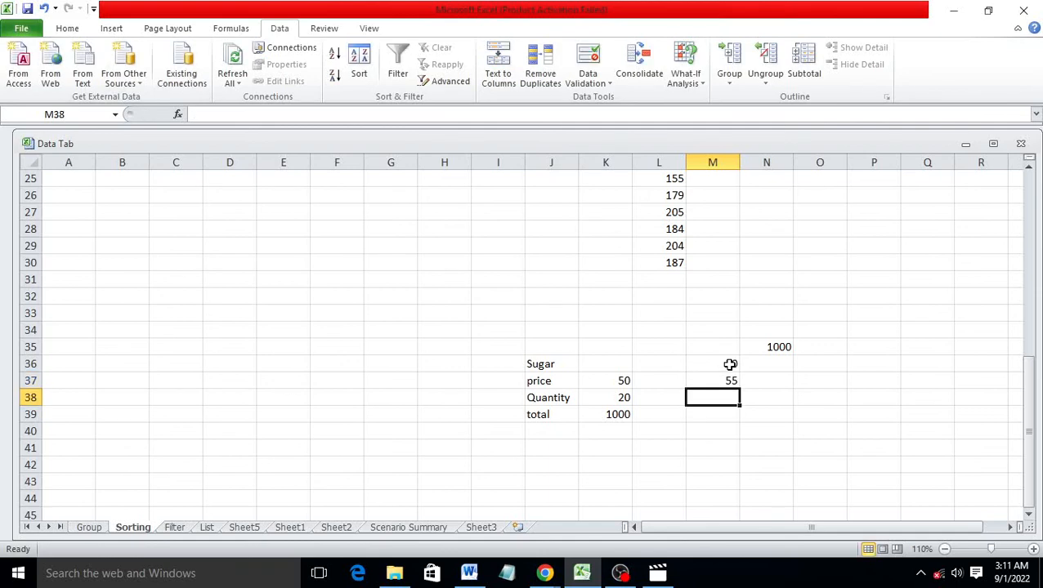
text(48)
key(Return)
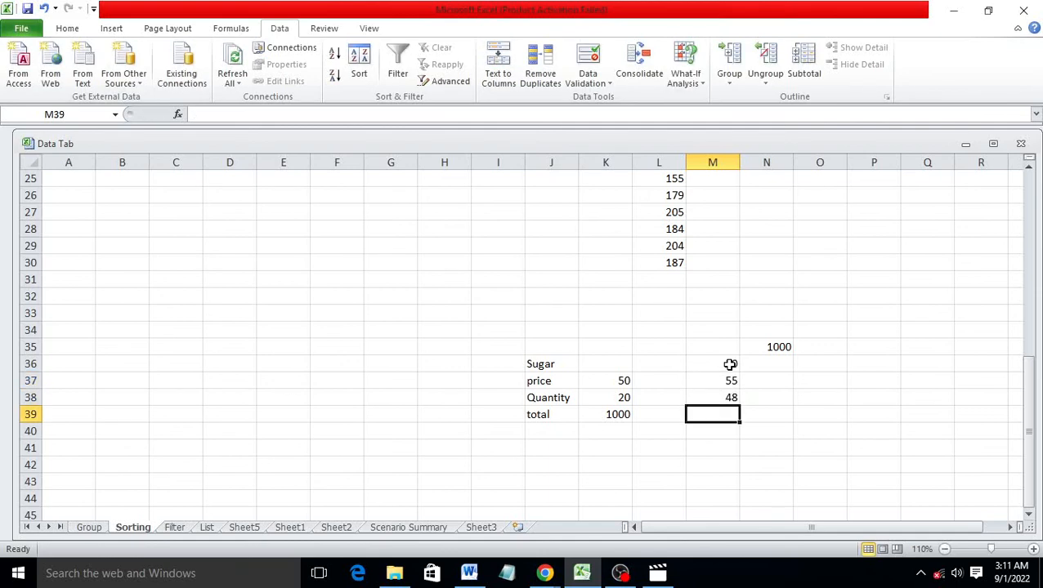
text(52)
key(Return)
text(43)
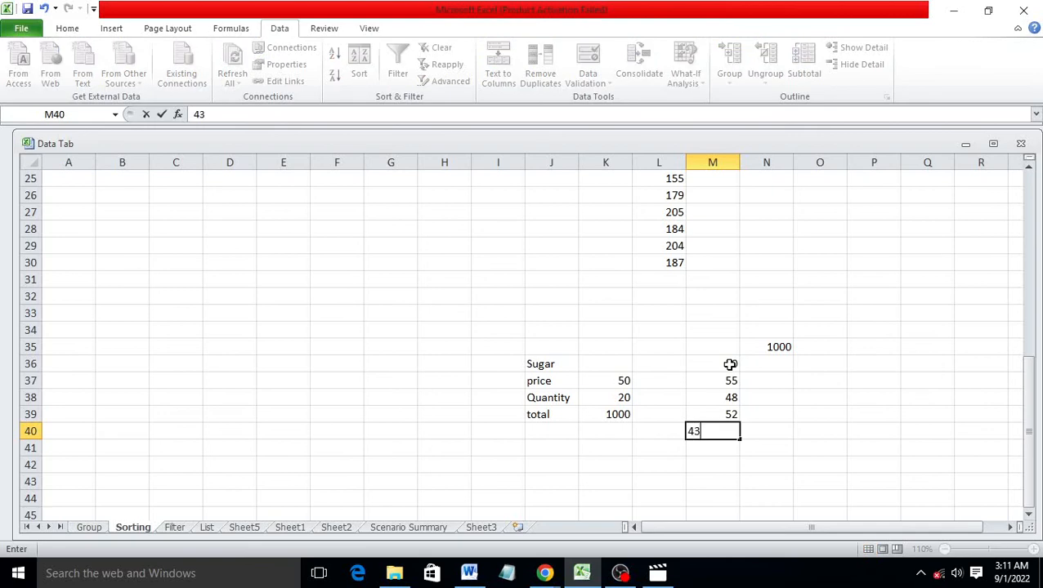
key(Return)
text(40)
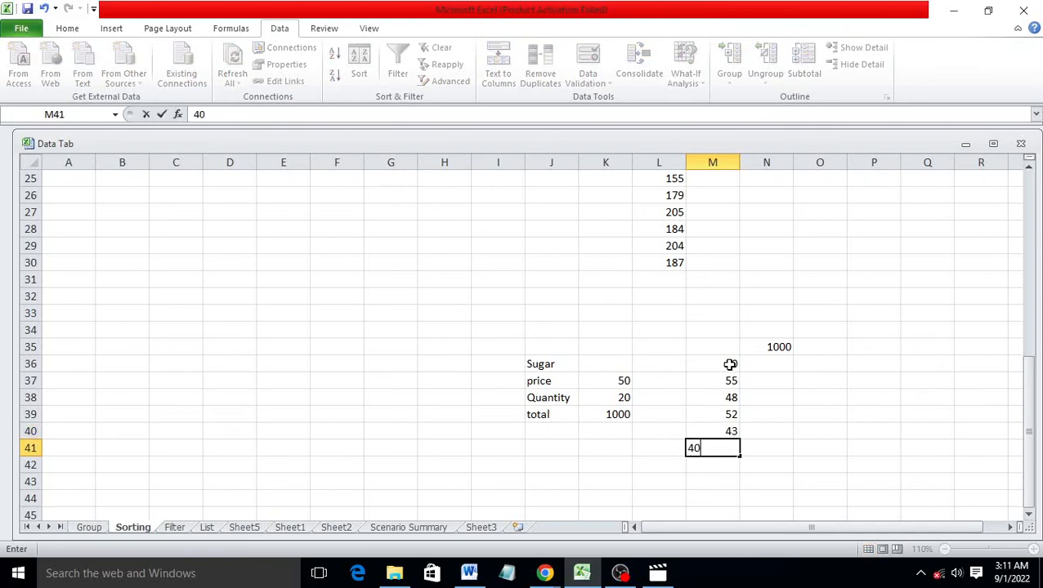
click(741, 465)
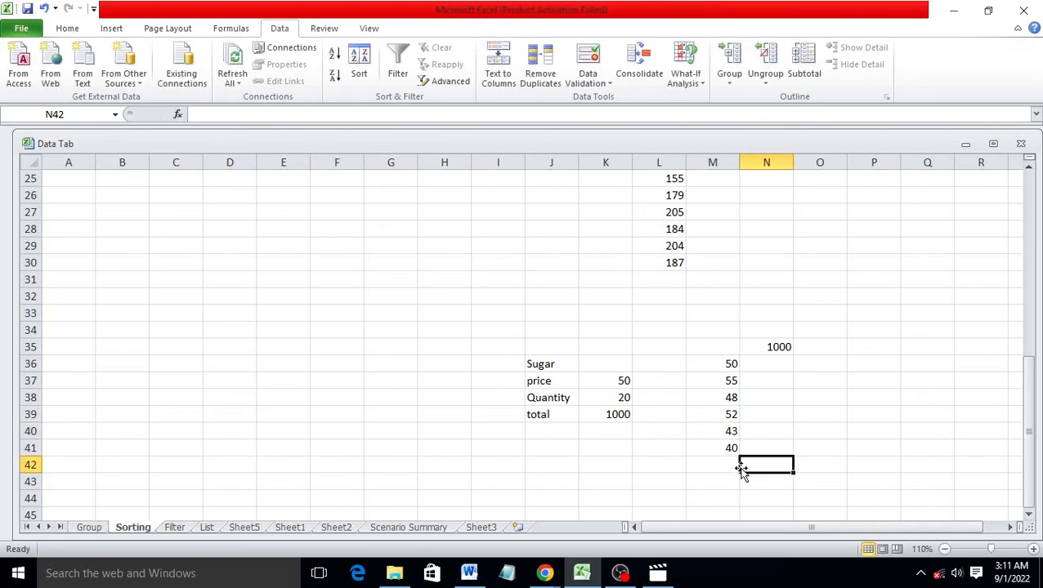
Create a data table on M35:N41 using K37 as column input, producing totals 1000 through 800
click(719, 346)
drag(737, 353, 776, 456)
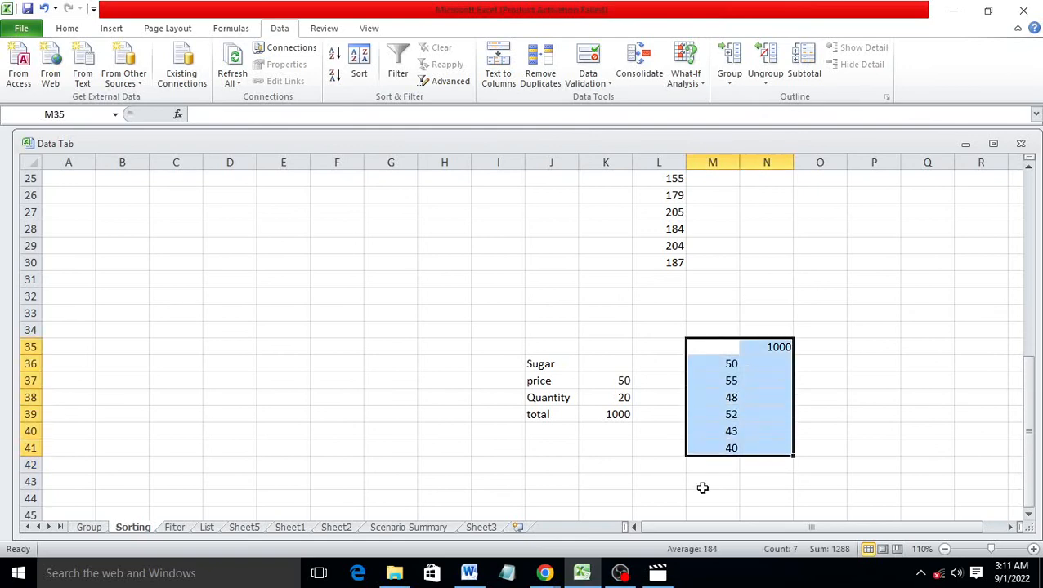
click(699, 88)
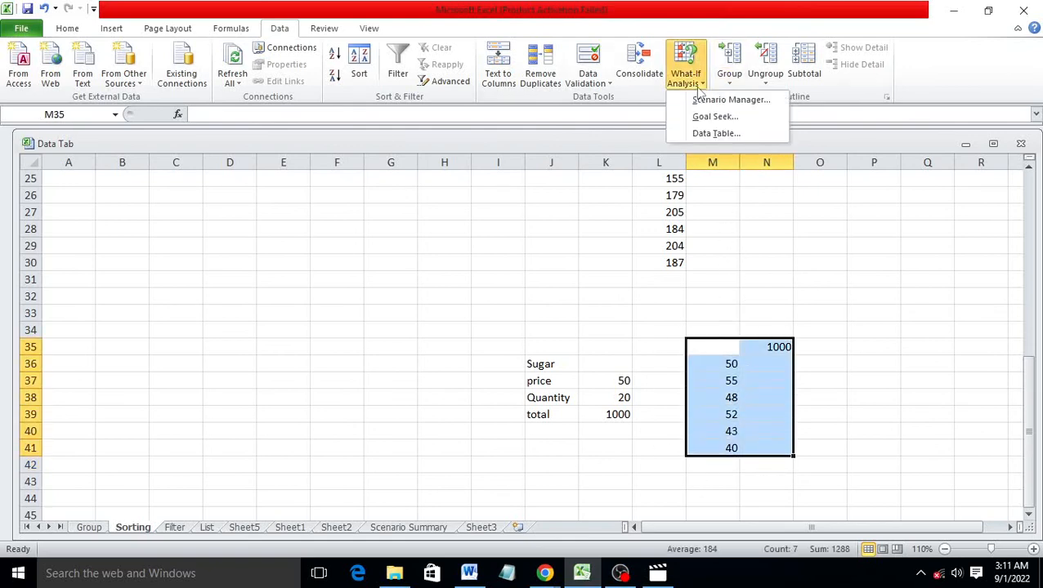
click(719, 133)
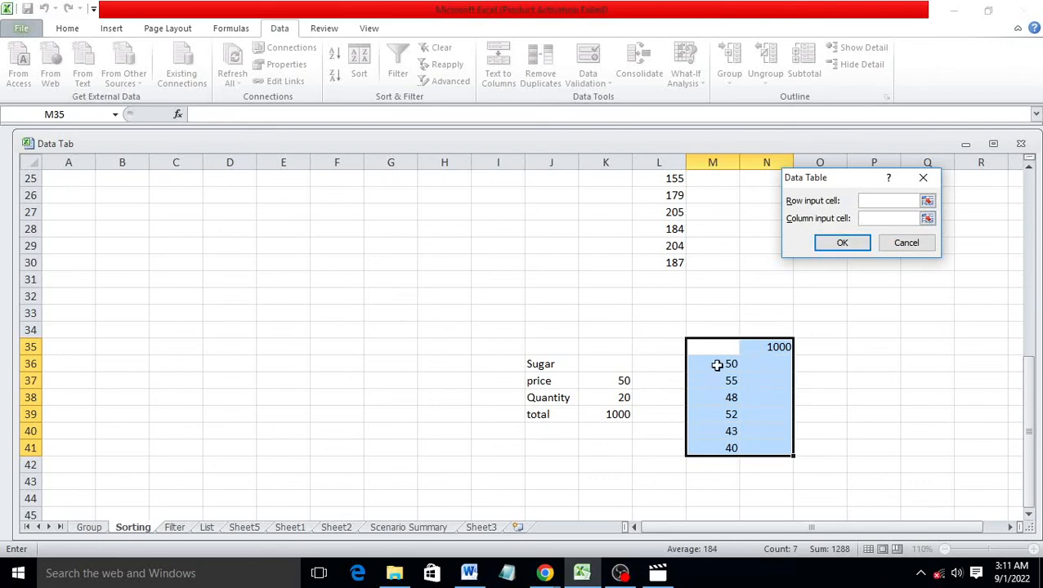
click(622, 379)
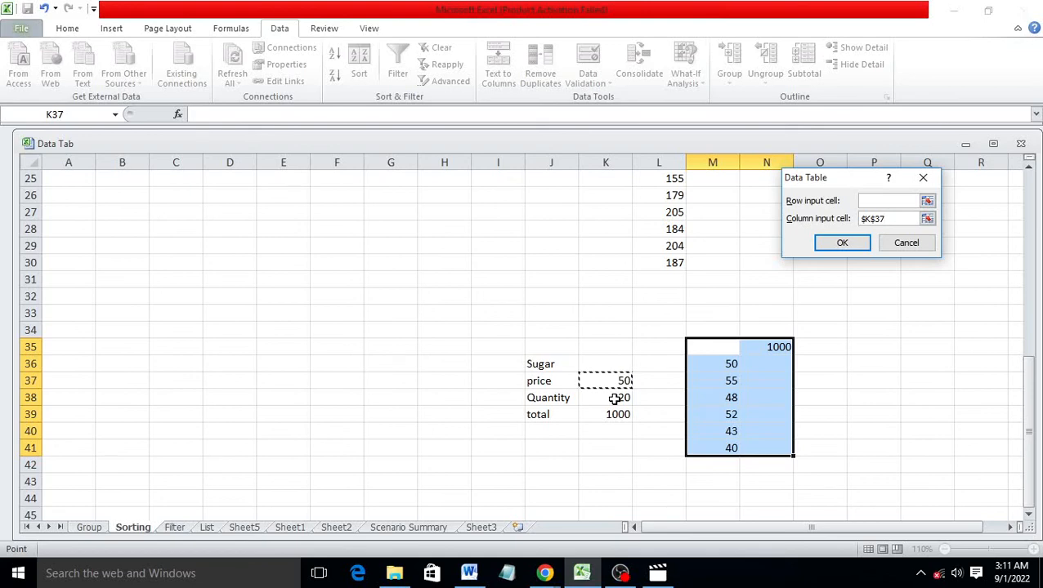
click(831, 247)
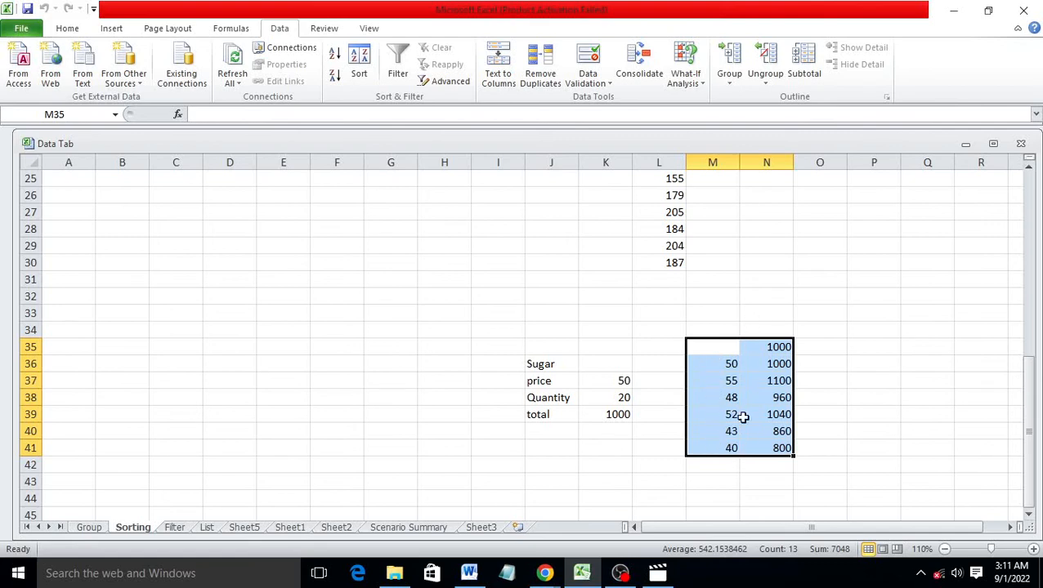
Enter =SUM(N35:N41) in N42 for a total of 6760, then go to the Group sheet
click(785, 464)
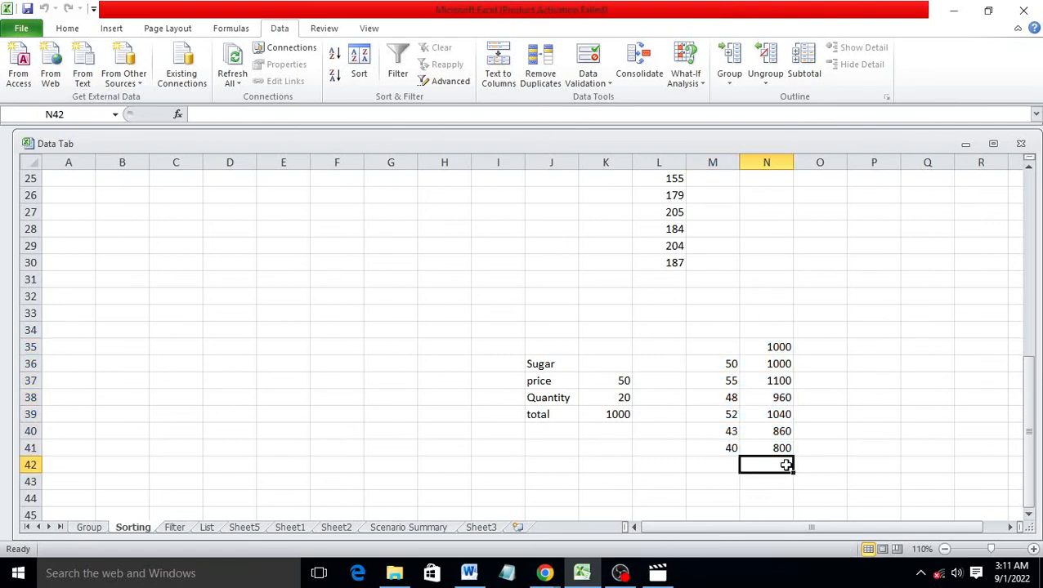
text(=sum)
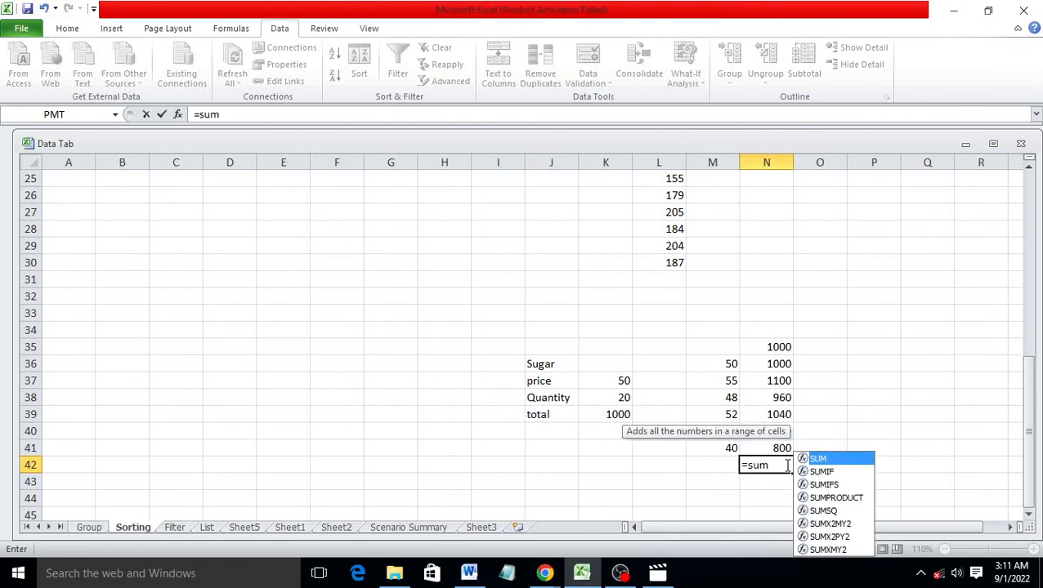
key(Tab)
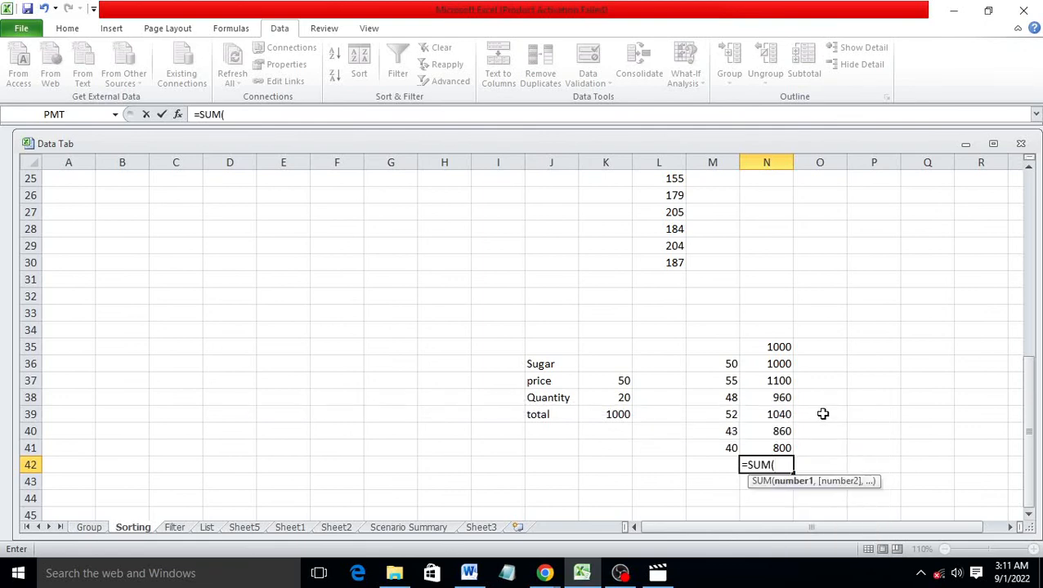
drag(766, 347, 770, 450)
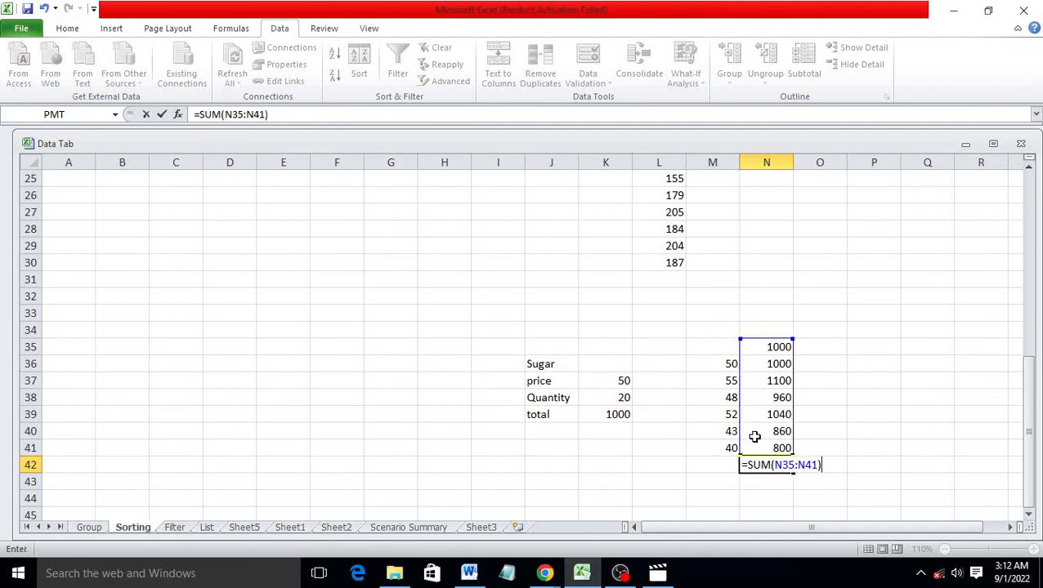
key(Return)
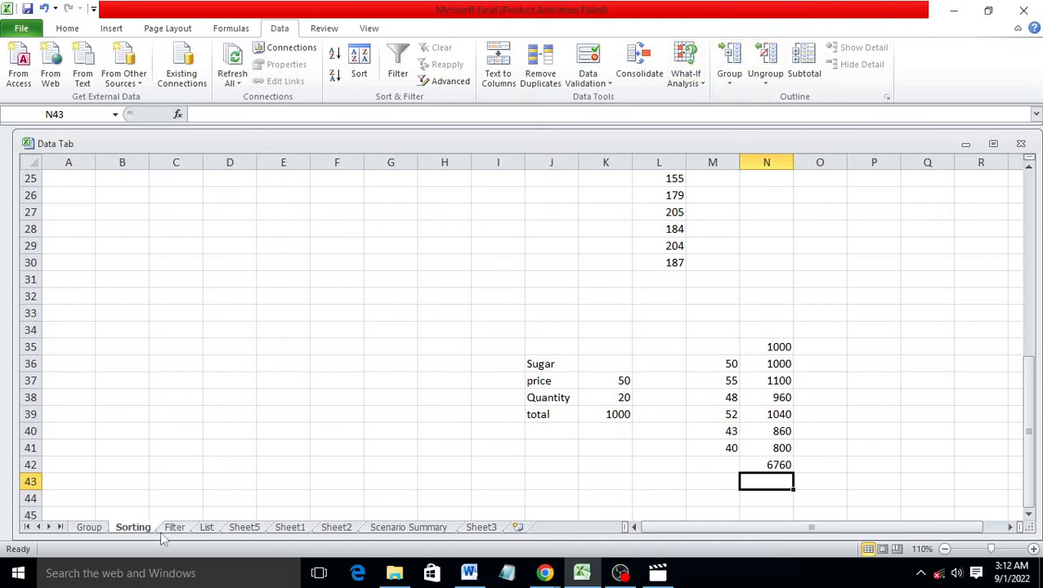
click(90, 527)
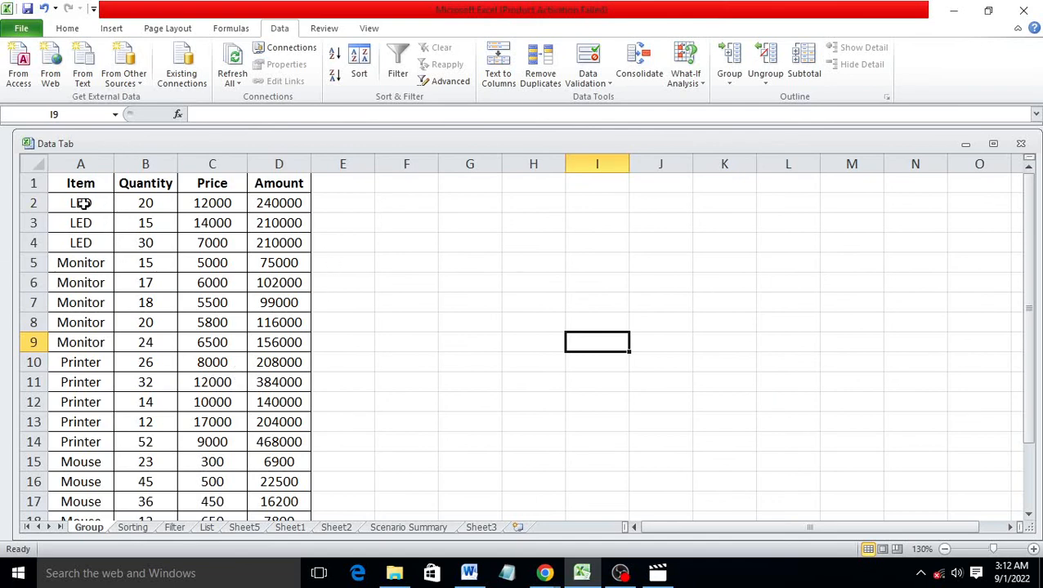
drag(84, 203, 278, 242)
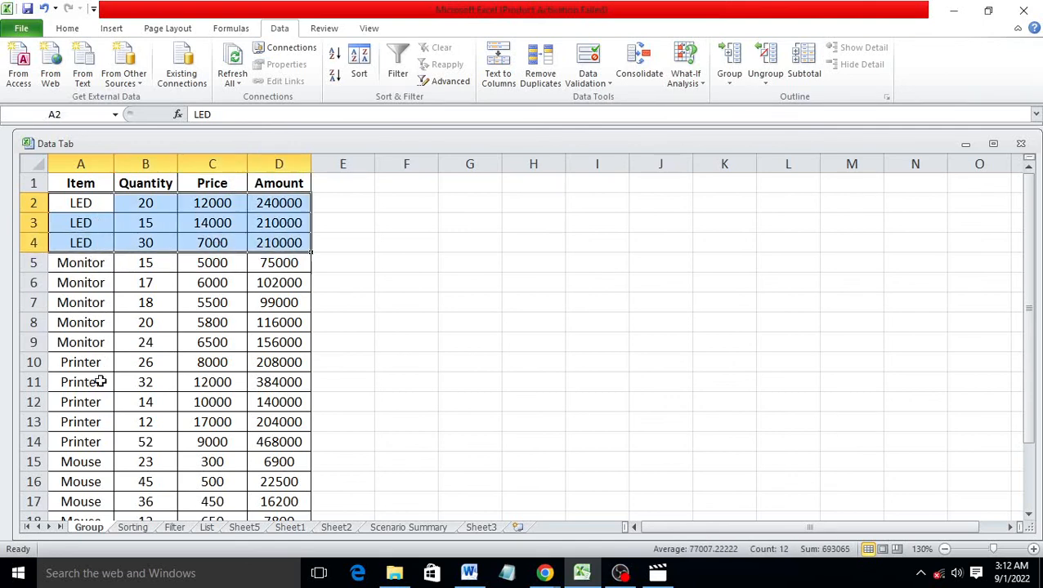
click(734, 87)
click(753, 102)
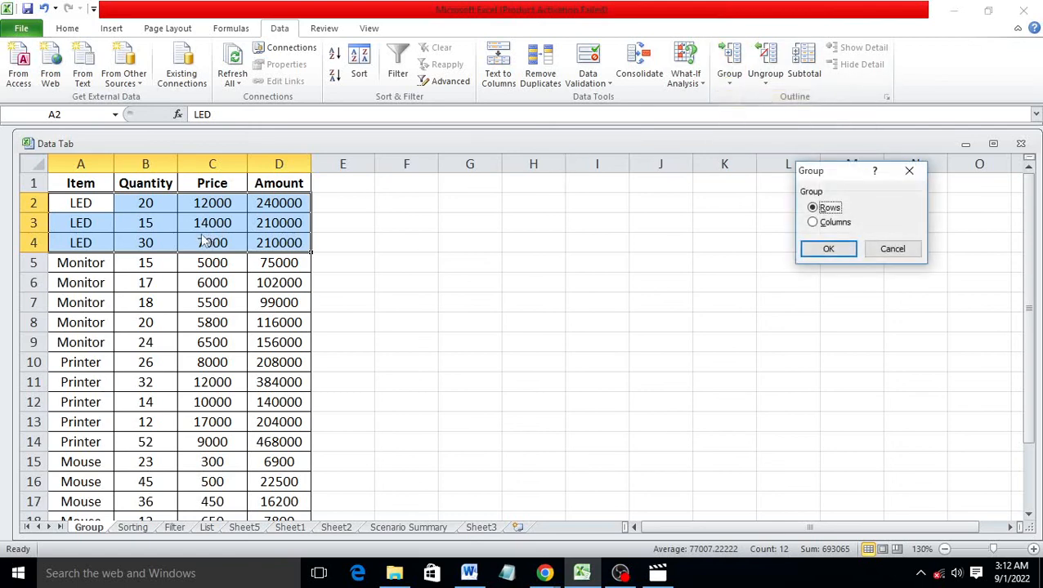
click(827, 250)
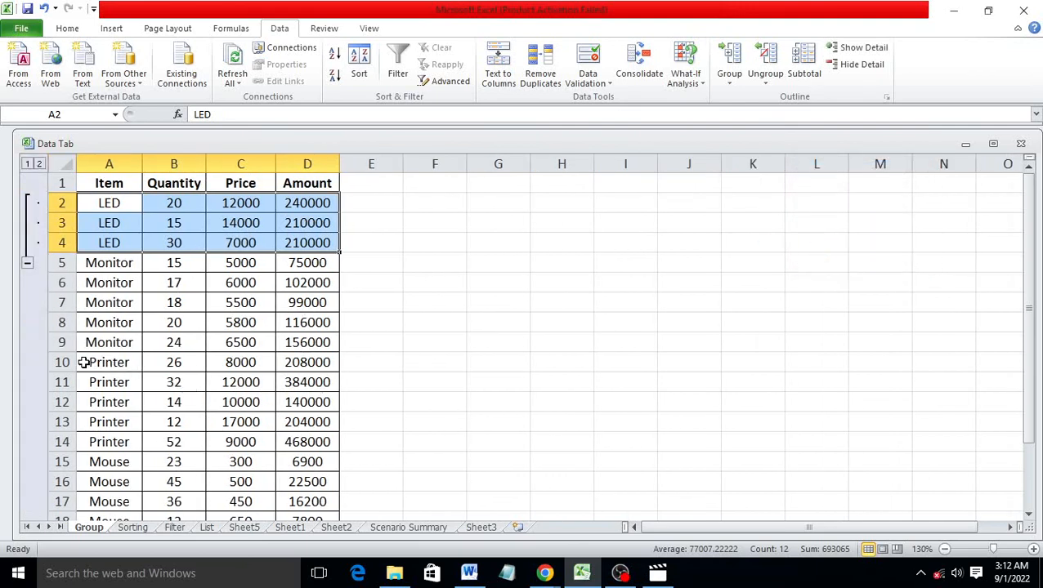
drag(57, 363, 149, 436)
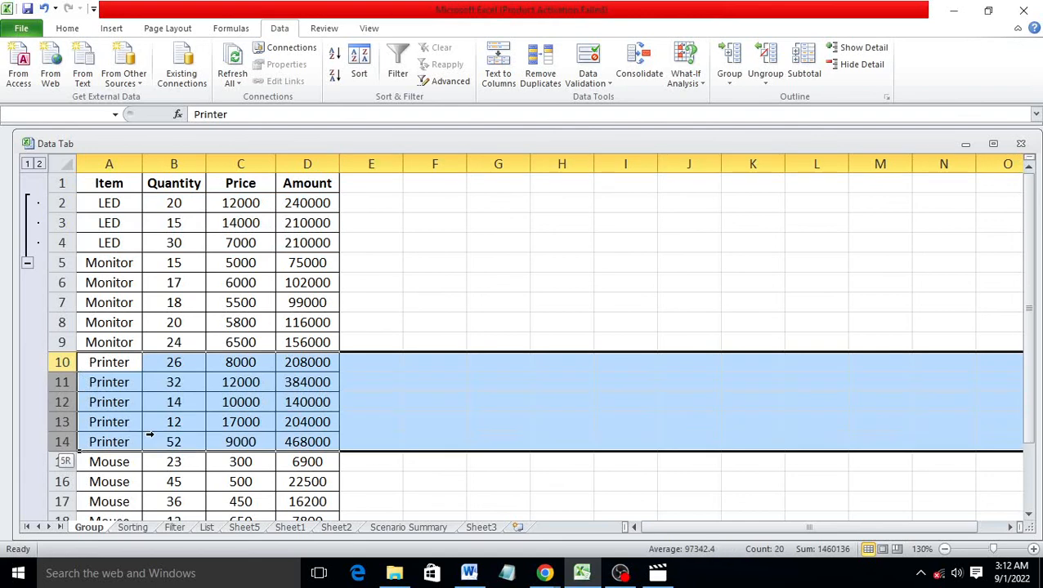
click(728, 79)
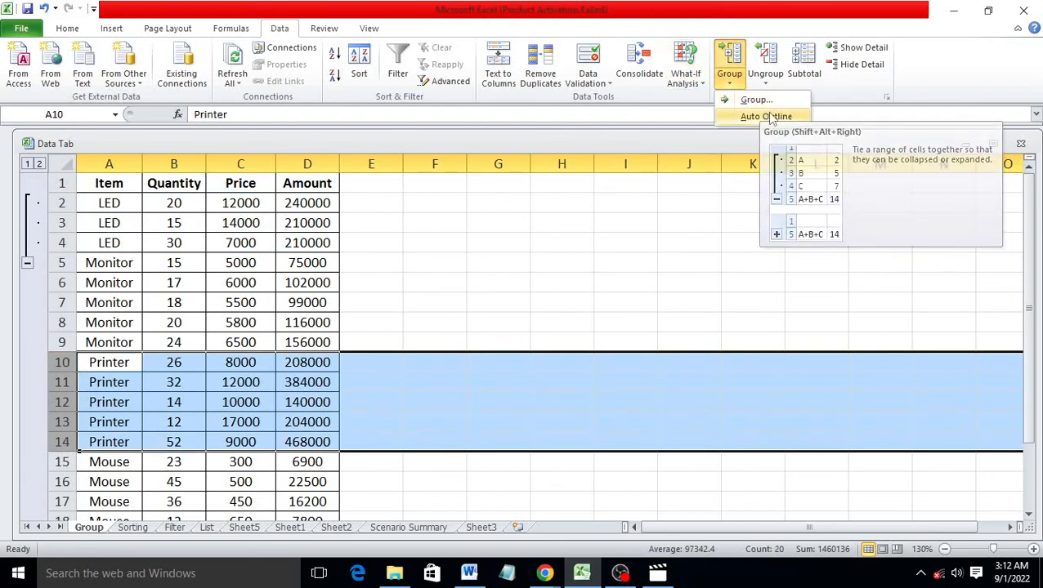
click(773, 103)
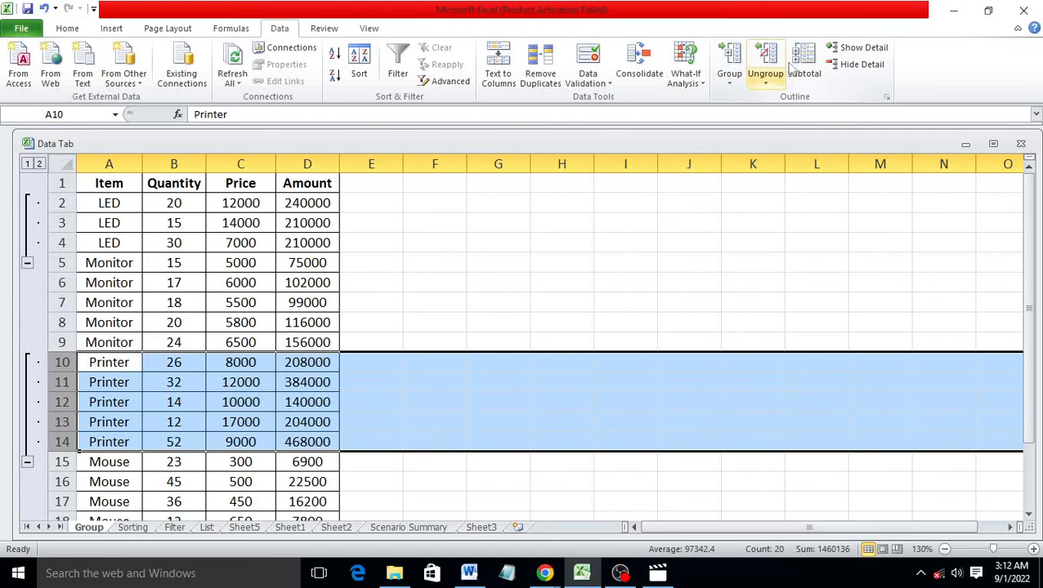
click(765, 83)
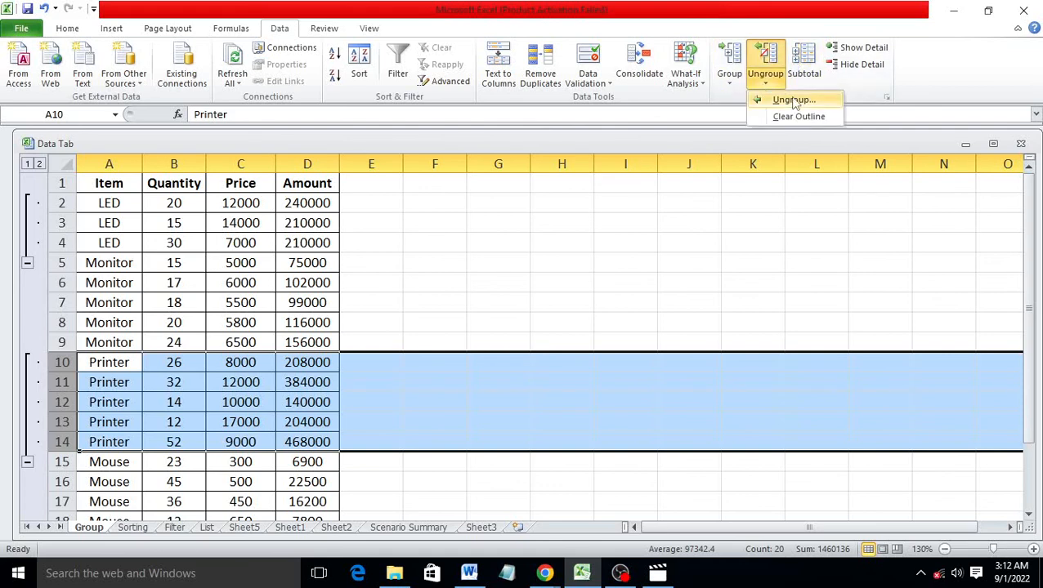
click(781, 99)
click(766, 82)
click(777, 102)
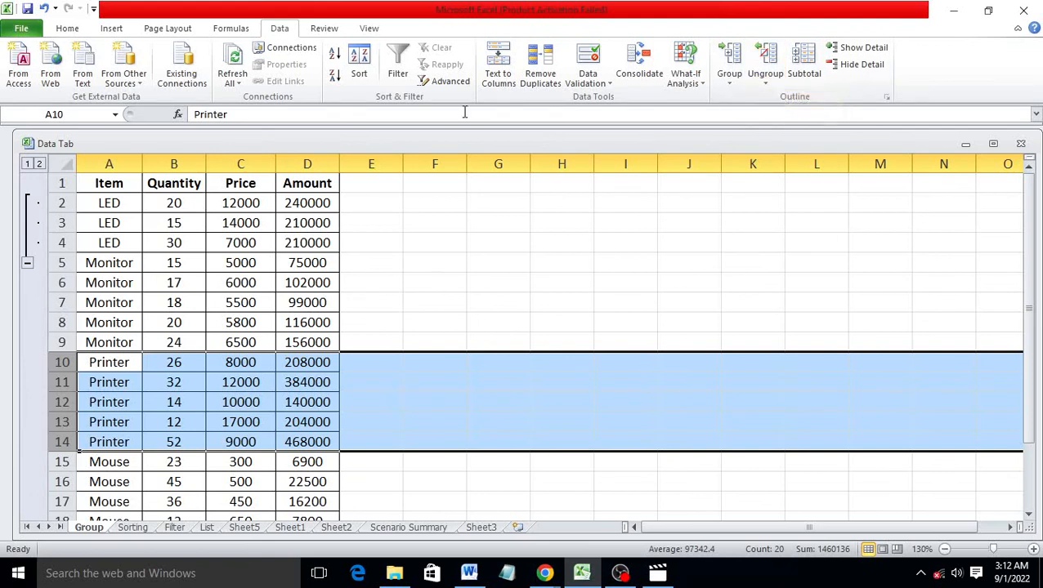
drag(59, 203, 167, 255)
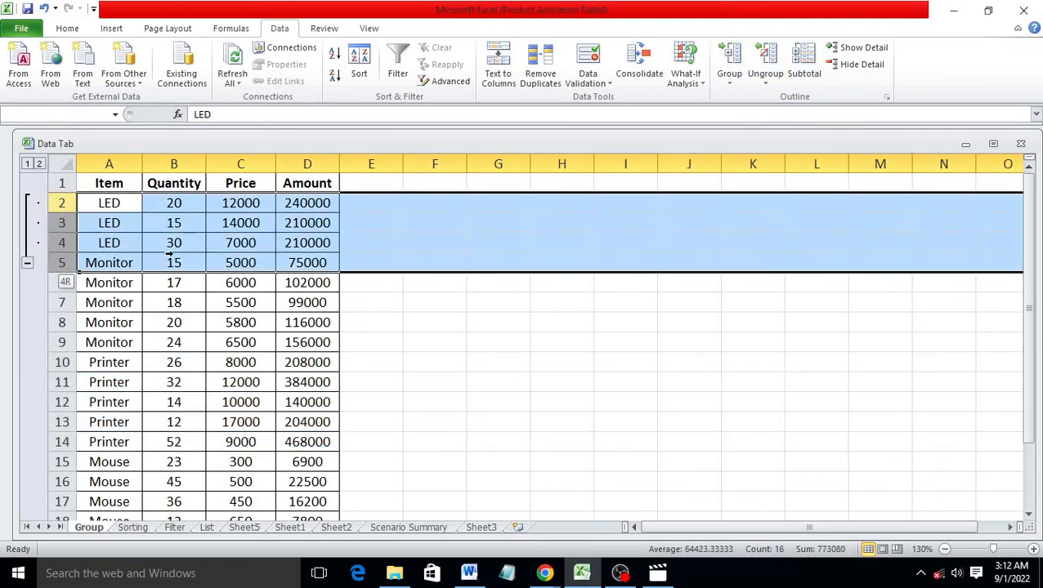
click(766, 82)
click(781, 99)
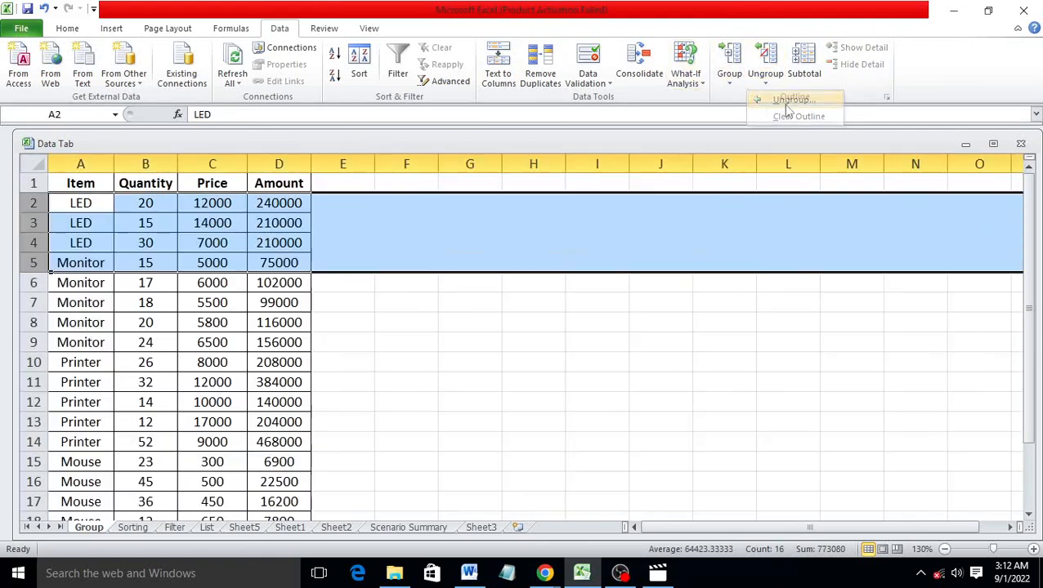
click(690, 400)
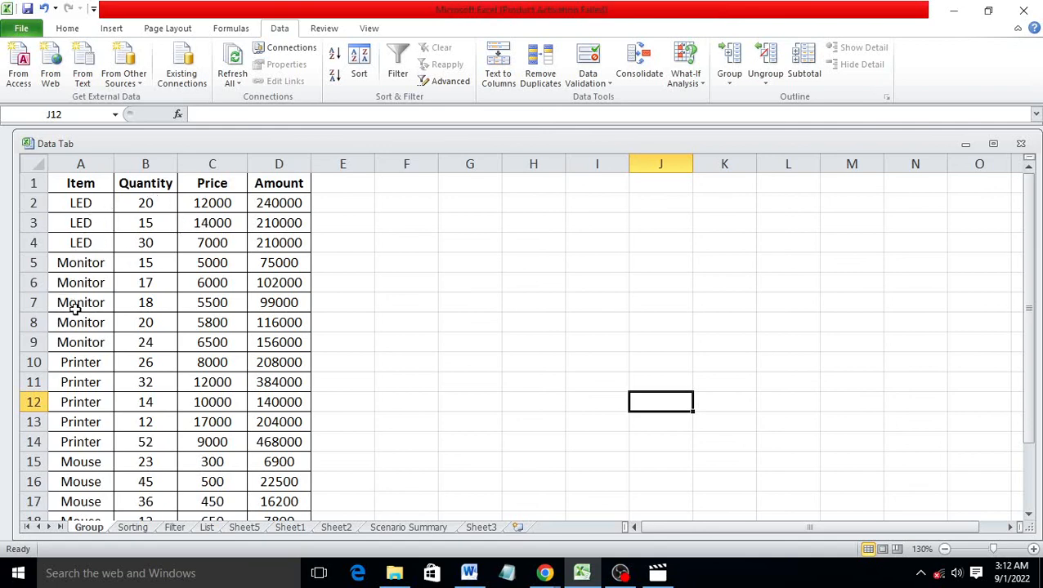
Subtotal the Item table with Sum of Amount at each change in Item
scroll(171, 280, down, 2)
scroll(174, 282, up, 2)
drag(78, 184, 282, 483)
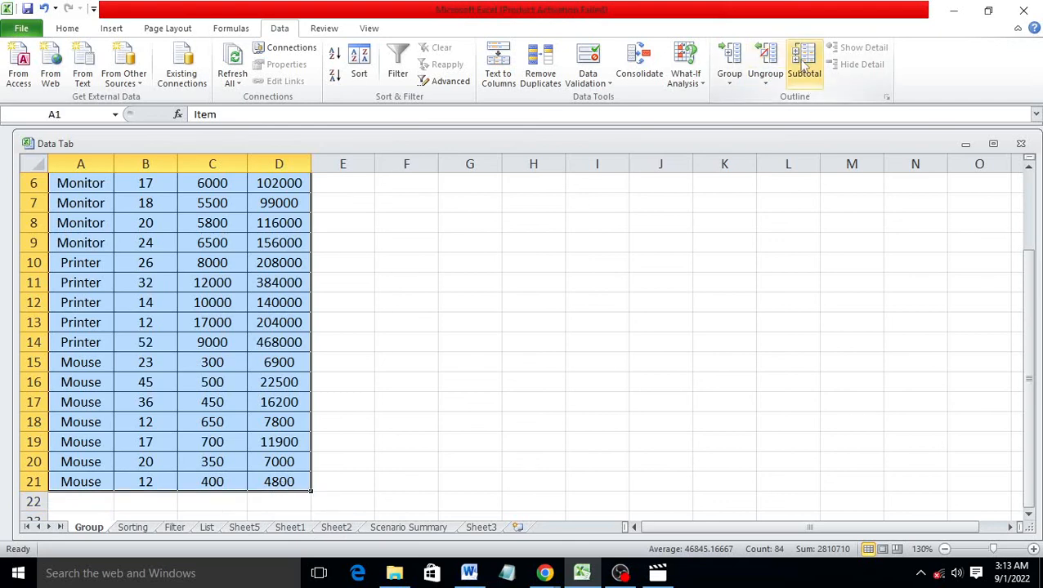
click(805, 69)
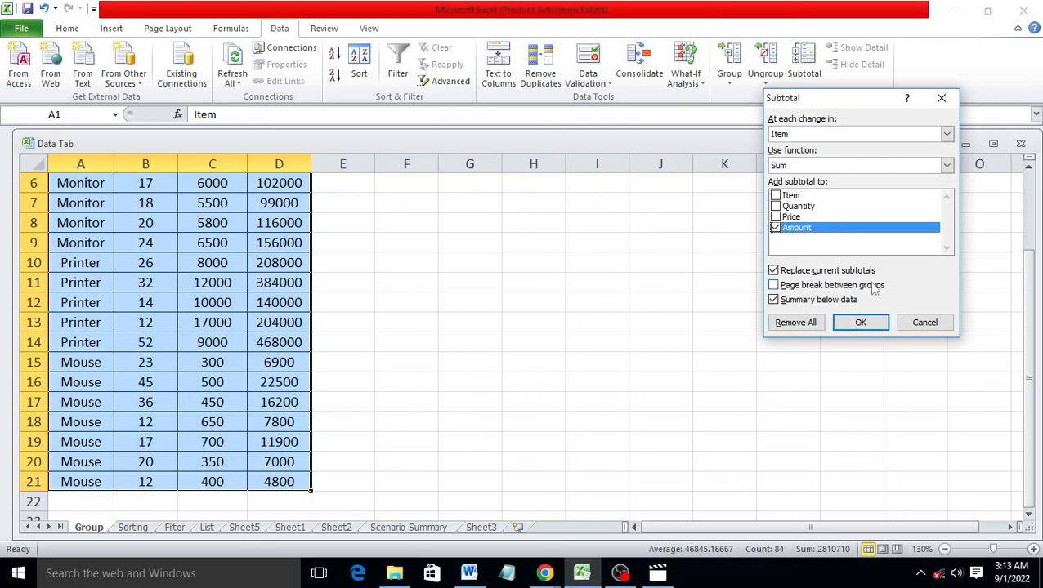
click(858, 322)
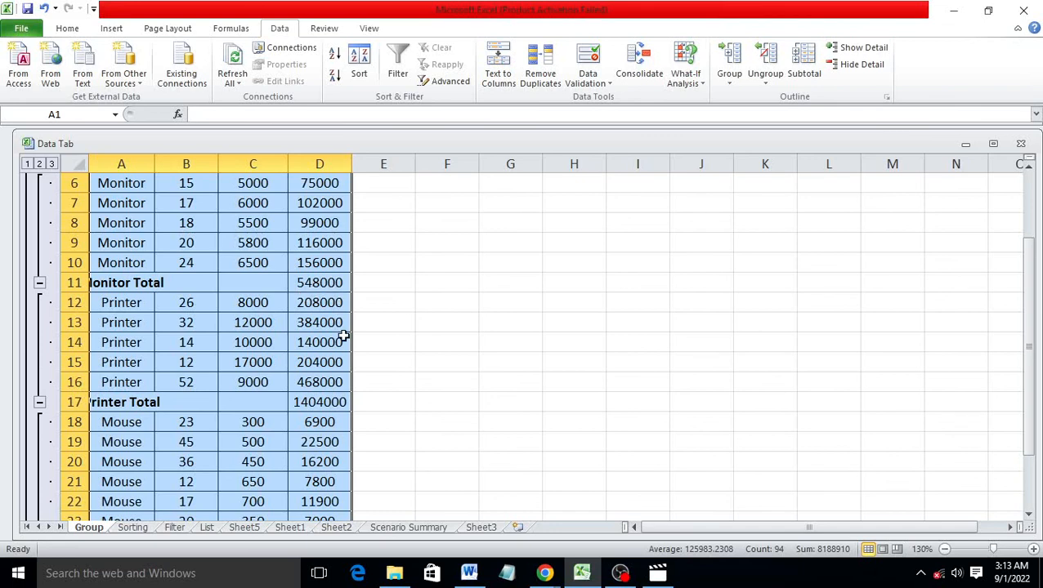
Collapse the outline to the item total rows, then toggle the Mouse detail rows open and closed
scroll(312, 425, up, 1)
scroll(313, 425, down, 3)
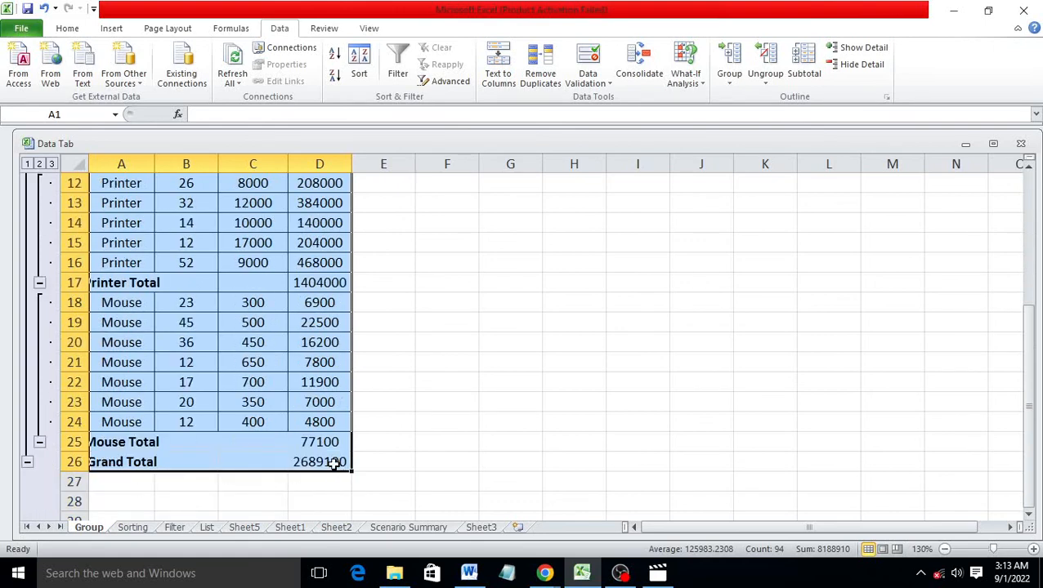
scroll(334, 462, up, 4)
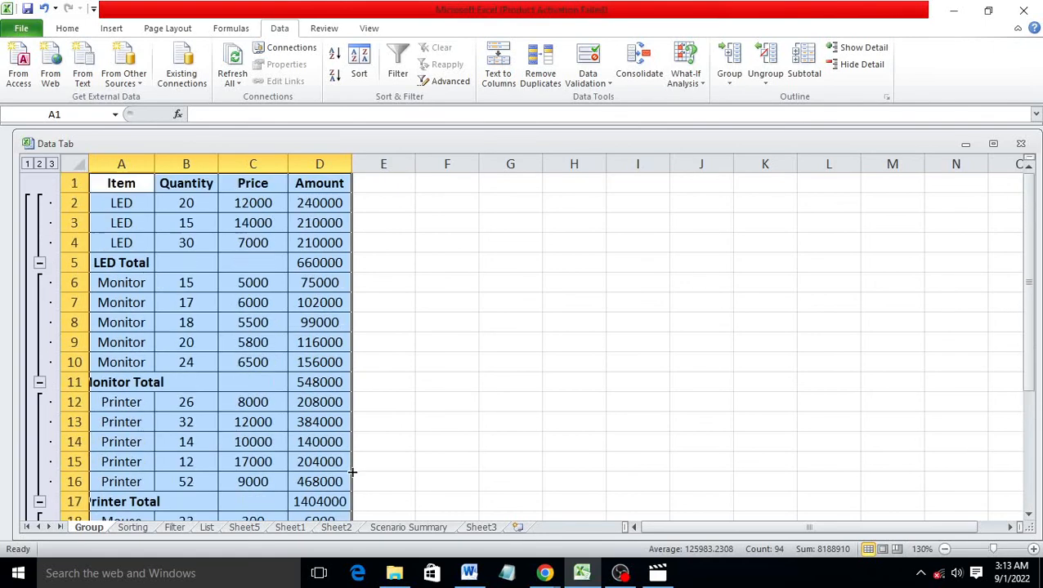
click(860, 66)
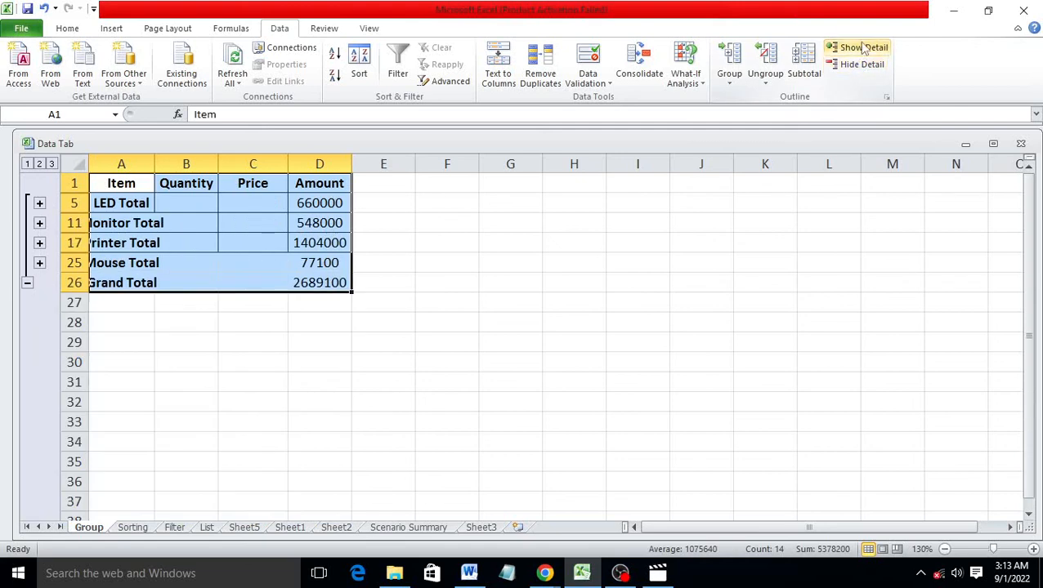
click(864, 49)
click(864, 49)
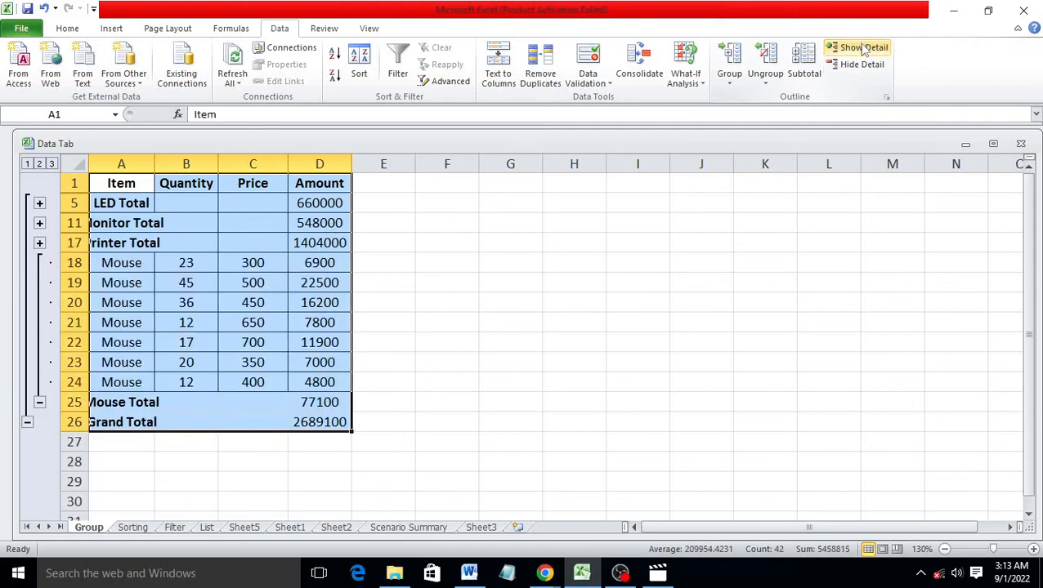
Collapse the Mouse group and expand the Monitor, LED and Printer detail rows
click(40, 245)
click(41, 223)
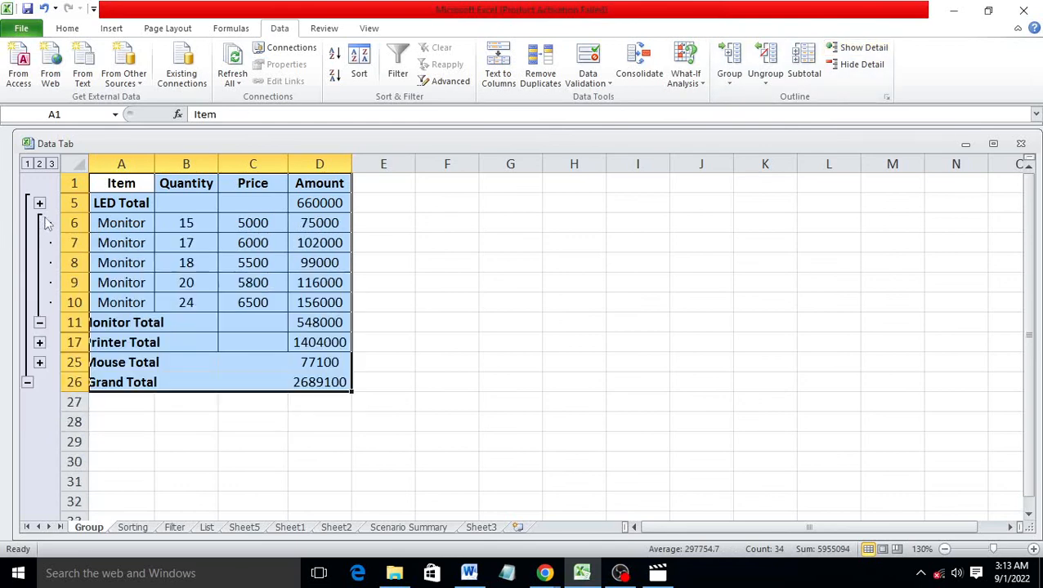
click(40, 203)
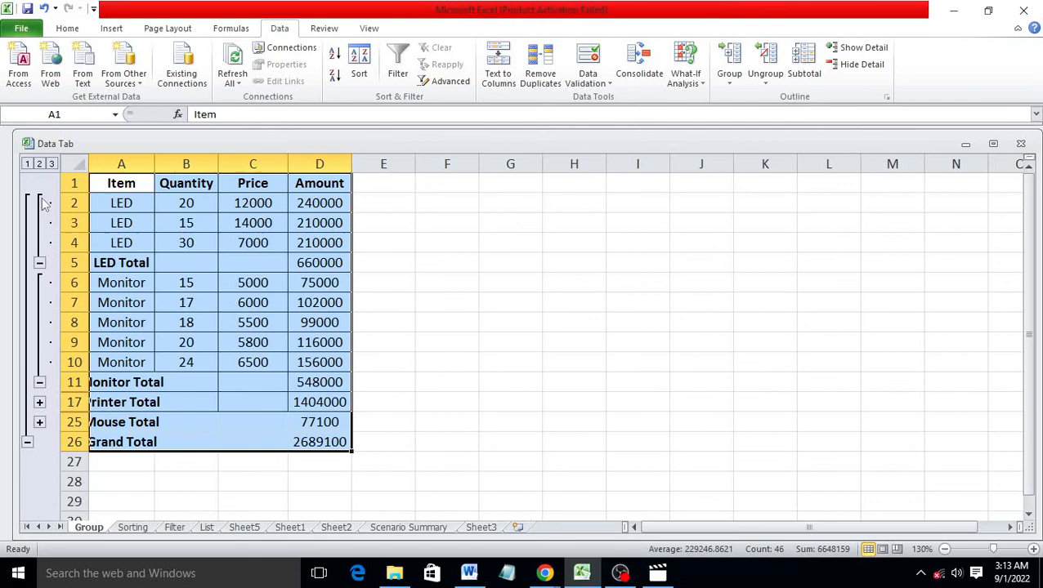
click(40, 402)
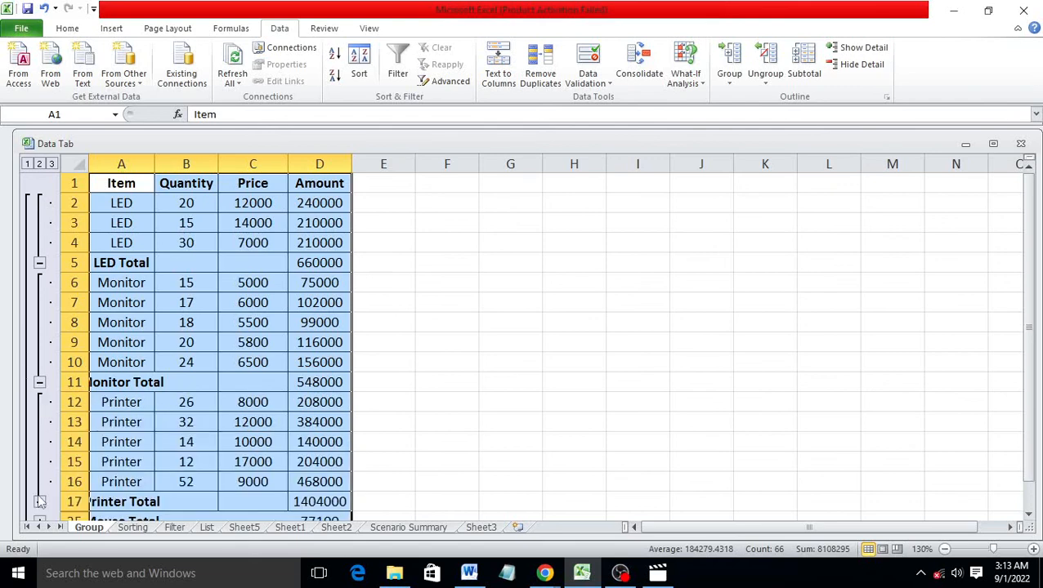
scroll(47, 496, down, 3)
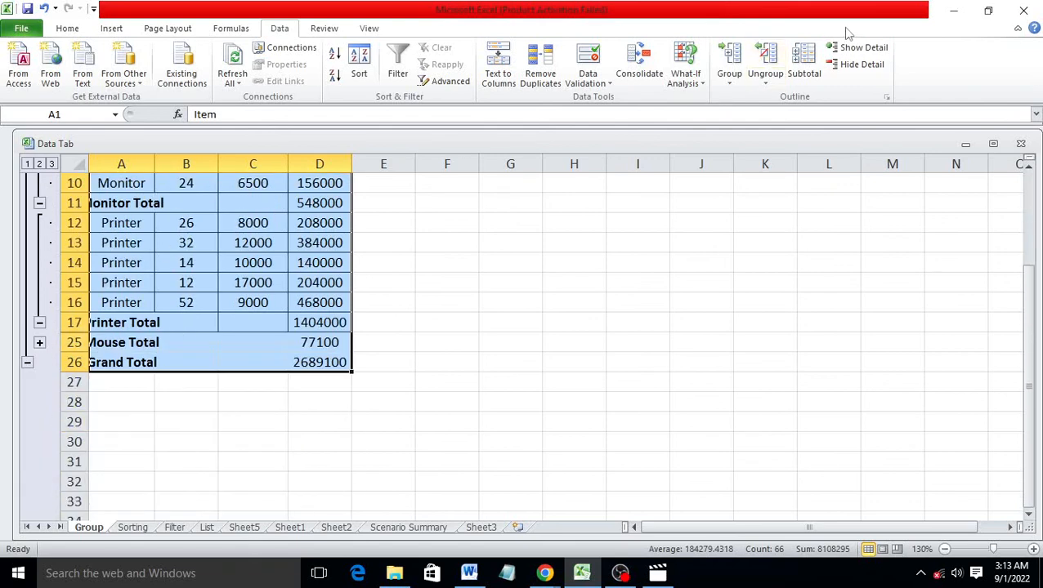
Collapse everything to the Grand Total, then undo back to item totals only (LED Total 660000, Grand Total 2689100)
click(860, 67)
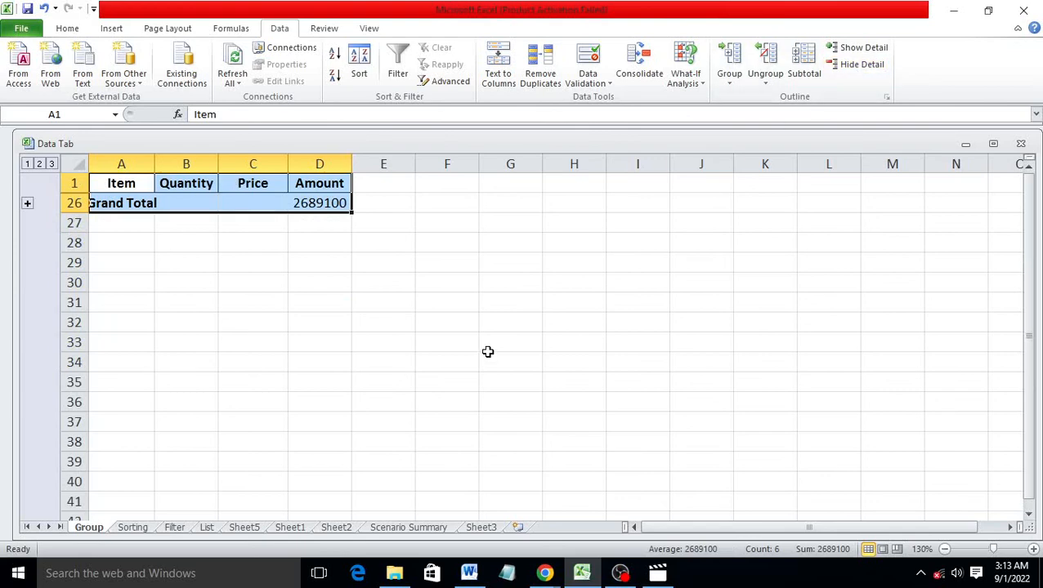
key(ctrl+z)
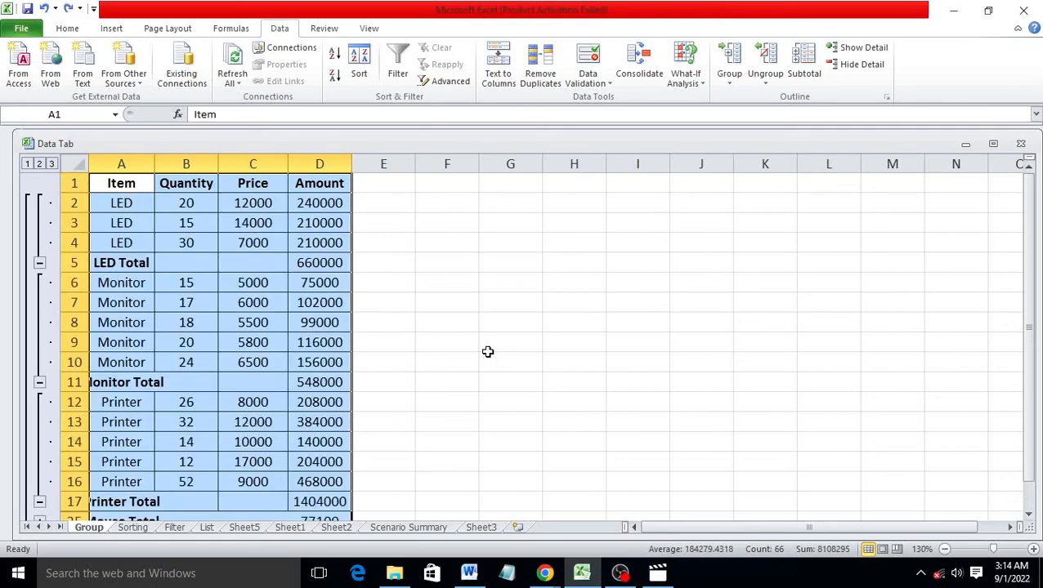
key(ctrl+z)
key(ctrl+z)
key(ctrl+z)
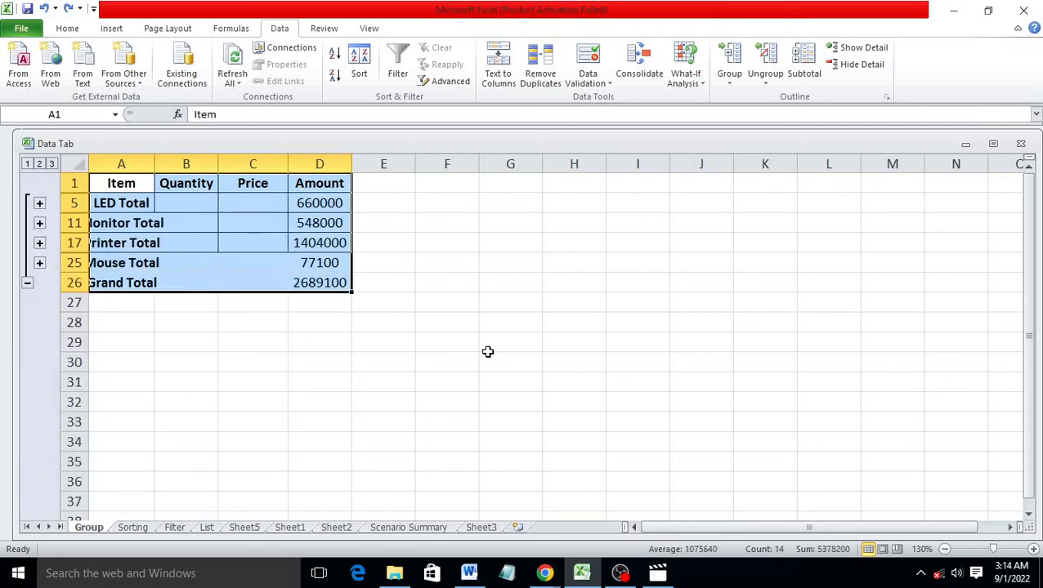